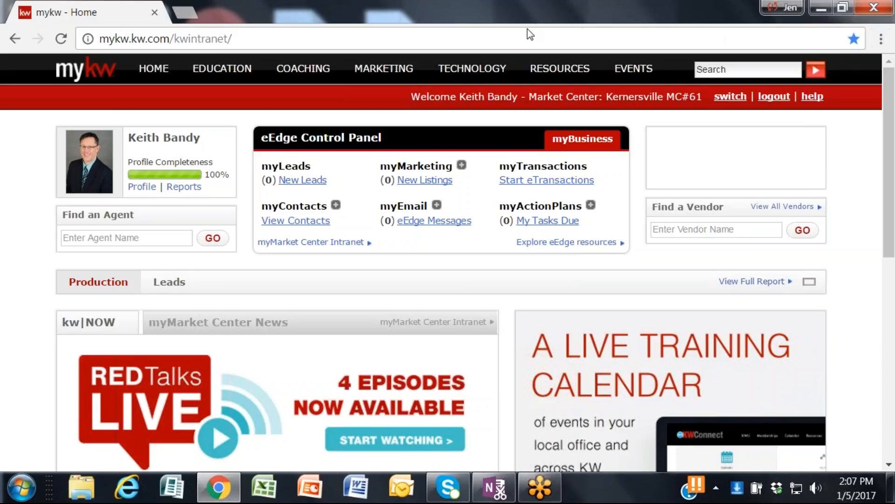
Step: Go from the KW Websites page to the agent's website admin and open the site for editing
mouse_move(472, 69)
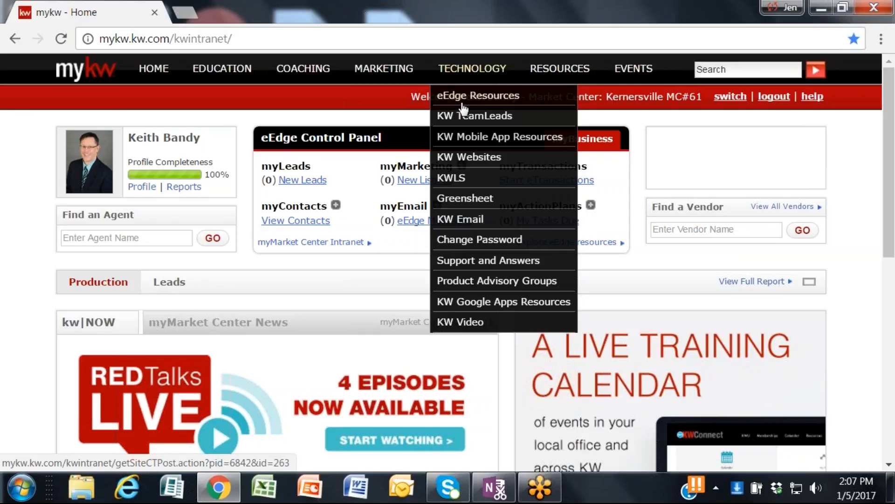
click(453, 163)
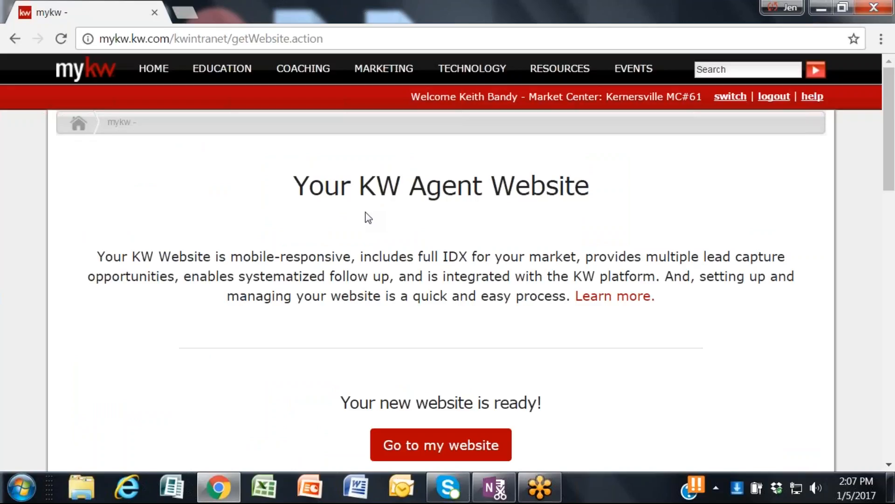
scroll(368, 218, down, 3)
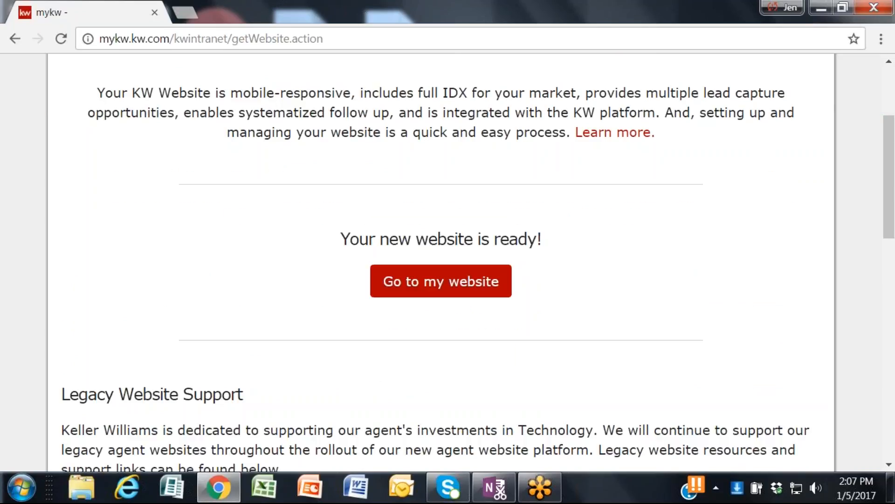
scroll(363, 214, down, 5)
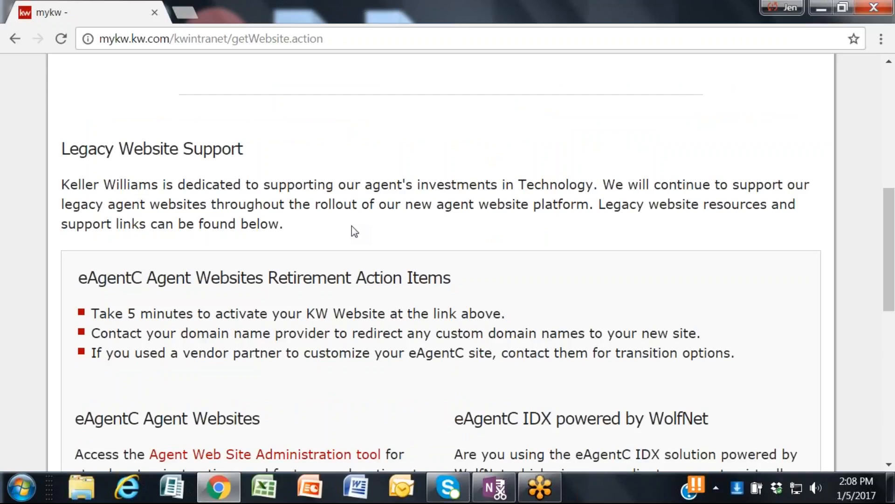
scroll(351, 228, up, 3)
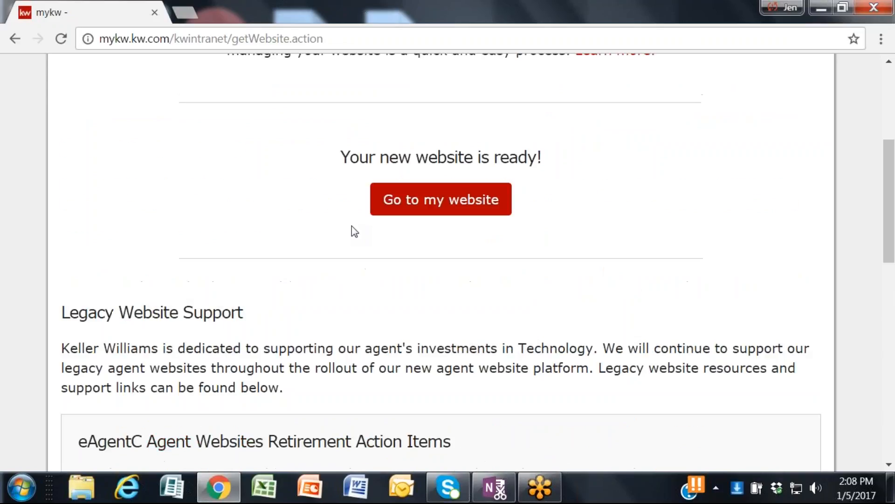
scroll(19, 185, up, 3)
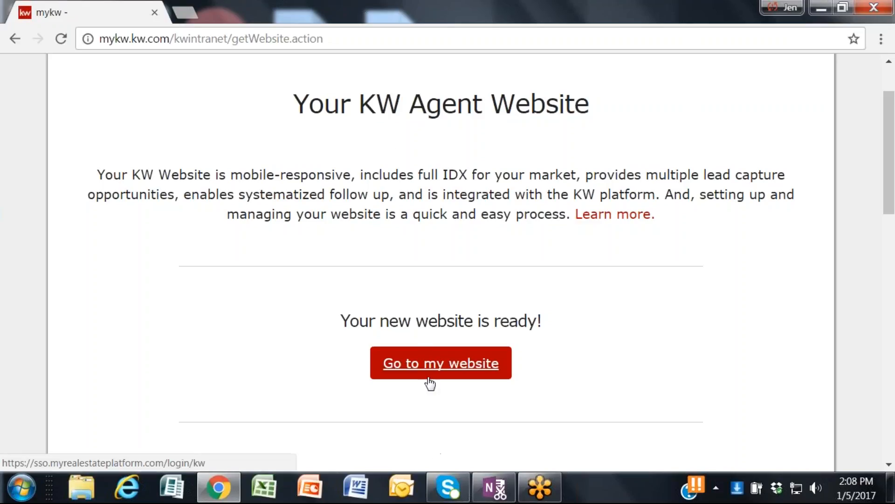
click(441, 367)
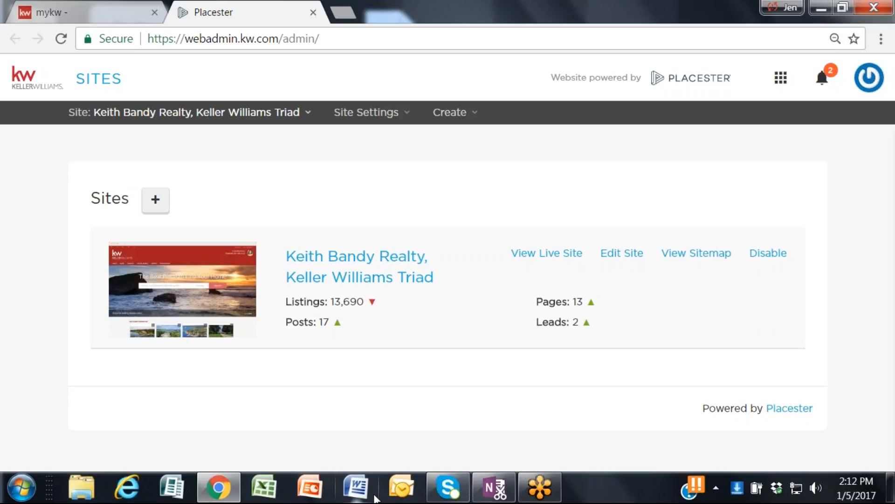
click(621, 253)
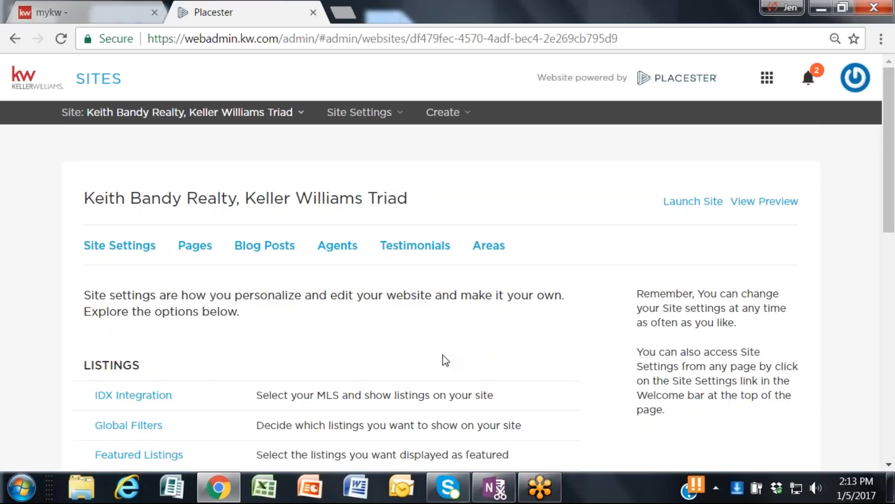
Step: Look through the site settings overview, from the Listings group down to the More group
scroll(445, 361, down, 2)
scroll(446, 360, up, 2)
scroll(443, 368, down, 2)
scroll(443, 371, up, 2)
scroll(260, 324, down, 2)
scroll(201, 314, up, 2)
scroll(175, 286, down, 8)
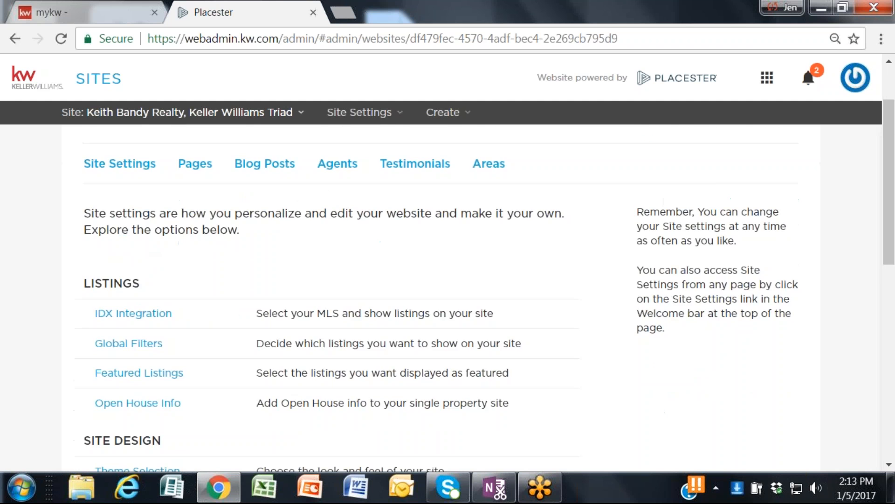
scroll(189, 340, down, 5)
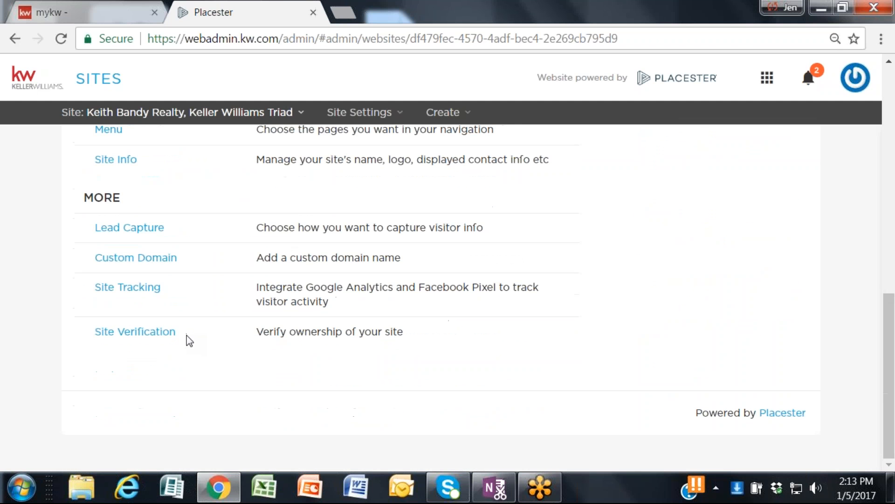
Step: Open the IDX Integration settings and save them with Triad Multiple Listing Service as the site's MLS
scroll(189, 341, up, 11)
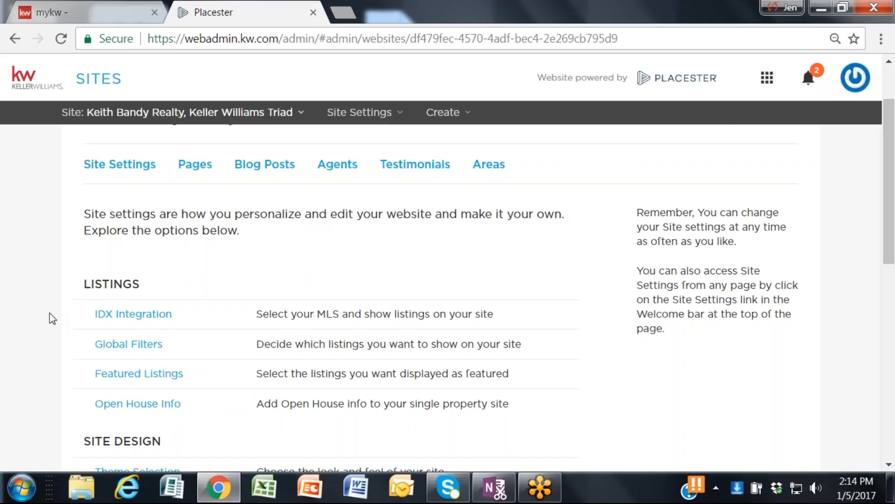
click(125, 315)
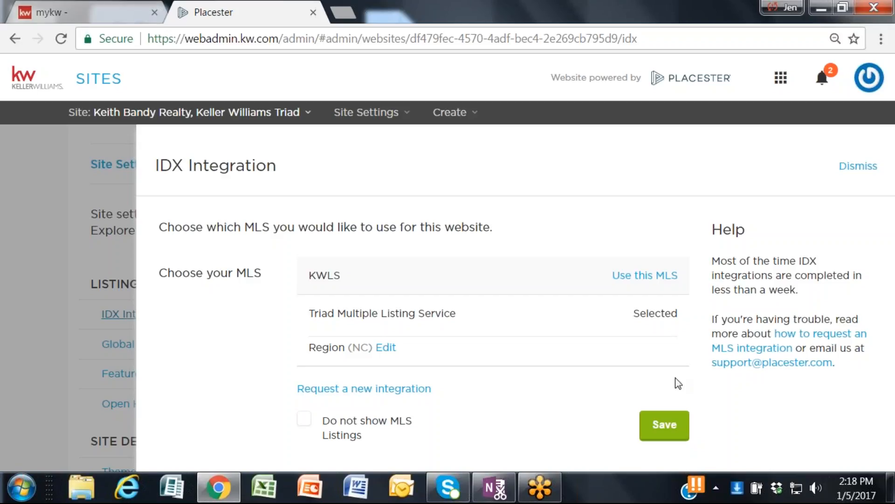
click(674, 436)
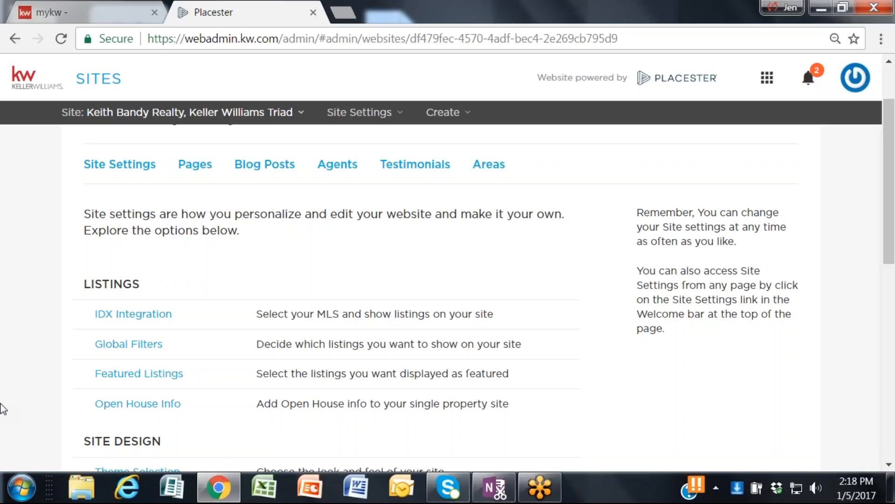
Step: Open the site's Global Filters settings
scroll(62, 335, down, 2)
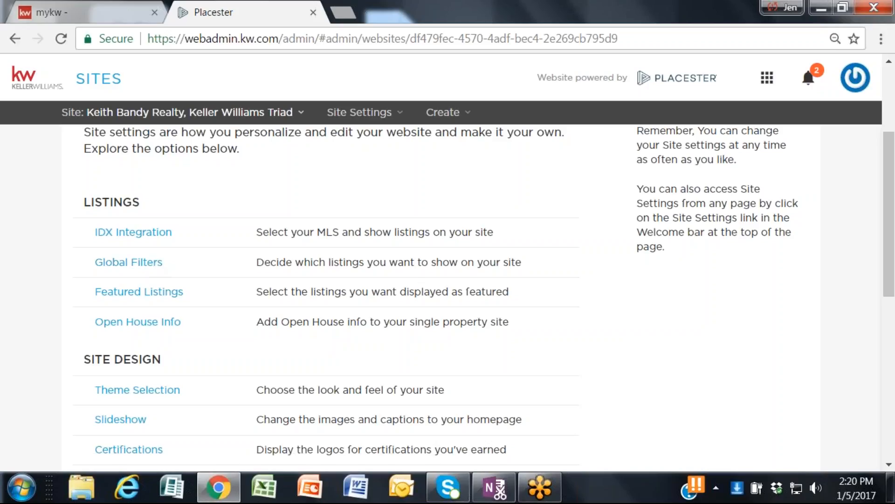
click(145, 262)
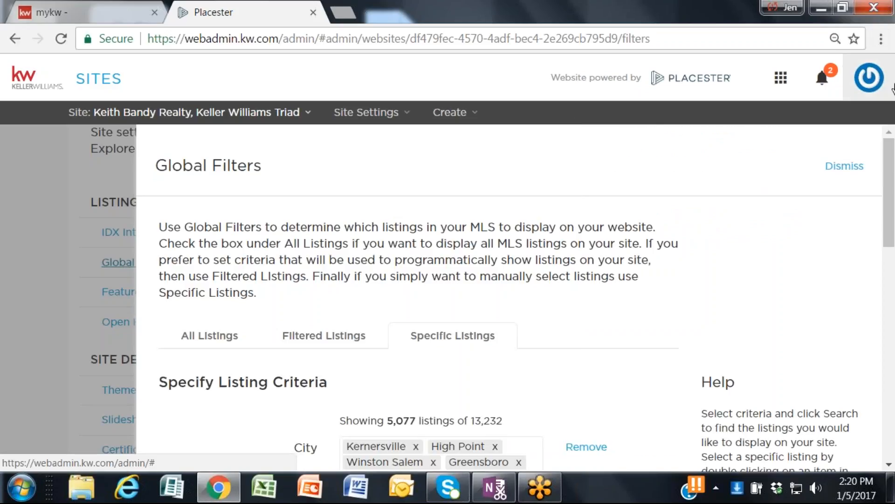
Step: Examine the Specific Listings criteria for city and max price and the further search criteria that can be added
scroll(585, 312, down, 4)
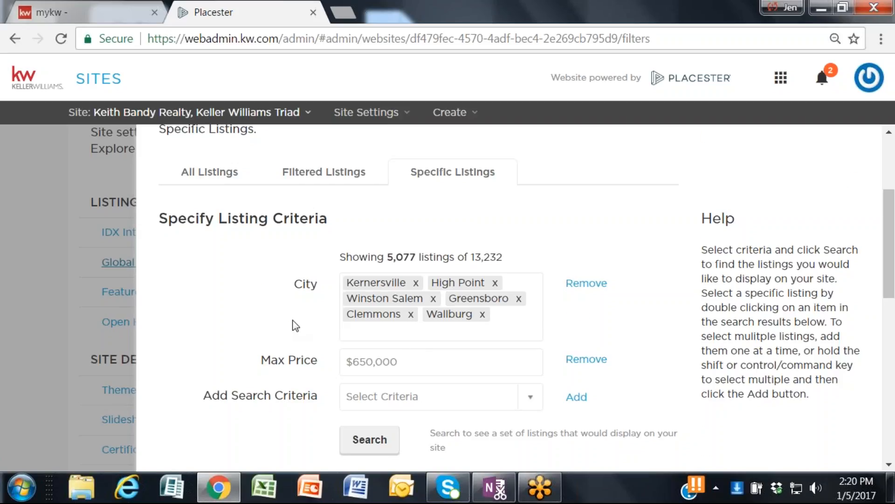
scroll(381, 306, down, 2)
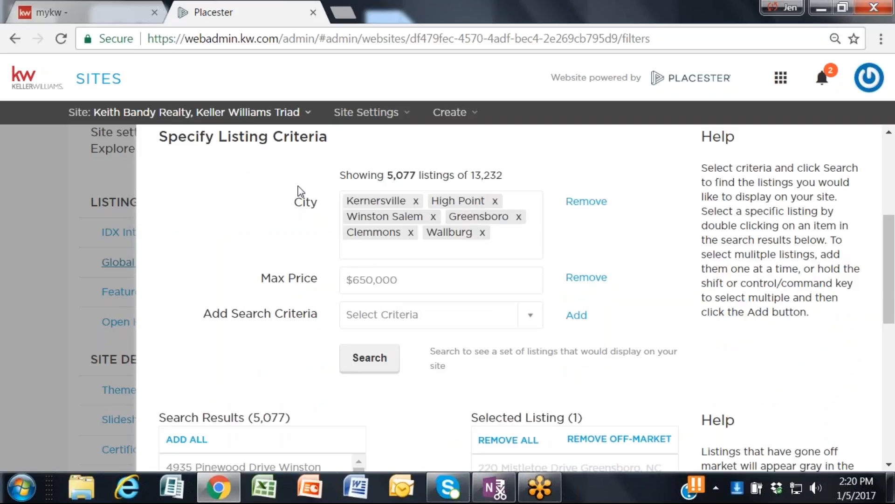
scroll(301, 189, up, 6)
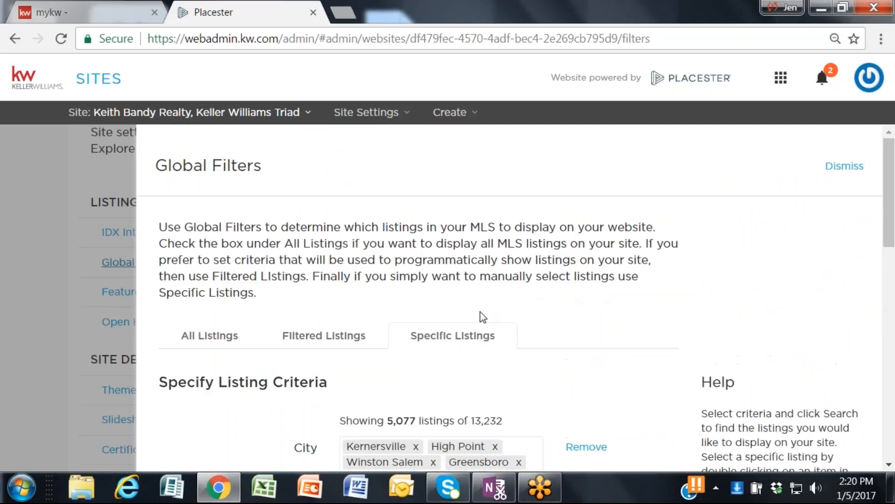
scroll(482, 314, down, 2)
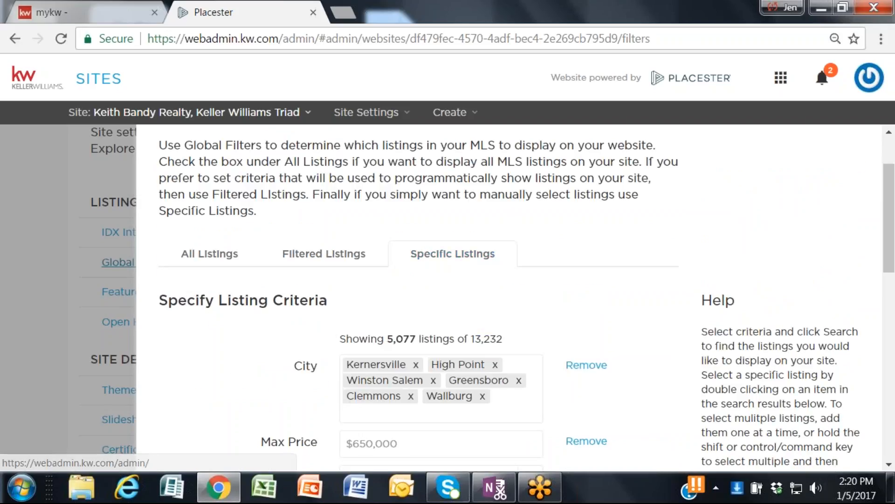
mouse_move(447, 488)
mouse_move(241, 479)
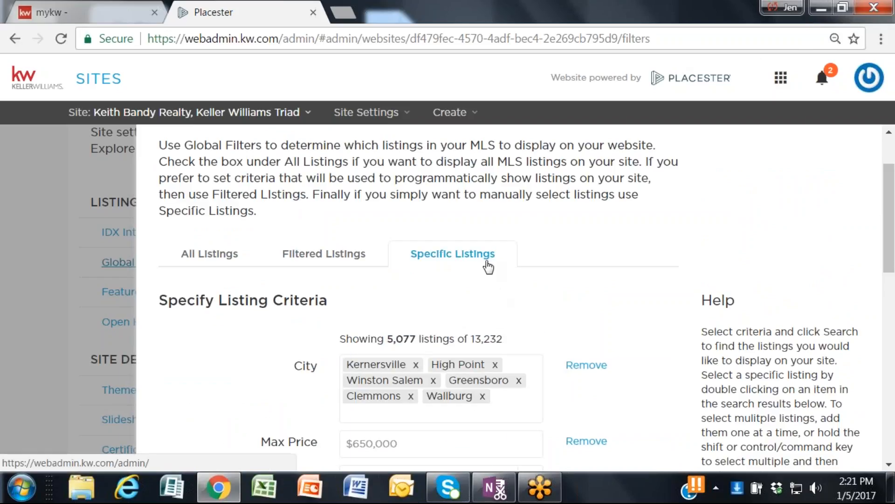
scroll(423, 324, down, 3)
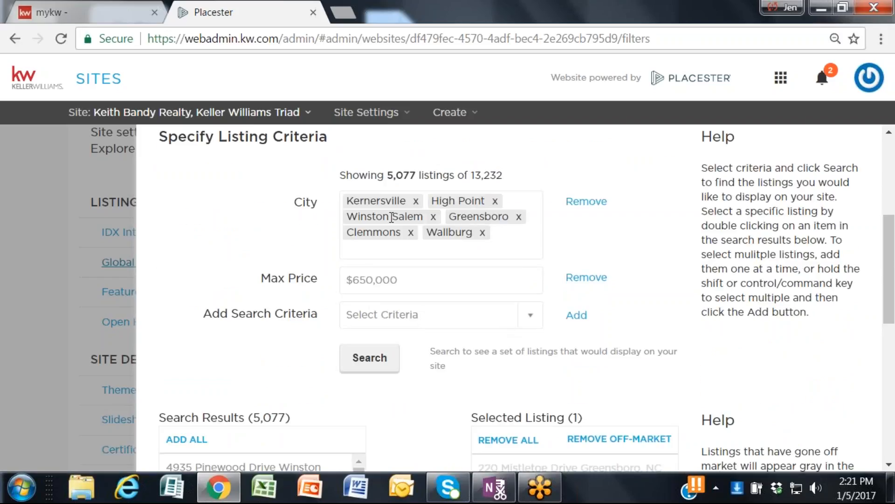
scroll(412, 224, up, 2)
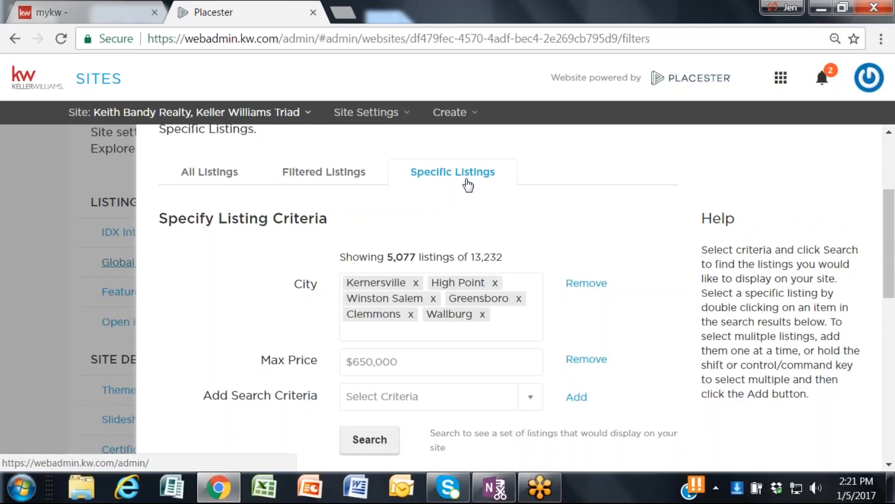
scroll(467, 219, down, 2)
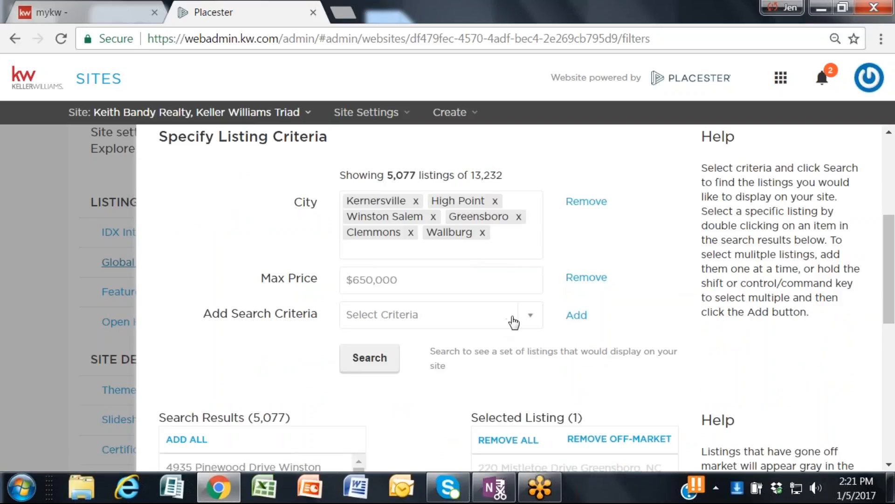
click(536, 321)
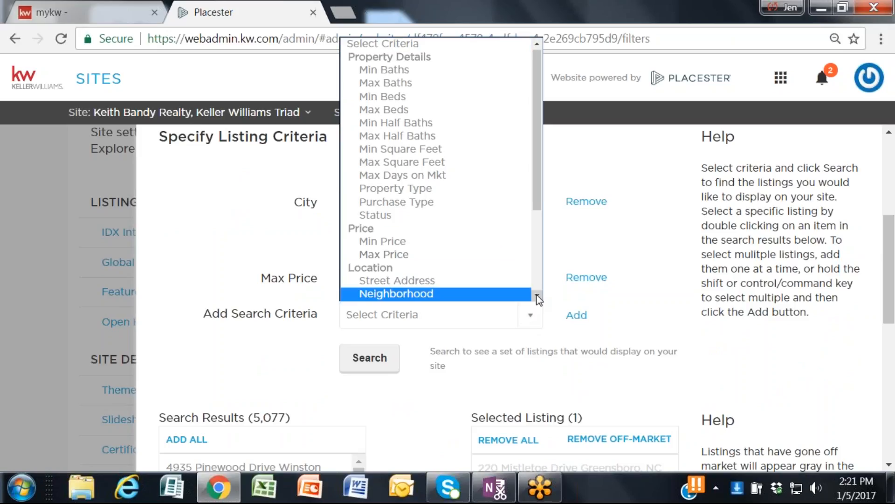
click(537, 297)
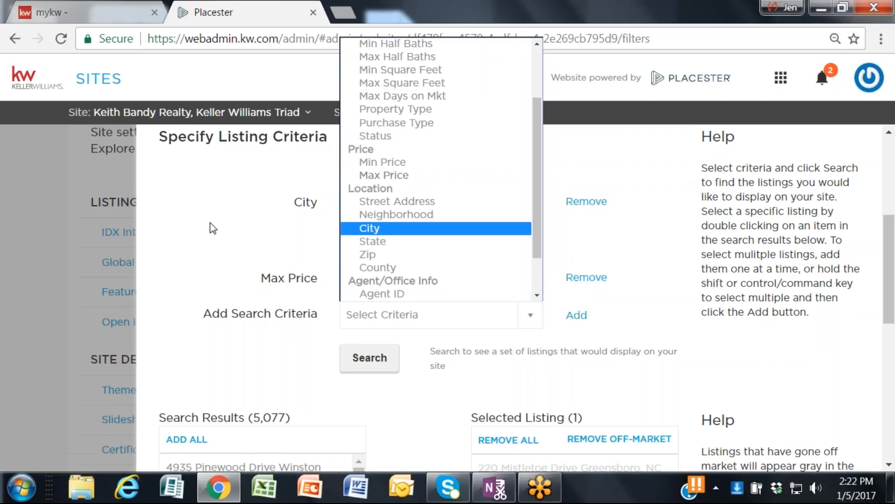
Step: Open the agent's live public website in a new browser tab
click(351, 10)
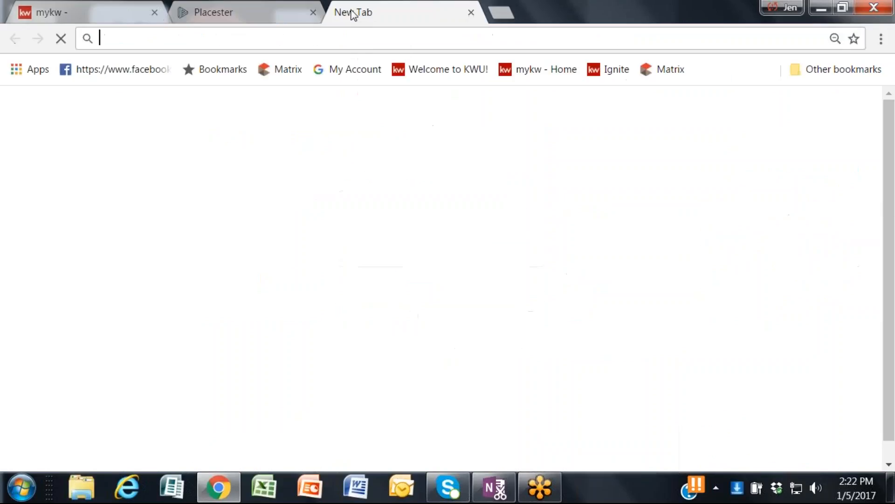
text(www)
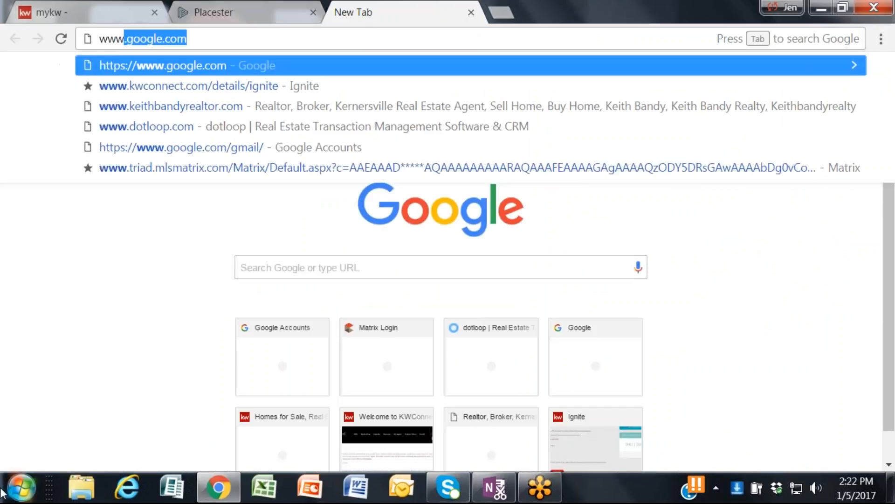
text(.keithbandyrealtor)
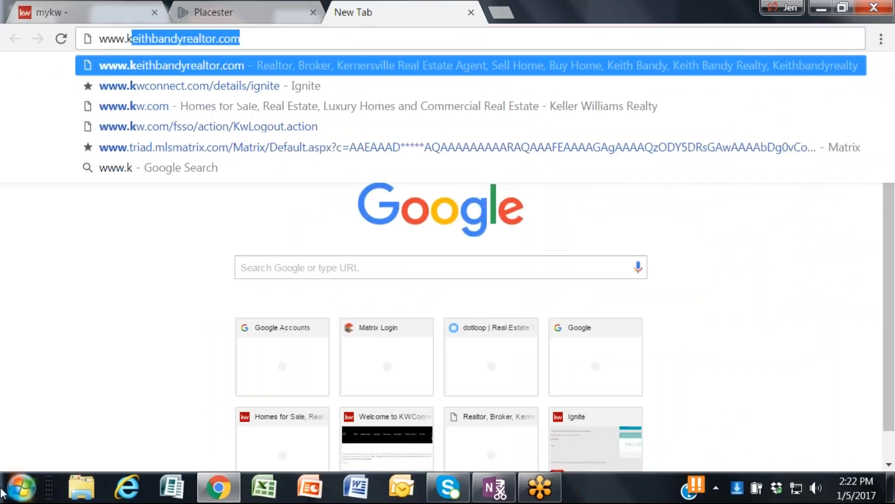
key(Return)
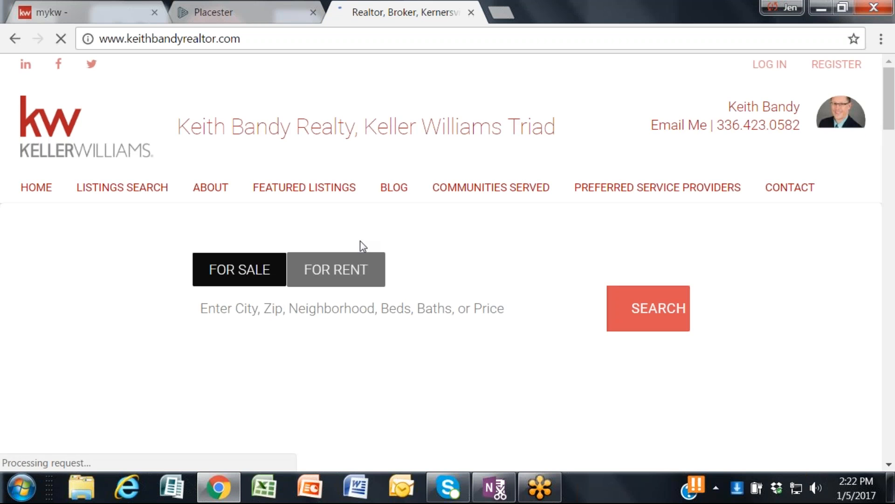
Step: View the featured properties on the live site's home page and the properties on its Listings Search page
scroll(360, 243, down, 2)
scroll(351, 273, down, 12)
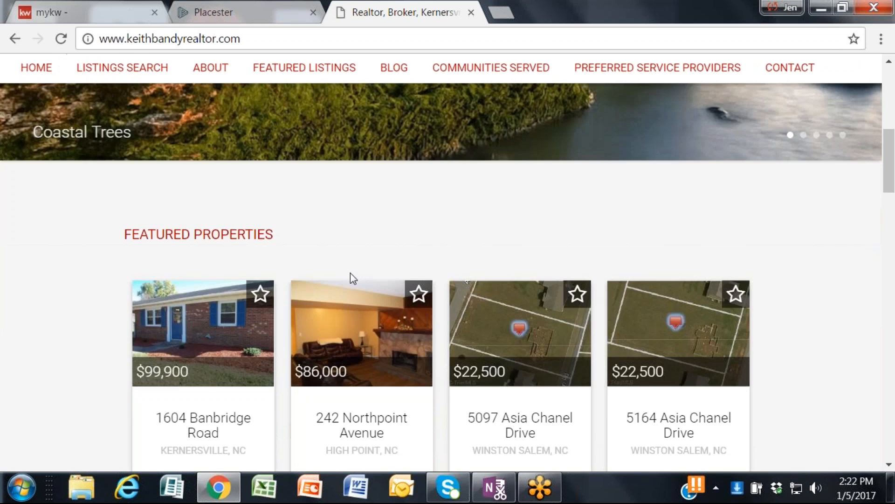
scroll(350, 280, down, 5)
scroll(340, 290, up, 15)
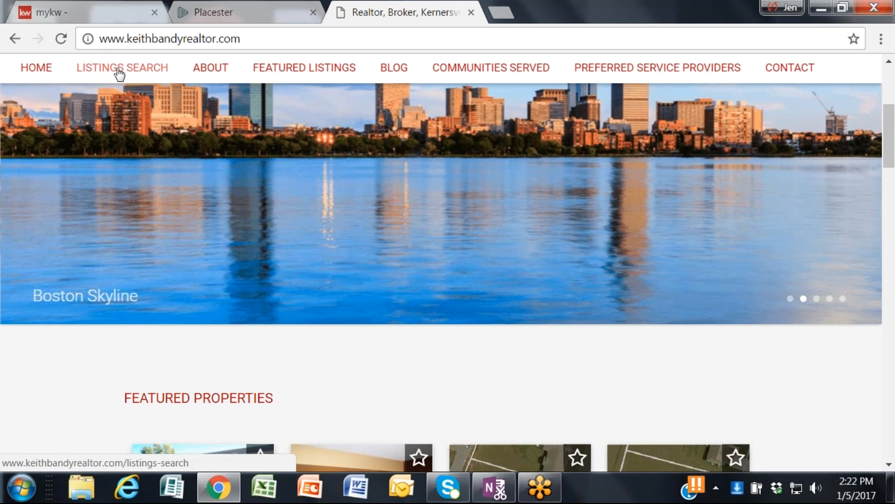
click(119, 69)
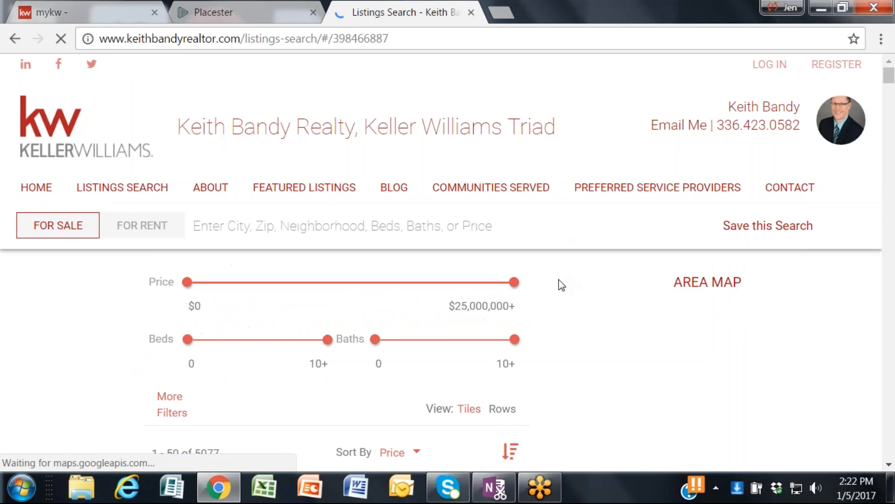
scroll(559, 279, down, 5)
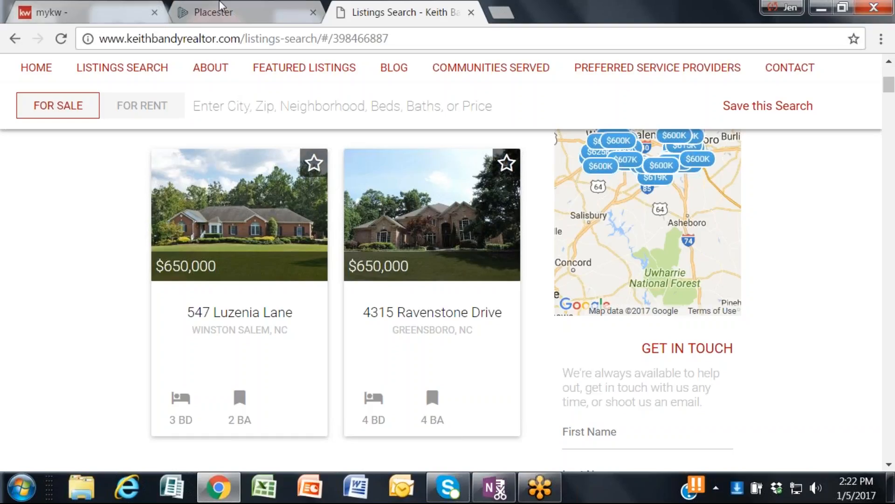
Step: Return to the Placester site admin and remove Wallburg from the city criteria of the Specific Listings filter
click(260, 21)
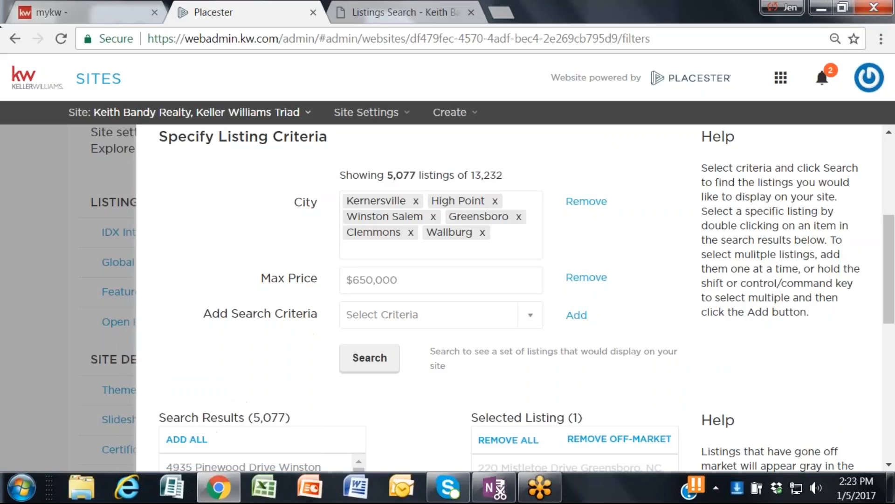
click(482, 232)
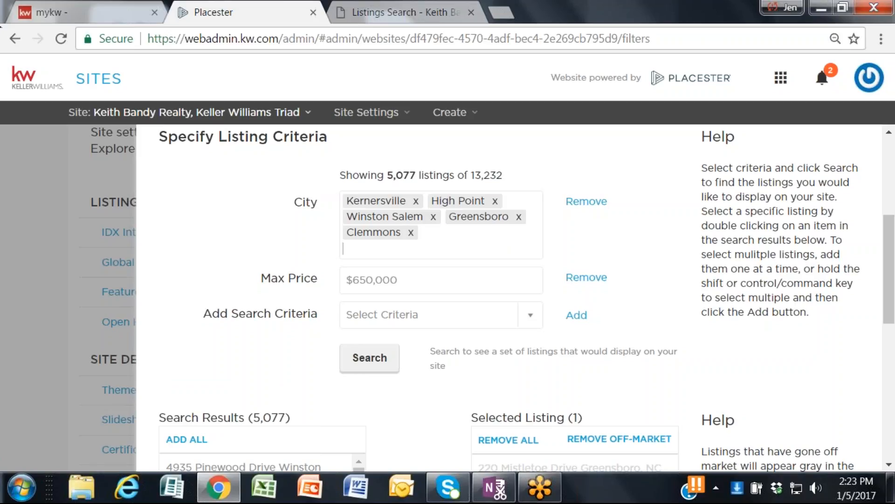
Step: Add Wallburg back to the city criteria of the Specific Listings filter and clear the leftover text from the field
text(wallburg)
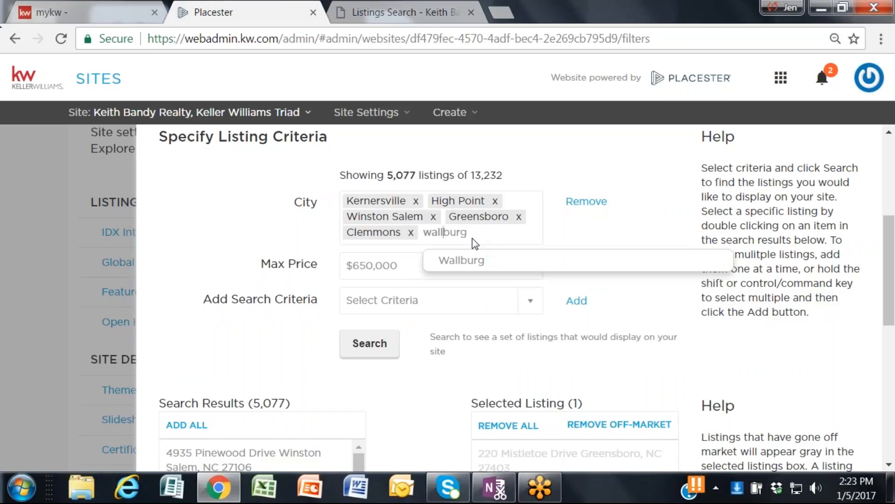
click(471, 260)
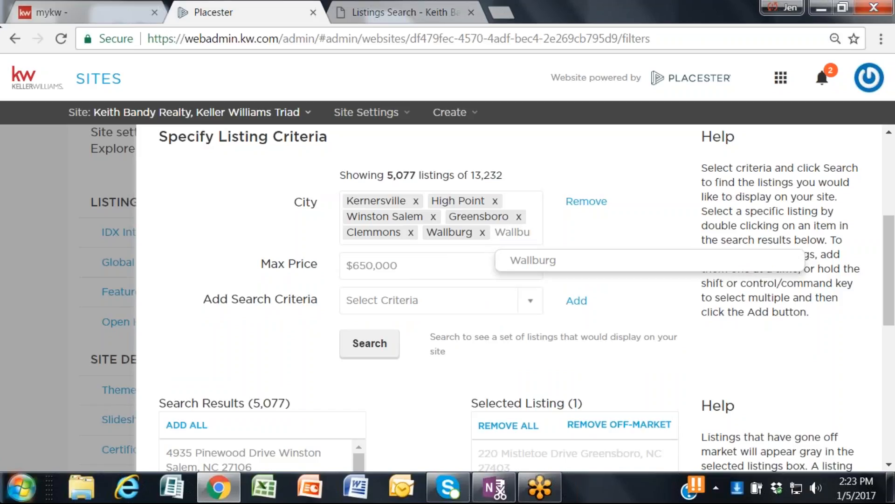
key(Delete)
key(Delete)
key(Delete)
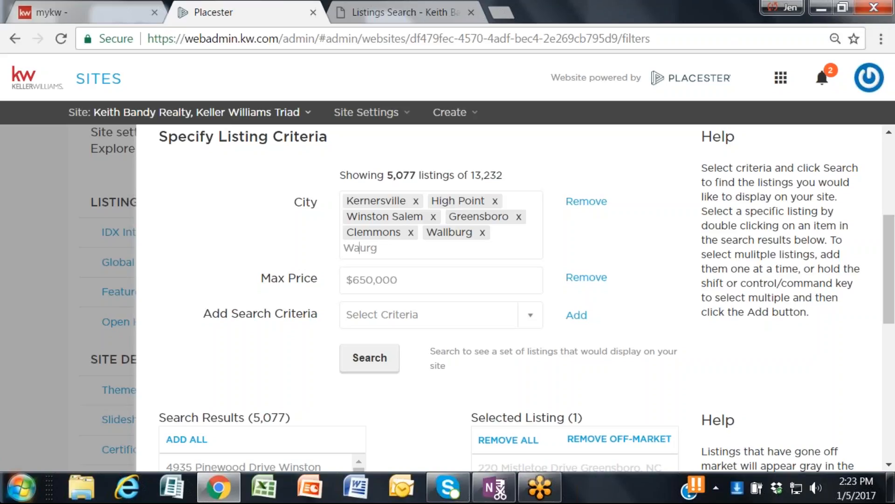
key(Delete)
key(Delete)
key(Delete)
key(BackSpace)
key(BackSpace)
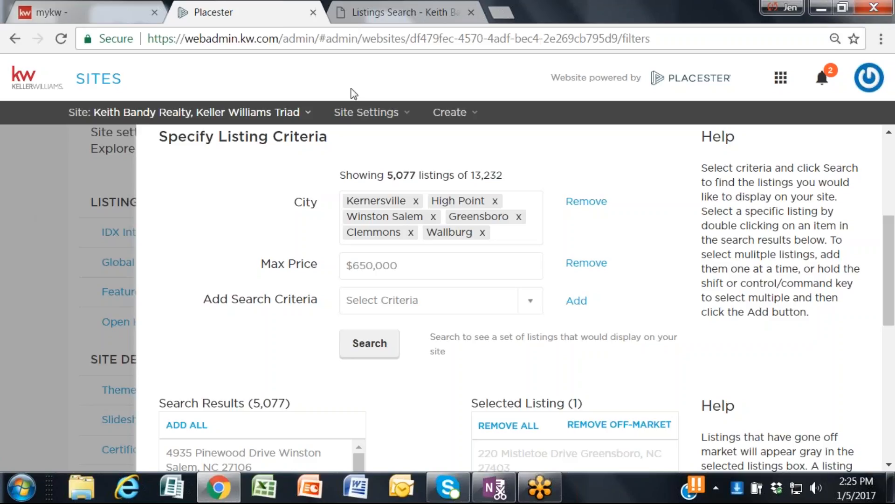
Step: Examine the available search criteria, the search results and the selected listings of the Specific Listings global filter
click(366, 112)
click(538, 305)
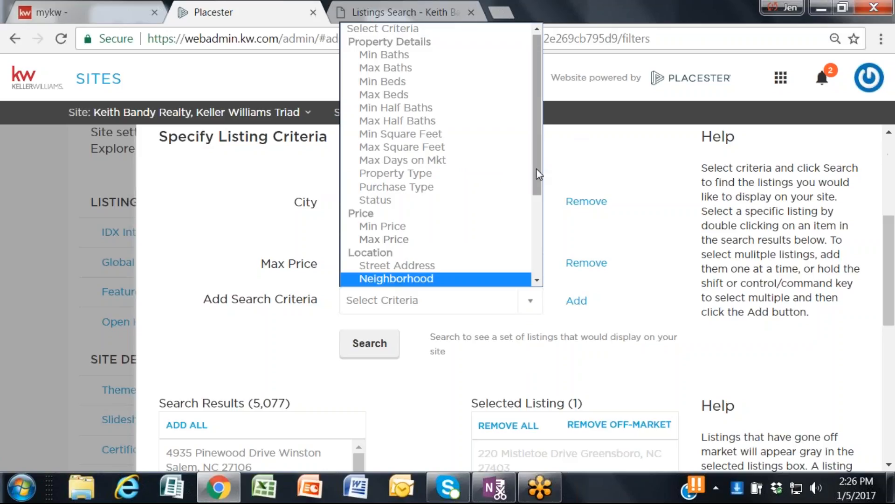
drag(537, 169, 542, 271)
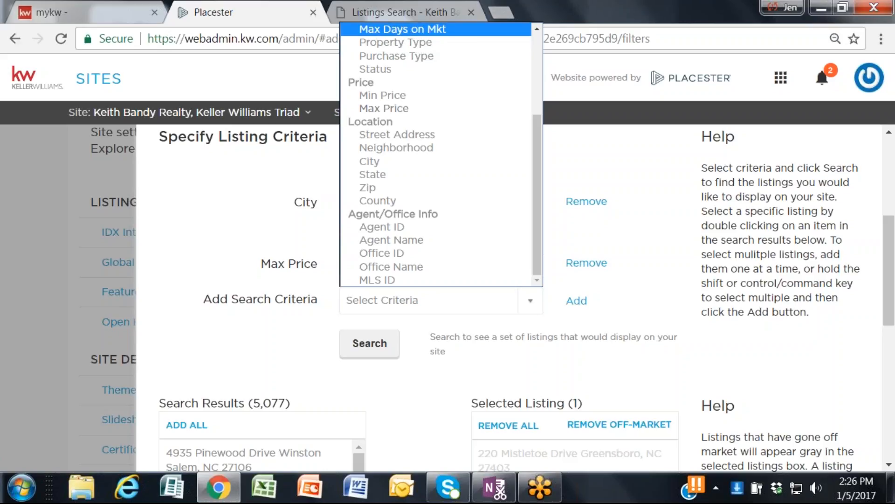
click(817, 369)
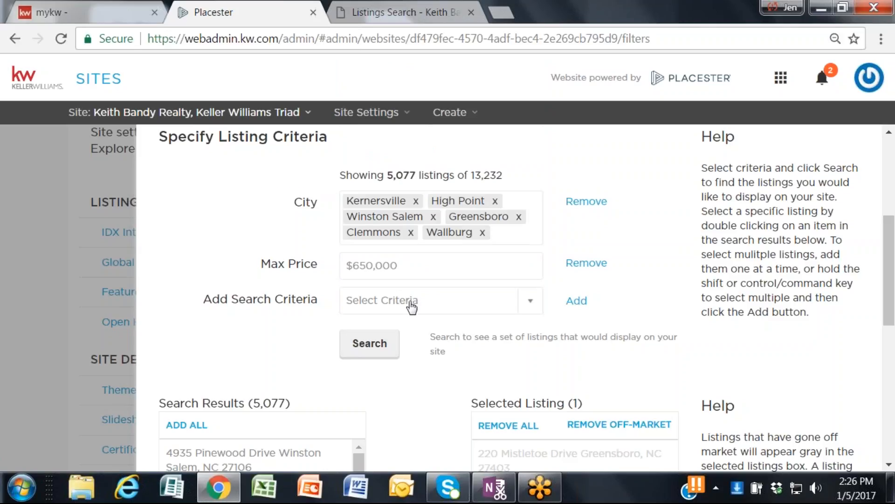
scroll(411, 306, down, 2)
scroll(411, 307, down, 2)
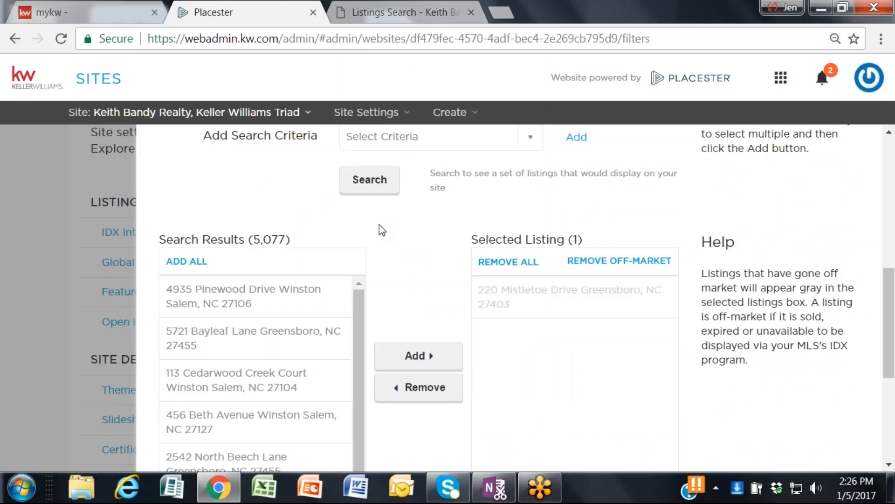
scroll(387, 247, down, 2)
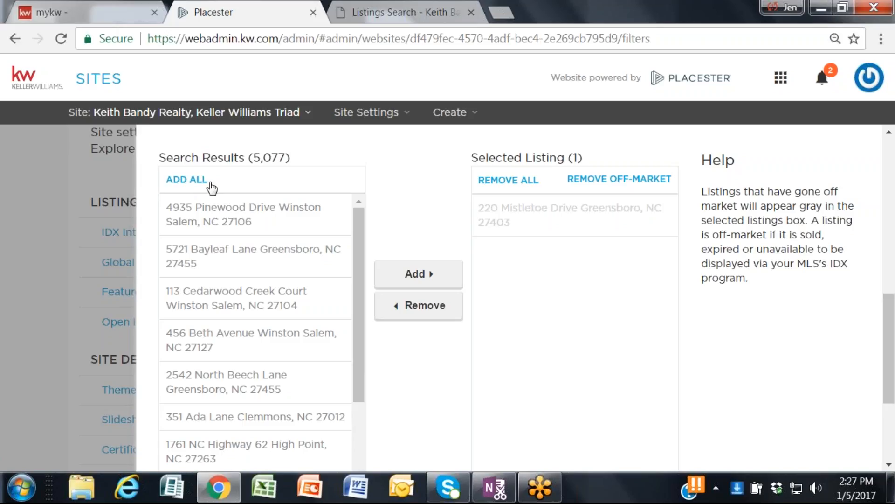
scroll(585, 294, down, 4)
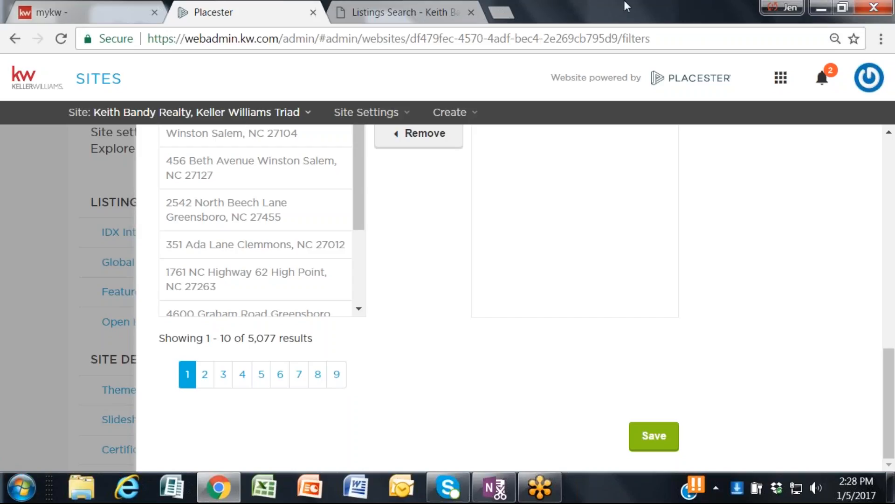
scroll(456, 215, up, 9)
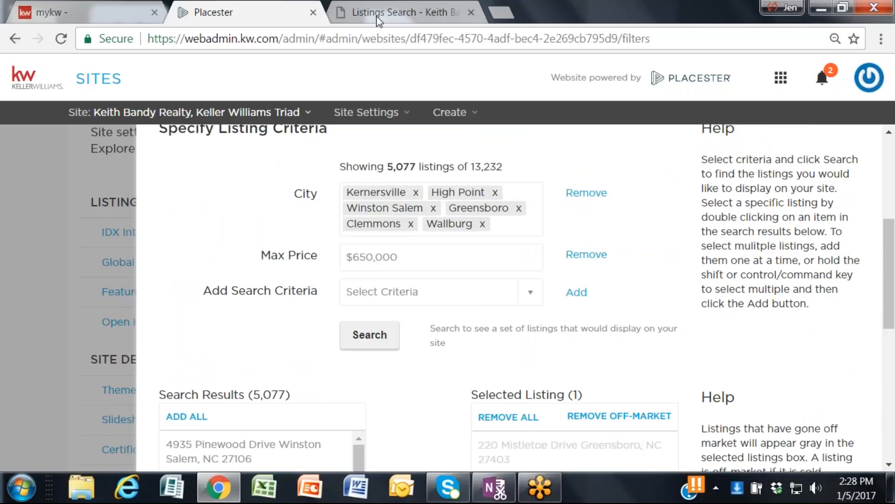
Step: View the live site's Listings Search page, return to the site admin and review the criteria options for price, location and agent or office
click(376, 16)
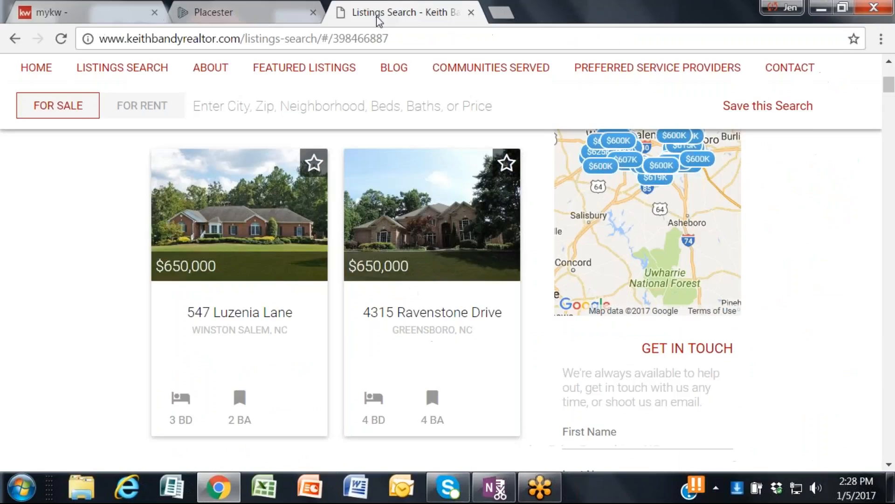
click(251, 8)
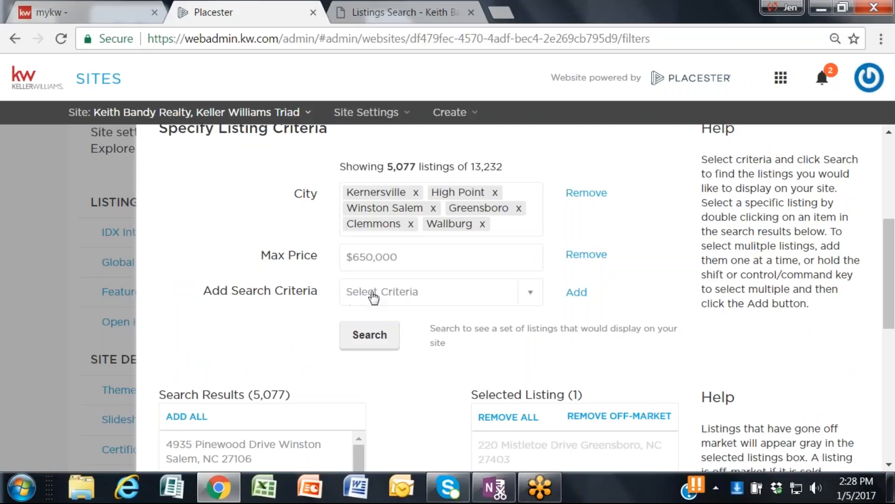
click(536, 296)
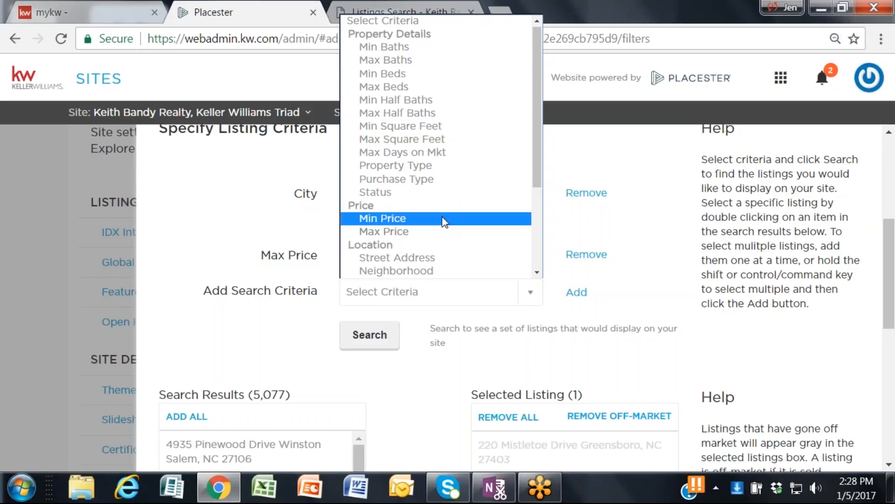
scroll(443, 221, down, 3)
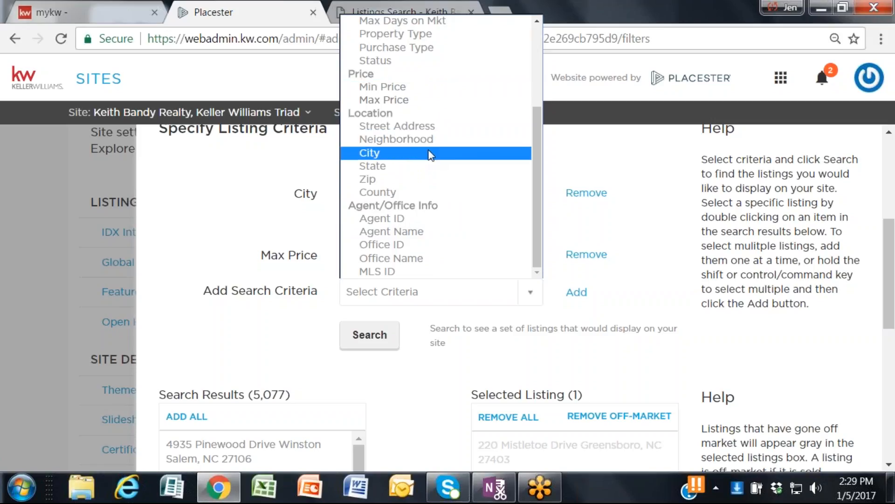
click(190, 214)
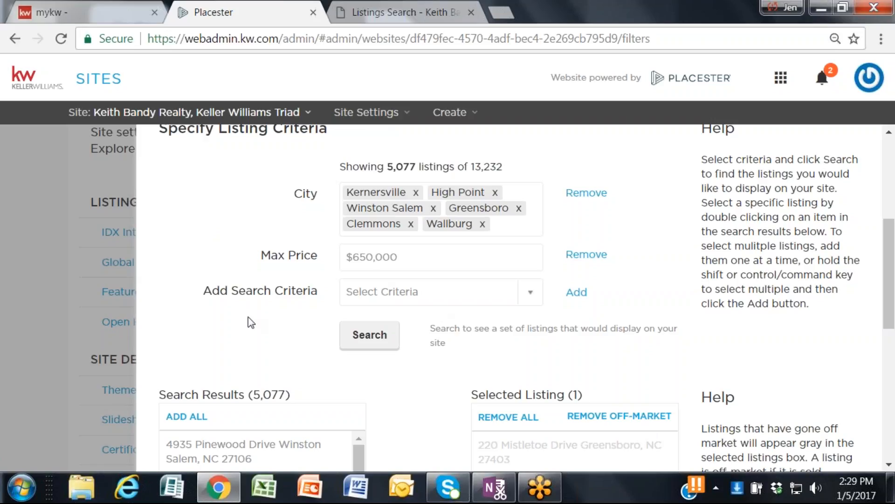
Step: Review the rest of the Global Filters settings and close them without saving the changes
scroll(248, 320, down, 2)
scroll(510, 299, down, 2)
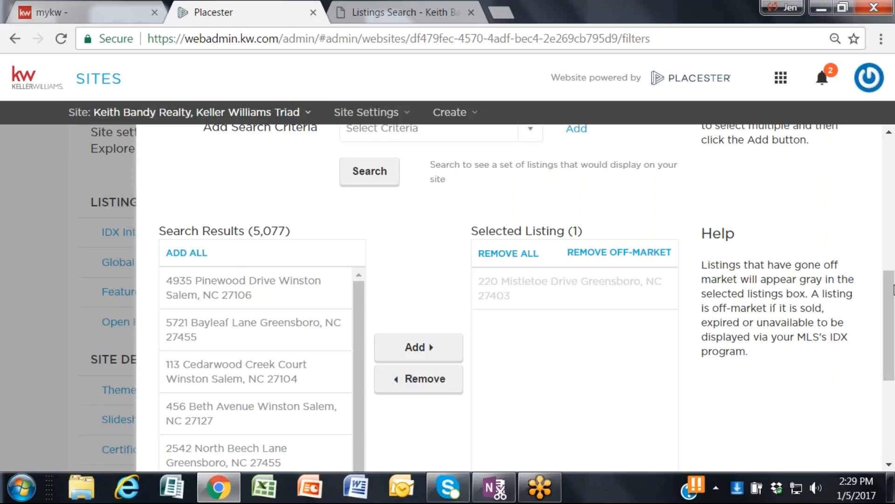
scroll(893, 289, down, 5)
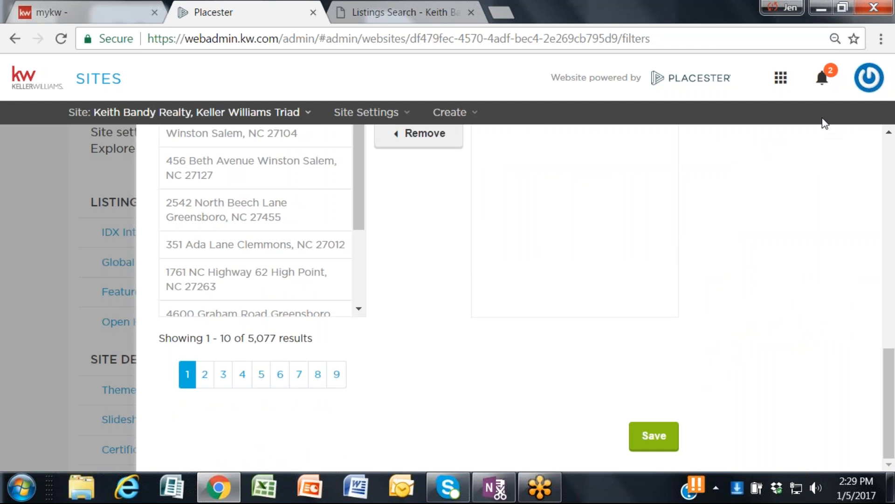
scroll(761, 208, up, 10)
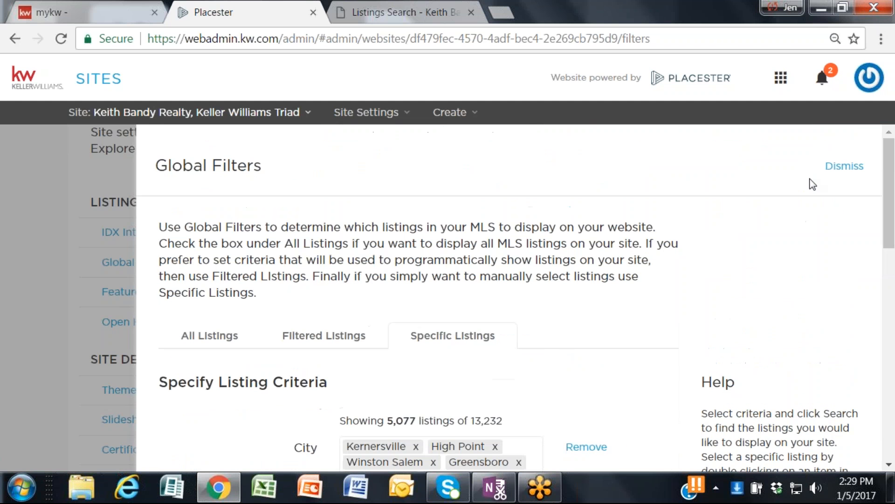
click(839, 167)
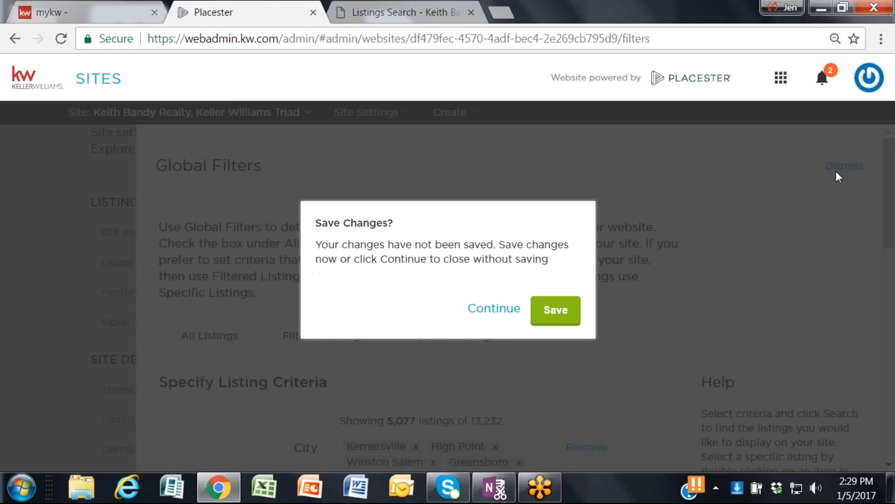
click(483, 311)
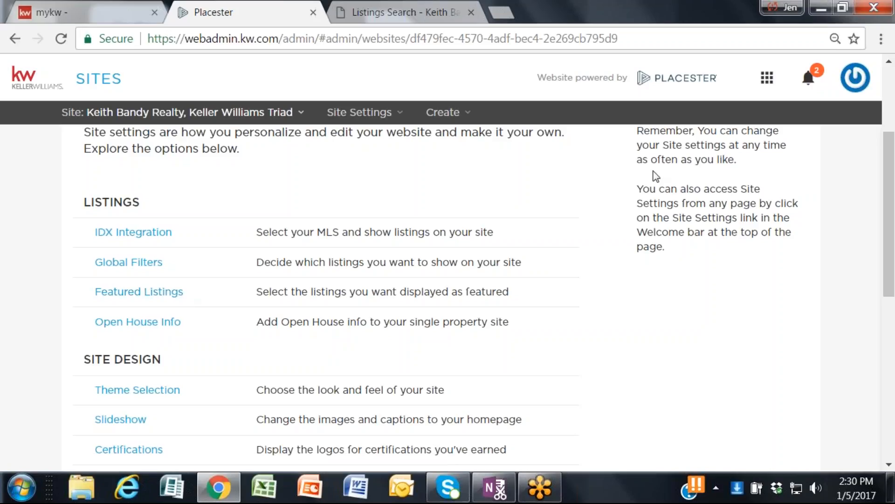
Step: View the Featured Properties section on the home page of the agent's live website
click(373, 12)
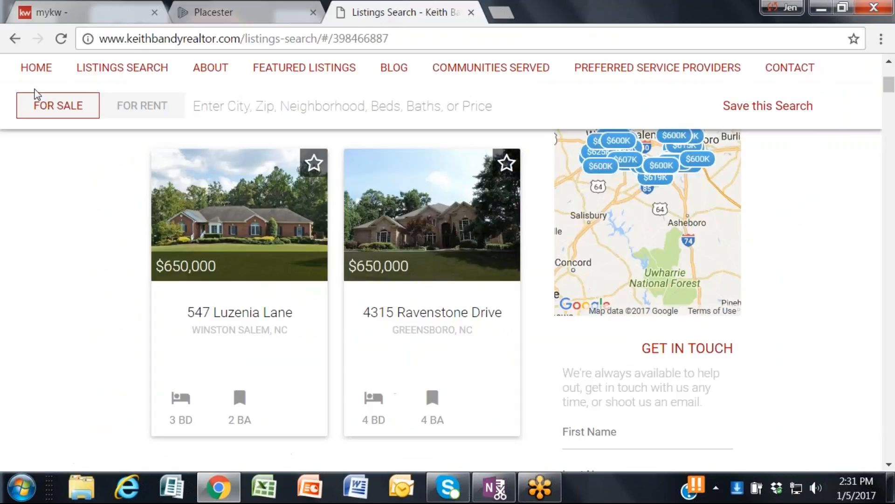
click(43, 70)
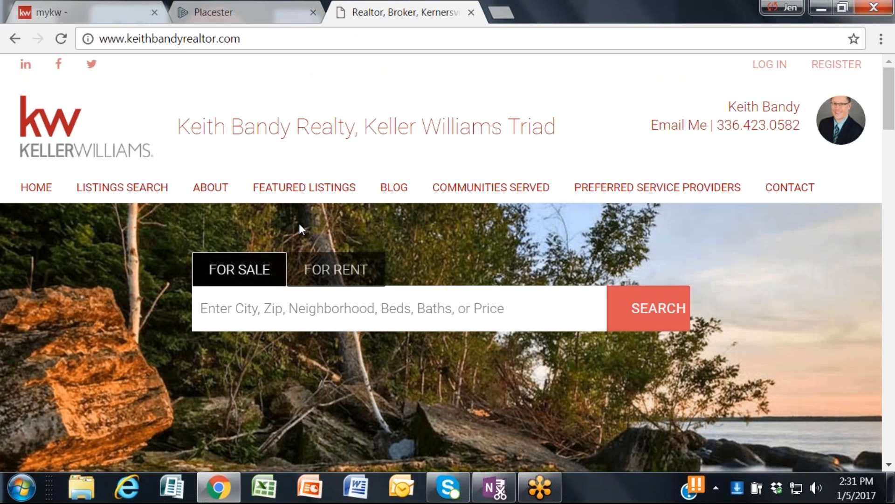
scroll(301, 228, down, 8)
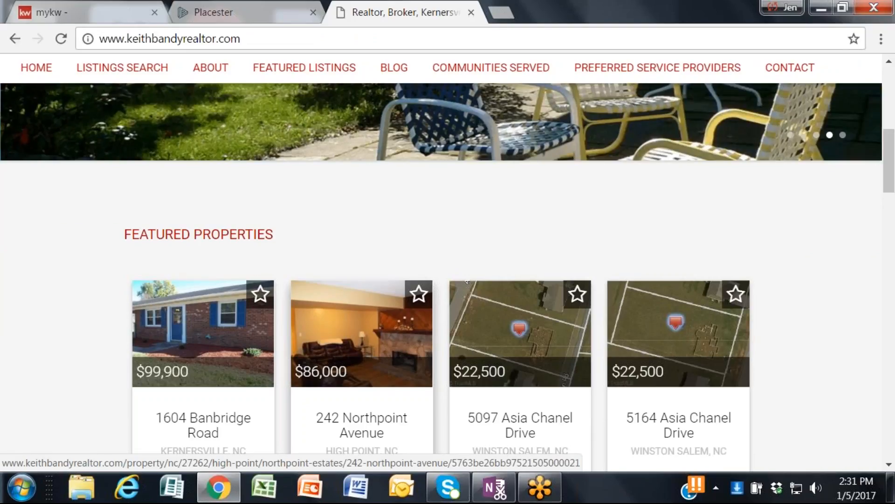
Step: Return to the site admin, open the Featured Listings settings and review their Specific Listings criteria
click(227, 12)
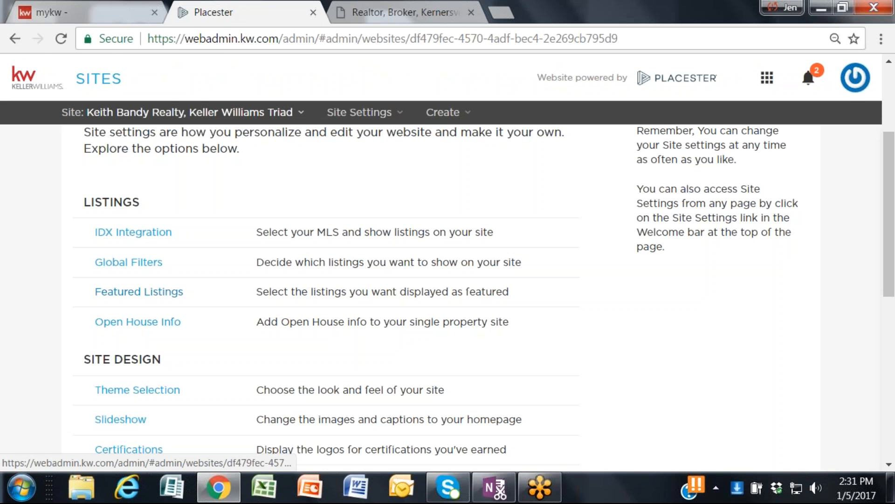
click(139, 292)
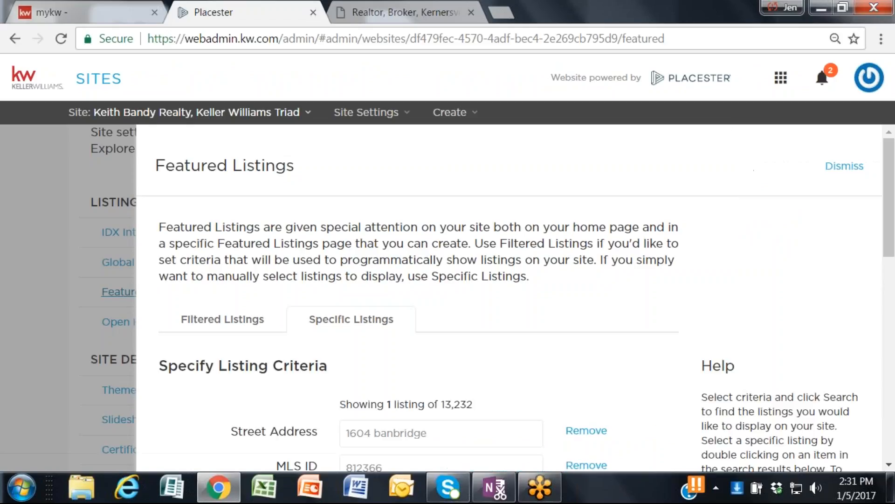
scroll(509, 271, down, 3)
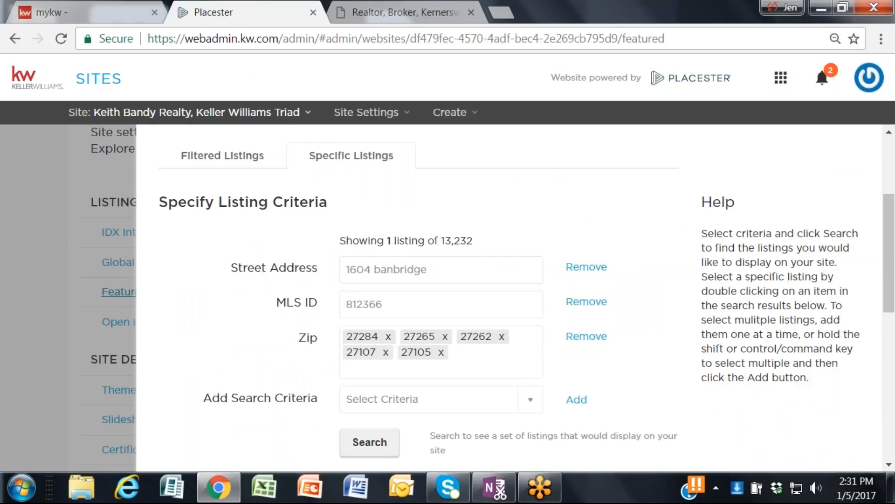
scroll(511, 278, down, 2)
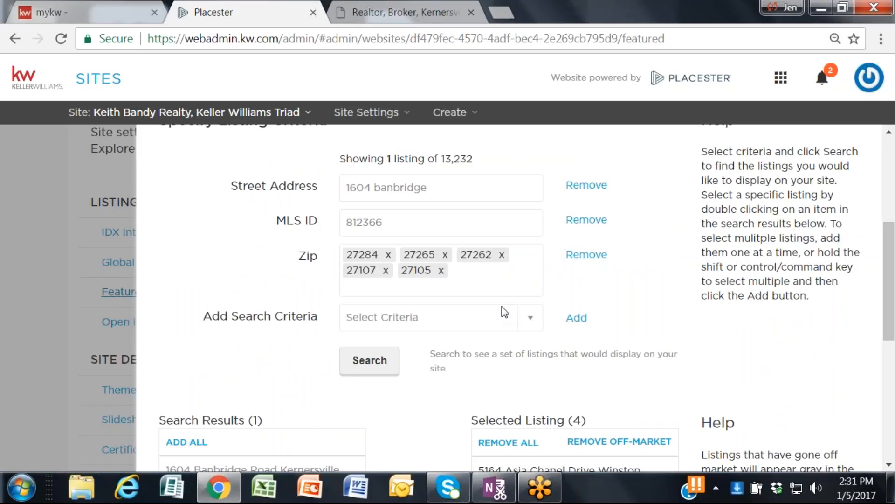
click(529, 319)
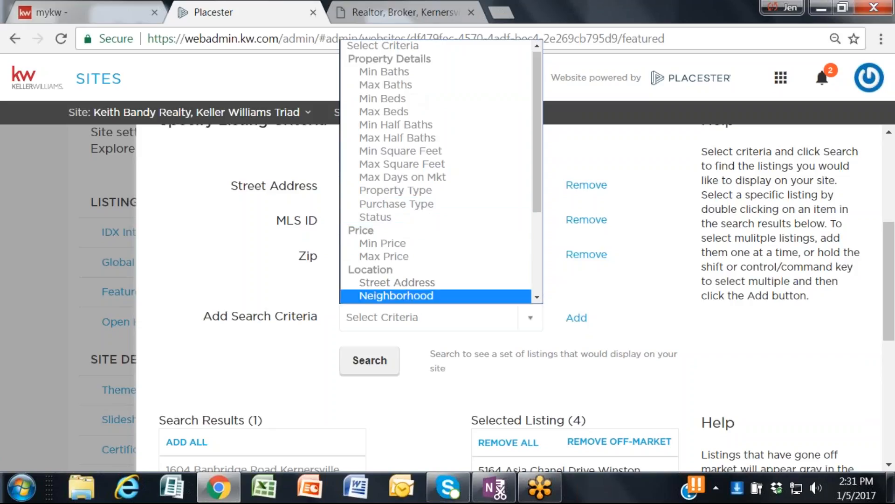
click(654, 261)
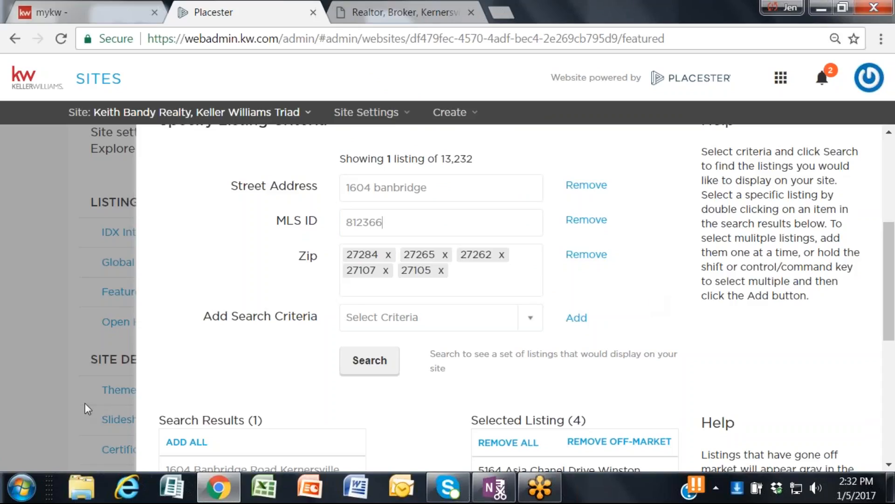
Step: Add an Agent ID criterion to the featured Specific Listings, enter the agent's ID number and search for matching listings
click(531, 319)
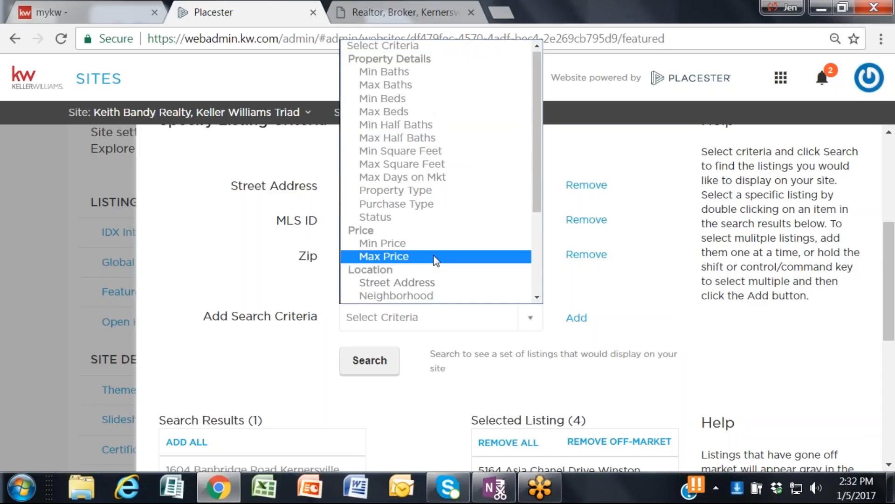
scroll(439, 145, down, 3)
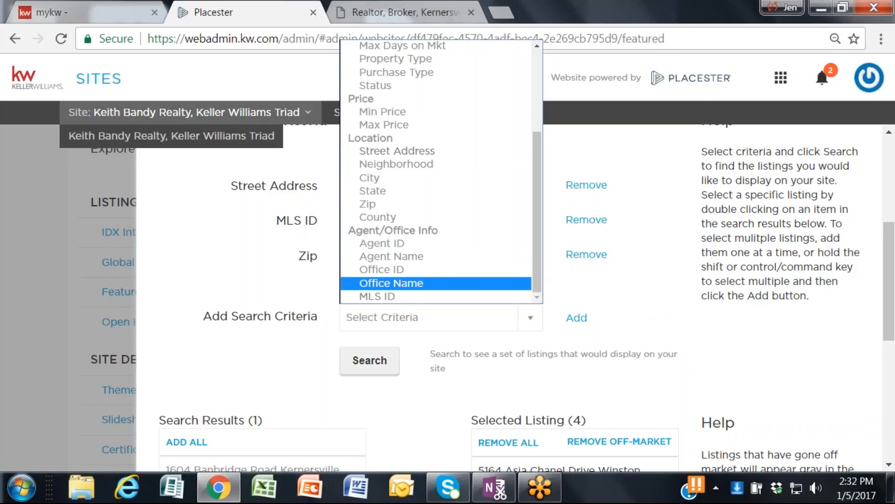
click(391, 240)
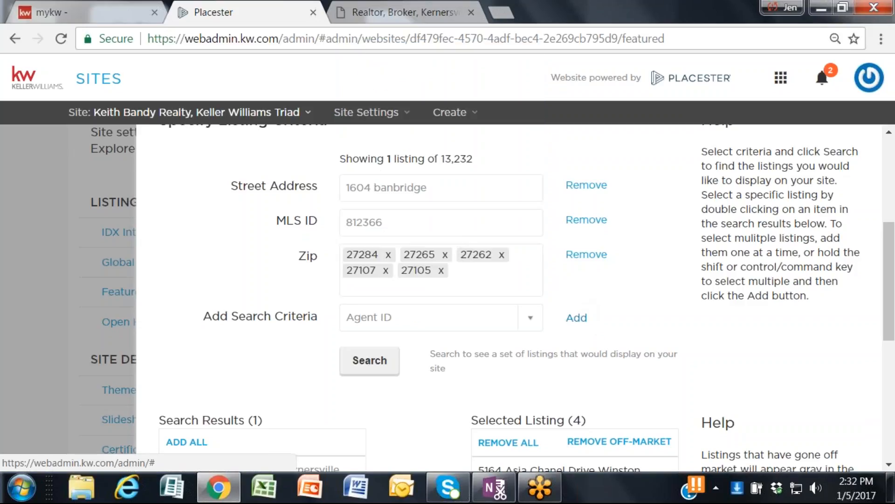
click(577, 317)
click(396, 317)
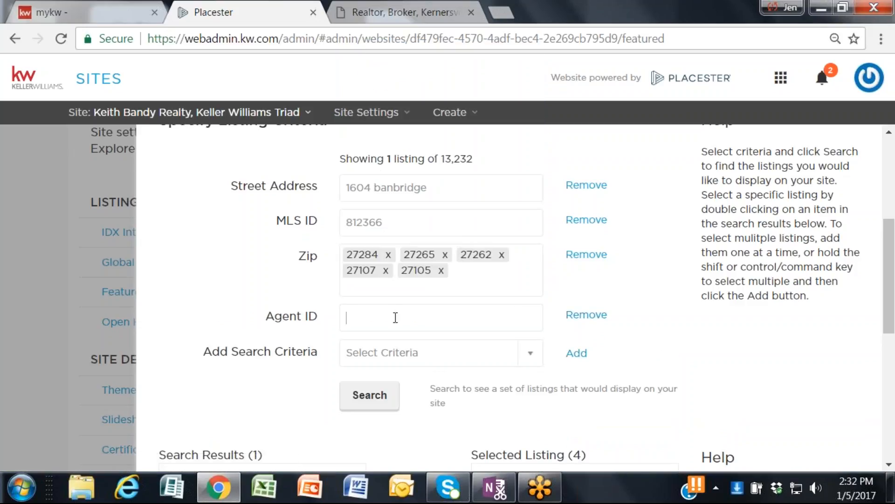
text(288715)
click(354, 394)
scroll(394, 350, down, 5)
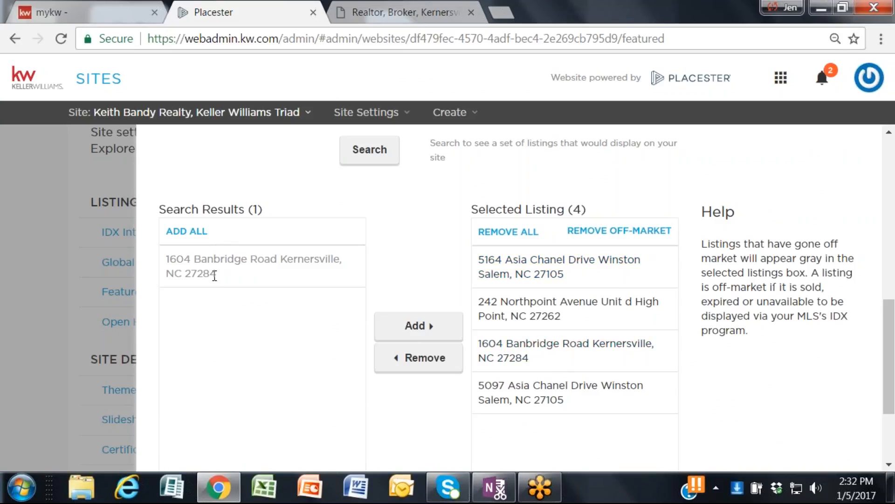
Step: Review the featured Specific Listings criteria and selected listings, and close the Featured Listings settings without saving the changes
scroll(298, 397, up, 3)
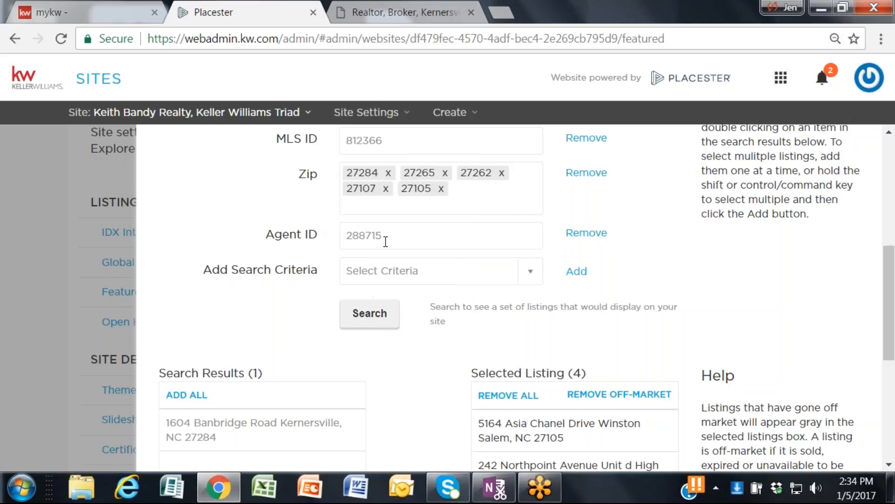
scroll(385, 241, up, 2)
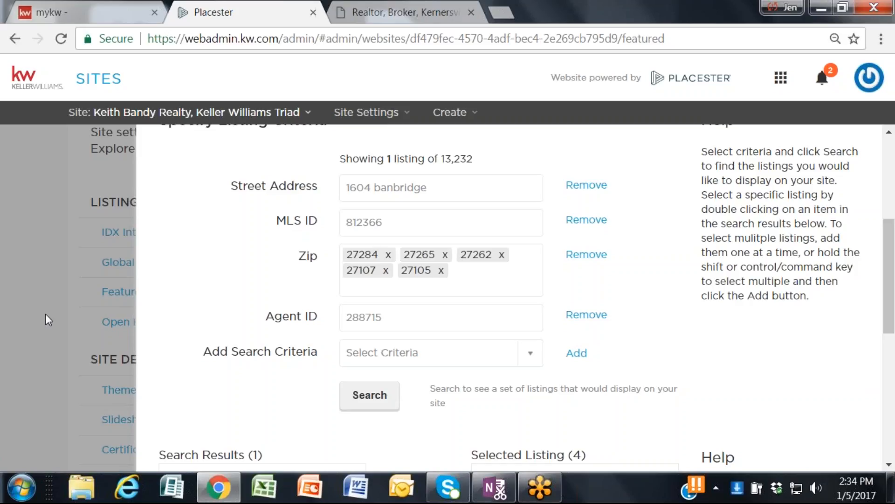
scroll(286, 351, down, 5)
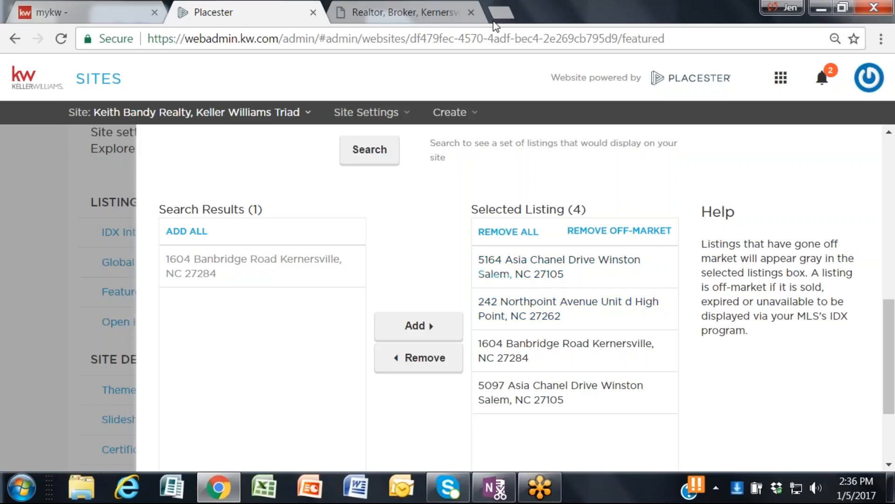
scroll(690, 288, down, 2)
scroll(690, 289, down, 1)
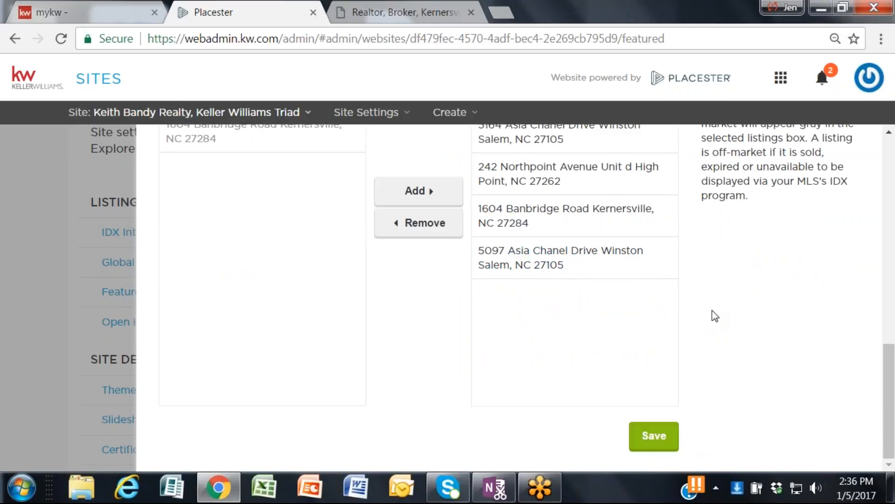
scroll(713, 312, up, 9)
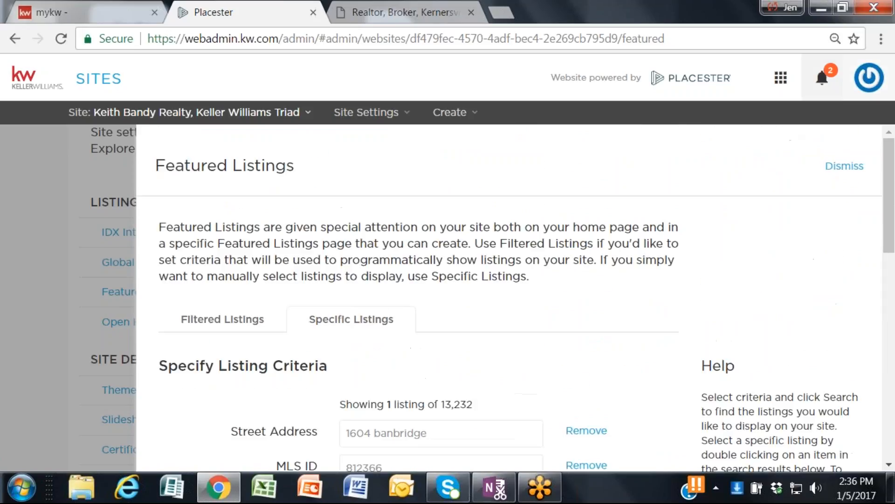
click(848, 170)
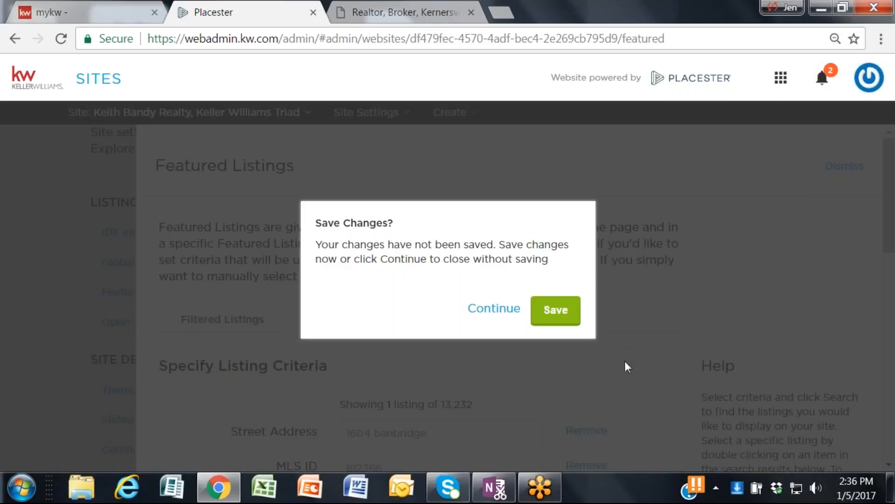
click(487, 314)
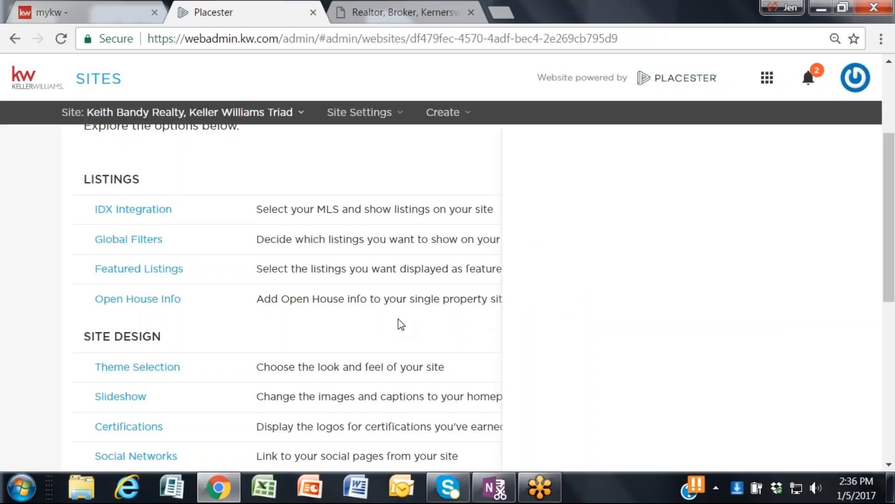
scroll(49, 311, down, 2)
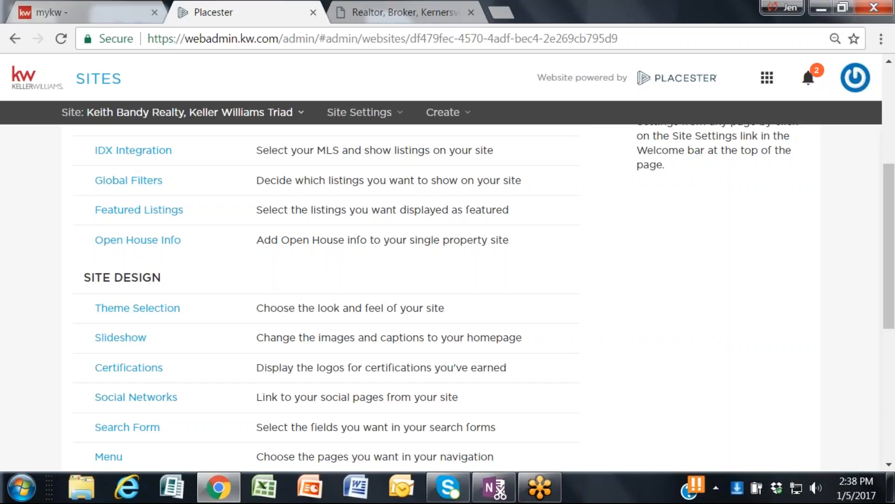
Step: Open the Theme Selection settings and review the Madison website design and the color choices below it
scroll(112, 219, down, 2)
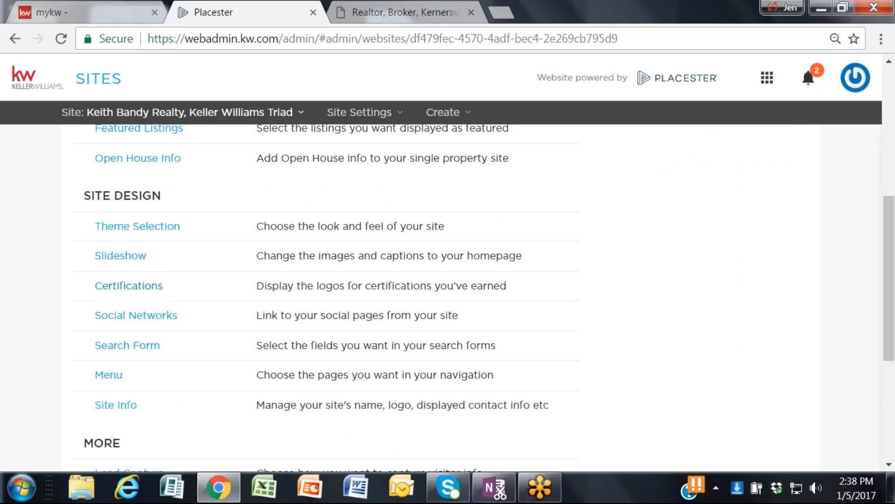
click(115, 228)
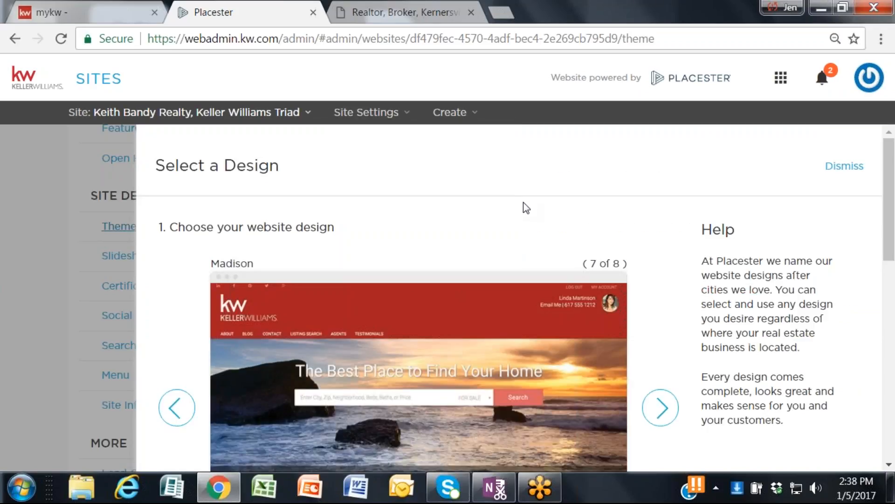
scroll(524, 203, down, 2)
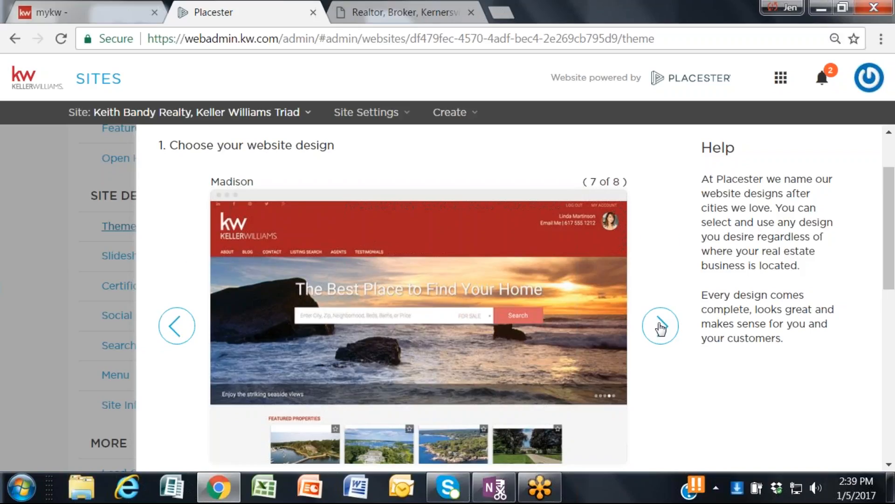
scroll(661, 329, down, 2)
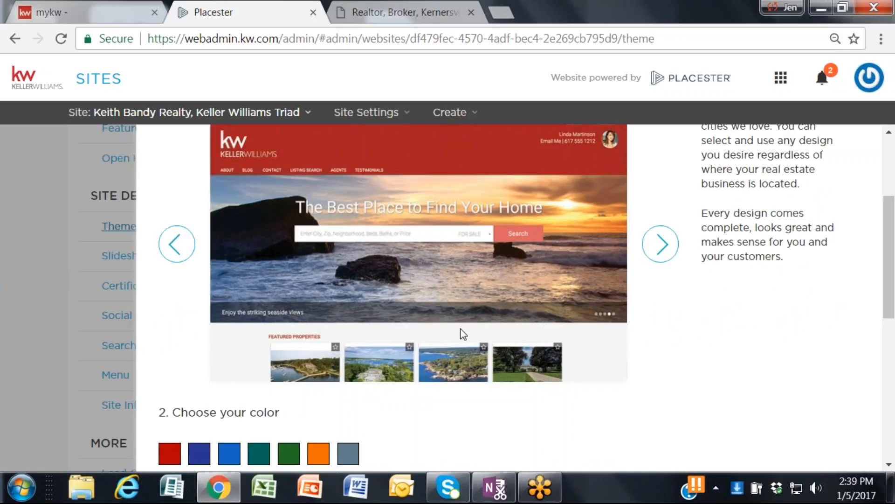
scroll(354, 369, down, 1)
scroll(256, 378, up, 1)
Step: Browse the previews of all the available website designs, from Madison Metro and Plymouth through Toronto, and return to Madison
click(670, 246)
scroll(654, 255, up, 2)
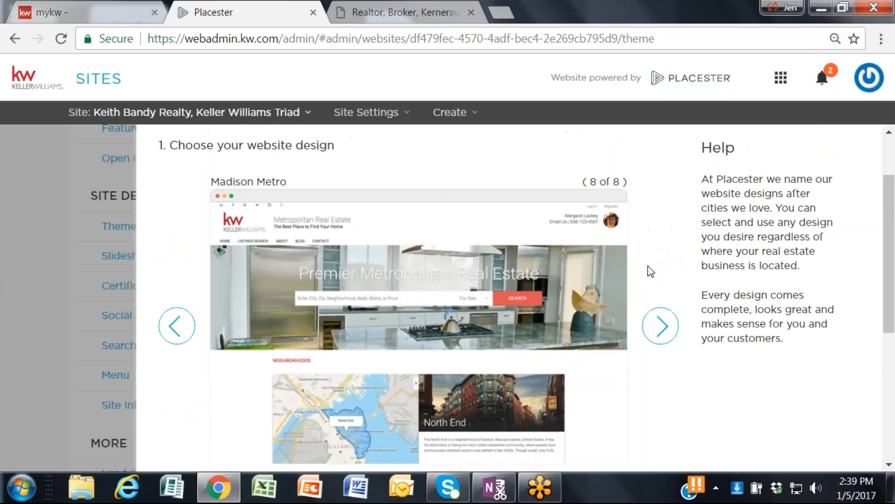
click(656, 314)
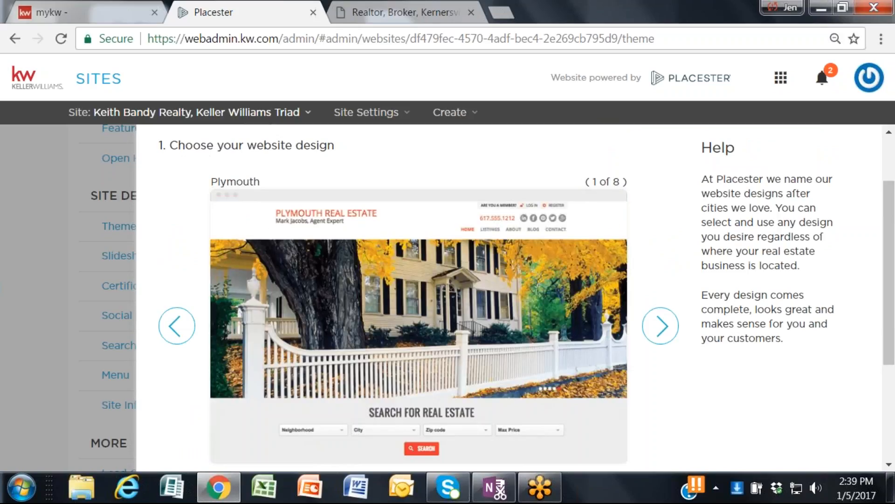
click(660, 325)
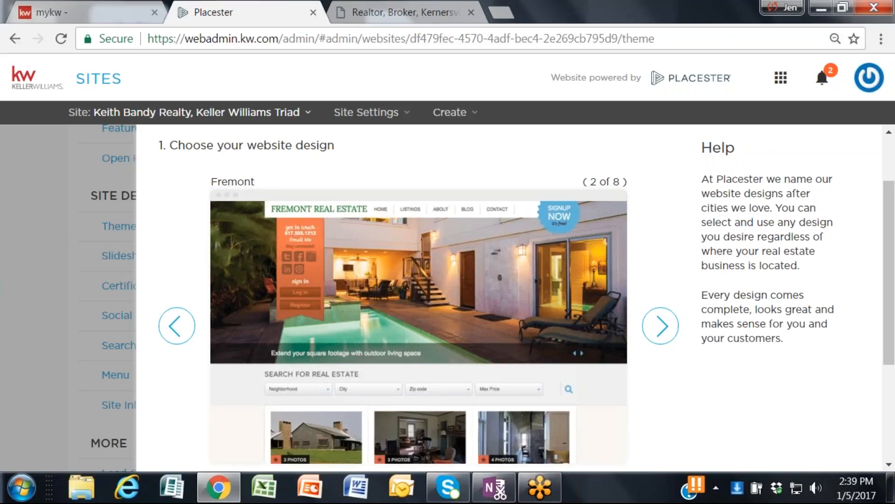
click(660, 324)
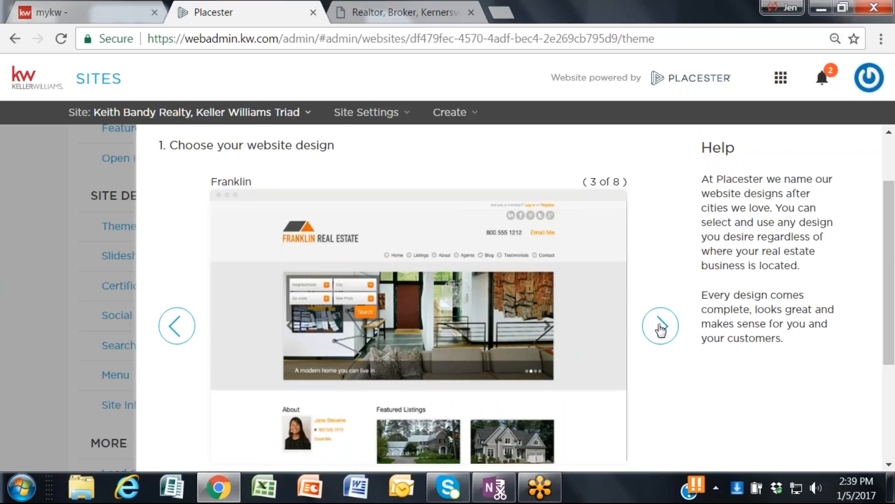
click(661, 328)
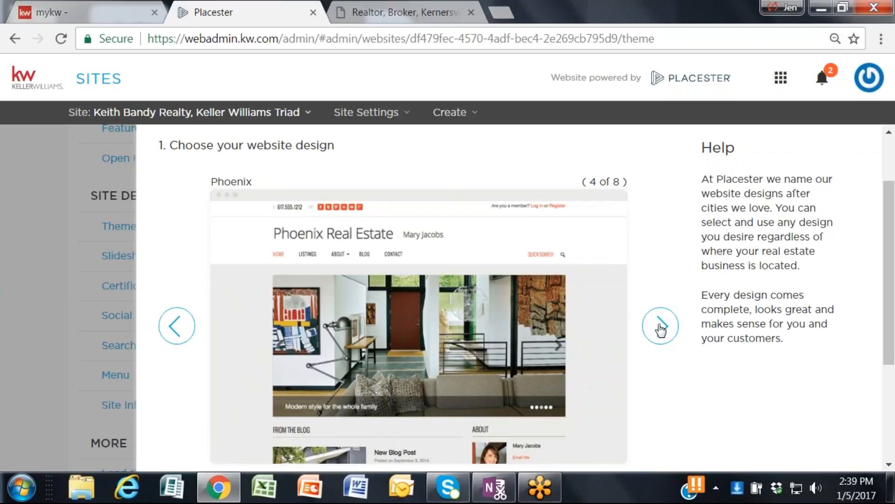
click(661, 329)
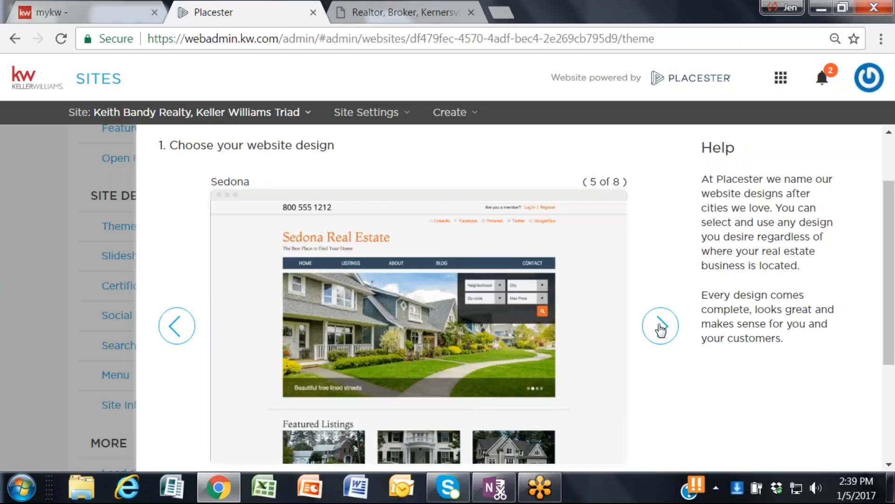
click(660, 329)
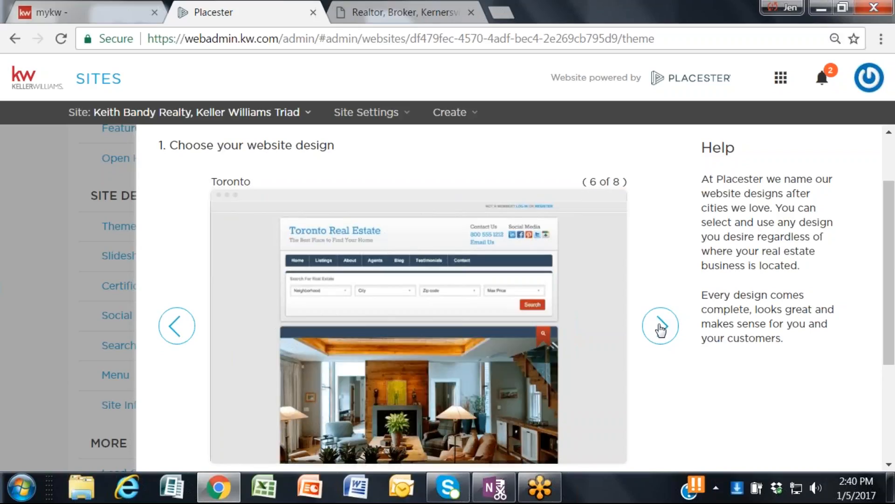
click(661, 329)
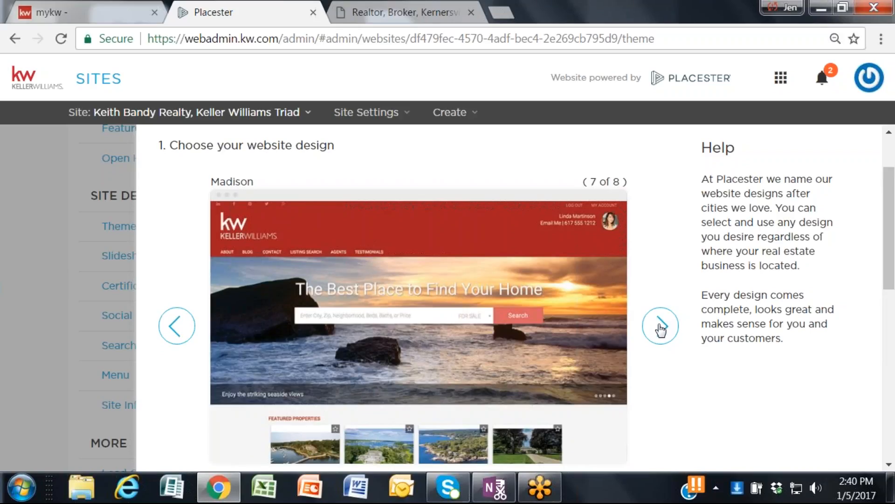
Step: Preview the Madison design in dark blue and set its color back to red
scroll(661, 329, down, 2)
scroll(656, 327, down, 2)
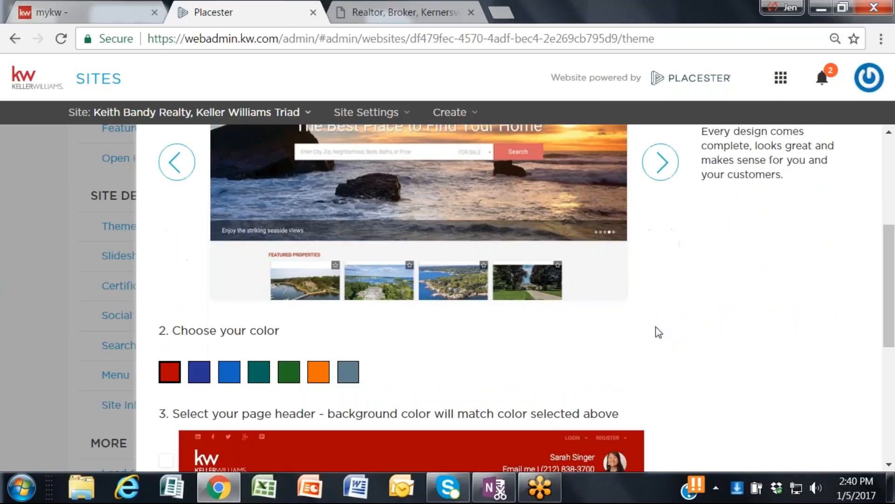
scroll(639, 322, down, 2)
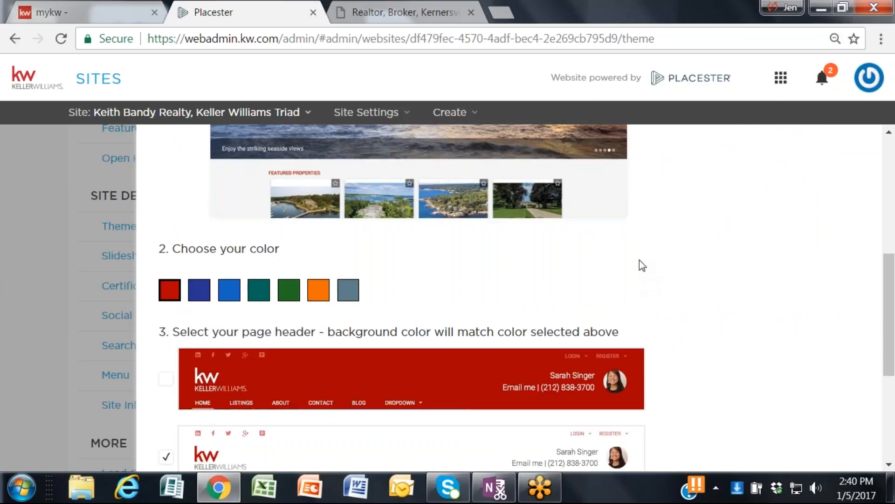
scroll(260, 189, up, 2)
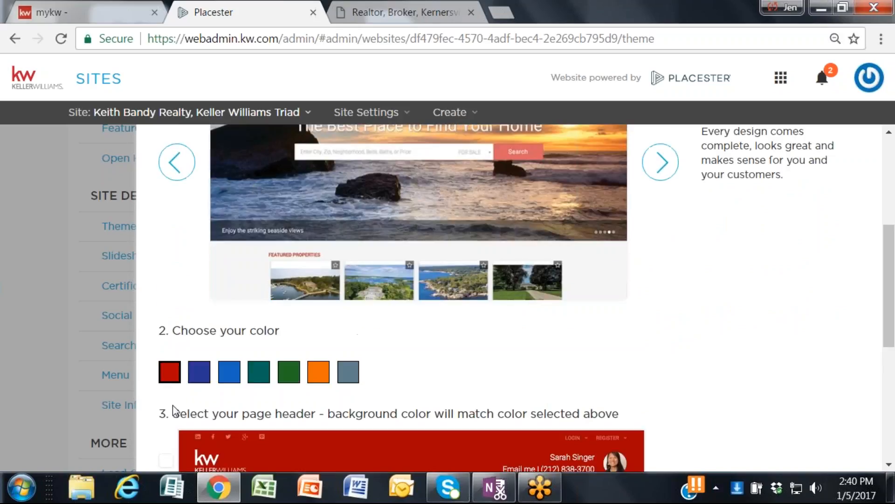
click(199, 376)
click(206, 377)
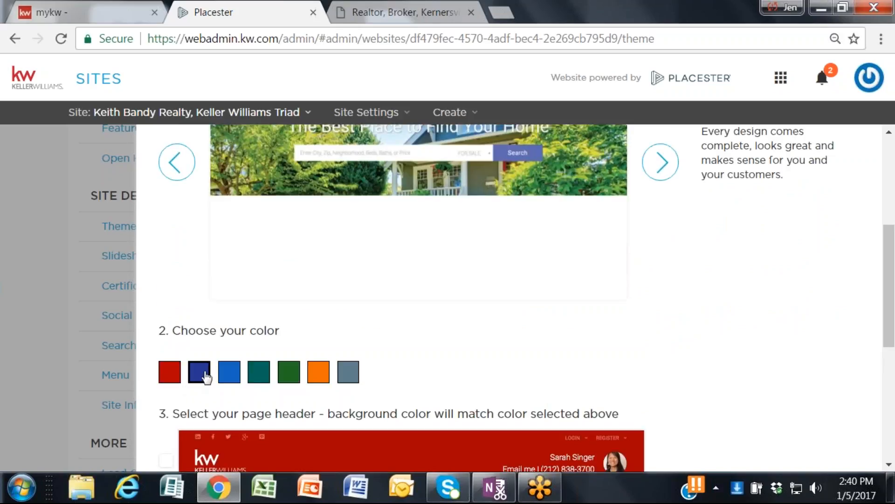
scroll(206, 377, up, 2)
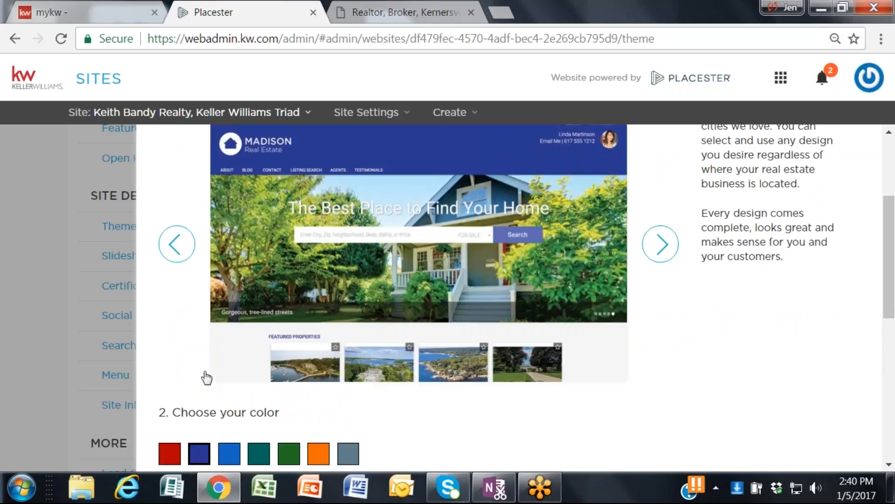
scroll(207, 377, down, 2)
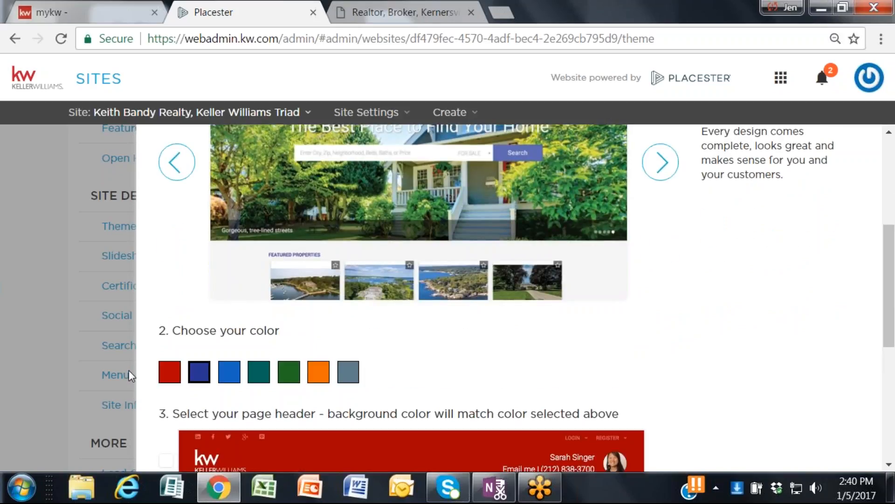
click(176, 382)
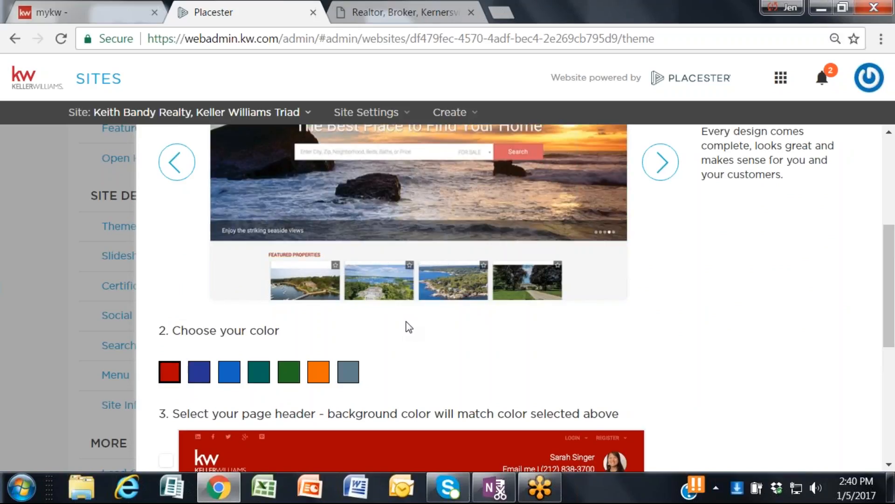
Step: Examine the colored and white page header options and compare them with the Madison design preview
scroll(406, 326, down, 2)
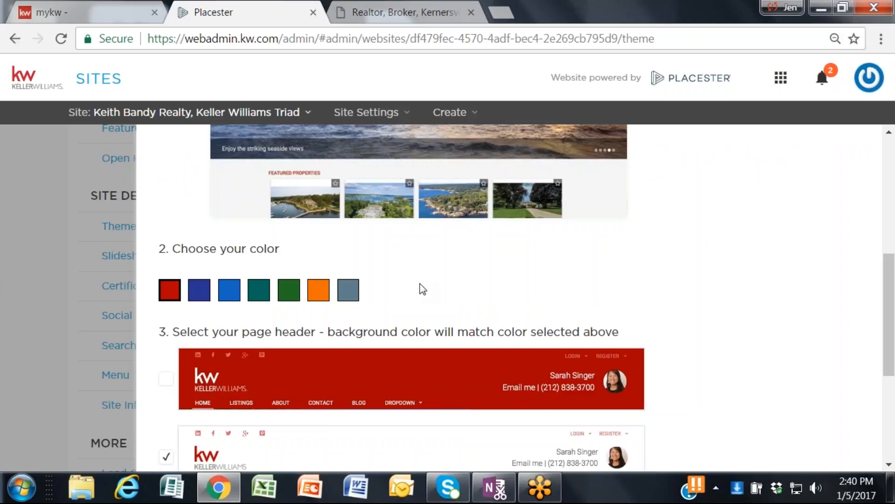
scroll(420, 283, down, 2)
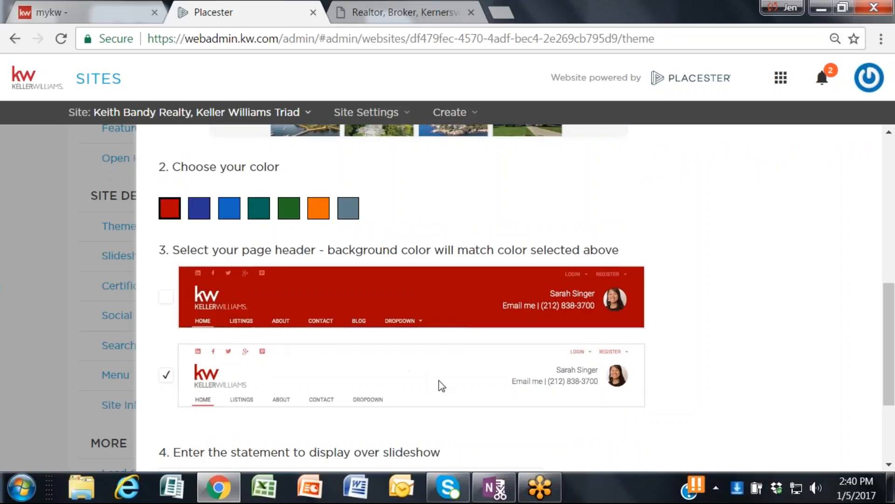
scroll(438, 380, up, 8)
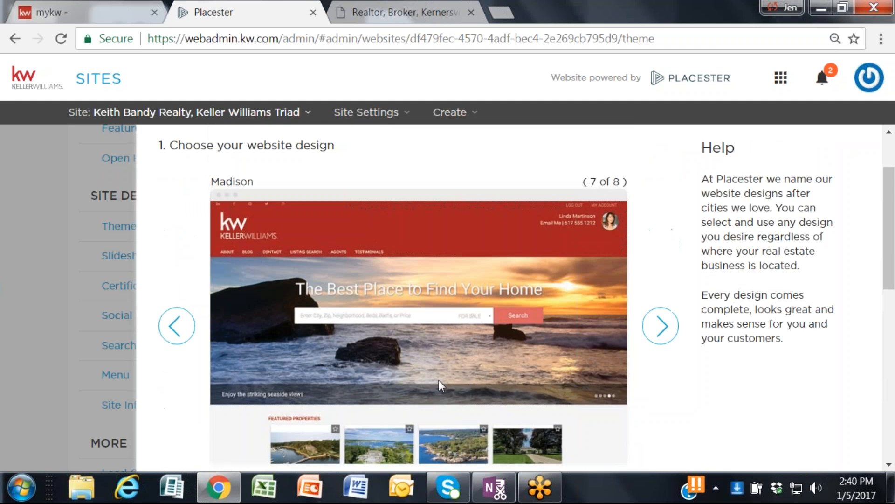
scroll(439, 381, down, 4)
scroll(438, 385, down, 4)
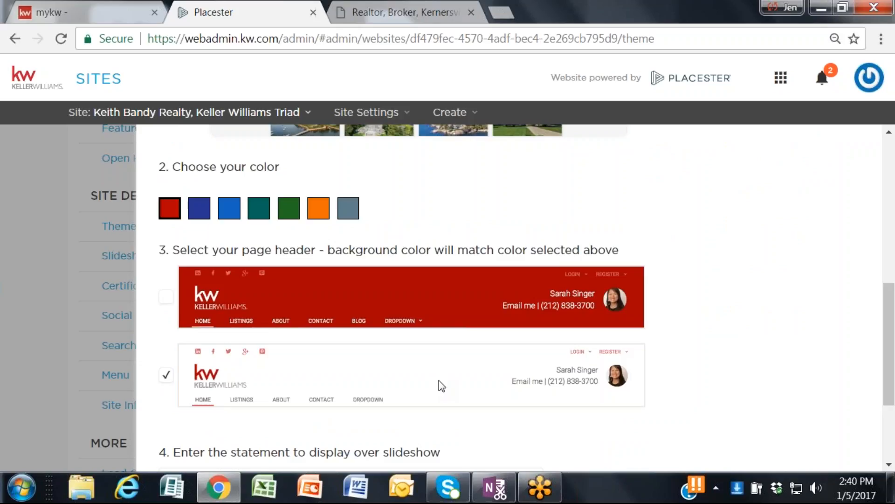
scroll(438, 380, up, 6)
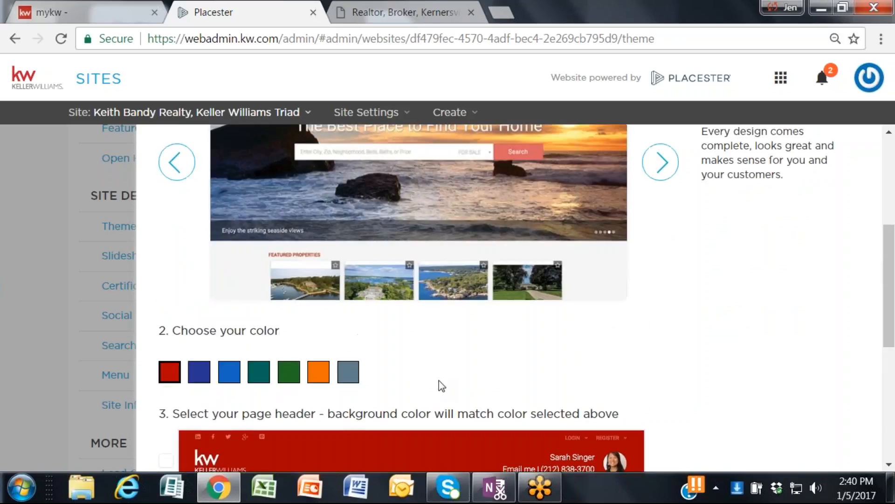
scroll(441, 386, down, 4)
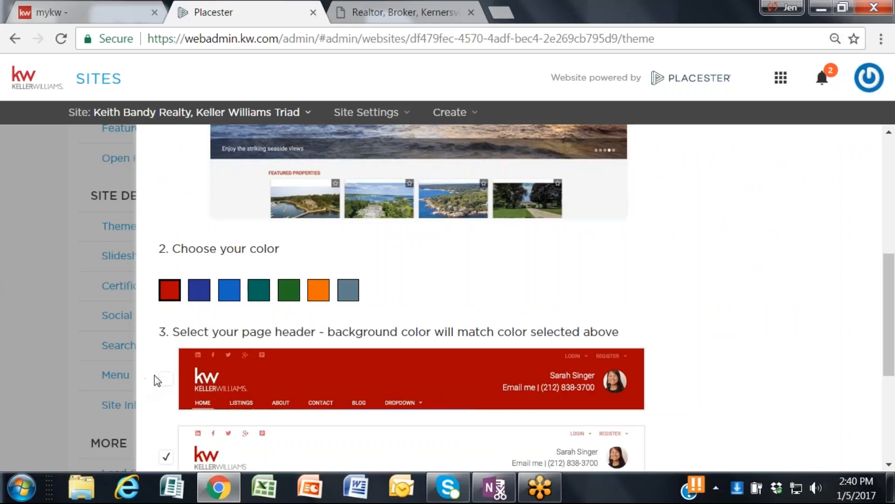
scroll(155, 378, down, 2)
scroll(293, 354, down, 2)
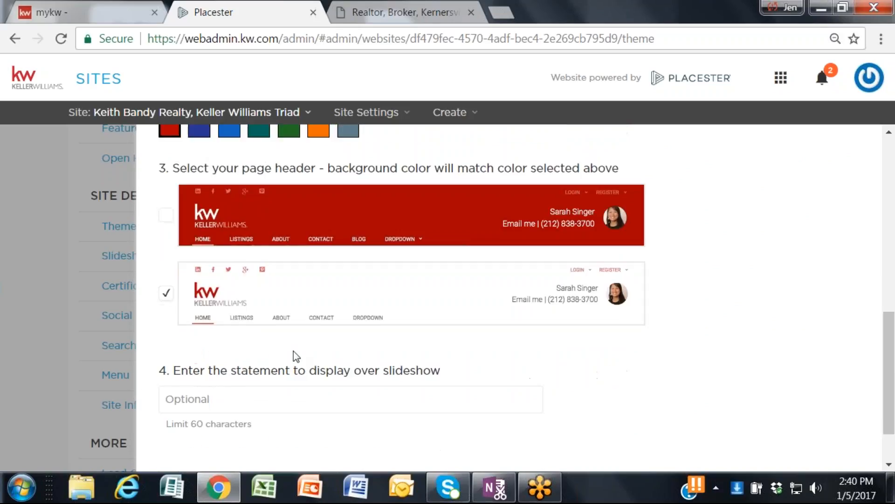
Step: Examine the optional slideshow statement setting and compare it with the headline over the Madison preview image
scroll(293, 356, down, 2)
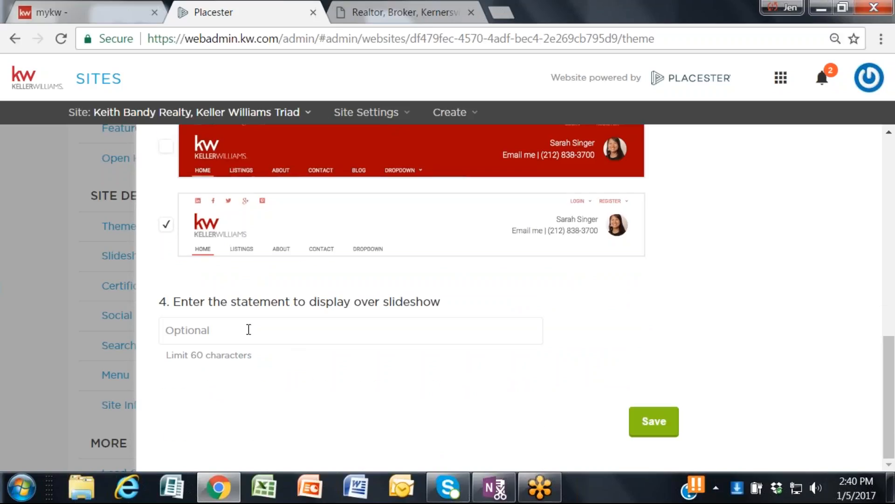
scroll(248, 329, up, 2)
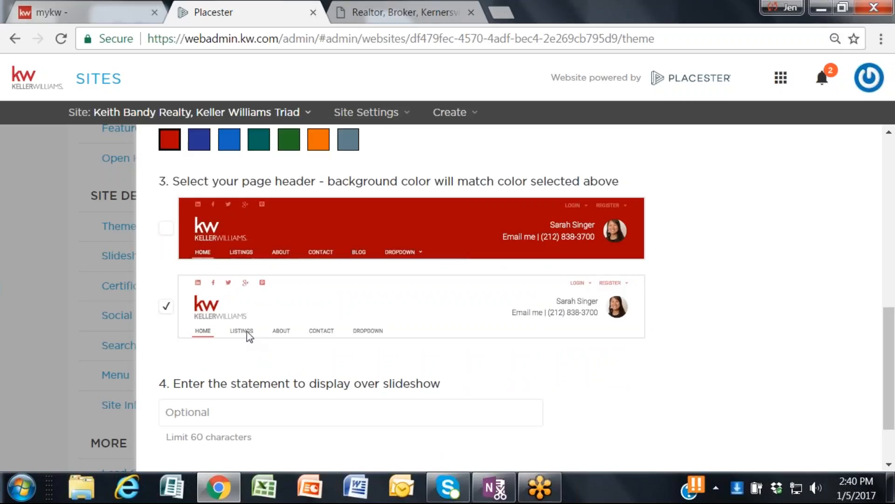
scroll(247, 331, up, 10)
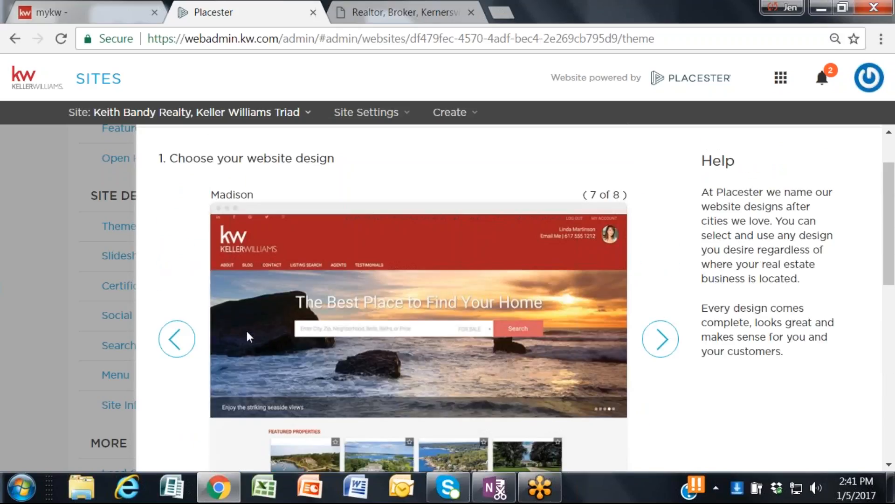
scroll(247, 334, down, 7)
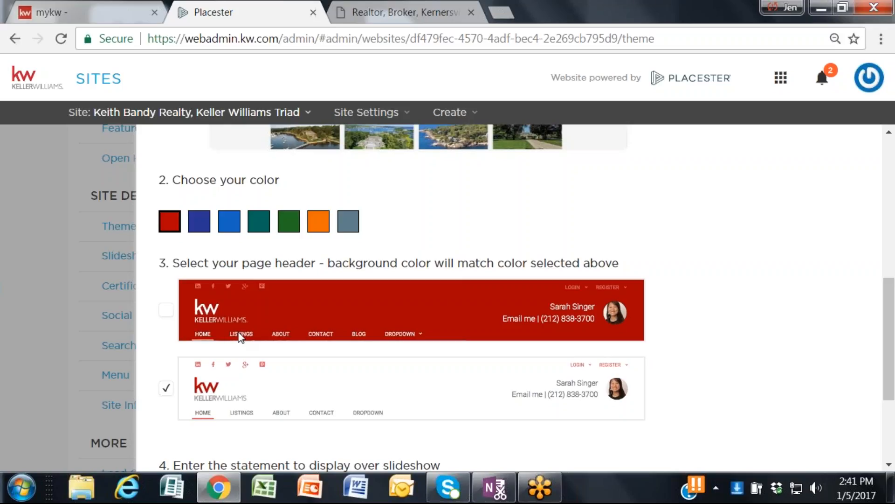
scroll(240, 337, down, 2)
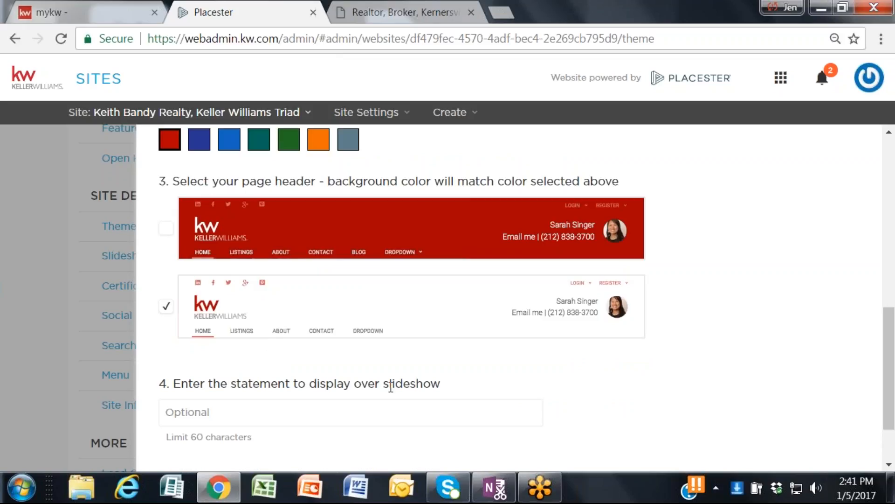
scroll(391, 385, up, 7)
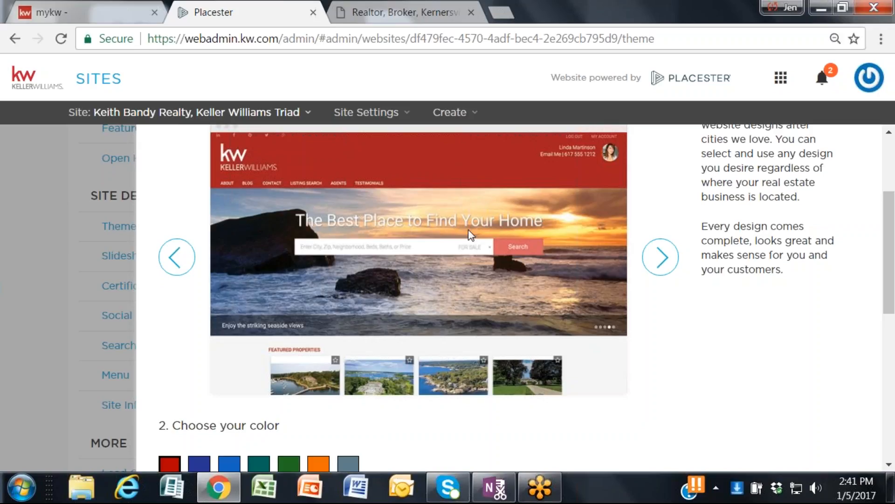
scroll(433, 216, down, 9)
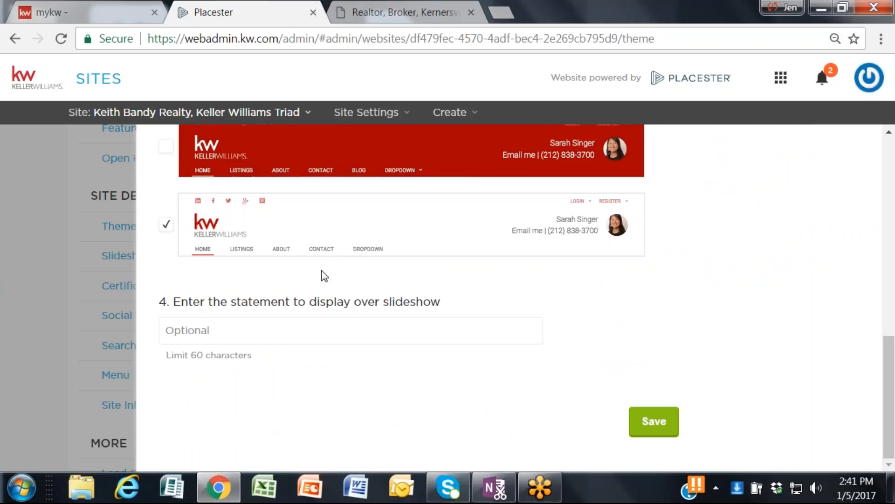
scroll(319, 280, up, 3)
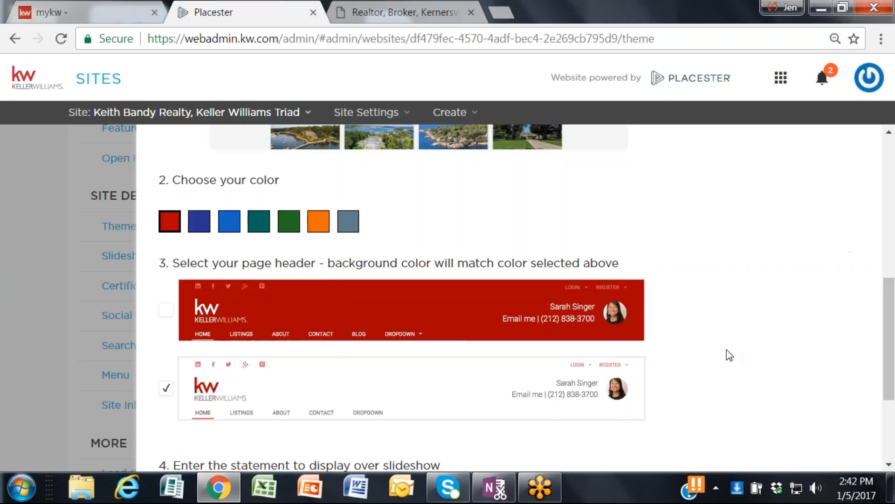
scroll(583, 229, up, 5)
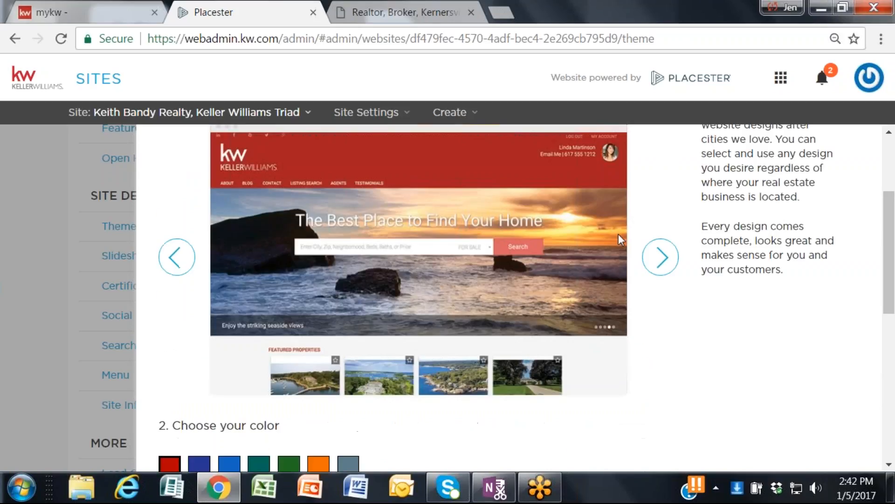
Step: Examine the Madison Metro design preview together with its color choices and optional slideshow statement setting
click(672, 256)
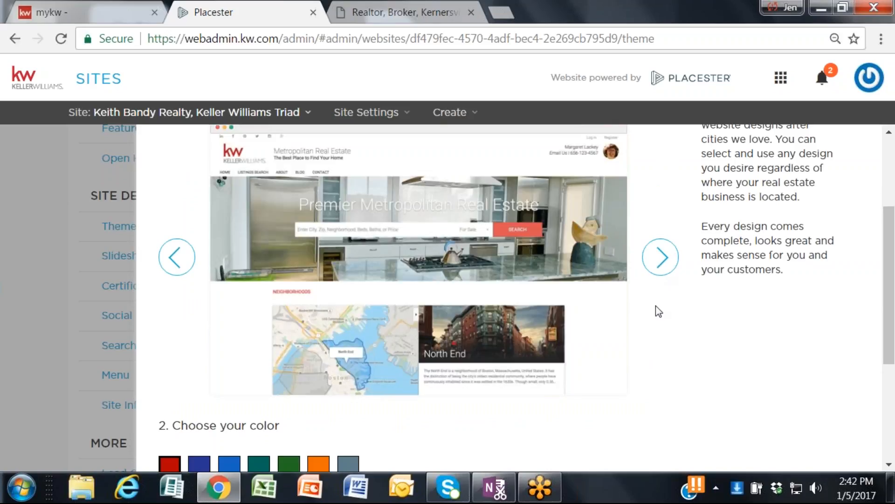
scroll(657, 312, down, 2)
scroll(658, 320, down, 2)
scroll(658, 322, down, 1)
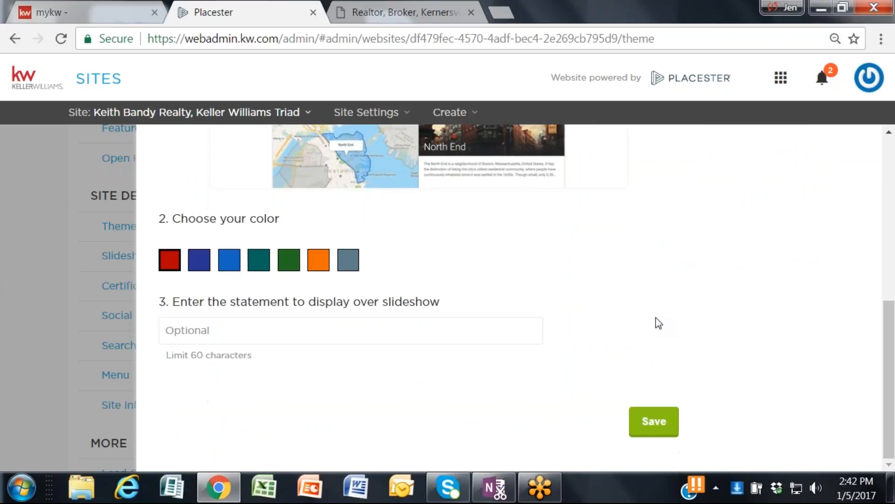
scroll(658, 322, up, 2)
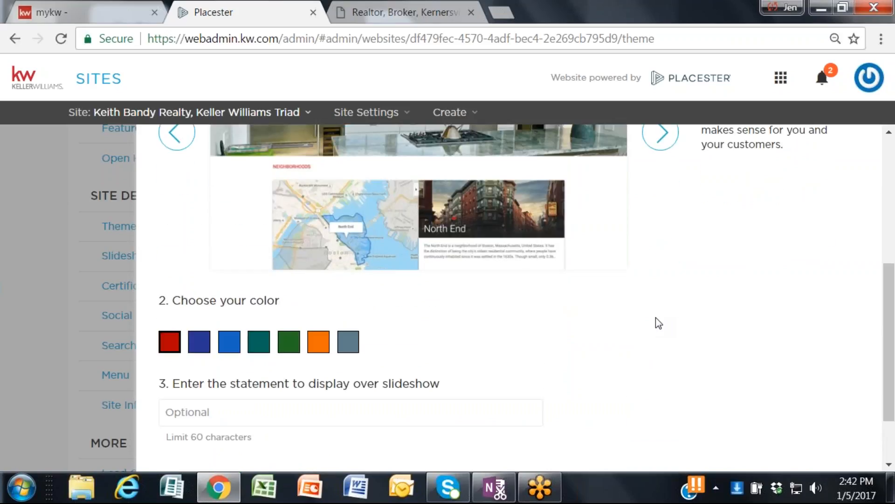
scroll(658, 322, down, 2)
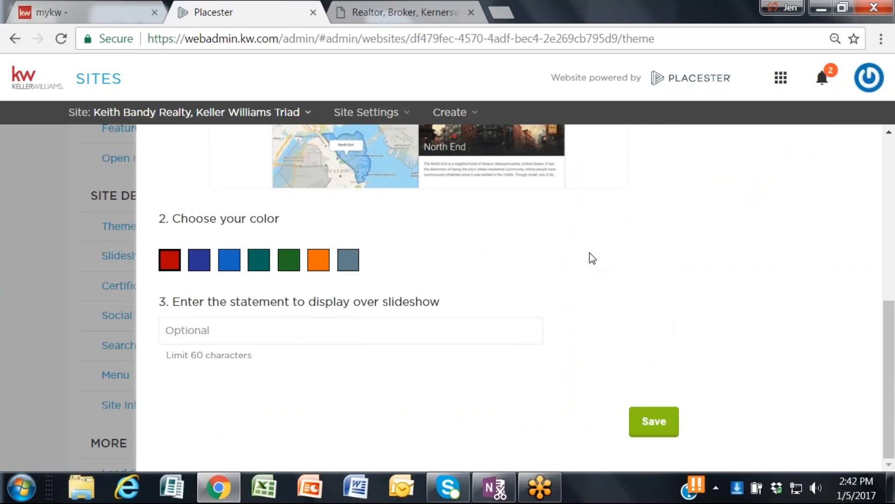
scroll(591, 257, up, 2)
scroll(590, 253, up, 4)
scroll(584, 264, down, 4)
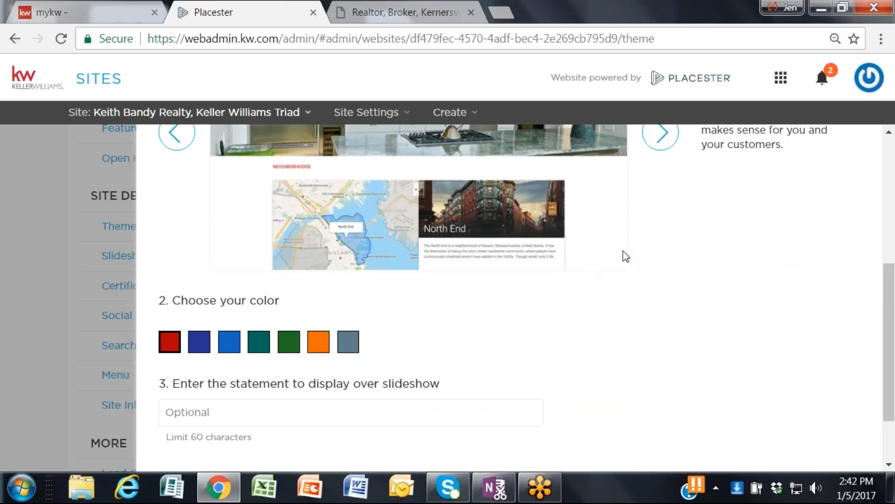
Step: Preview the Plymouth and Fremont designs and examine the color choices each one offers
scroll(623, 252, up, 4)
click(664, 291)
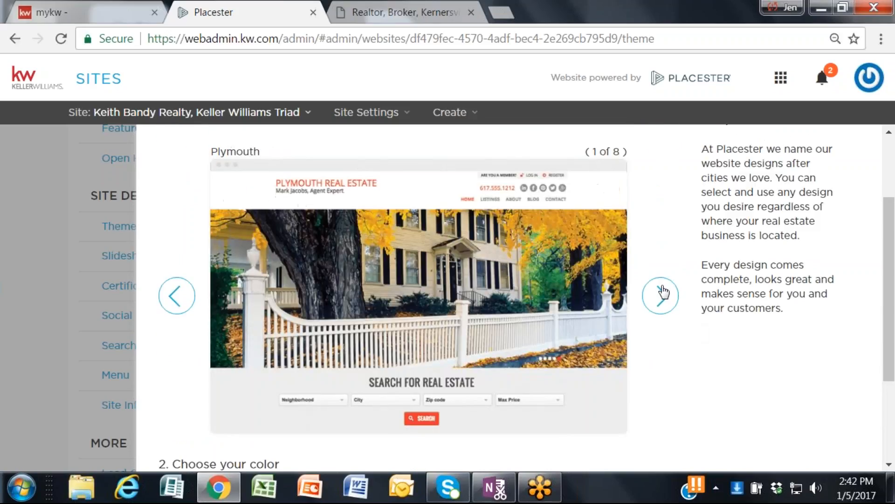
scroll(663, 295, down, 2)
scroll(513, 298, down, 1)
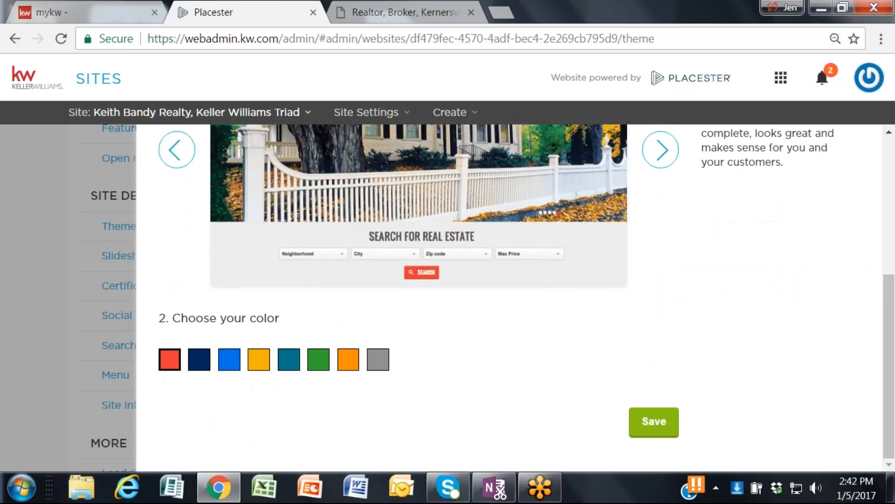
scroll(513, 298, up, 2)
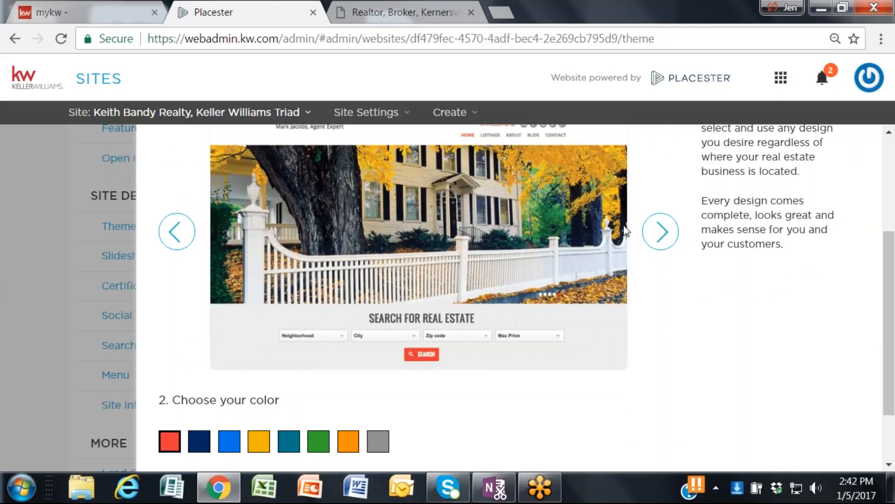
click(662, 232)
scroll(656, 272, up, 2)
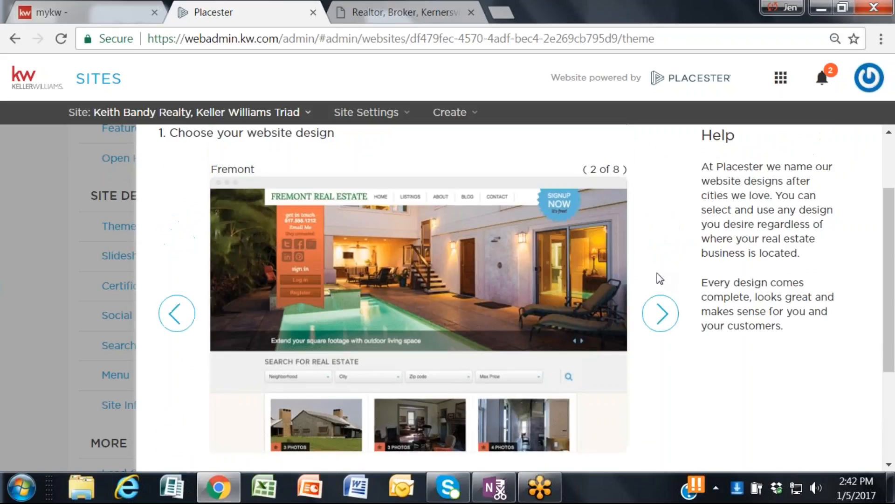
scroll(657, 273, down, 4)
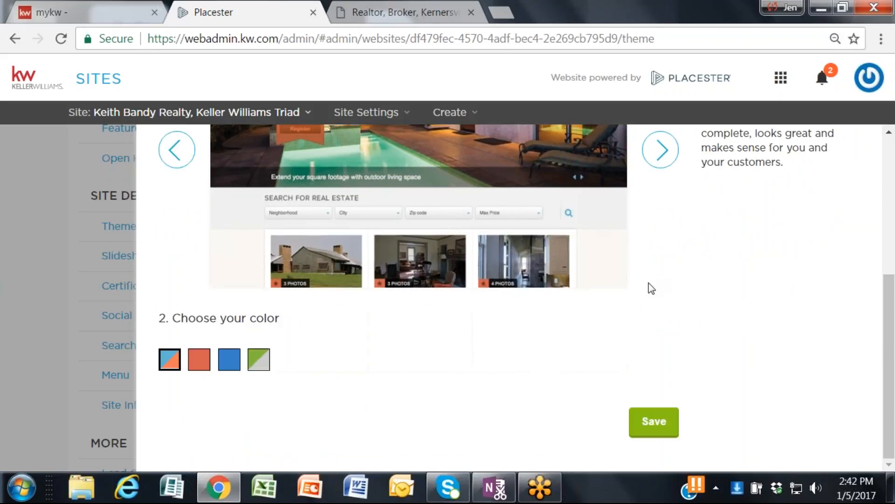
Step: Preview the Franklin and Phoenix designs and check their available customization options
scroll(651, 288, up, 2)
click(660, 239)
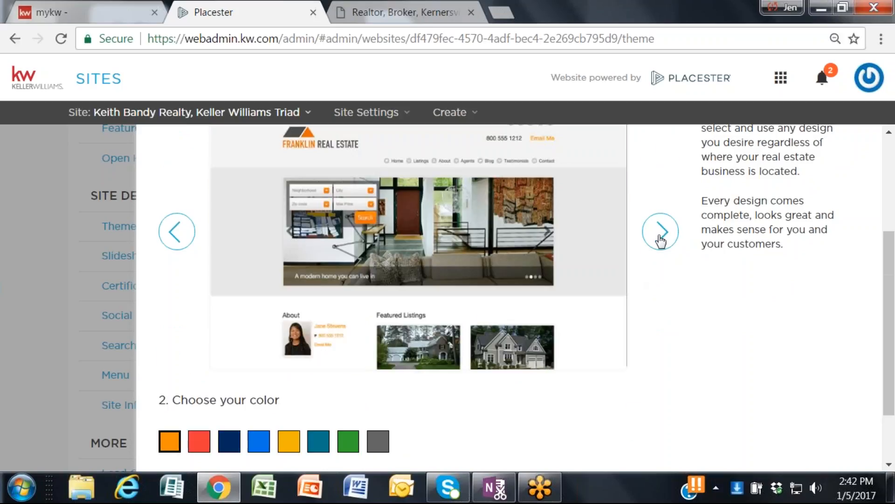
scroll(637, 258, down, 2)
scroll(638, 252, up, 2)
click(662, 233)
scroll(667, 252, down, 2)
scroll(668, 256, up, 4)
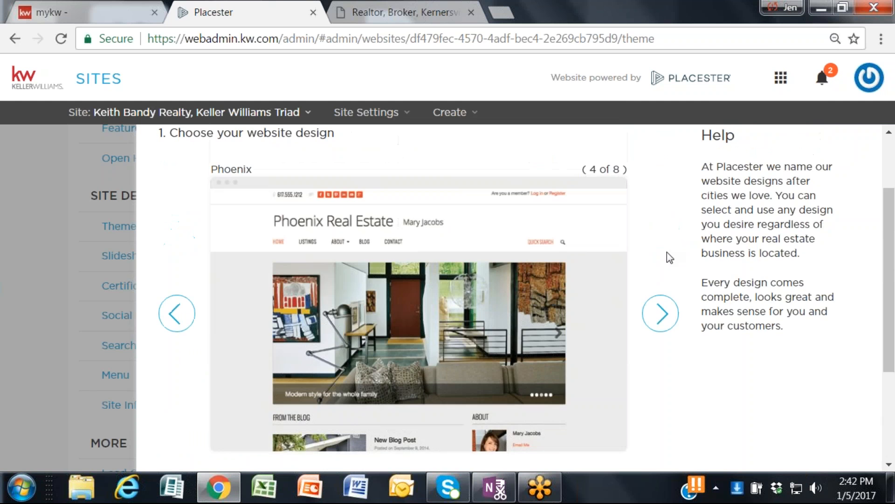
Step: Preview the Sedona and Toronto designs and examine their color choices
click(662, 313)
scroll(671, 320, down, 4)
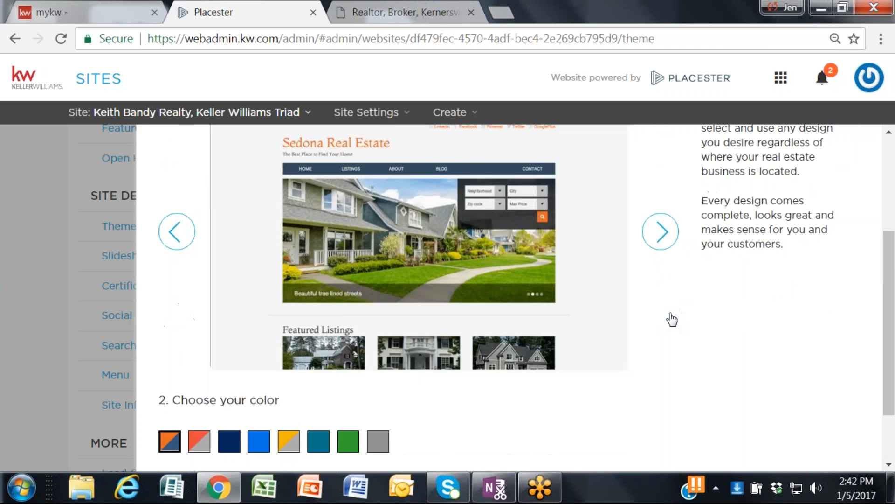
scroll(399, 289, up, 4)
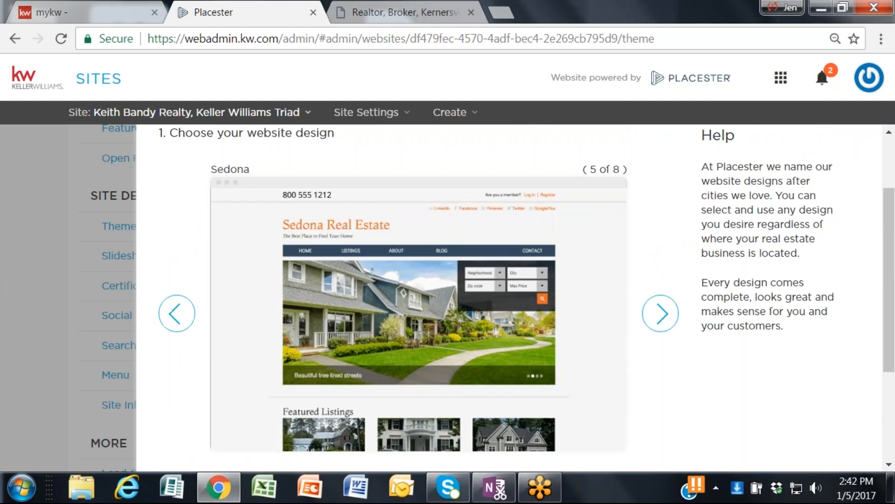
scroll(398, 289, down, 4)
scroll(399, 290, up, 2)
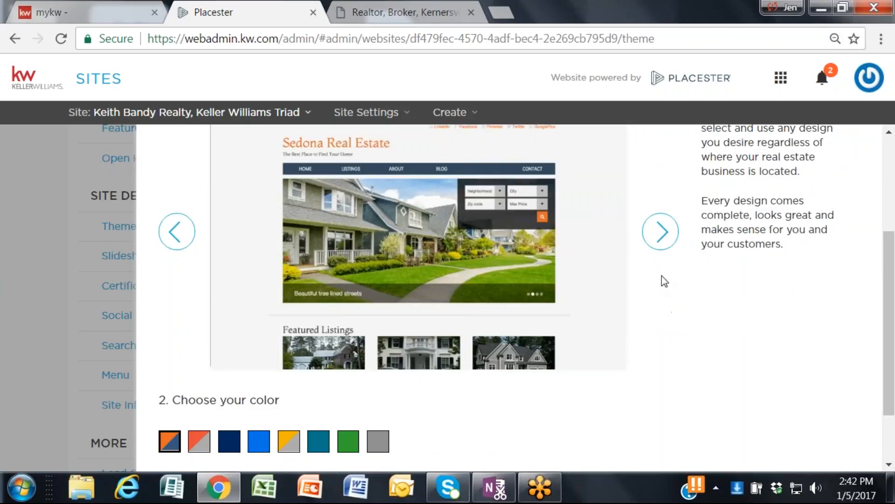
click(660, 232)
scroll(642, 289, down, 2)
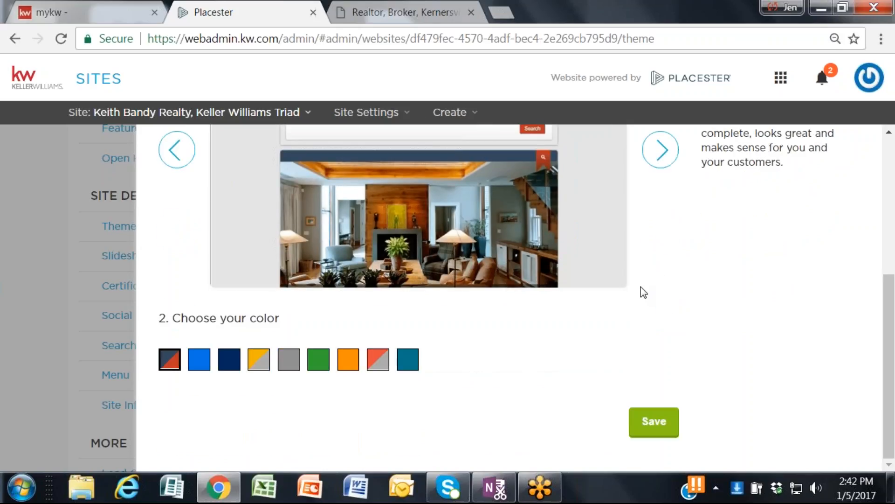
Step: Return to the Madison design, choose the red page header instead of the white one, and save the theme
scroll(644, 293, up, 4)
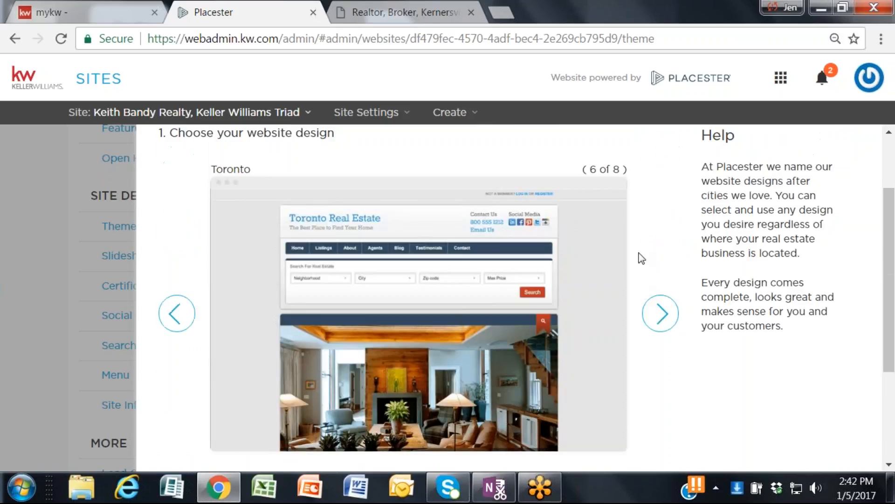
click(661, 312)
scroll(625, 312, down, 5)
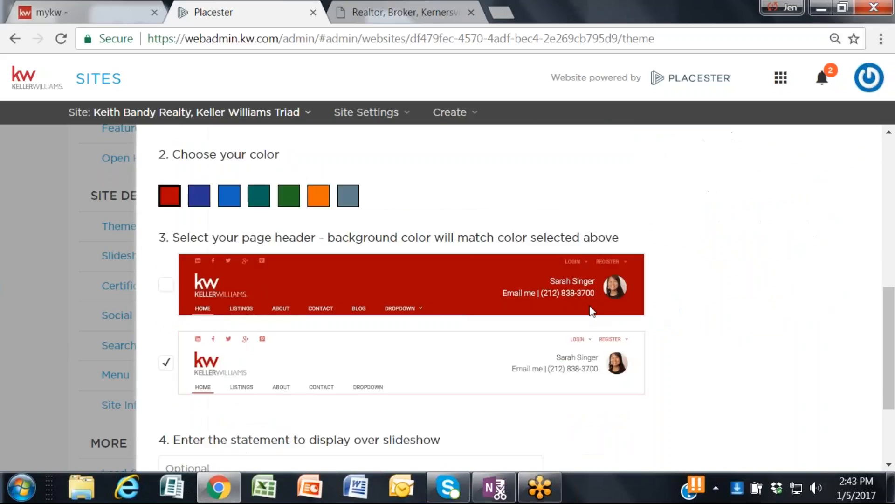
click(173, 285)
scroll(352, 335, down, 3)
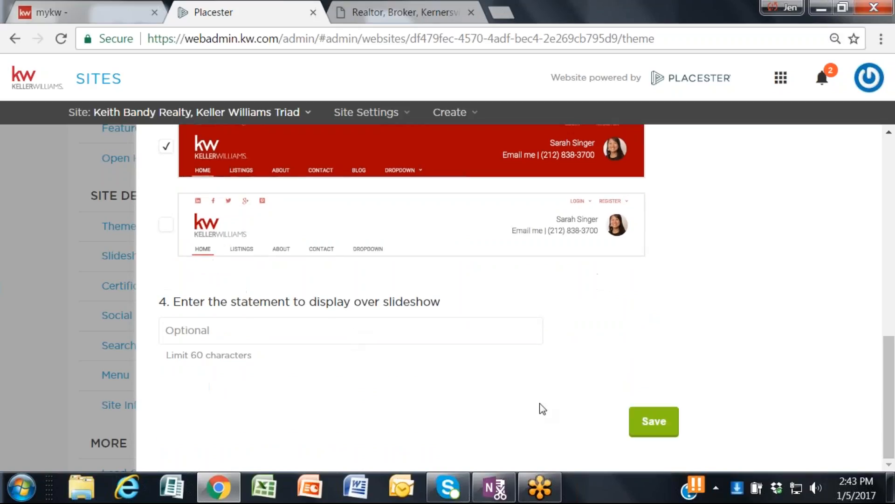
click(647, 426)
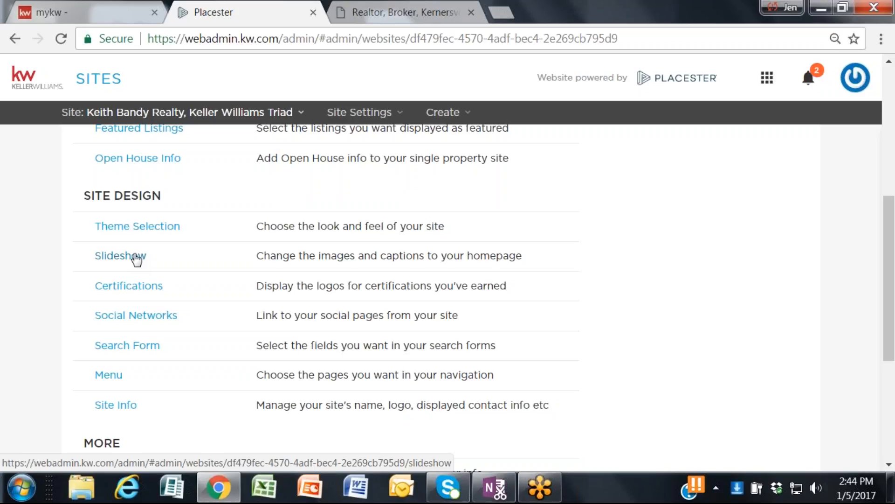
Step: Review the site settings sections and open the homepage Slideshow settings under Site Design
scroll(4, 191, down, 2)
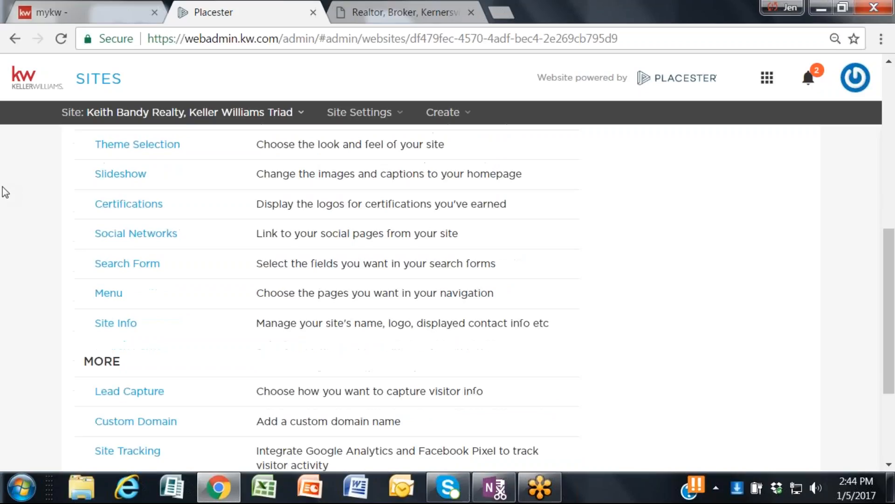
scroll(19, 210, down, 2)
scroll(30, 221, up, 10)
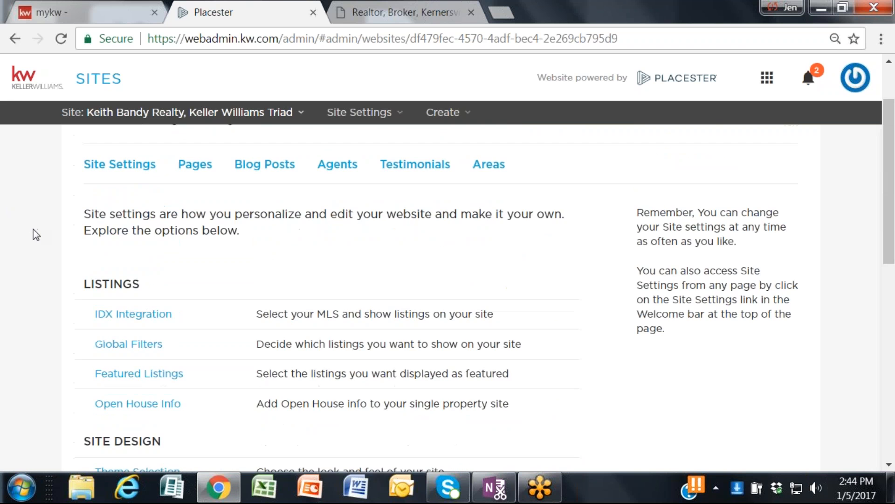
scroll(33, 234, up, 2)
scroll(33, 234, down, 4)
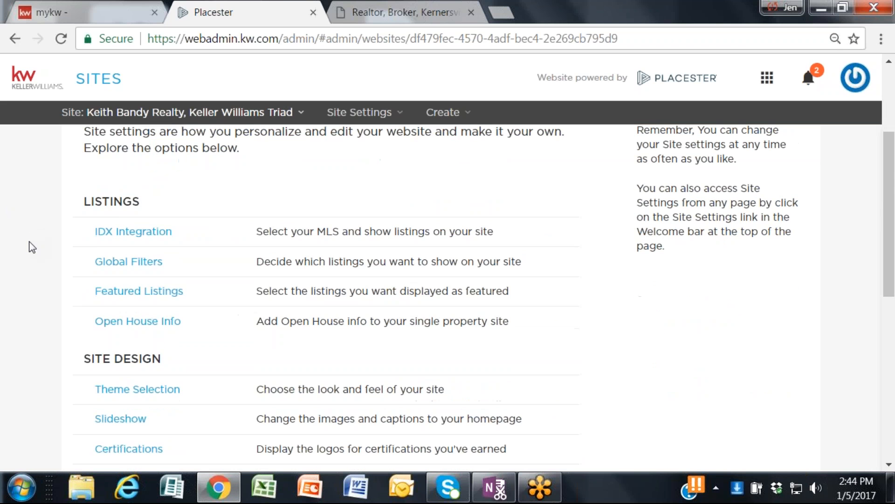
scroll(22, 260, down, 3)
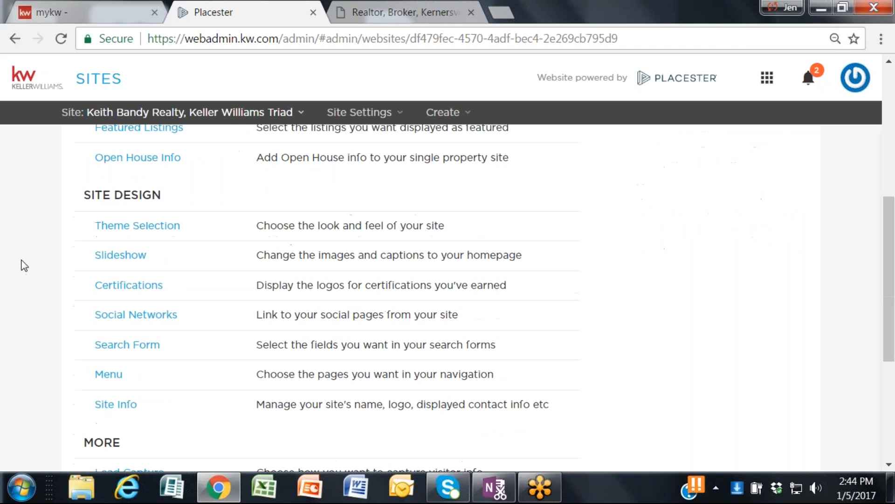
click(132, 259)
Step: Examine the ready-made homepage slideshows, including Default, Interiors and Luxury Properties
scroll(389, 298, down, 3)
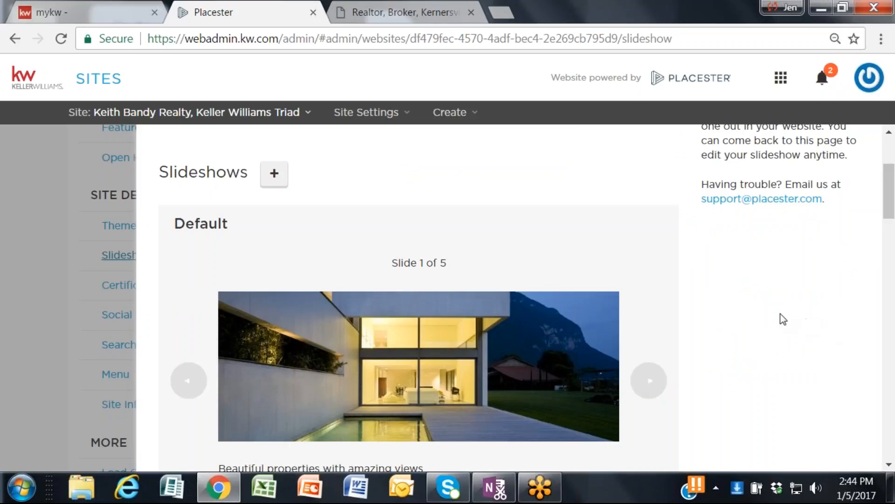
scroll(728, 316, down, 3)
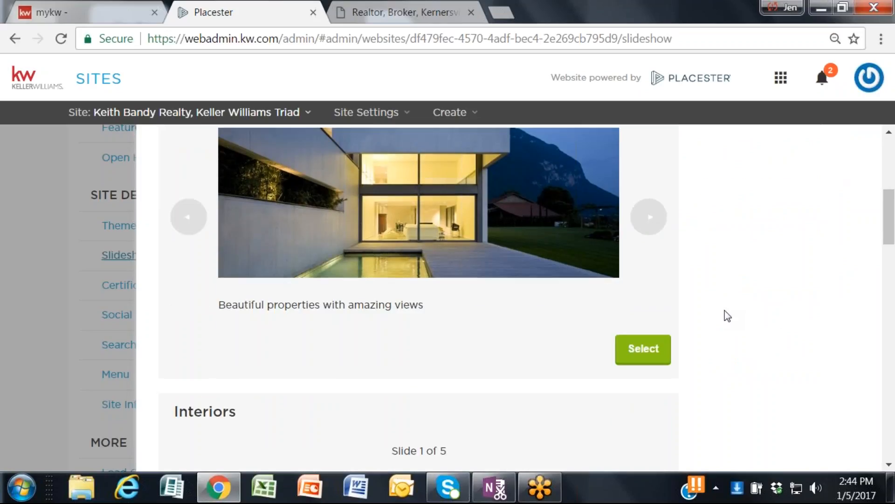
scroll(728, 316, up, 2)
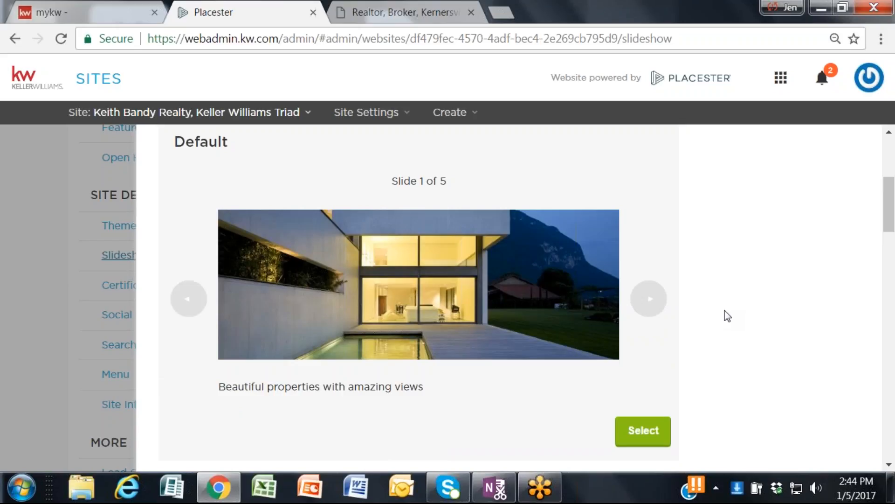
scroll(728, 316, down, 6)
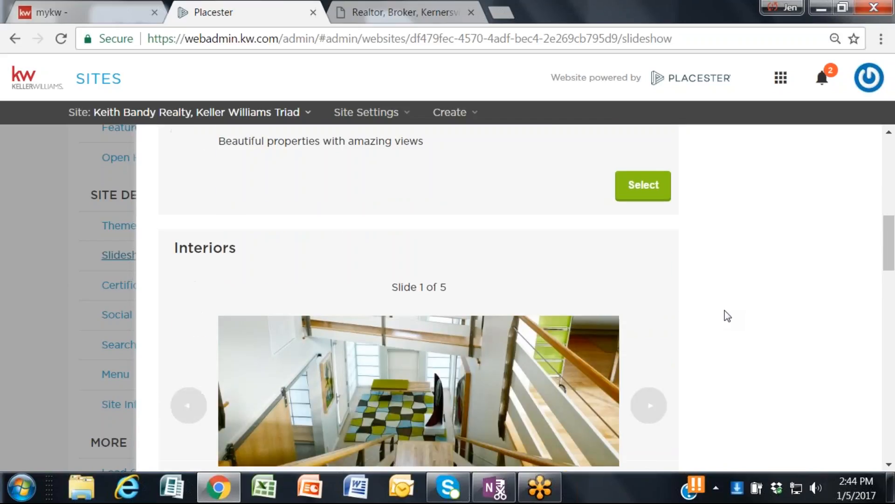
scroll(728, 316, down, 3)
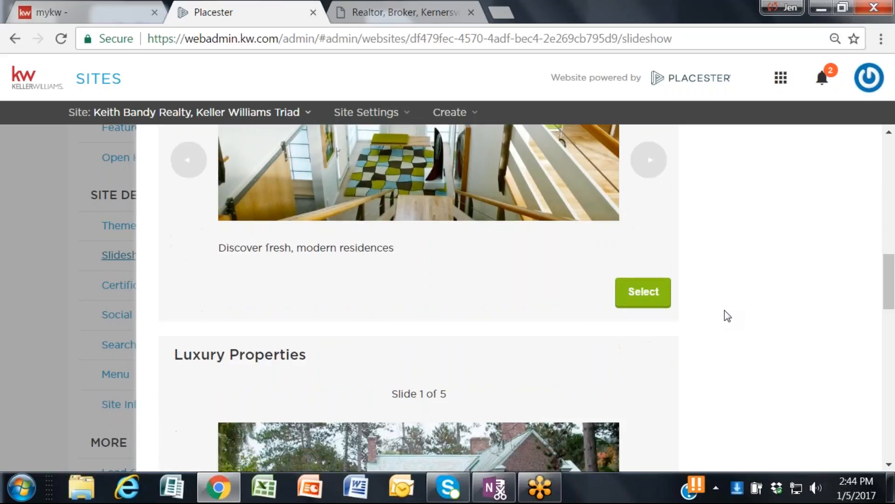
scroll(727, 316, down, 2)
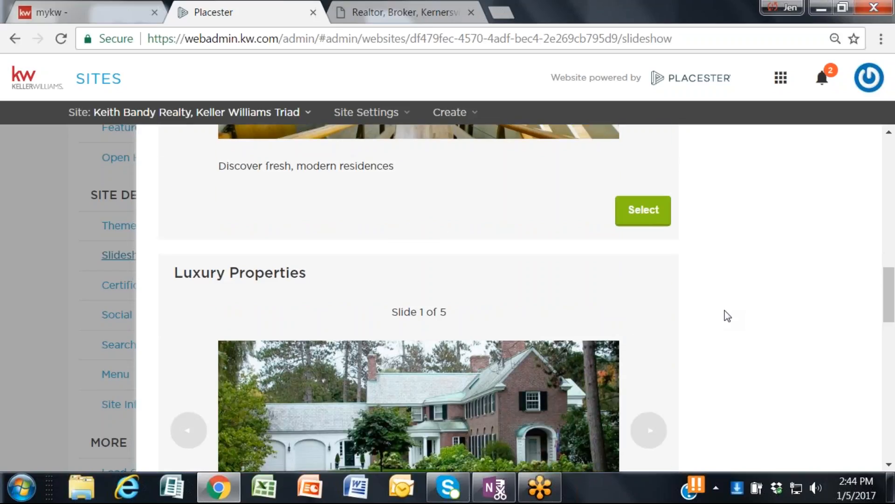
scroll(728, 315, down, 2)
scroll(728, 315, up, 12)
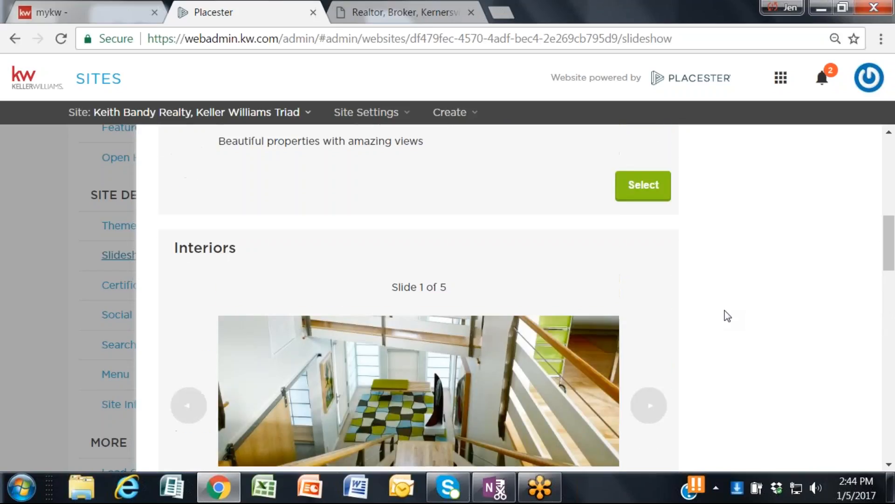
scroll(728, 316, up, 1)
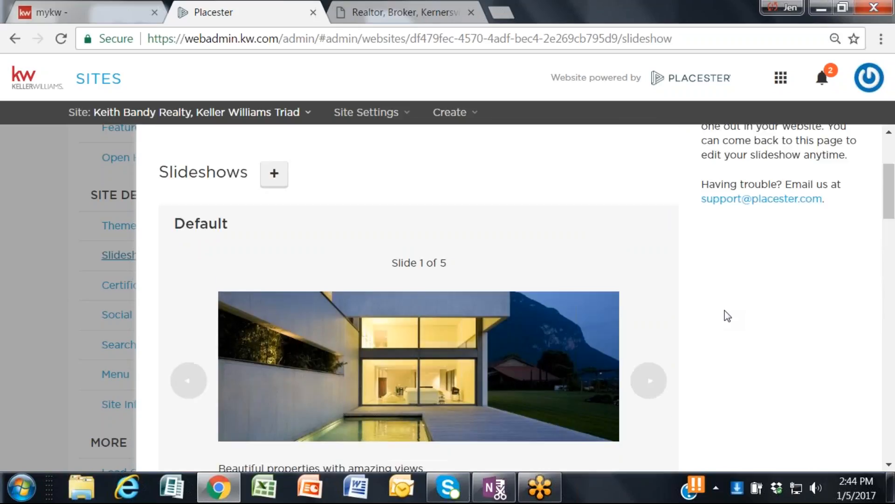
Step: View the form for creating a new homepage slideshow, and close it without saving
click(276, 173)
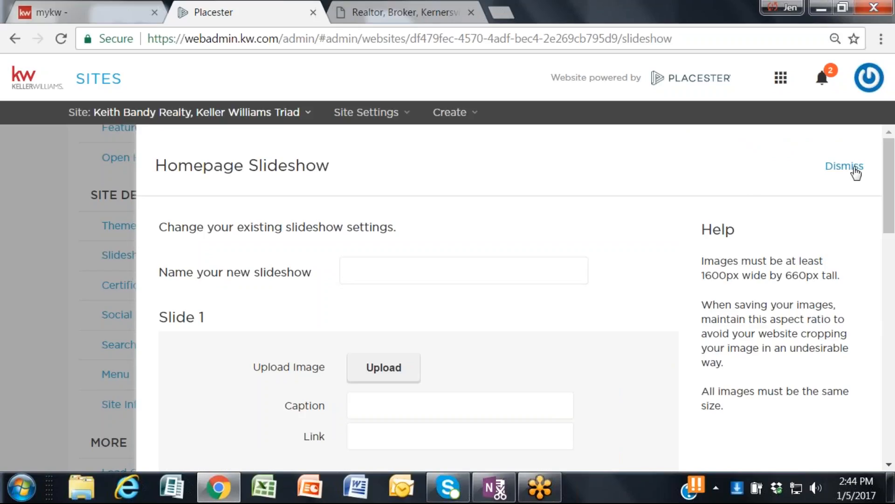
click(829, 167)
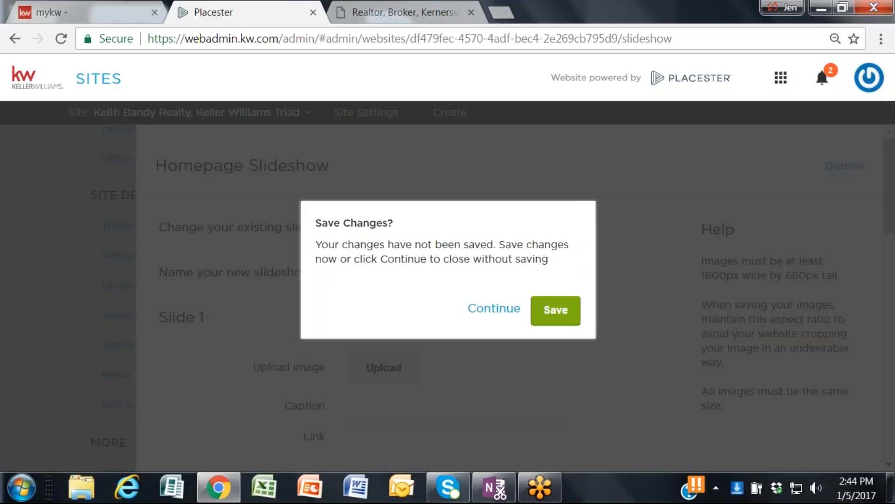
click(494, 310)
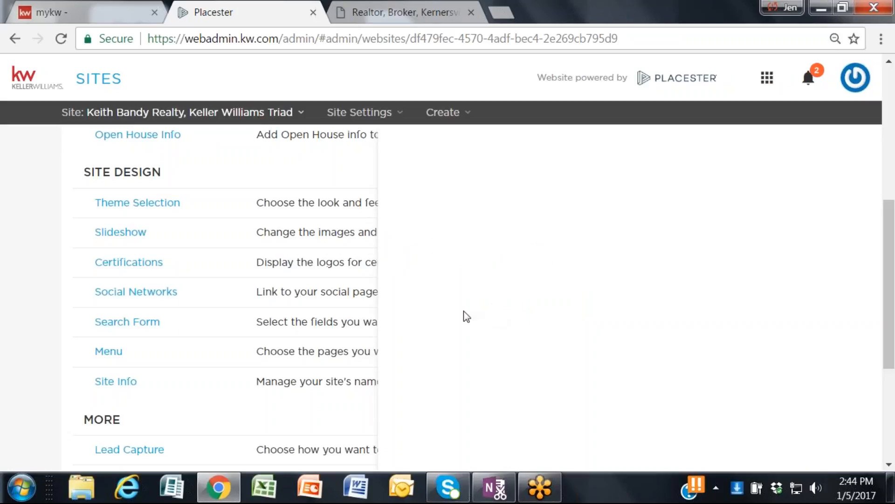
Step: Reopen the homepage Slideshow settings under Site Design and preview the slides of the Default slideshow
click(103, 257)
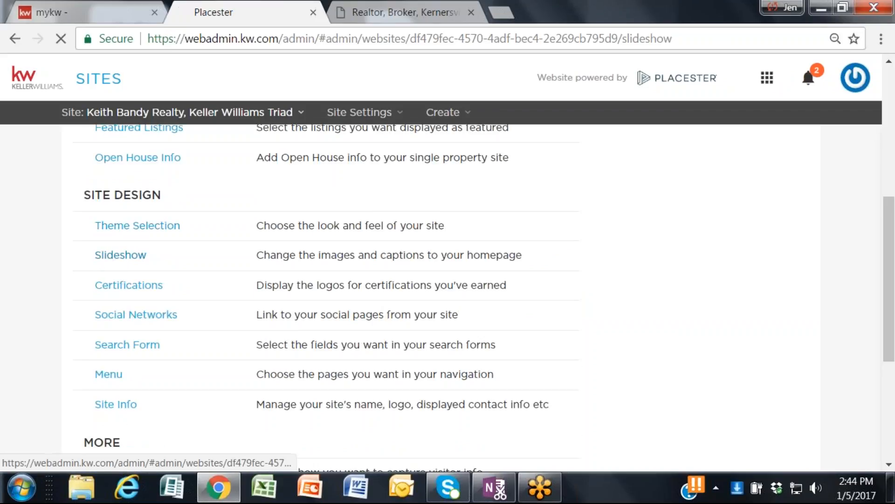
scroll(390, 330, down, 2)
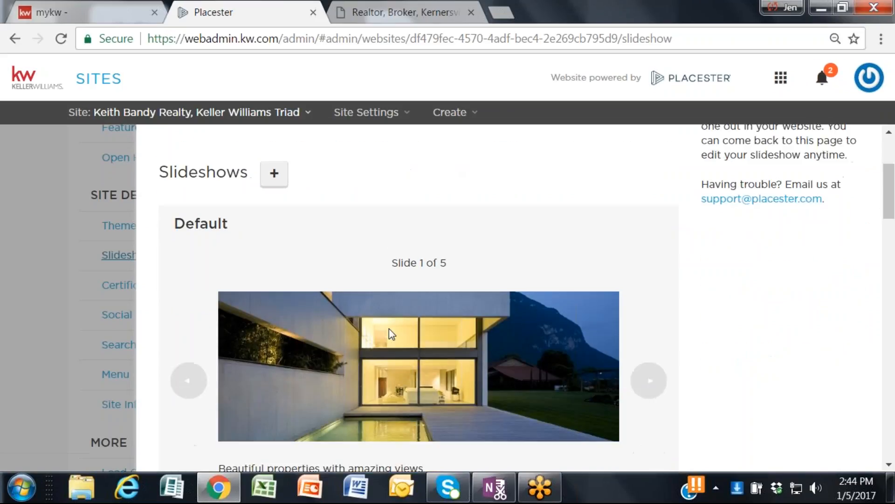
click(648, 382)
click(648, 384)
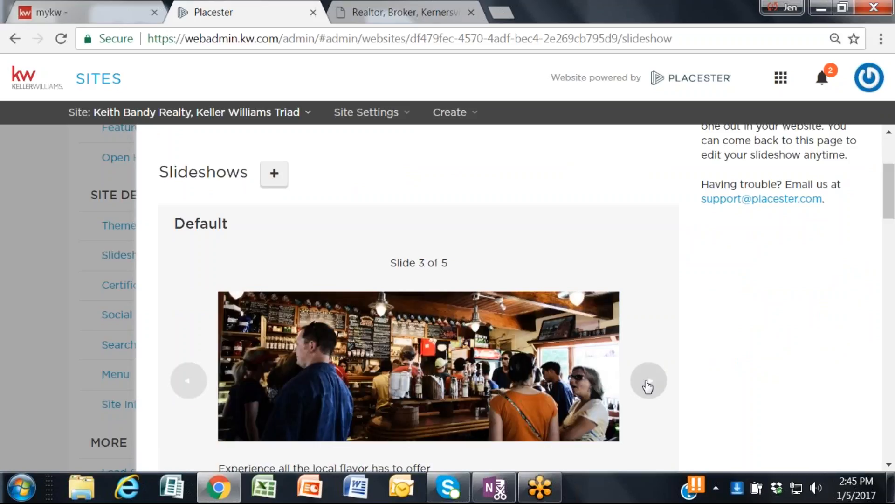
click(648, 385)
scroll(648, 386, down, 2)
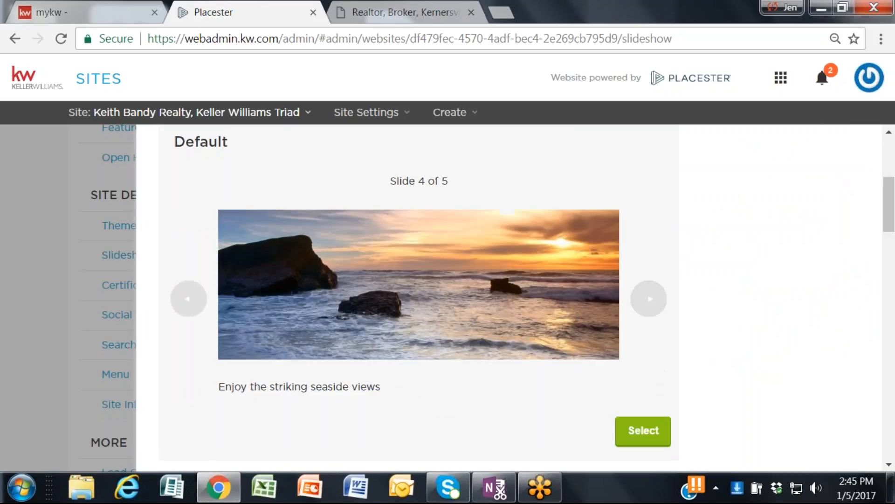
scroll(684, 291, down, 4)
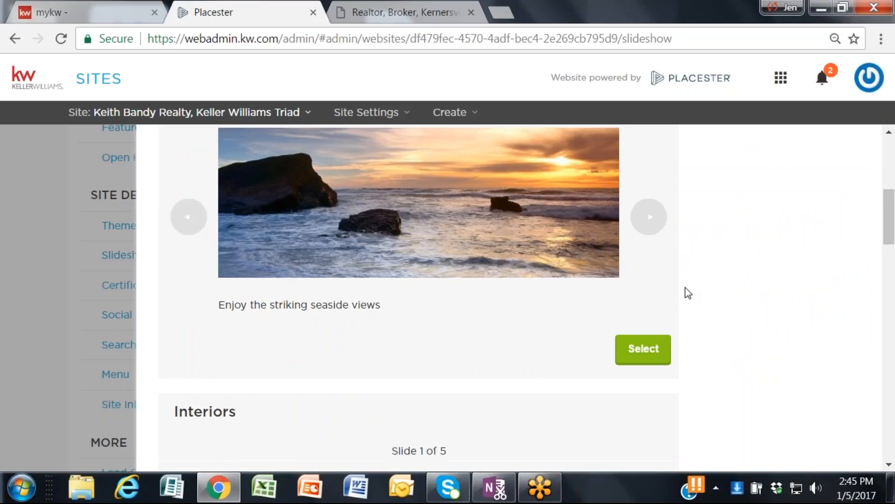
Step: Preview several slides of the Interiors and Luxury Properties slideshows
scroll(688, 293, down, 2)
scroll(694, 296, down, 2)
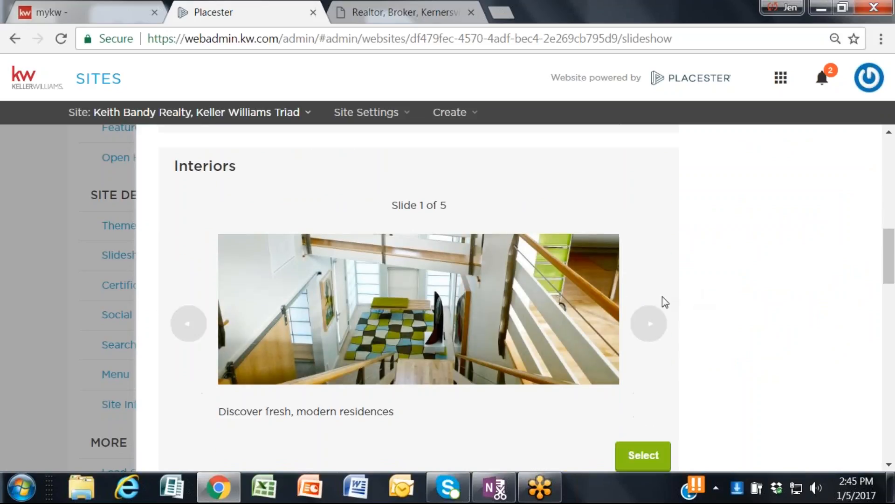
click(653, 321)
click(653, 321)
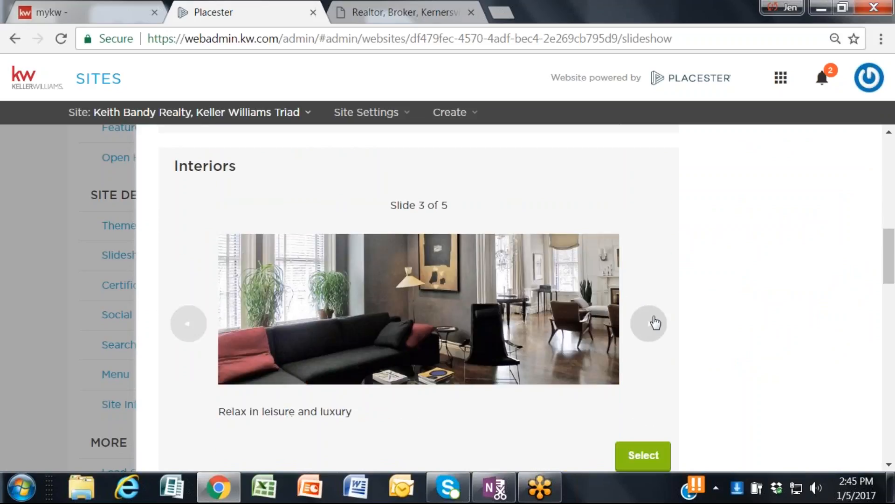
scroll(686, 302, down, 4)
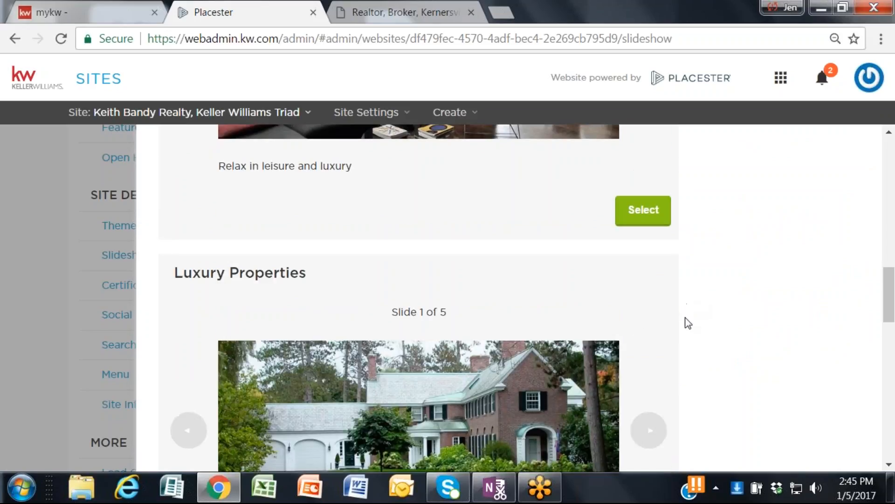
scroll(689, 308, down, 2)
click(656, 353)
click(656, 353)
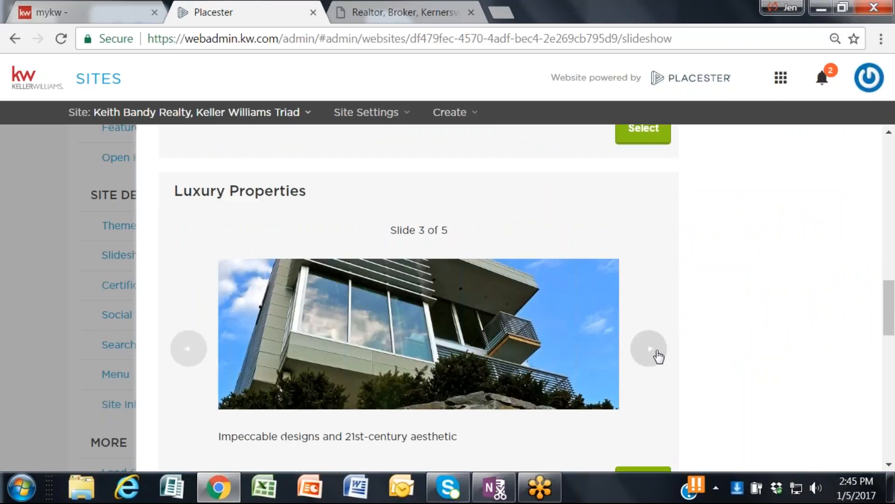
Step: Preview the Mid-Priced Homes slides, look at the Nature slideshow, and return to the start of the slideshow list
scroll(730, 317, down, 6)
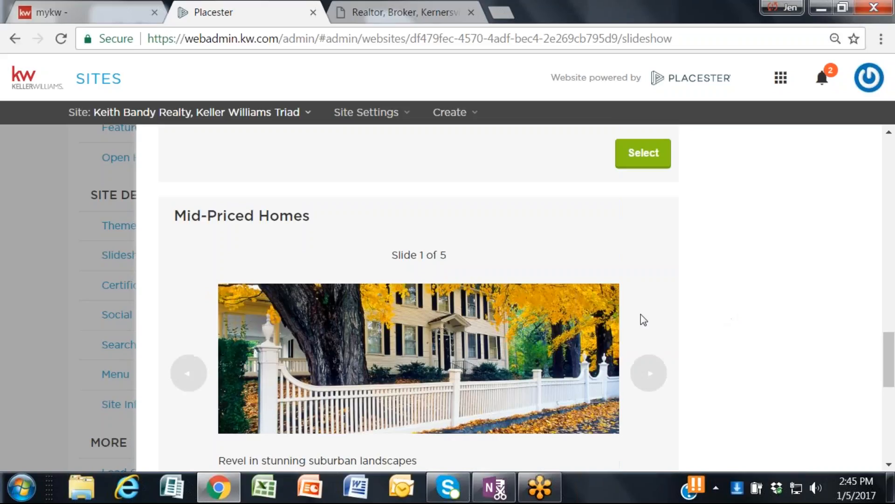
click(653, 372)
click(653, 372)
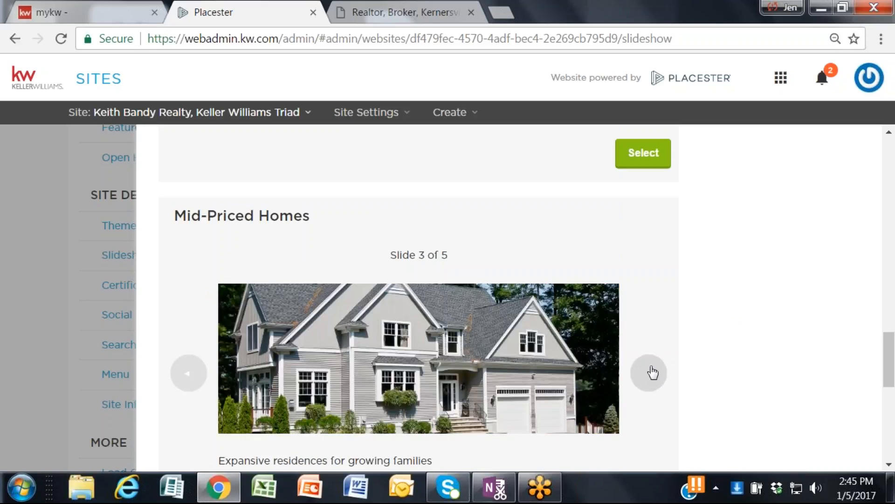
click(653, 372)
scroll(699, 327, down, 10)
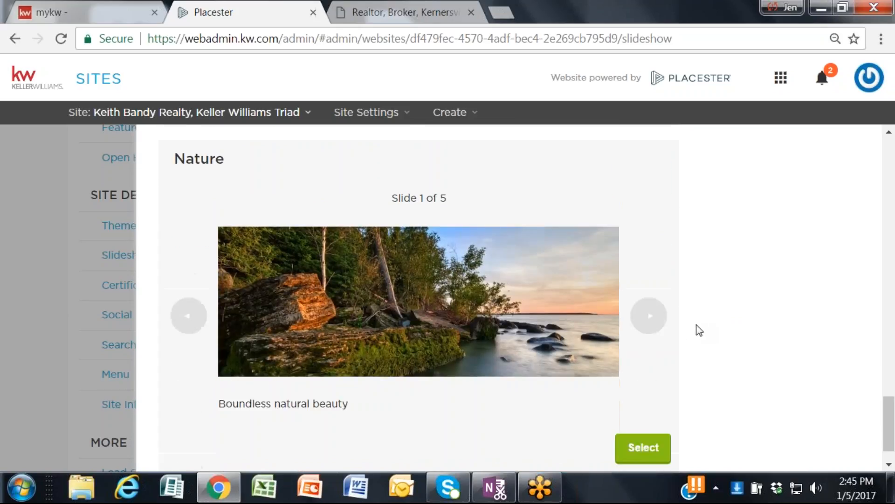
scroll(688, 328, down, 1)
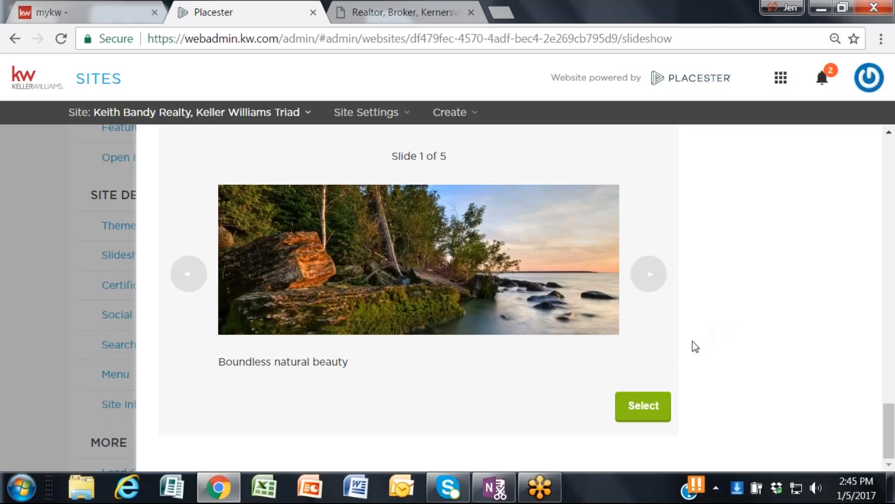
scroll(694, 344, up, 9)
scroll(710, 342, up, 12)
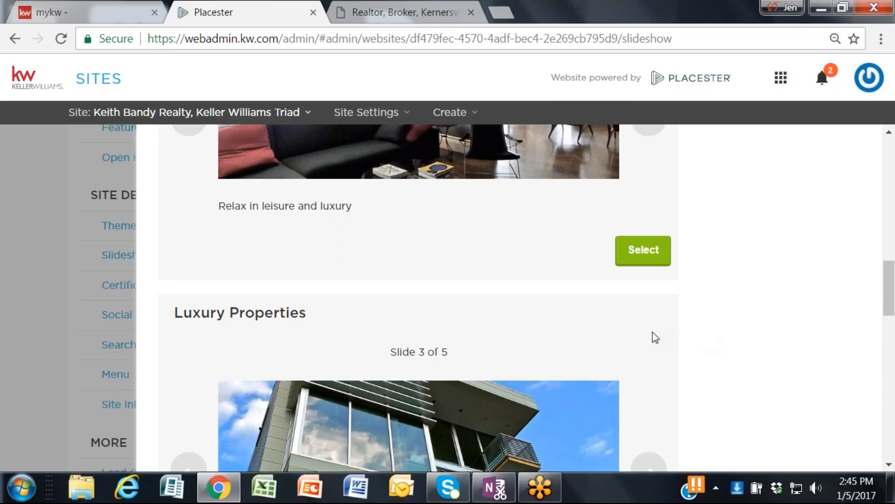
scroll(570, 350, up, 12)
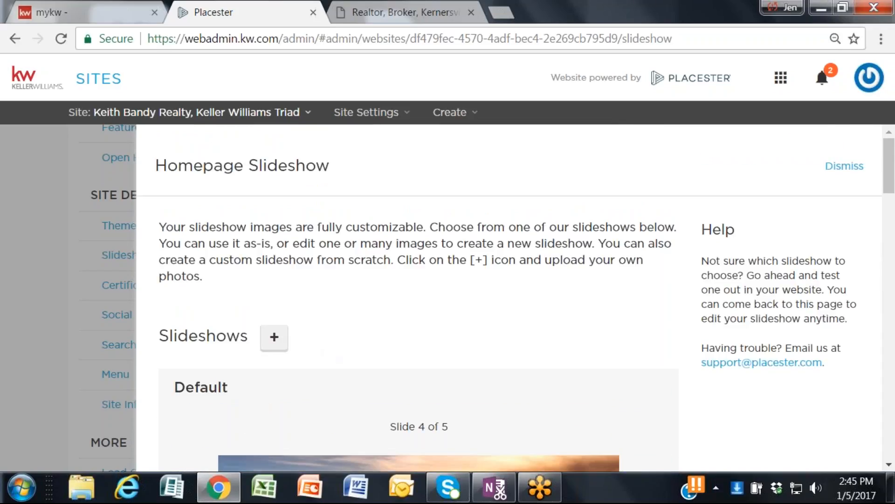
Step: Open a blank custom slideshow, review its name, caption and link fields and the image size requirements, and cancel it
click(275, 340)
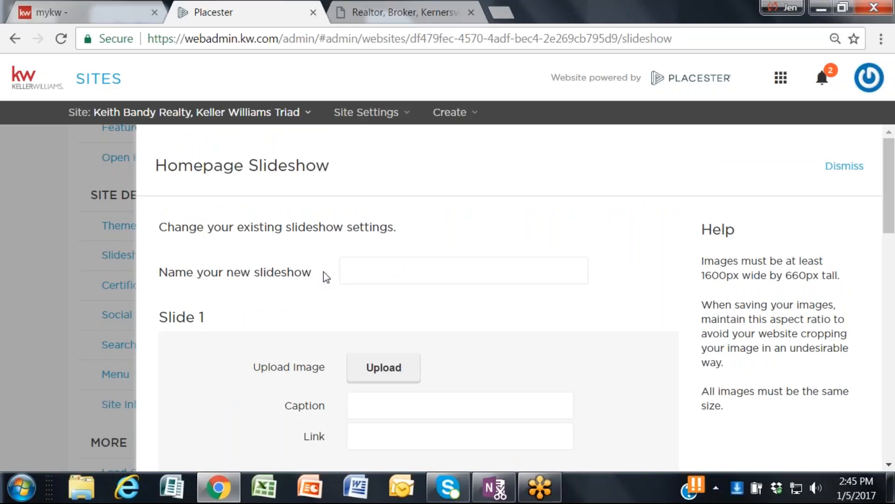
click(347, 270)
scroll(419, 299, down, 2)
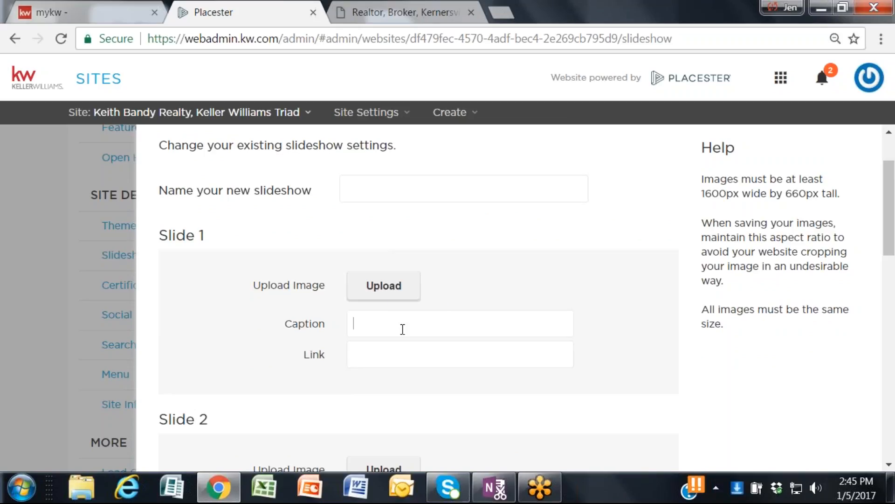
click(367, 327)
drag(705, 179, 856, 319)
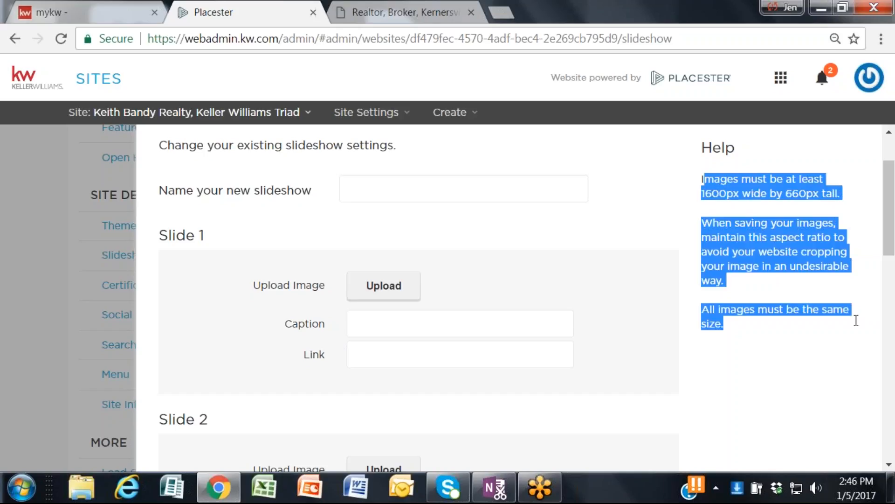
click(722, 191)
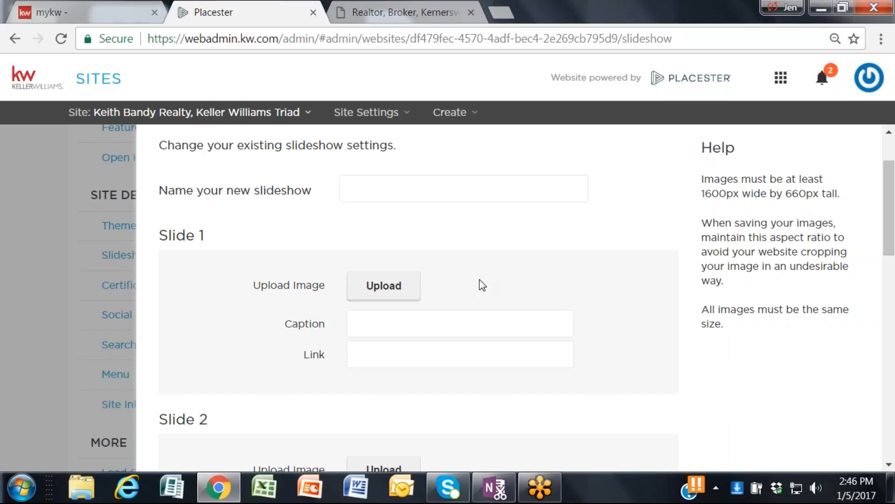
scroll(592, 300, down, 6)
scroll(583, 309, down, 8)
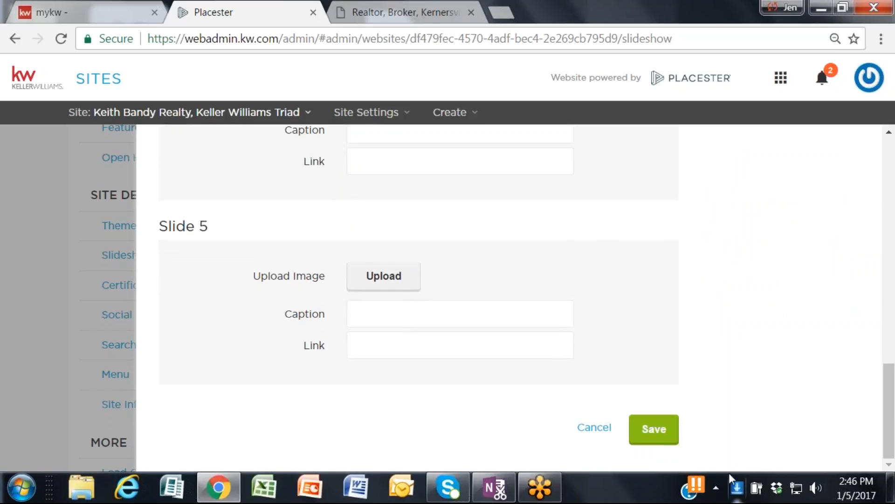
click(596, 428)
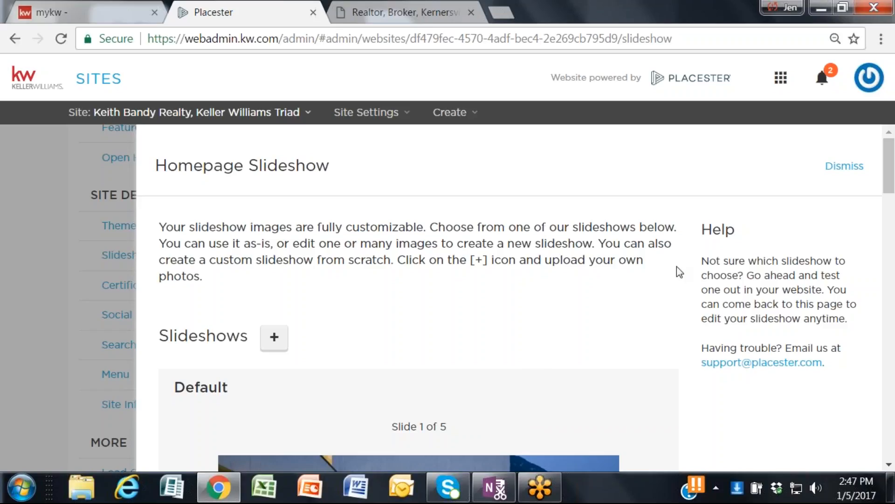
Step: Select the Default slideshow to open its settings for editing
scroll(535, 304, down, 2)
scroll(538, 309, down, 4)
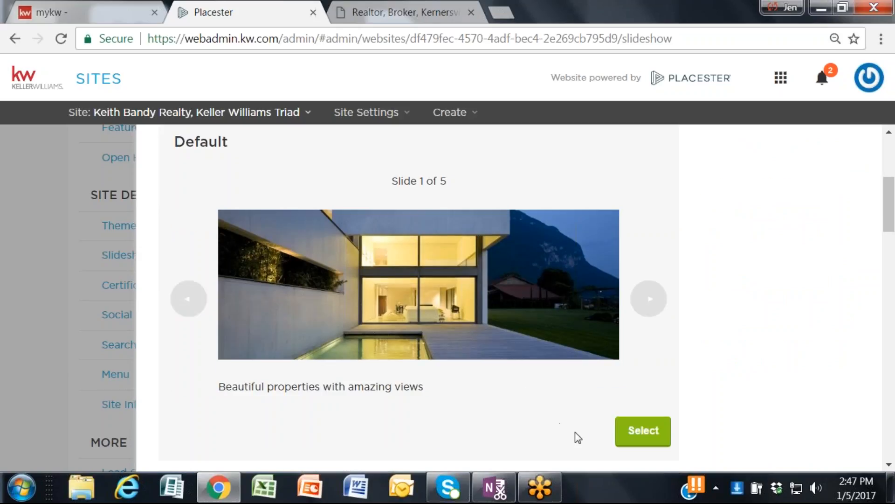
click(643, 436)
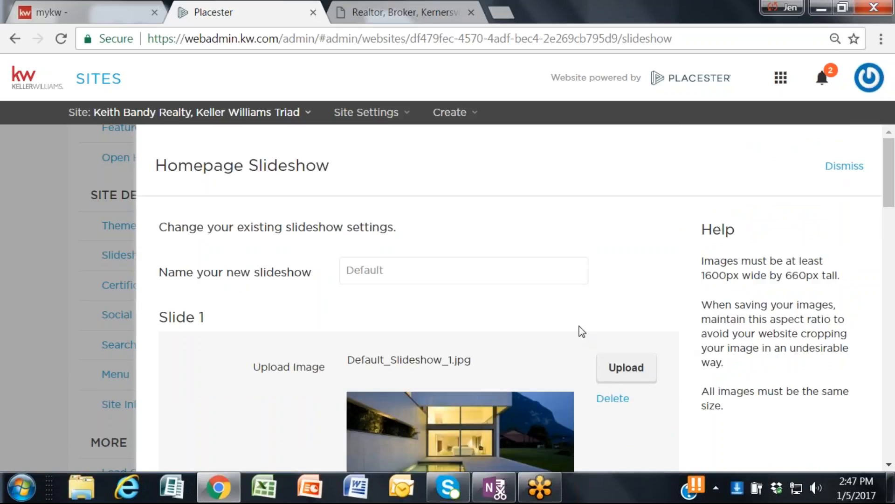
Step: Examine the image, caption and link settings of the five slides in the Default slideshow
scroll(580, 330, down, 5)
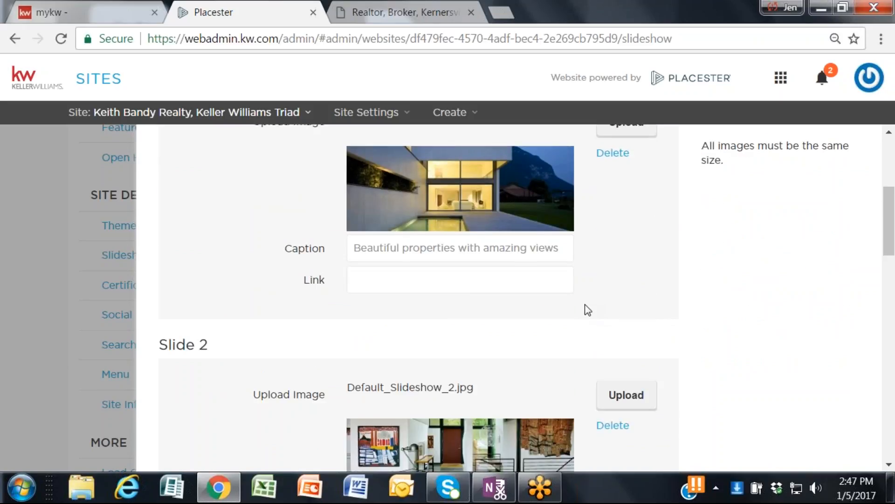
scroll(588, 310, up, 2)
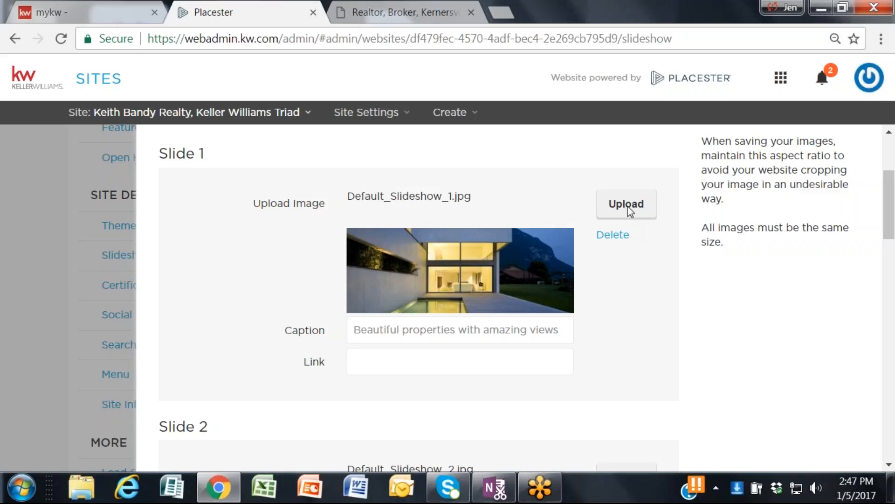
scroll(630, 210, down, 14)
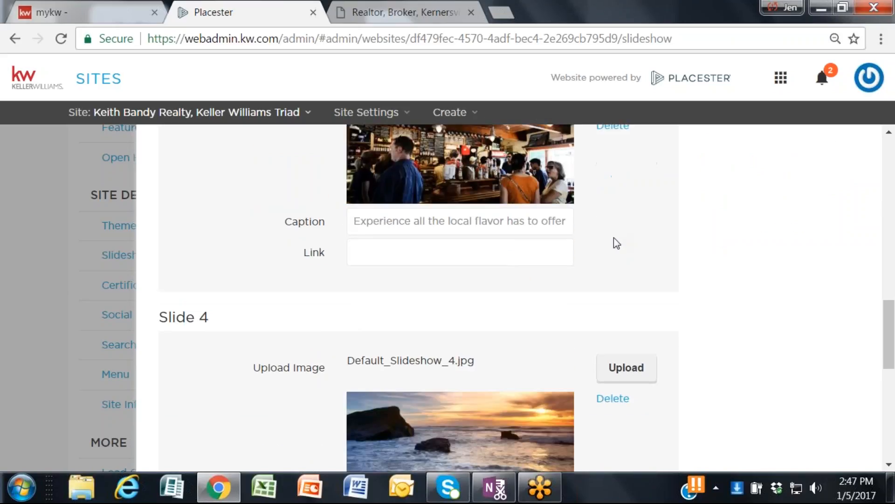
scroll(613, 237, down, 4)
scroll(613, 247, up, 14)
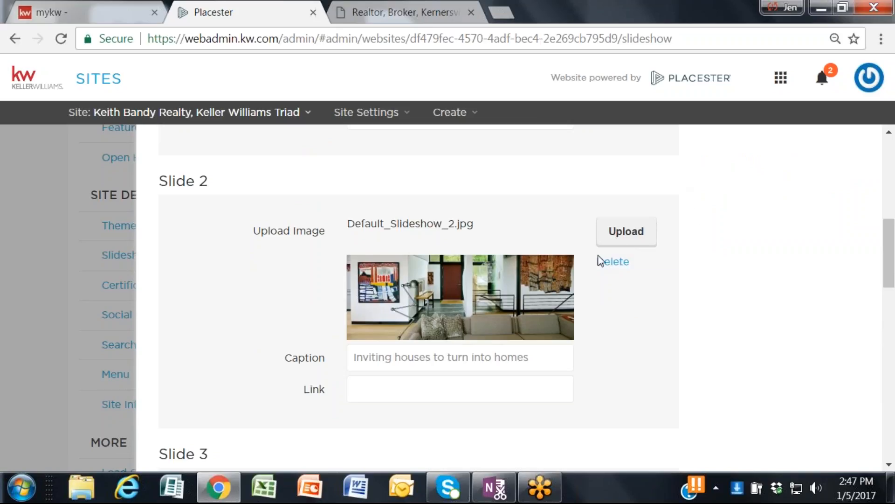
scroll(620, 231, up, 3)
scroll(621, 232, up, 3)
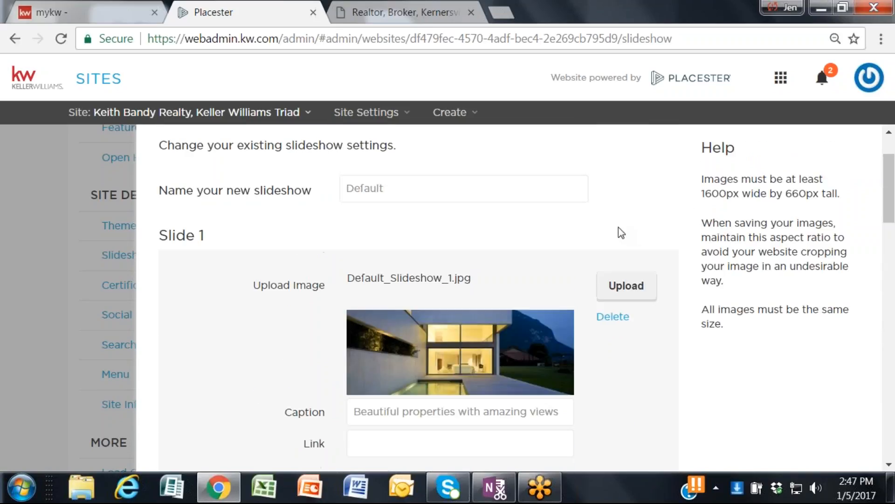
scroll(619, 231, down, 8)
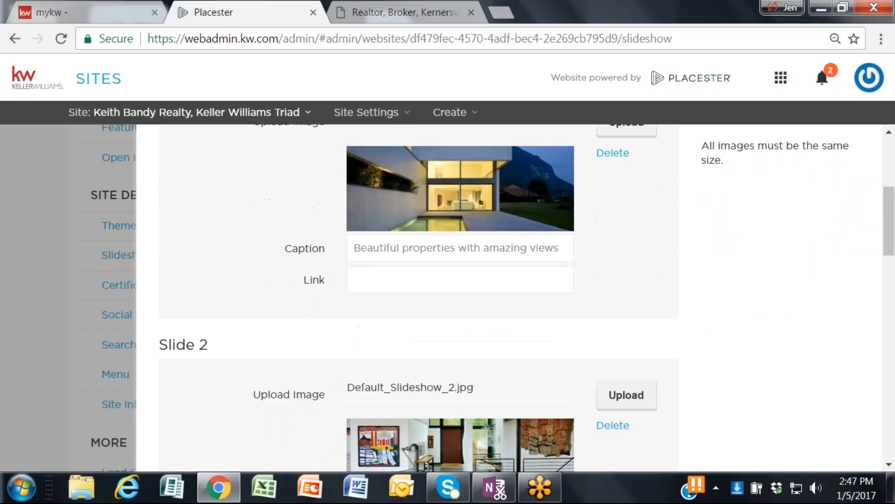
scroll(620, 258, down, 13)
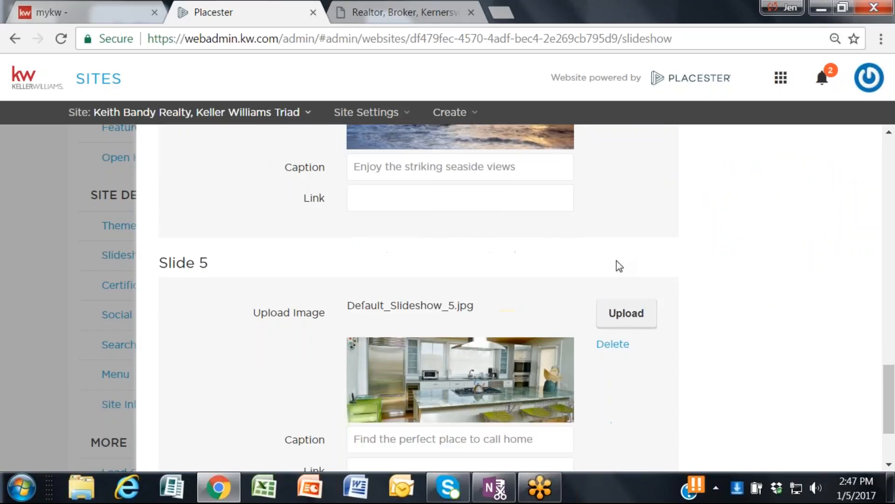
scroll(619, 266, up, 8)
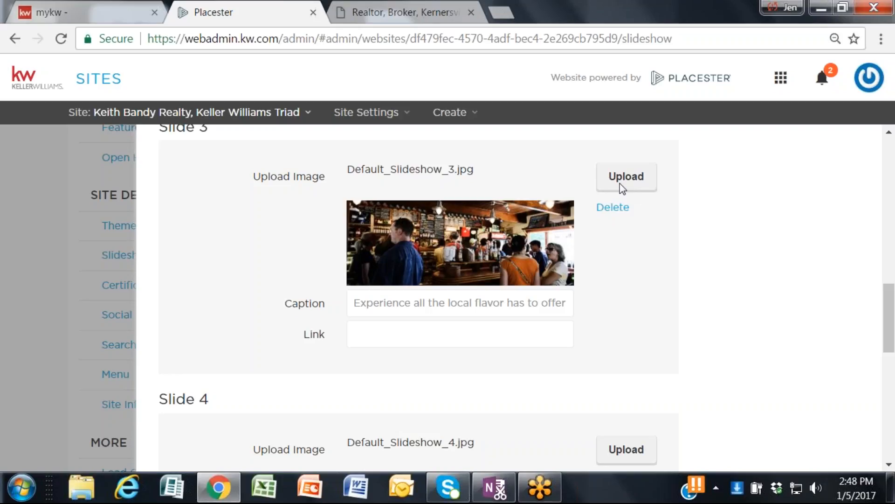
scroll(443, 250, down, 10)
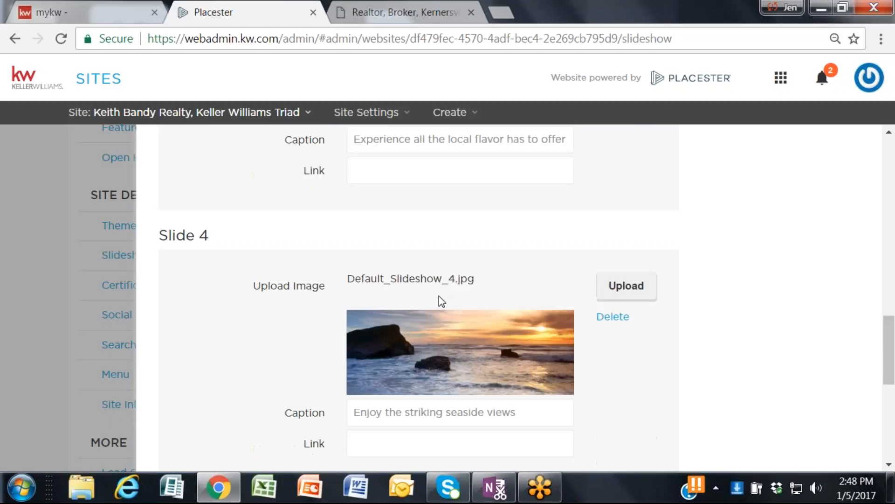
scroll(438, 443, up, 10)
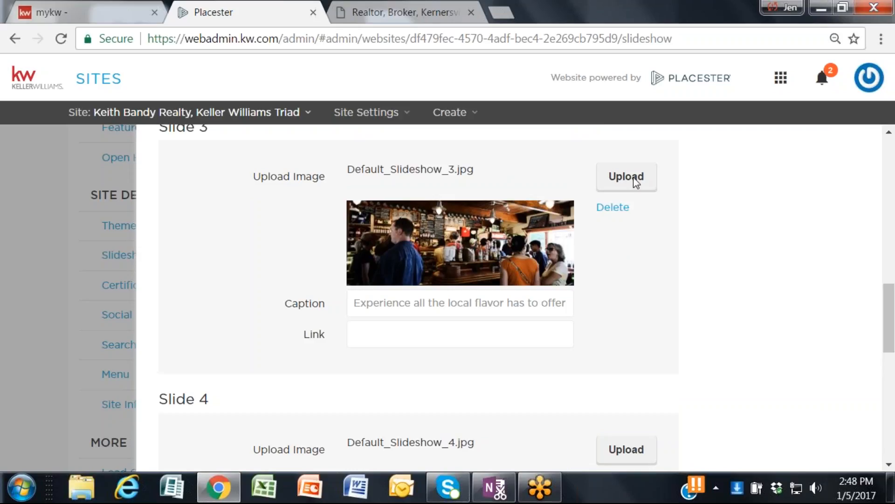
scroll(489, 287, down, 3)
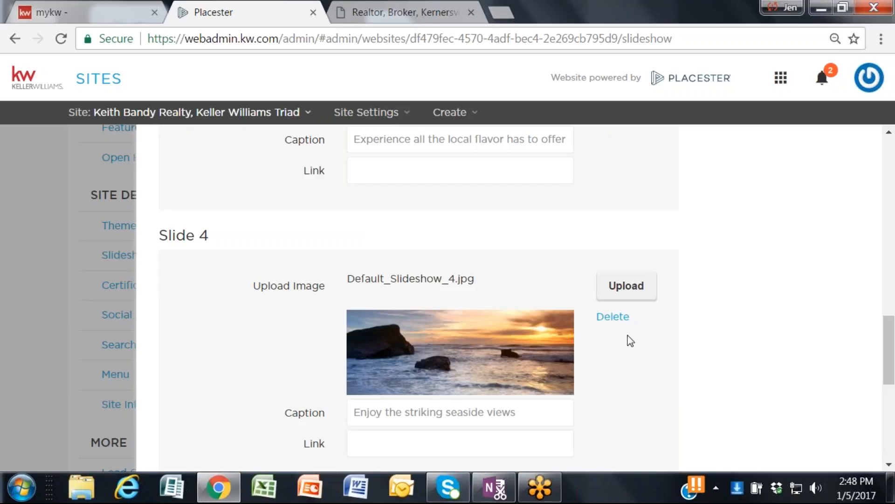
scroll(727, 292, down, 3)
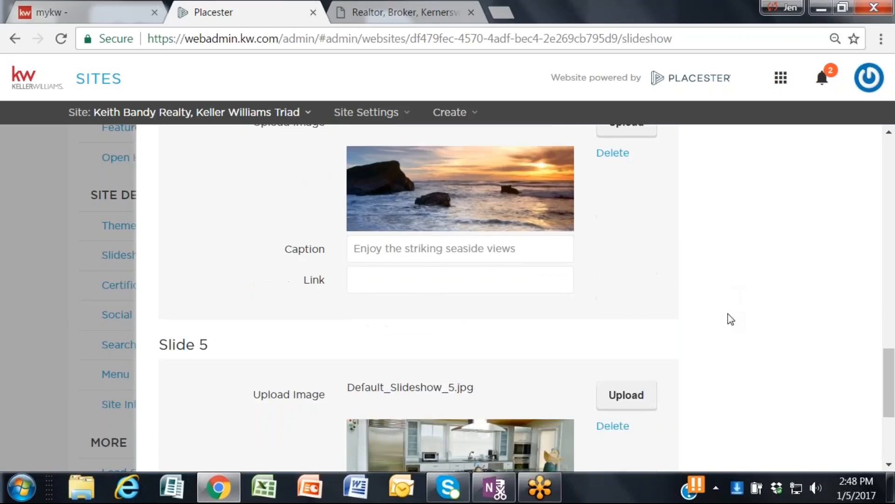
Step: Review slides 4 and 5 of the Default slideshow and close its settings without saving
scroll(419, 233, up, 2)
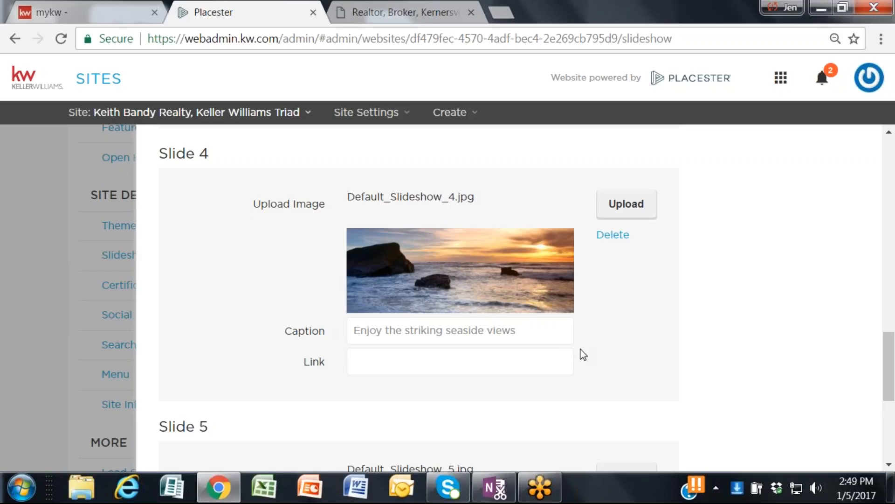
scroll(576, 326, down, 2)
scroll(577, 296, down, 4)
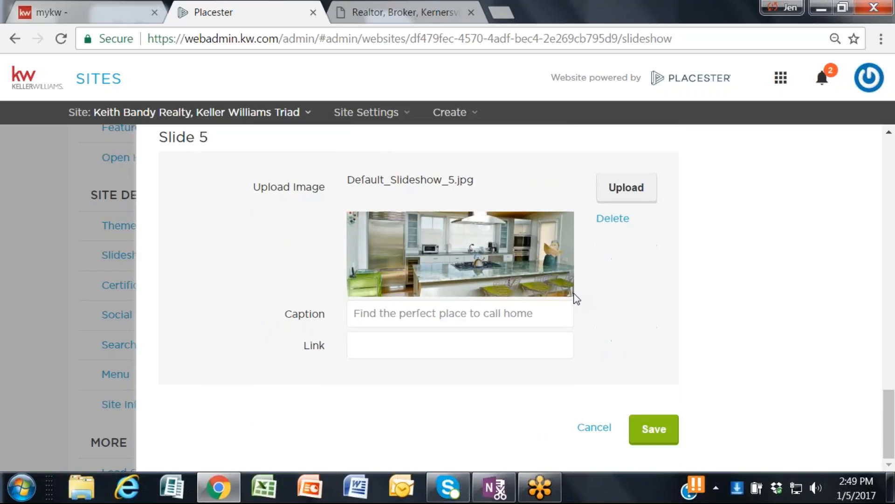
scroll(576, 300, up, 15)
scroll(760, 191, up, 10)
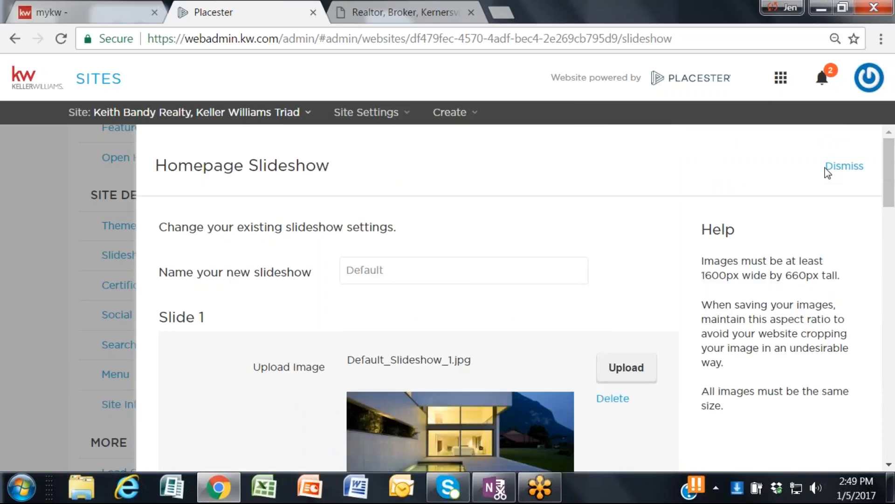
click(840, 173)
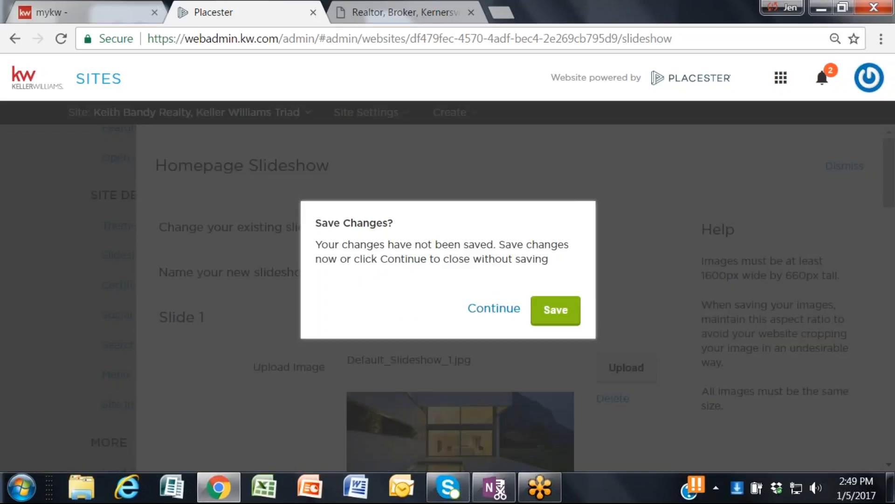
click(494, 308)
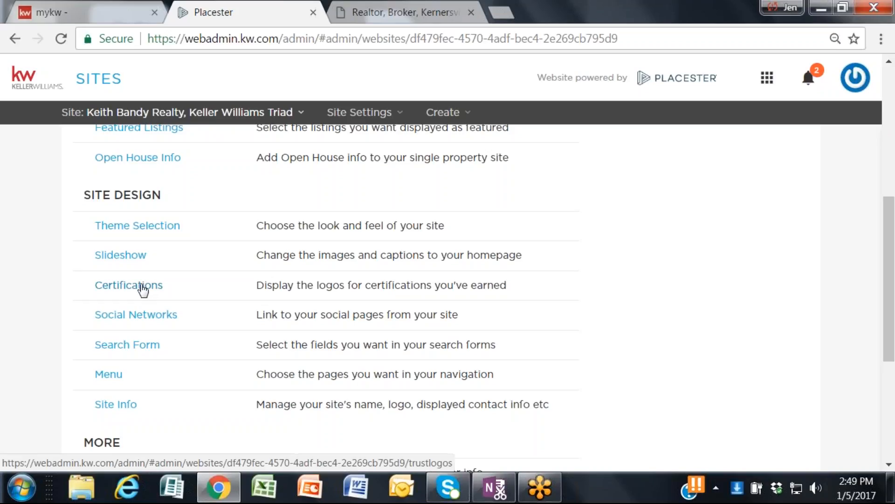
Step: Open the certifications settings and examine the full set of logos that can be displayed on the site
click(142, 290)
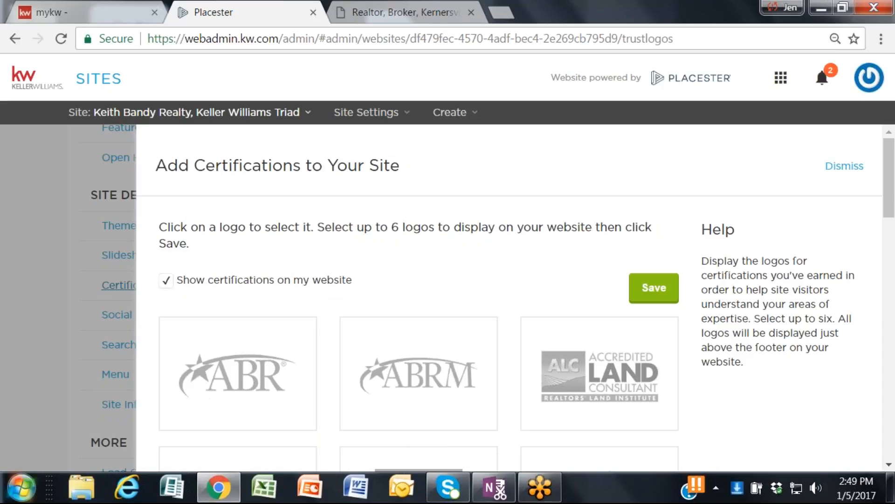
mouse_move(218, 488)
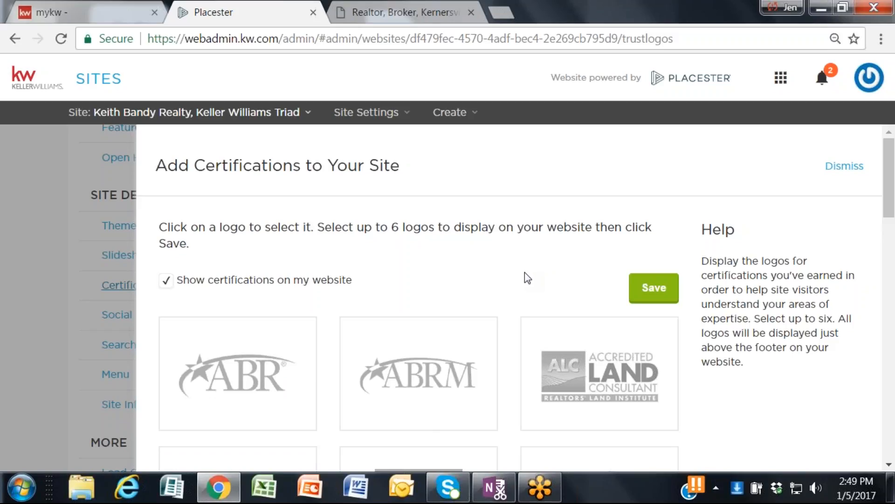
scroll(525, 272, down, 5)
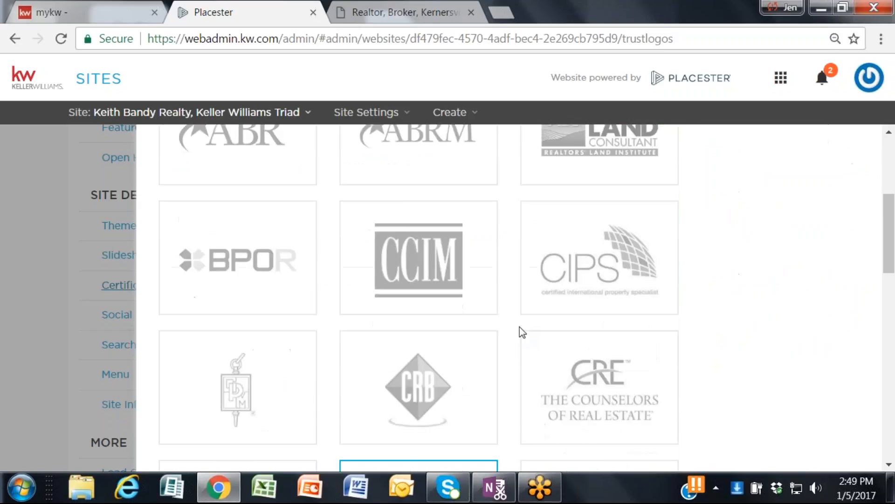
scroll(522, 332, down, 3)
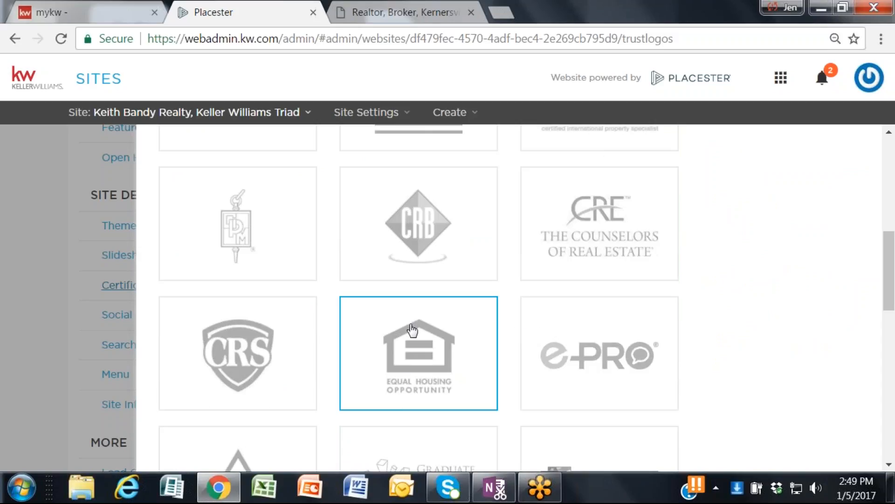
scroll(413, 331, down, 6)
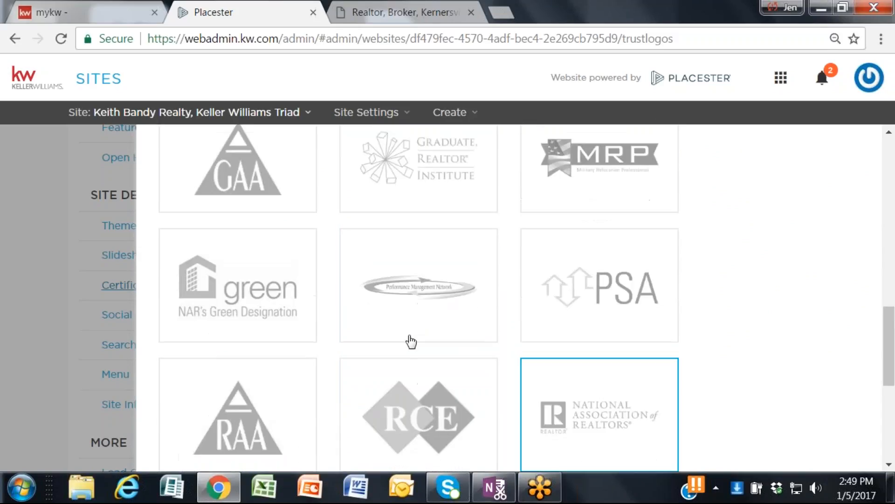
scroll(621, 281, down, 3)
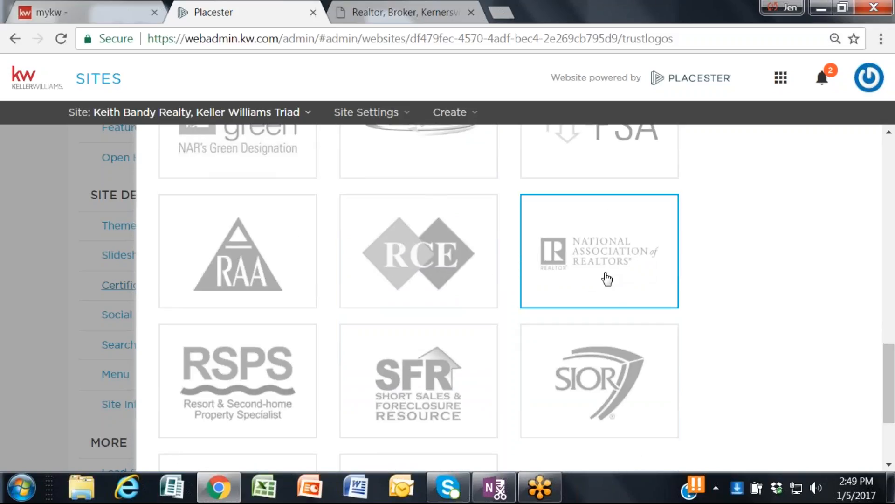
scroll(593, 267, down, 3)
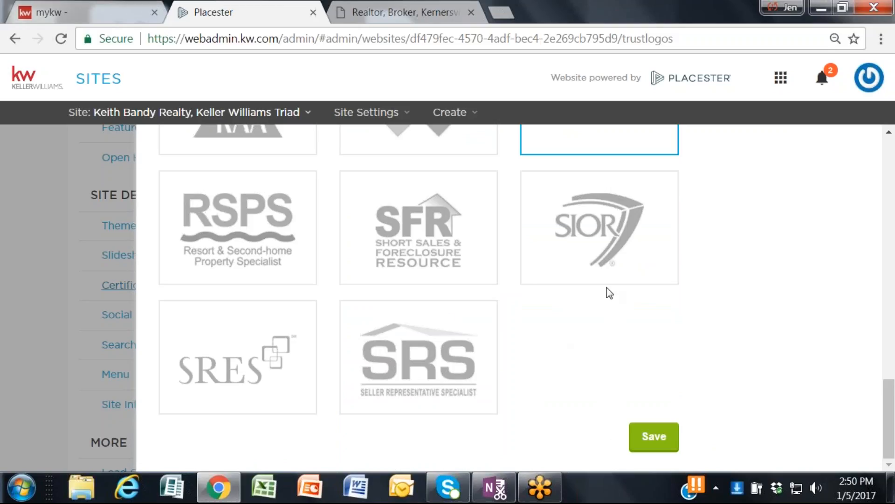
Step: Recheck the selected National Association of Realtors and Equal Housing Opportunity logos and save the certification settings
scroll(700, 182, up, 2)
scroll(704, 224, up, 2)
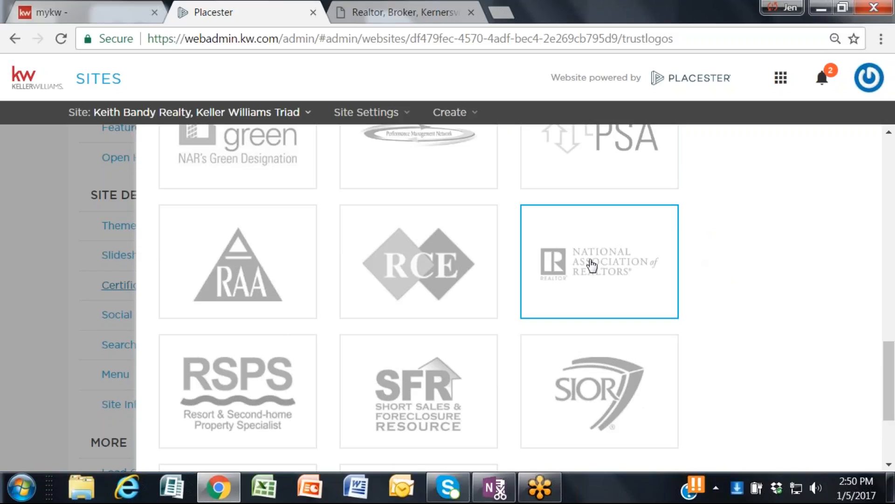
scroll(624, 276, up, 7)
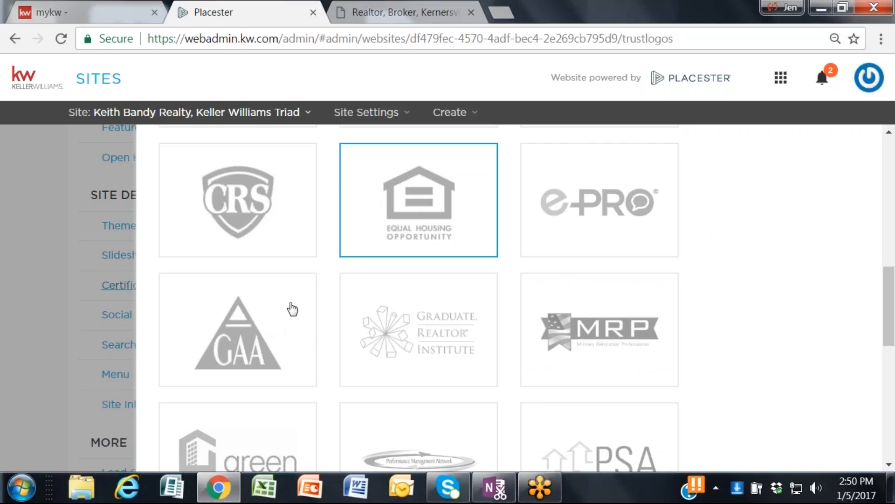
scroll(405, 303, down, 10)
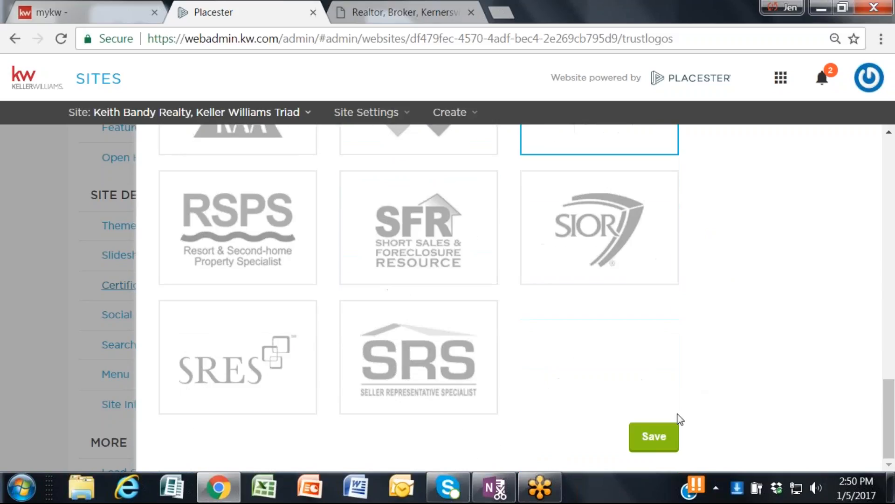
click(657, 441)
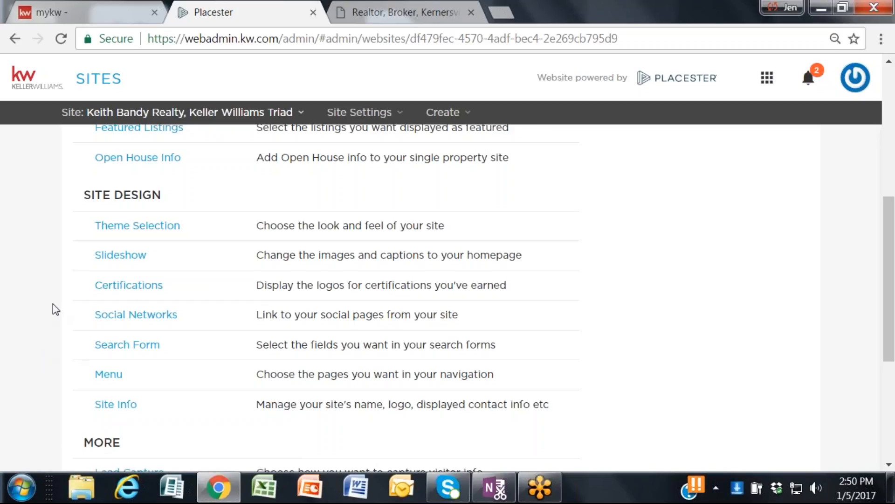
Step: Open the social networks settings and examine the link fields from Facebook through Yelp and the help on entering profile URLs
scroll(35, 305, up, 5)
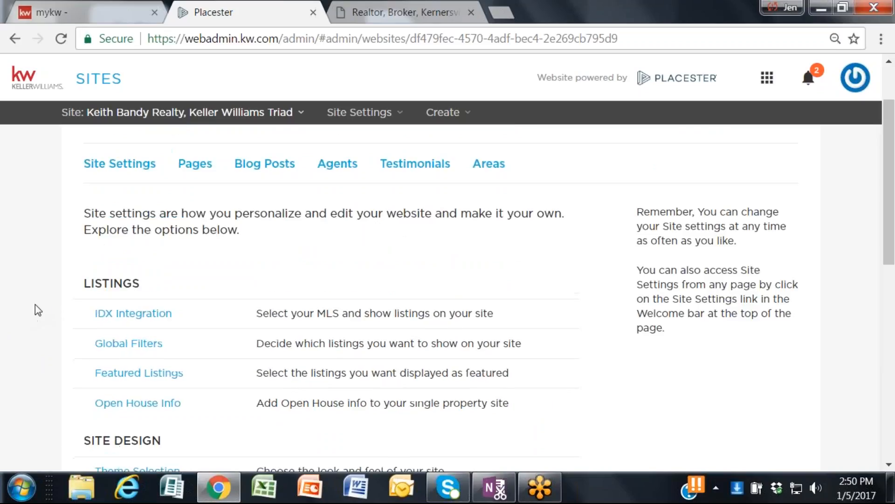
scroll(35, 305, up, 2)
scroll(35, 305, down, 5)
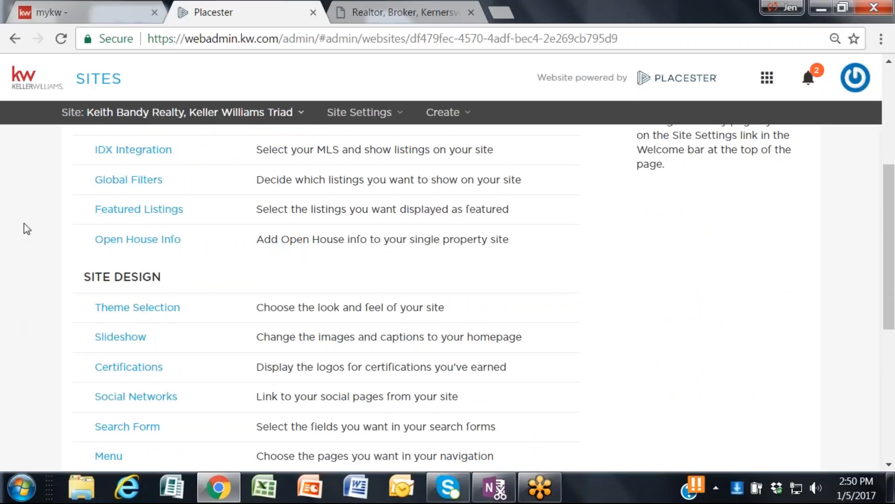
scroll(15, 256, down, 2)
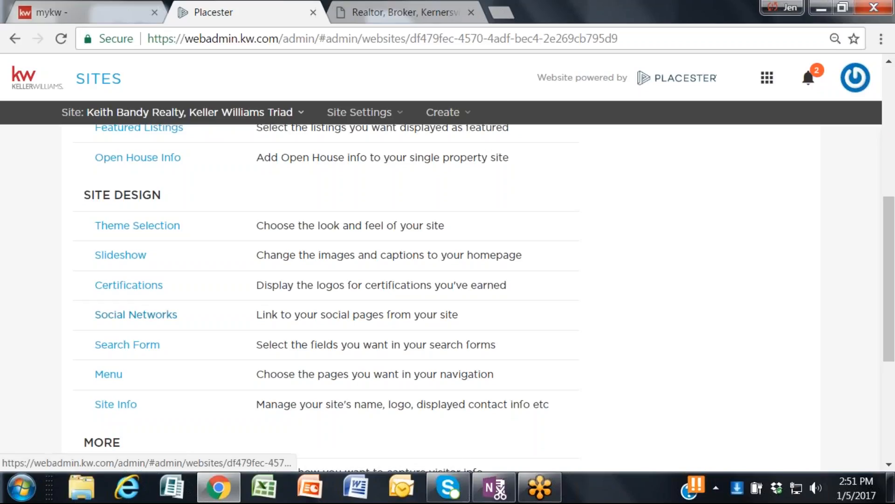
click(135, 315)
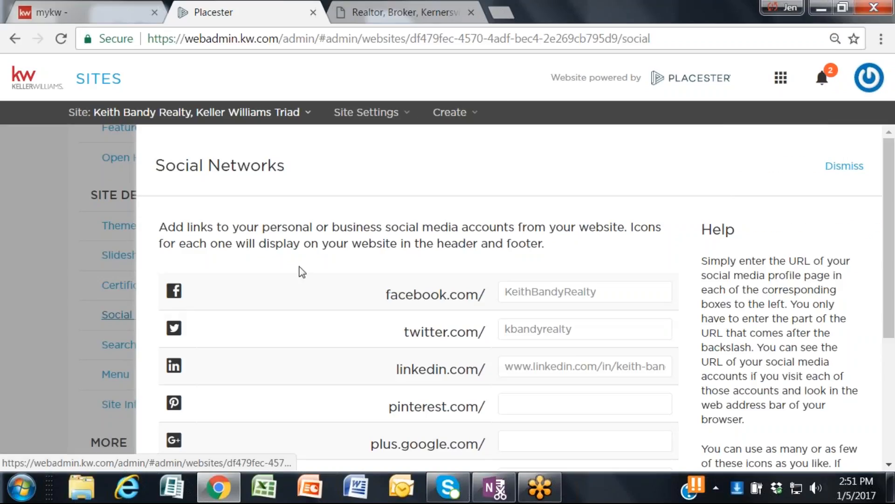
scroll(342, 258, down, 2)
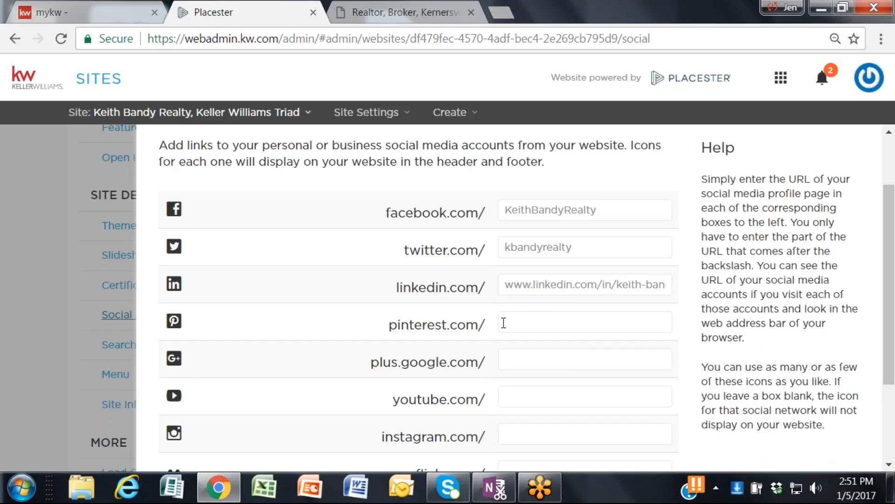
scroll(503, 363, down, 2)
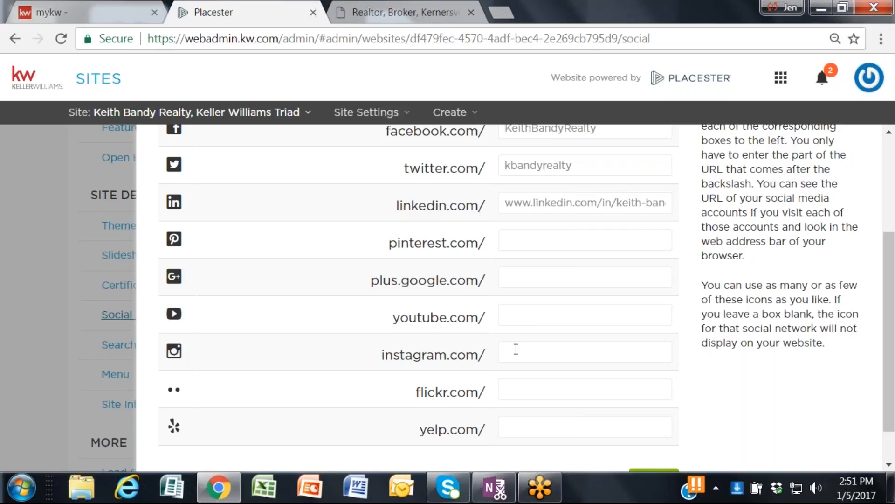
mouse_move(531, 478)
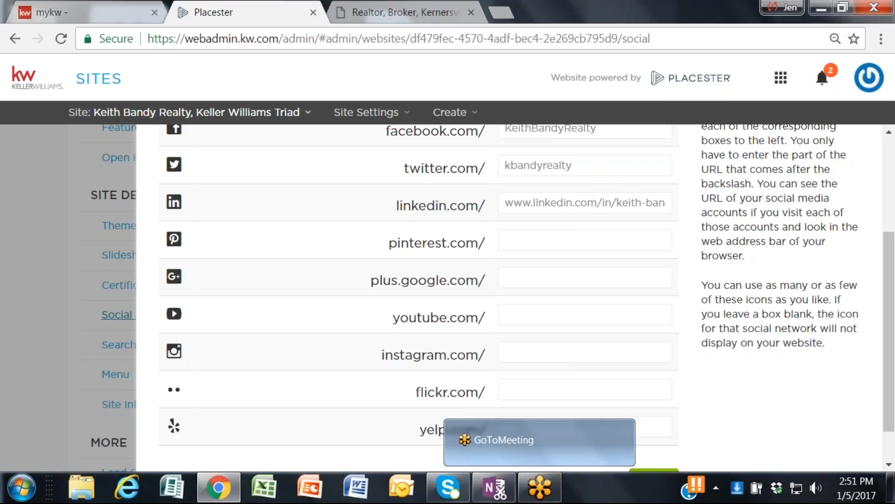
scroll(596, 292, down, 1)
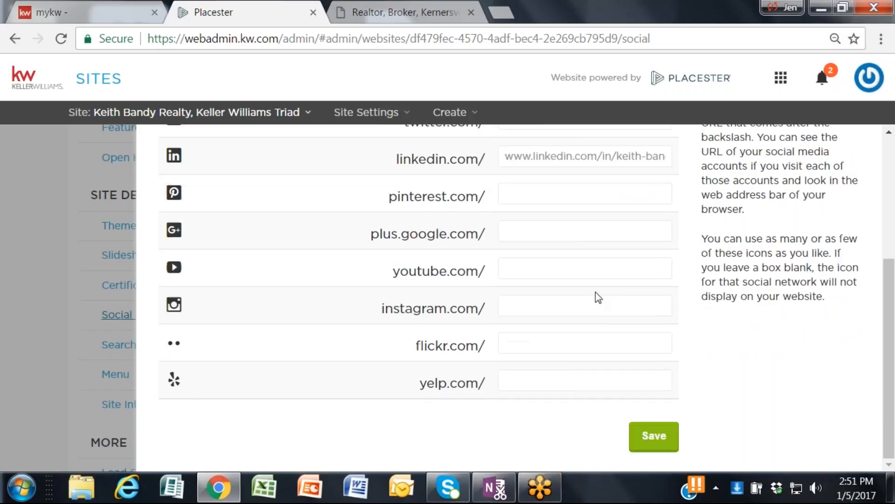
scroll(506, 332, up, 2)
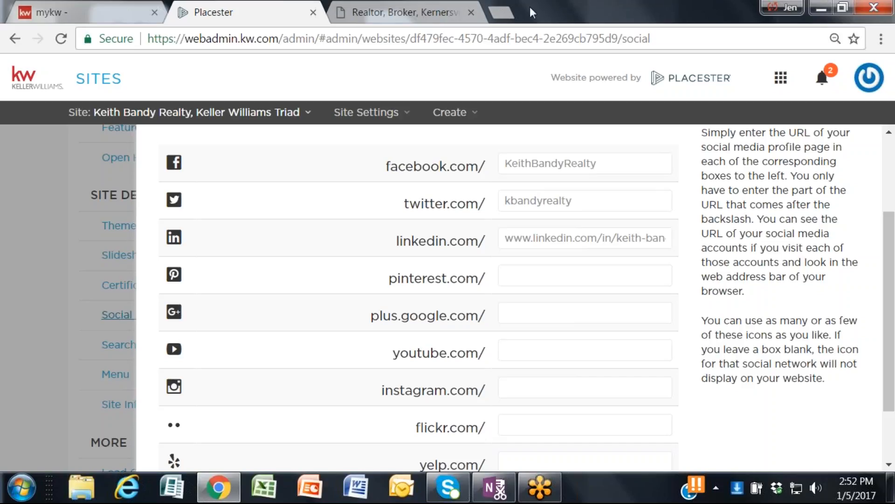
click(506, 13)
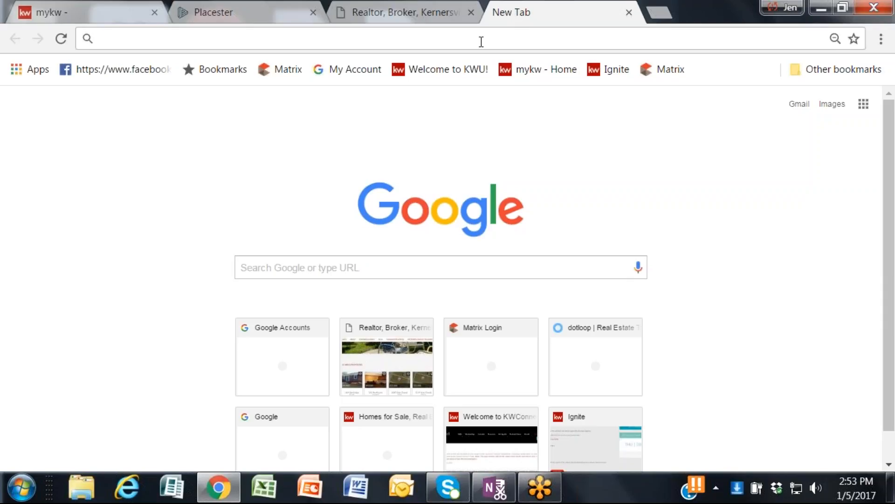
text(www.)
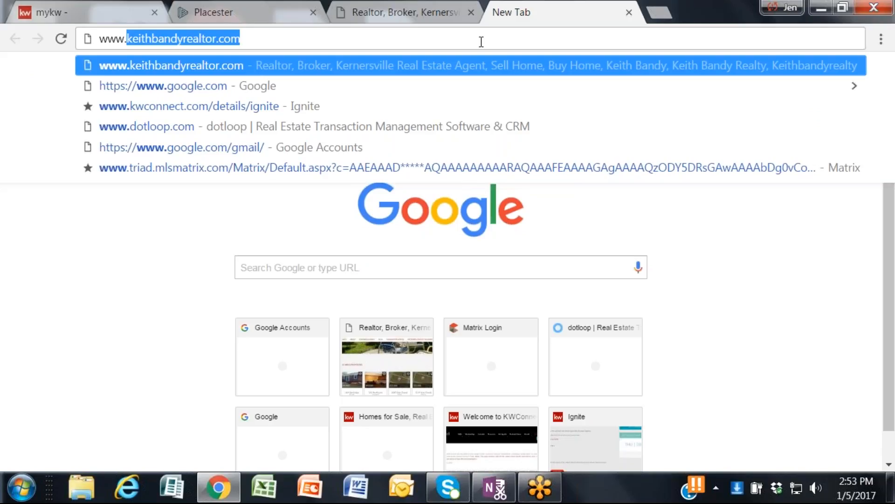
text(facebook.)
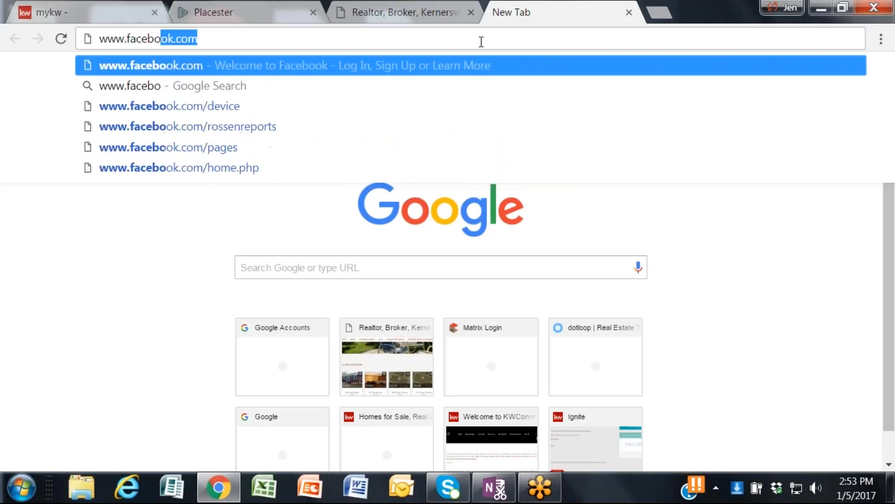
key(Return)
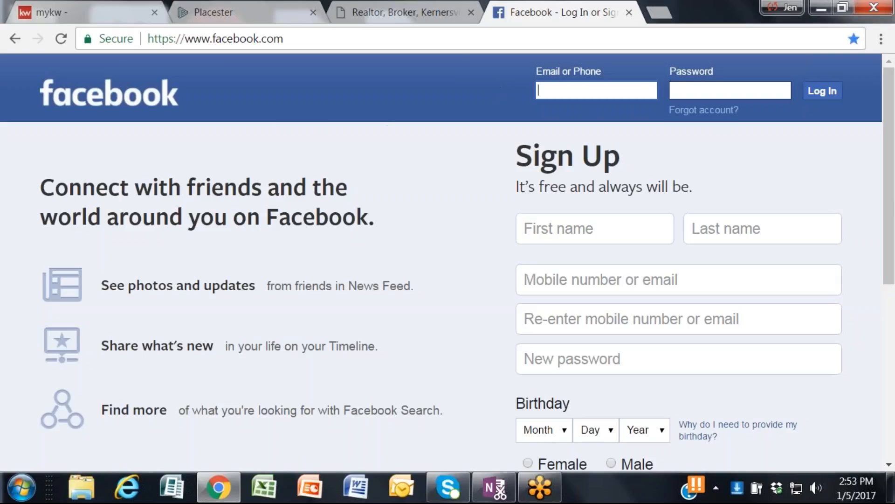
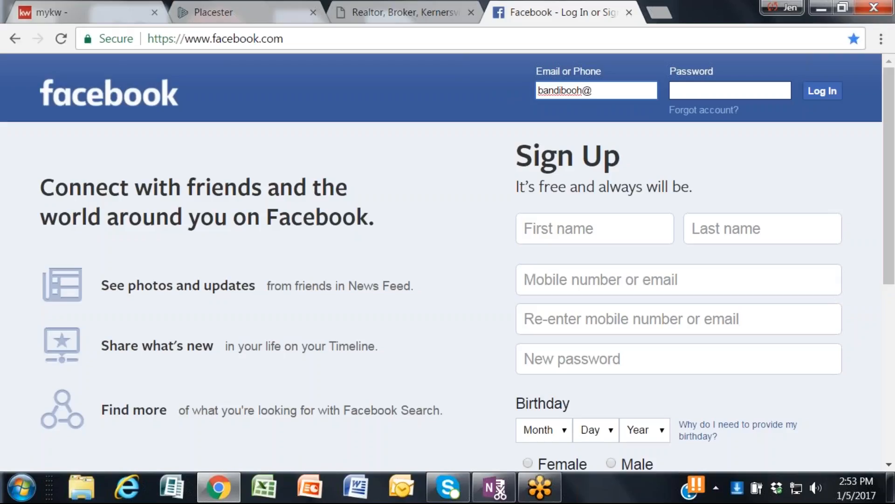
Step: Enter the account's e-mail address and password on Facebook and submit the login
key(Tab)
text(********)
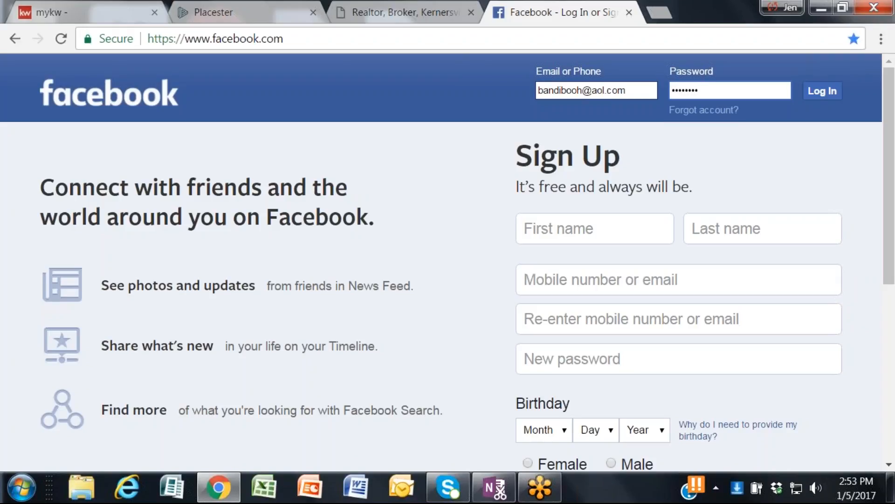
click(821, 91)
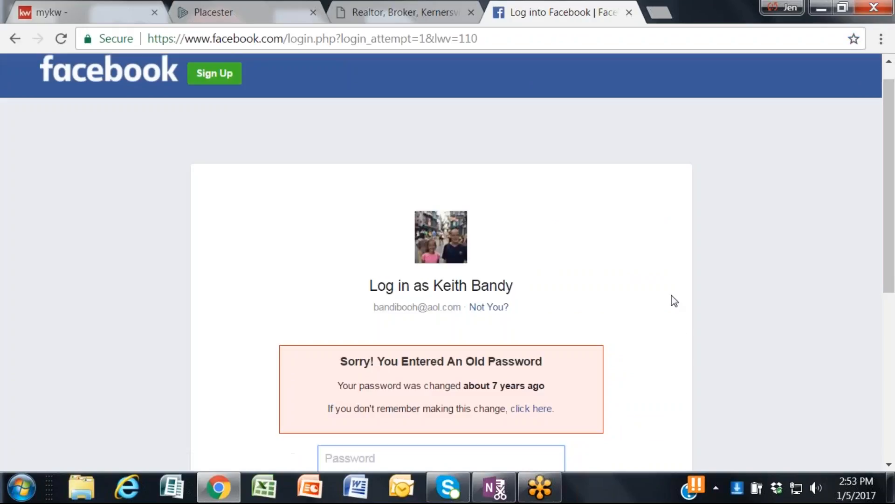
Step: Enter the account password again in the Facebook login form
scroll(330, 390, down, 3)
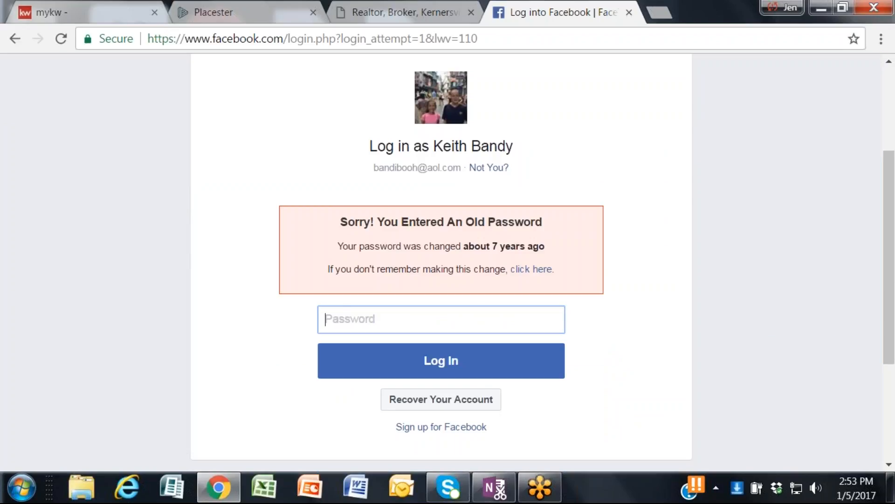
text(••••••••)
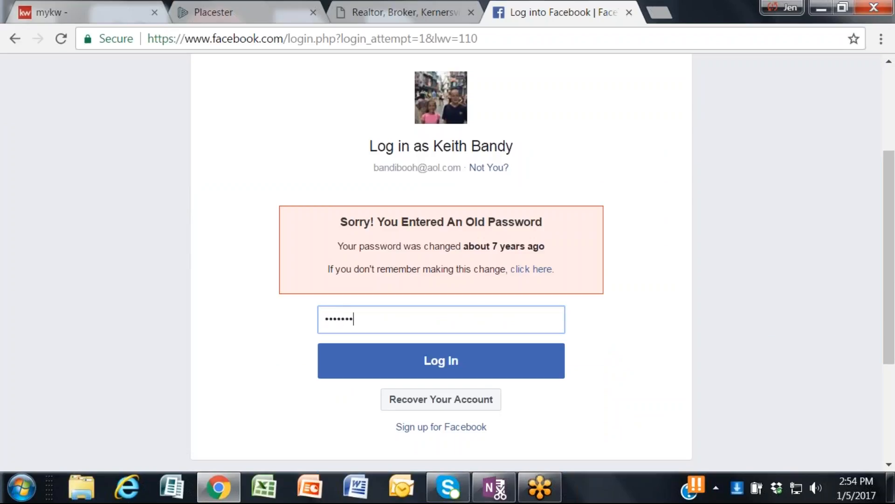
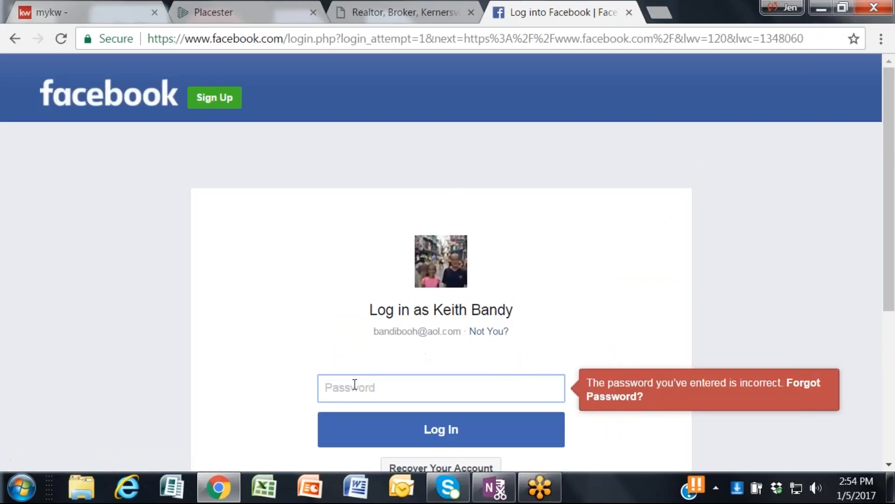
Step: Enter the account password on Facebook, log in, and open the agent's realty business page
scroll(345, 391, down, 2)
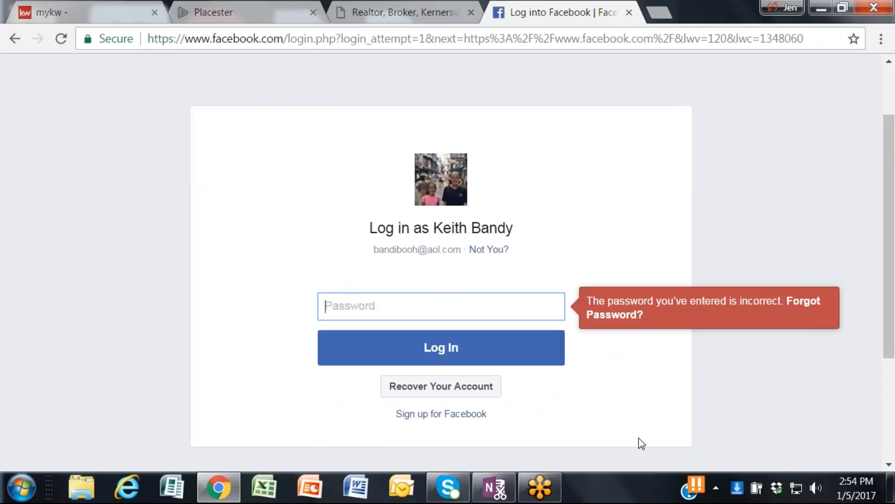
text(•••••••)
click(455, 356)
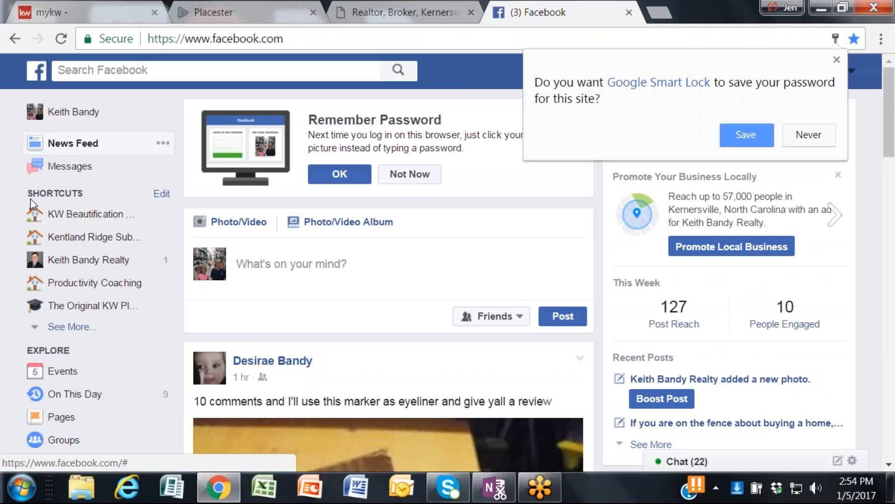
click(75, 262)
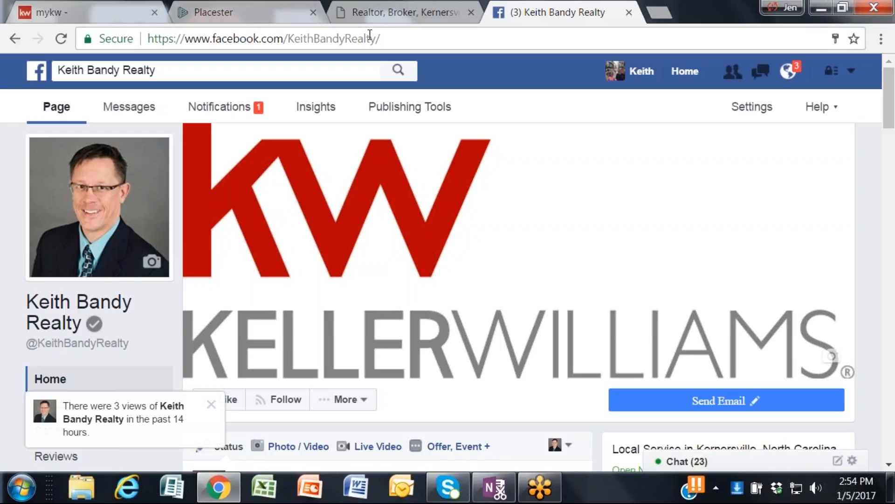
Step: In the Placester social networks settings, shorten the LinkedIn entry to the part of the profile URL after linkedin.com/, starting with in/
click(246, 11)
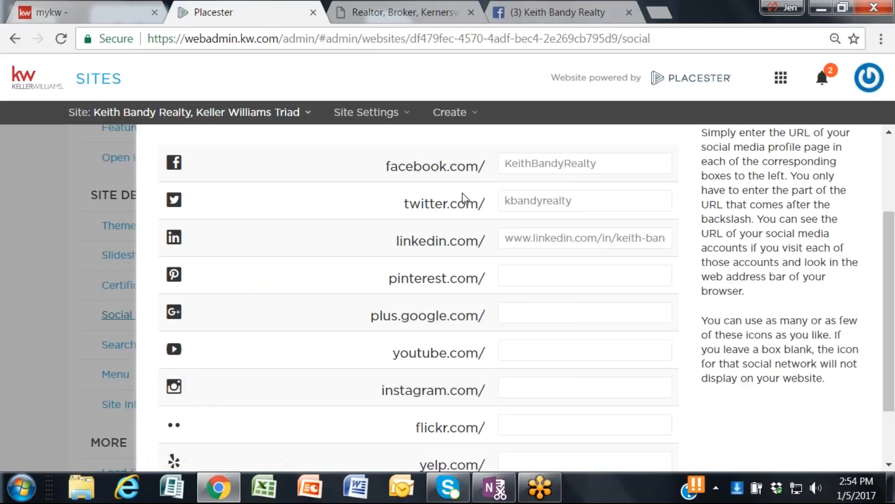
click(605, 163)
click(590, 204)
click(510, 234)
key(Delete)
key(Delete)
key(Delete)
key(Delete)
key(Delete)
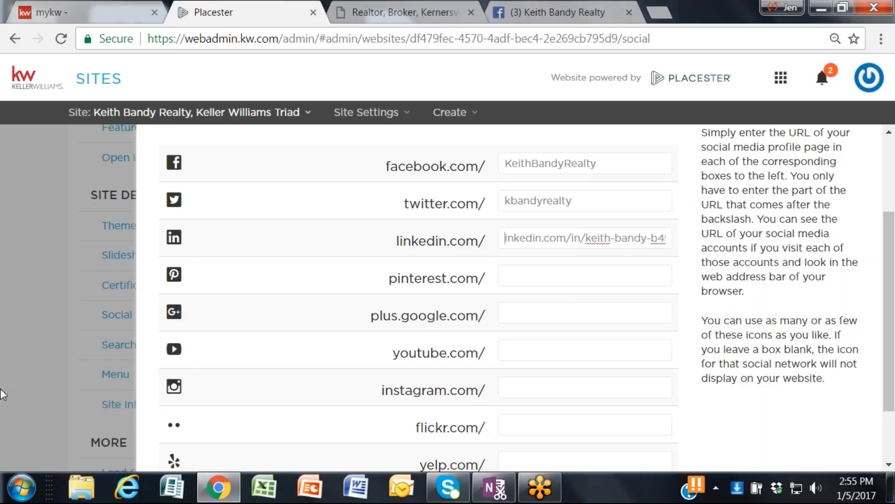
key(Delete)
key(Delete)
key(Delete)
key(Delete)
key(Delete)
key(Delete)
key(Delete)
key(Delete)
key(Delete)
key(Delete)
key(Delete)
key(Delete)
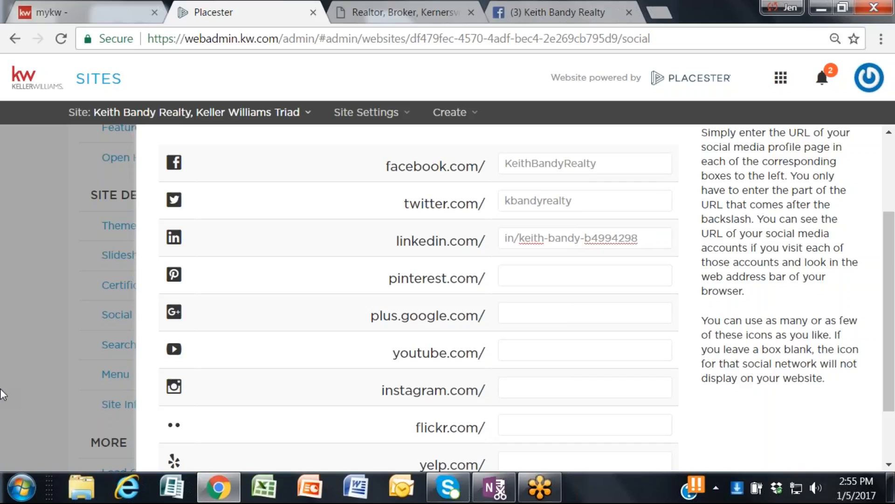
Step: Leave the fields from Pinterest through Yelp blank and save the social network links
click(569, 274)
scroll(581, 314, down, 3)
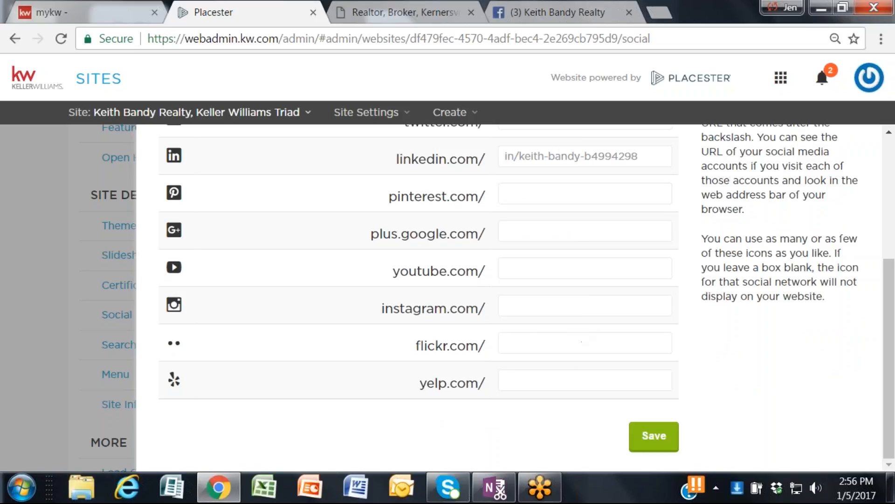
scroll(545, 238, up, 3)
scroll(592, 350, down, 3)
click(660, 440)
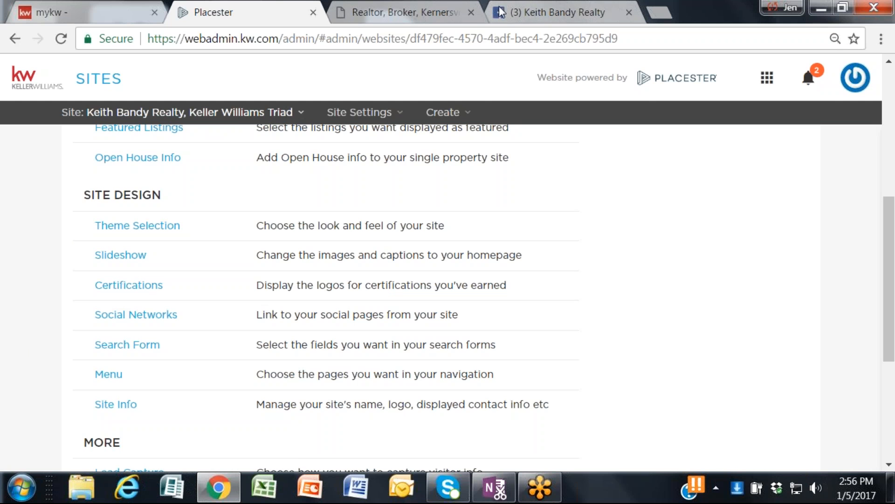
Step: Check the agent website's header for the social network icons and return to the Placester admin
click(401, 12)
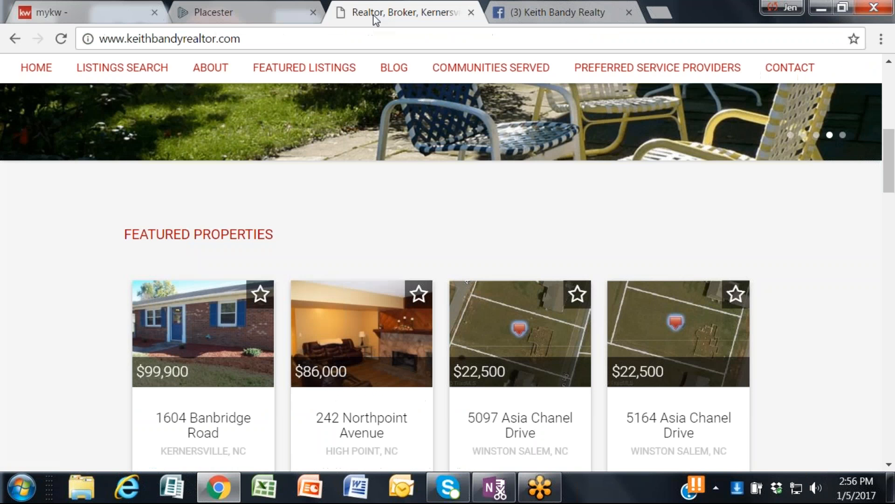
scroll(193, 174, up, 10)
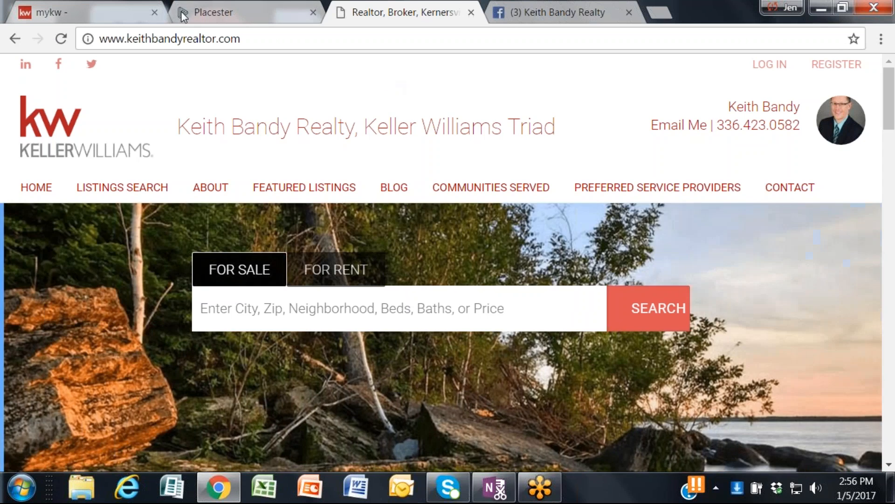
click(182, 15)
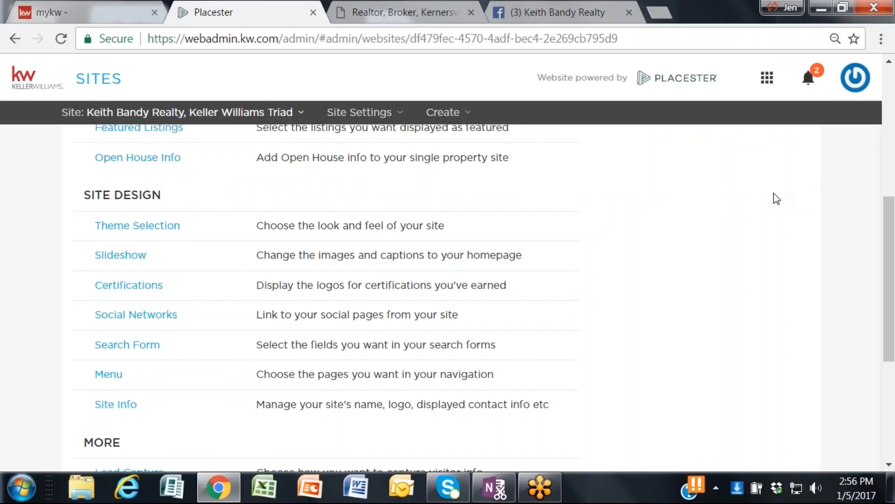
Step: Review the site settings categories and open a preview of the website
scroll(531, 330, down, 5)
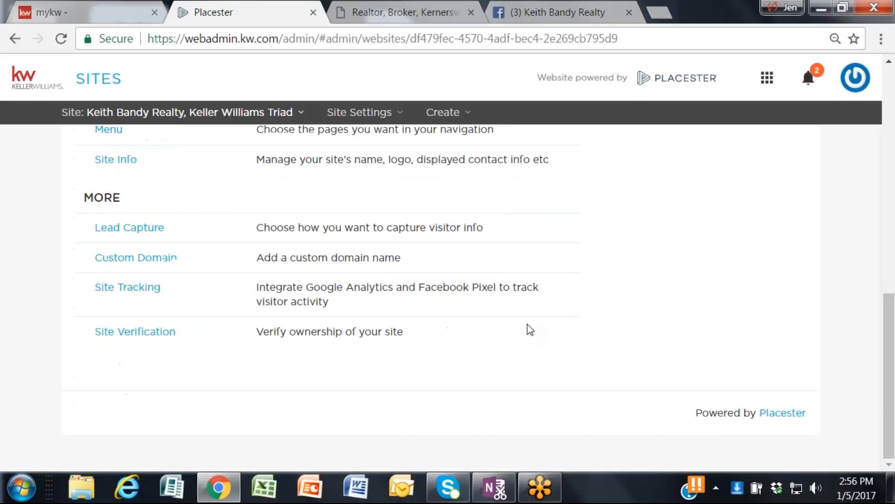
scroll(182, 413, up, 2)
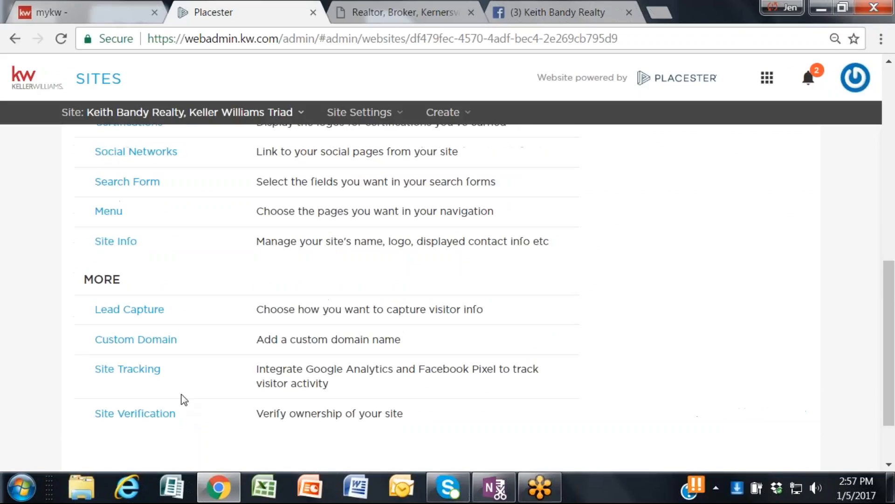
scroll(696, 294, up, 2)
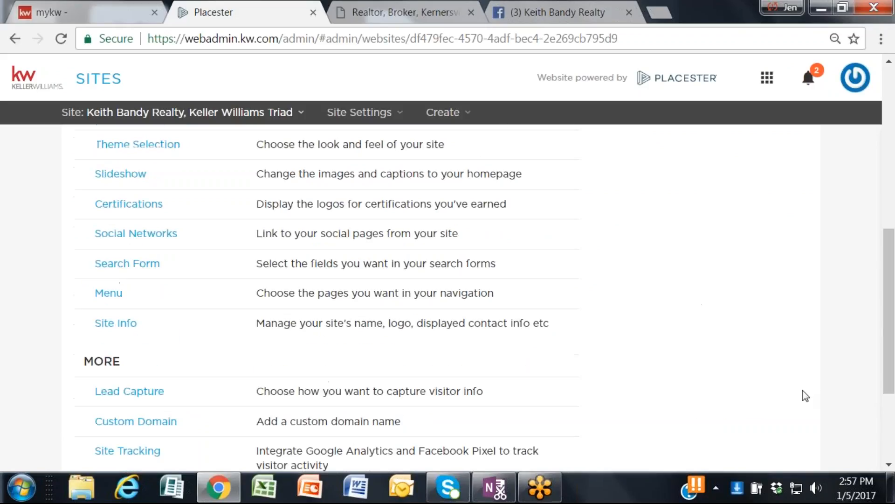
scroll(722, 409, up, 2)
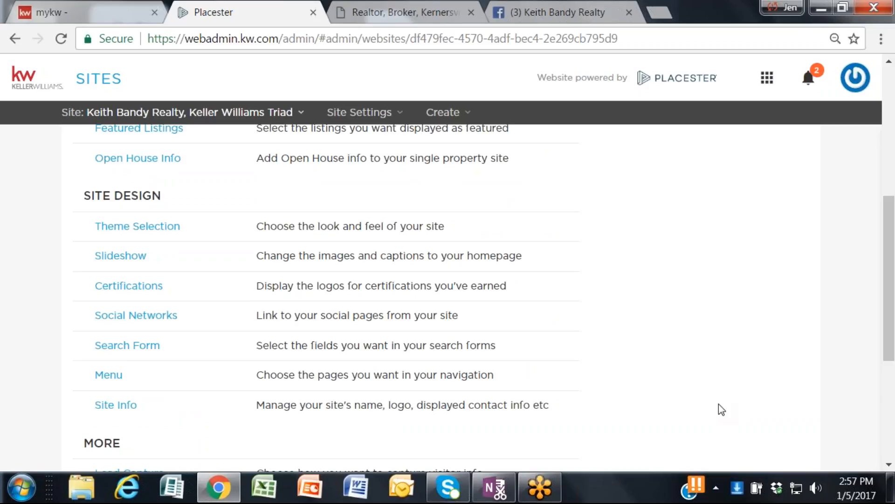
scroll(722, 409, down, 2)
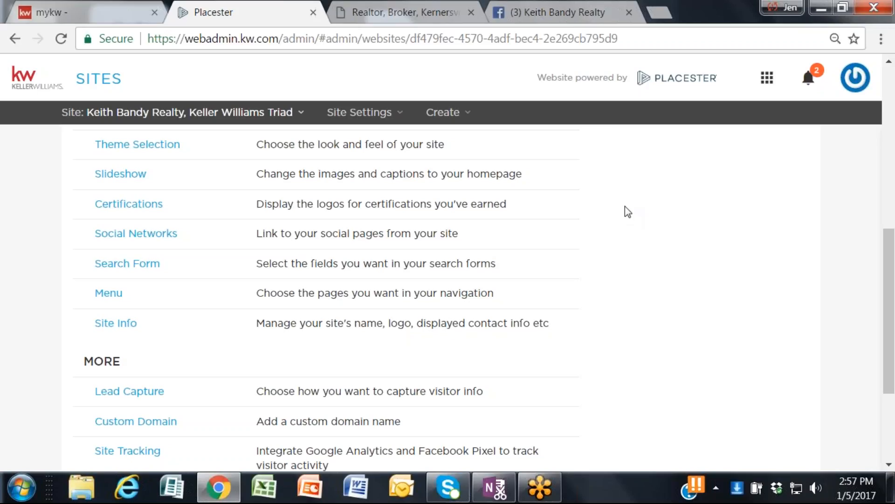
scroll(638, 311, up, 2)
scroll(639, 312, up, 8)
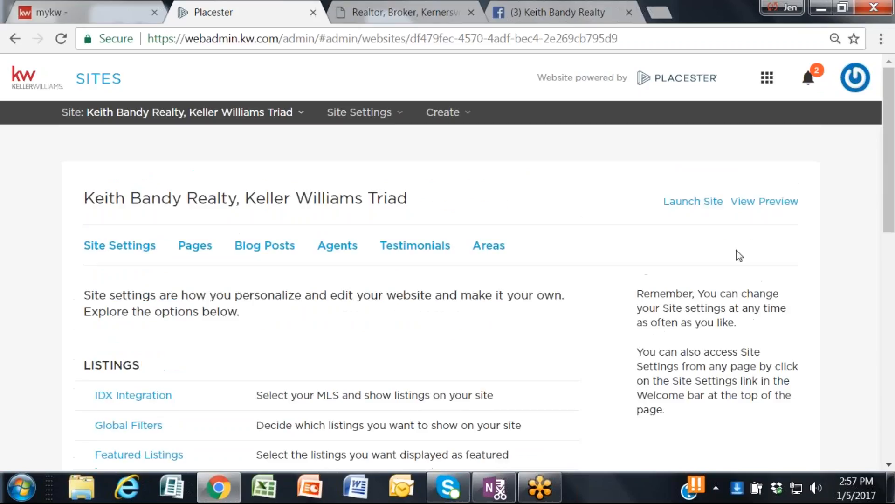
click(769, 203)
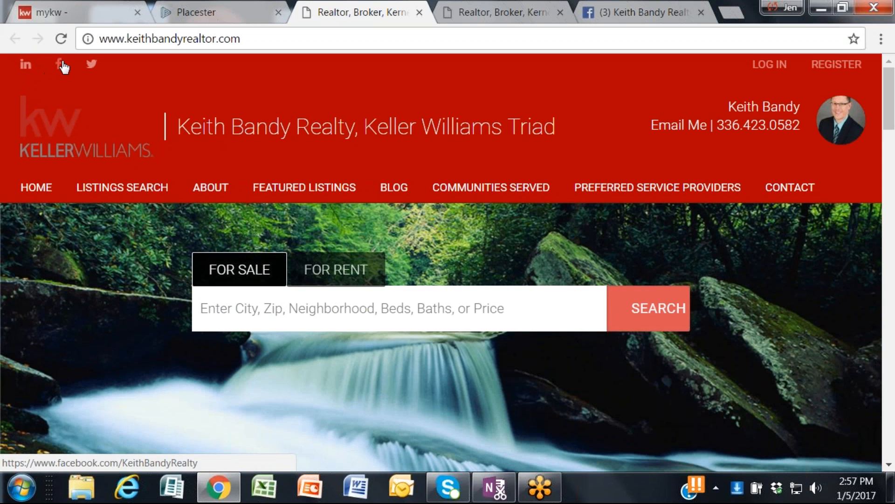
Step: Test the Facebook and LinkedIn links in the preview's header, closing each profile page after checking it
click(62, 66)
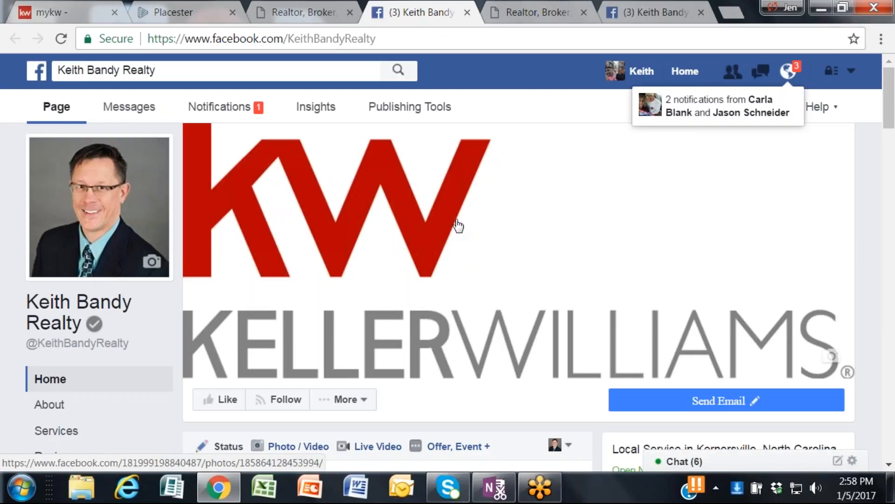
click(467, 13)
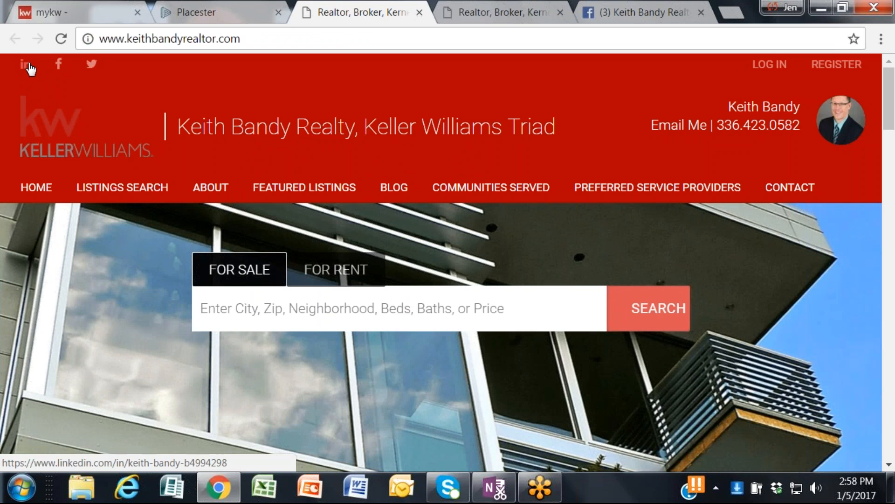
click(28, 66)
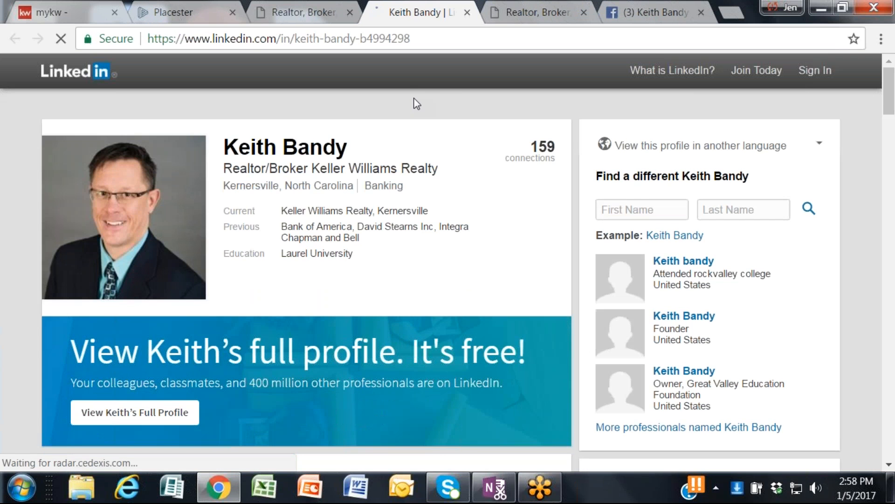
click(467, 13)
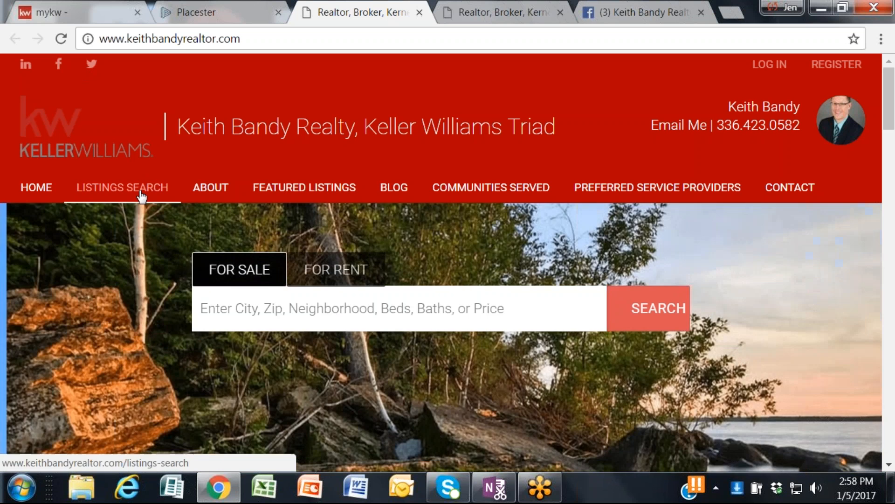
Step: Open the website's Listings Search page and look through its filters, property tiles and area map
click(141, 196)
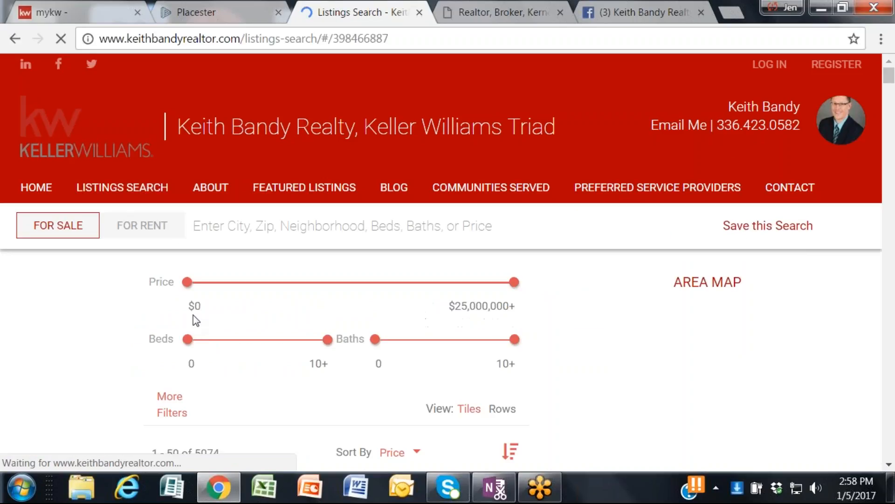
scroll(415, 313, down, 7)
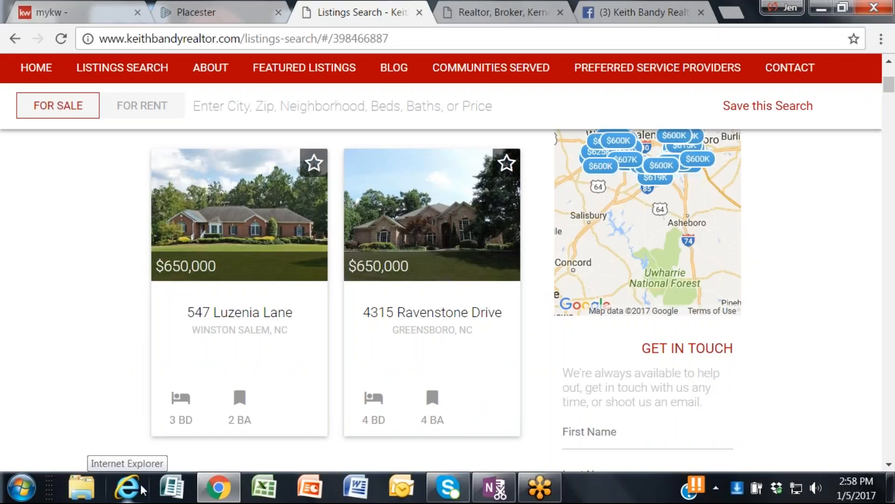
scroll(228, 244, up, 2)
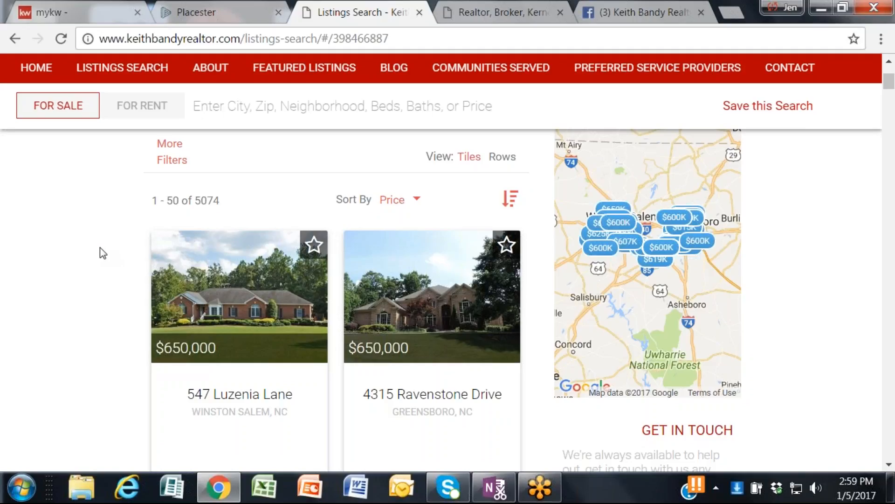
scroll(100, 249, down, 2)
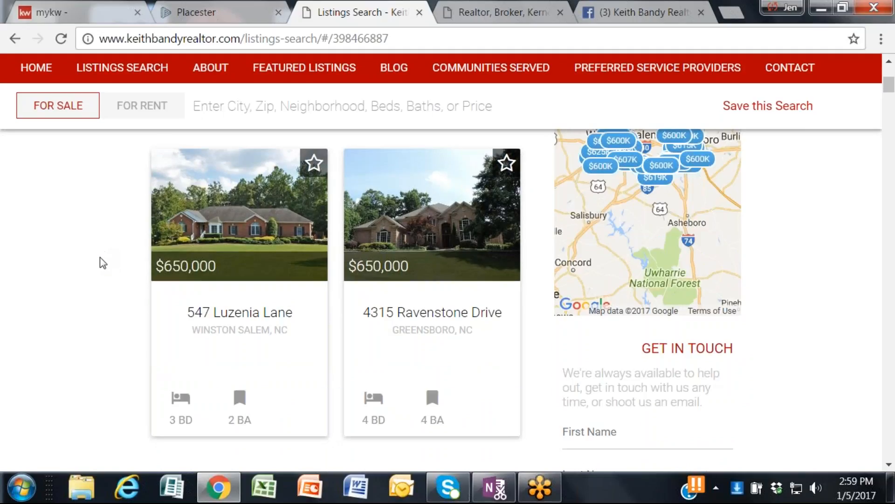
scroll(100, 257, up, 7)
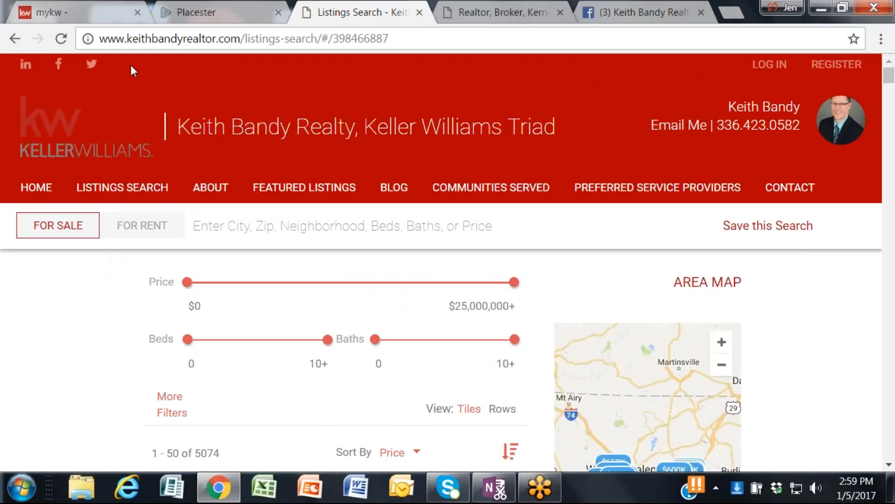
Step: Return to the Placester admin and open the Search Form settings
click(206, 12)
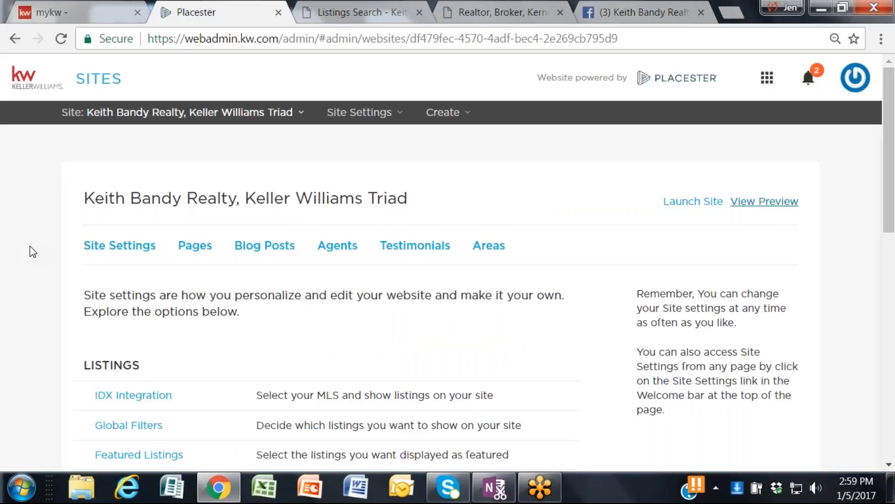
scroll(32, 252, down, 3)
scroll(45, 247, down, 5)
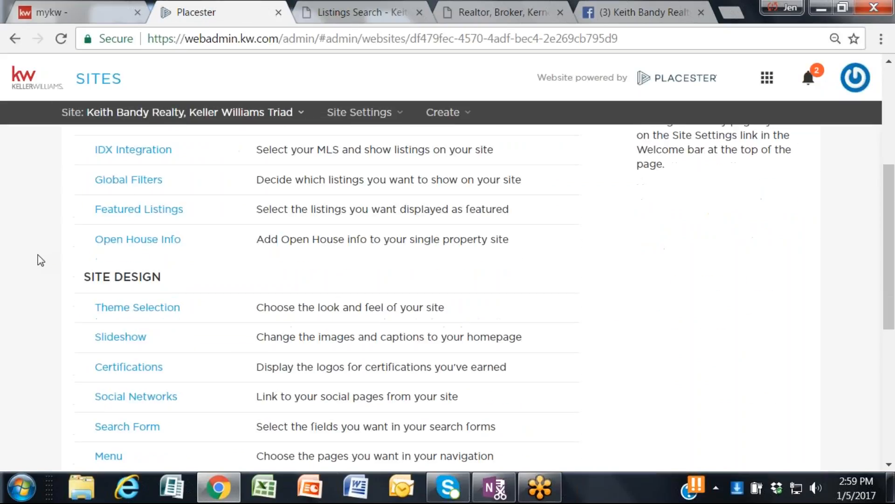
scroll(39, 261, down, 2)
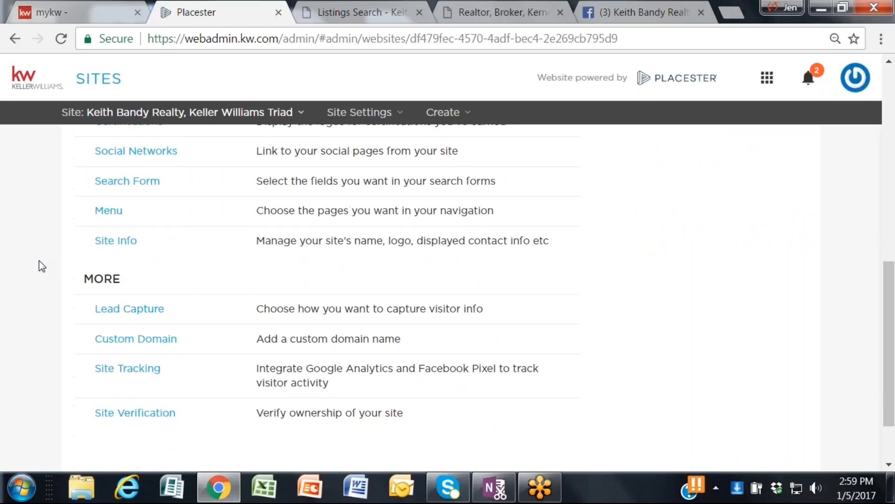
scroll(41, 266, up, 2)
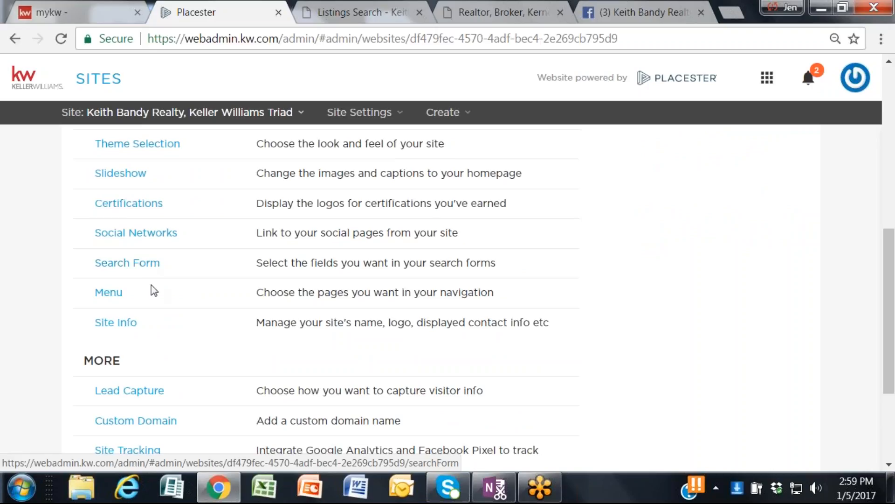
click(133, 265)
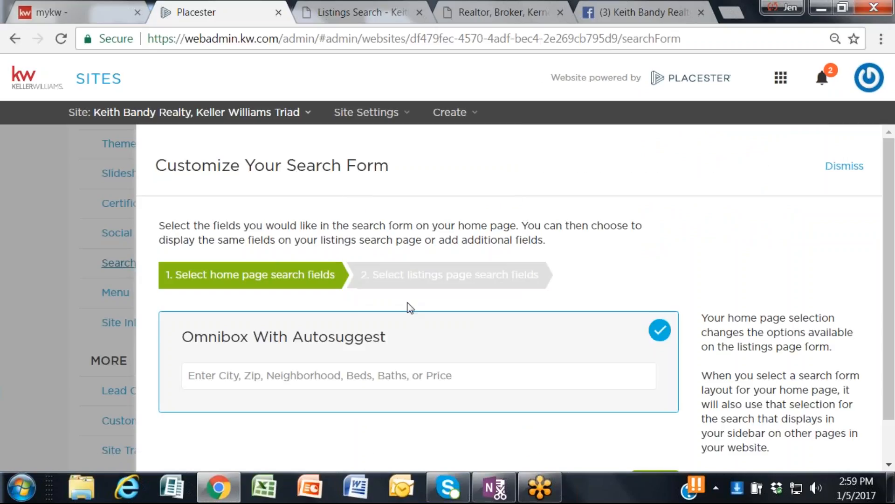
Step: Keep Omnibox With Autosuggest for the home page, advance to the listings page search fields, and expand More Filters
scroll(407, 304, down, 1)
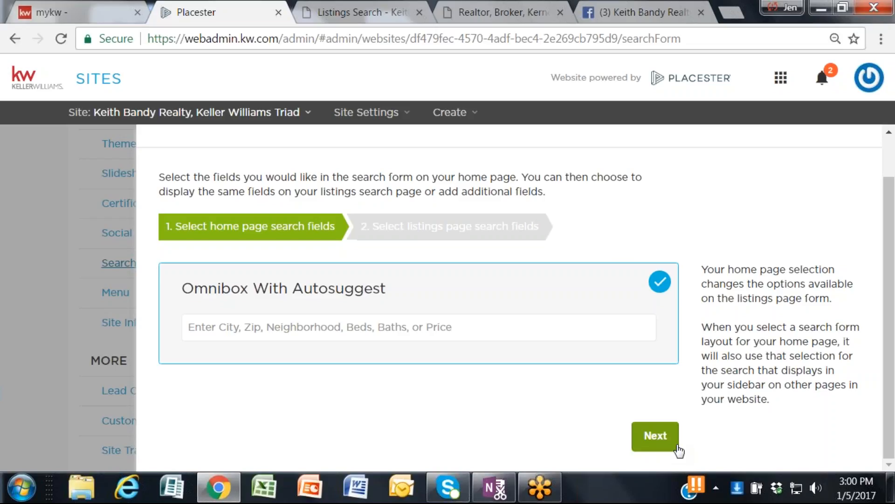
click(645, 436)
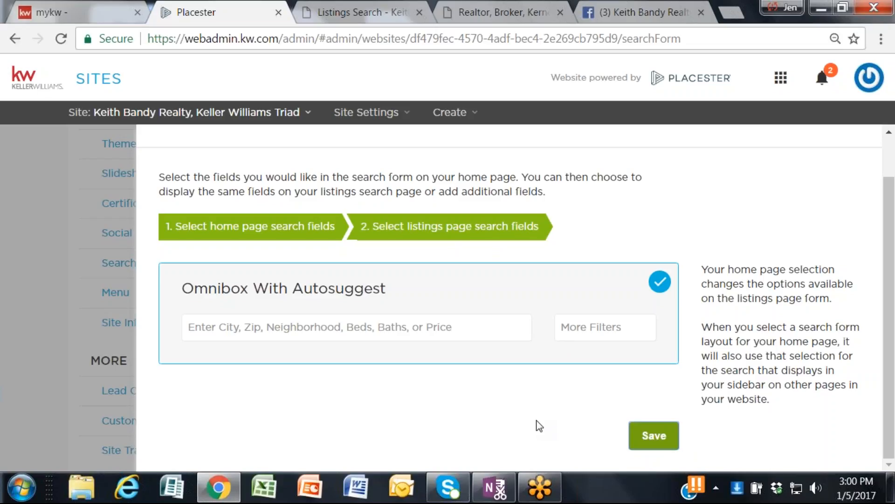
click(596, 334)
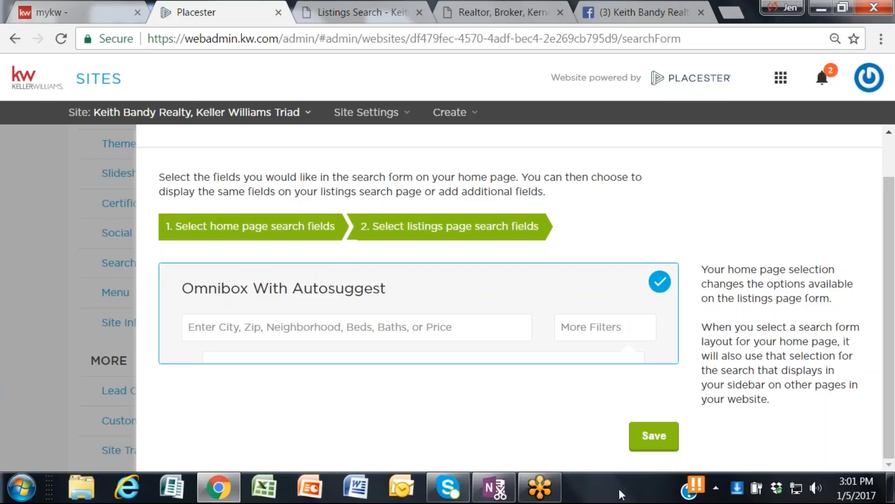
Step: Save the search form settings with Omnibox With Autosuggest kept for the listings page
scroll(535, 437, up, 1)
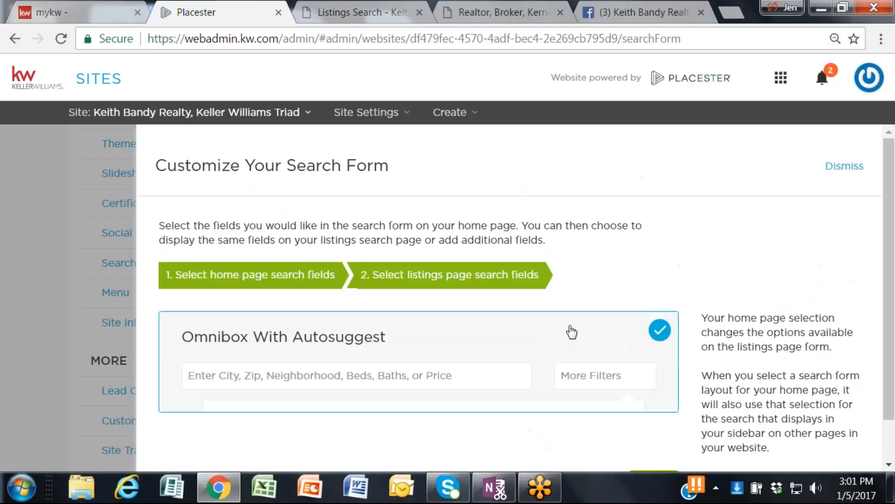
scroll(570, 329, down, 1)
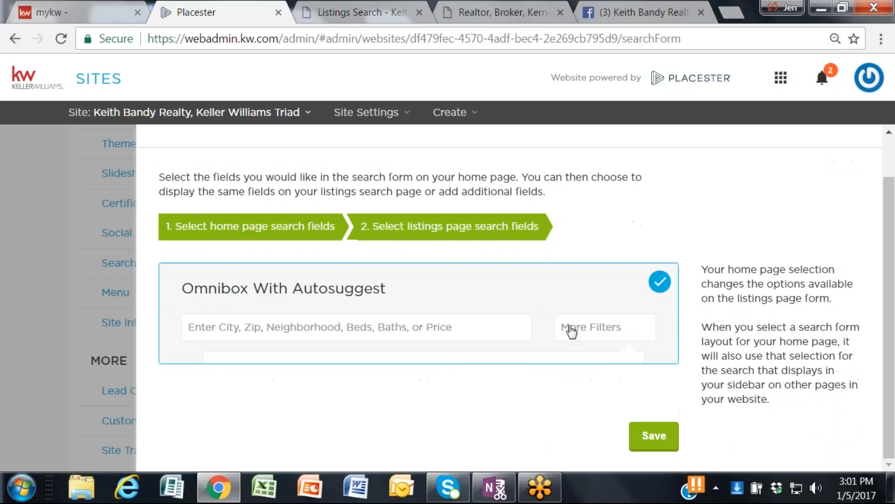
click(658, 437)
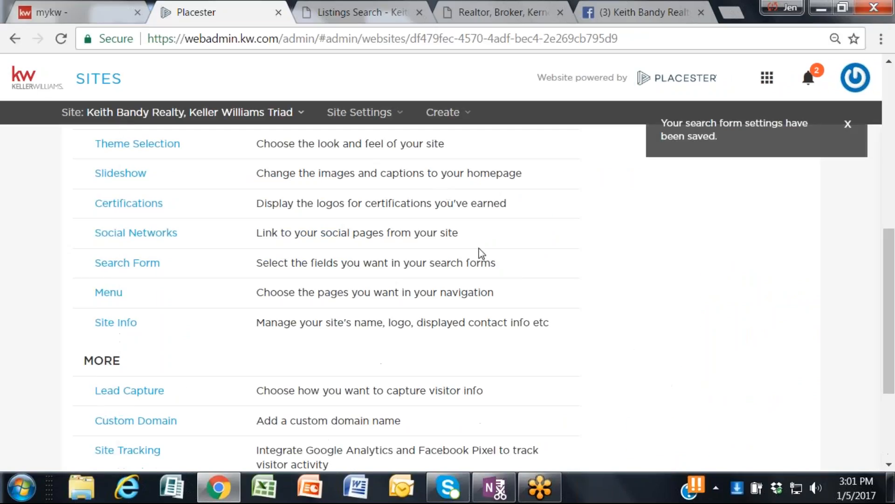
Step: Reopen the Search Form settings, keep Omnibox With Autosuggest on both pages after checking the live home page, and save
click(137, 267)
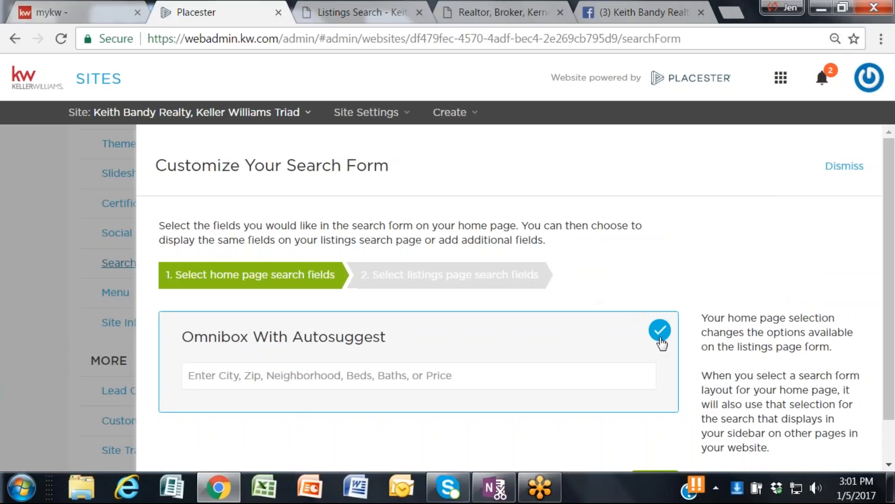
scroll(646, 376, down, 1)
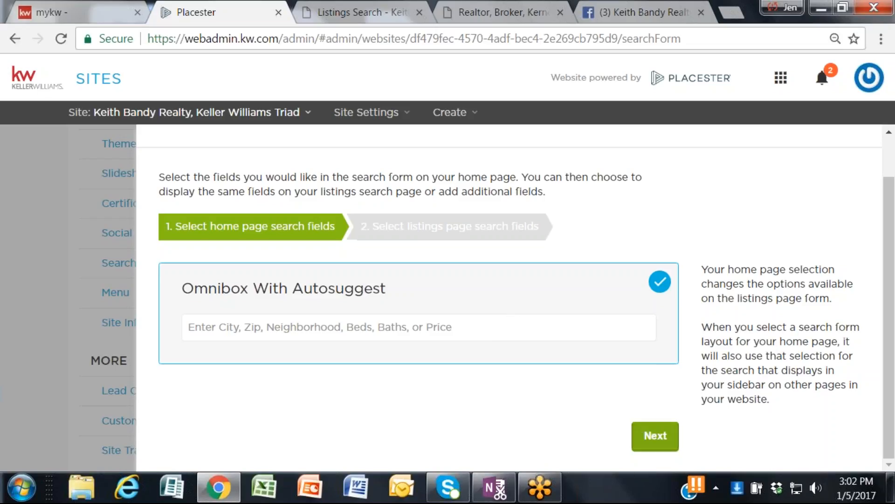
click(652, 434)
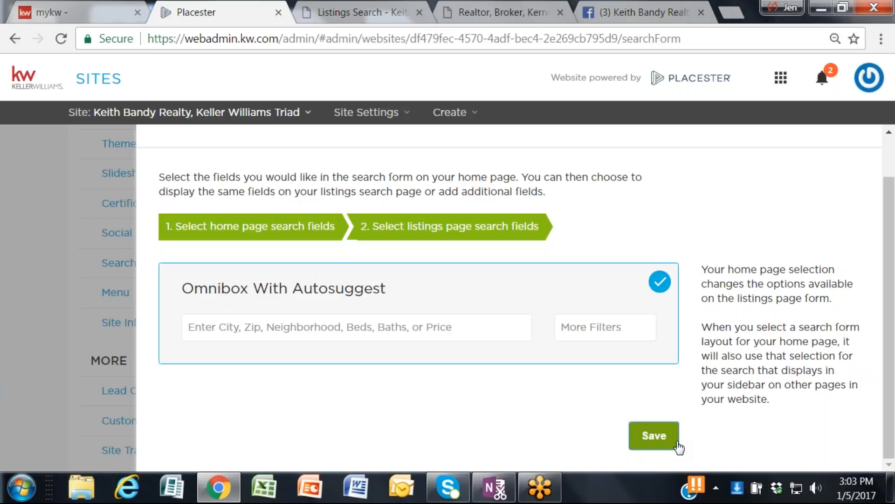
click(540, 13)
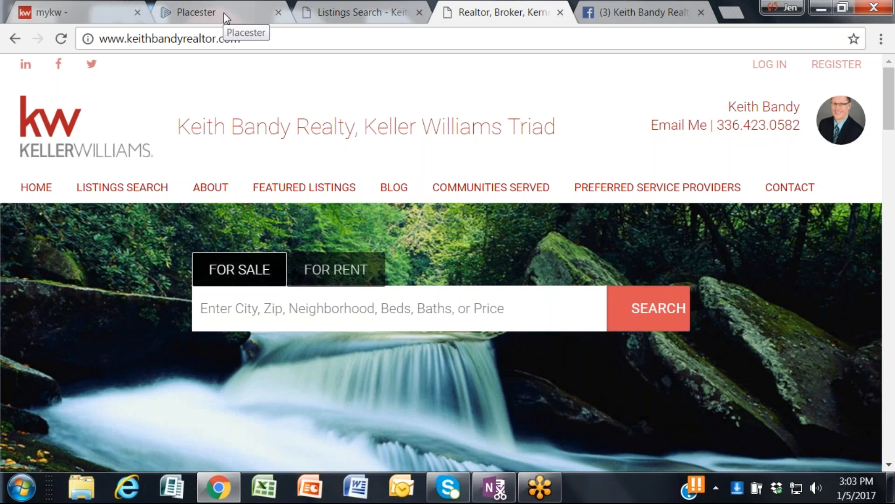
click(226, 18)
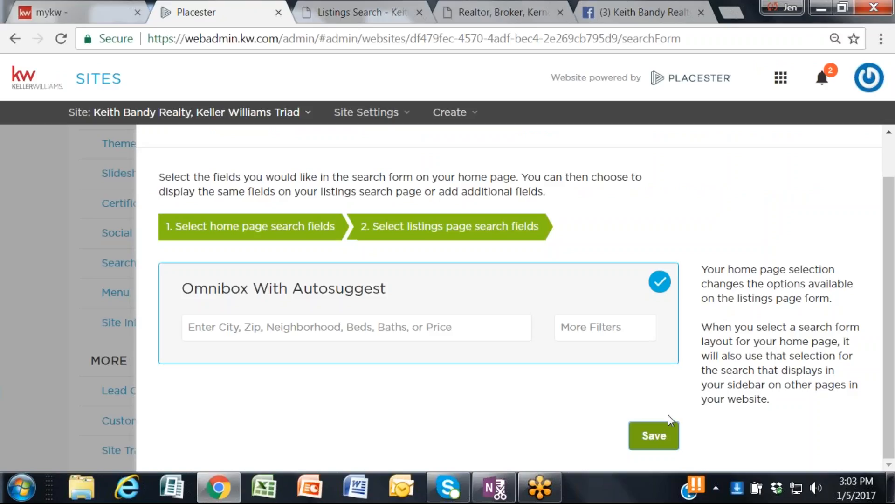
click(658, 441)
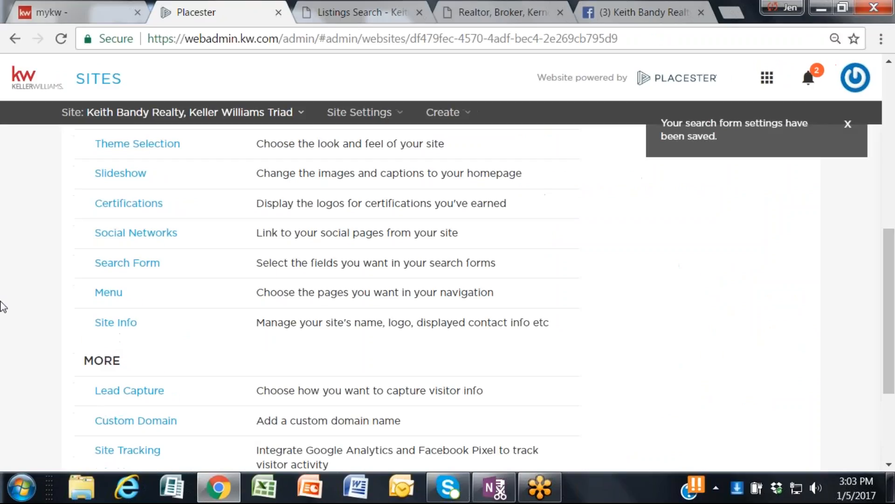
Step: Open the website's Menu configuration and bring its list of pages into view
scroll(20, 294, down, 4)
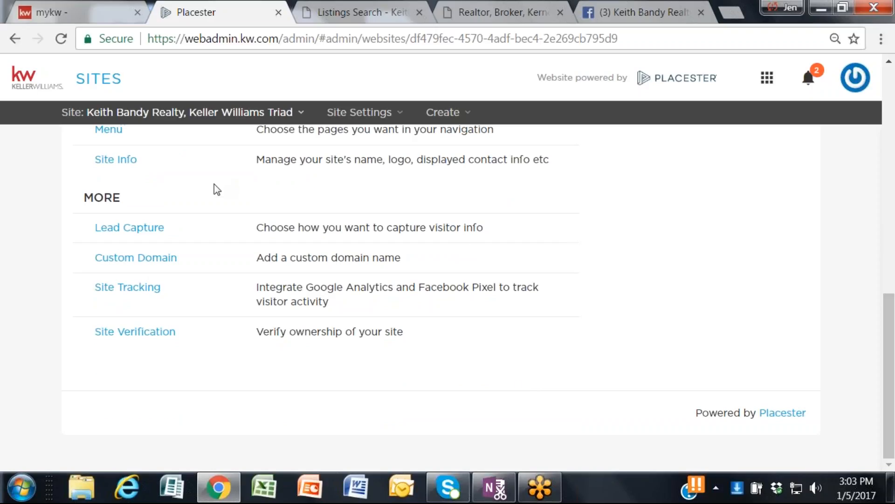
scroll(214, 185, up, 2)
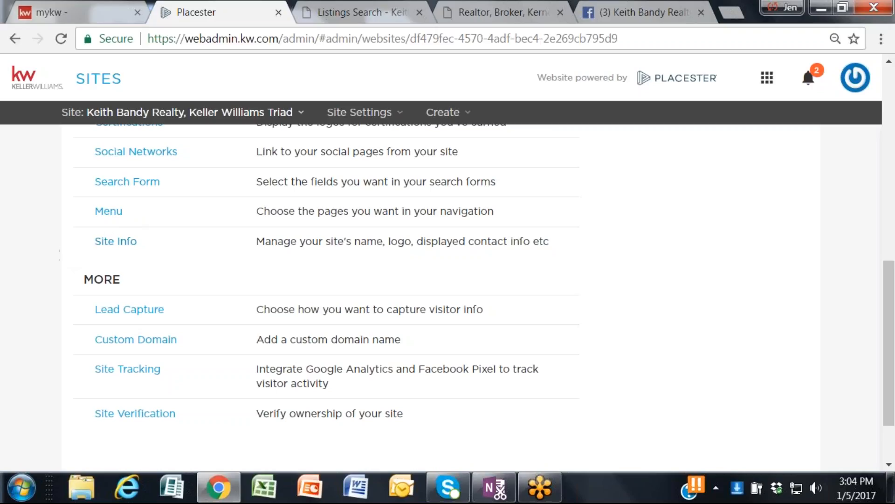
click(107, 212)
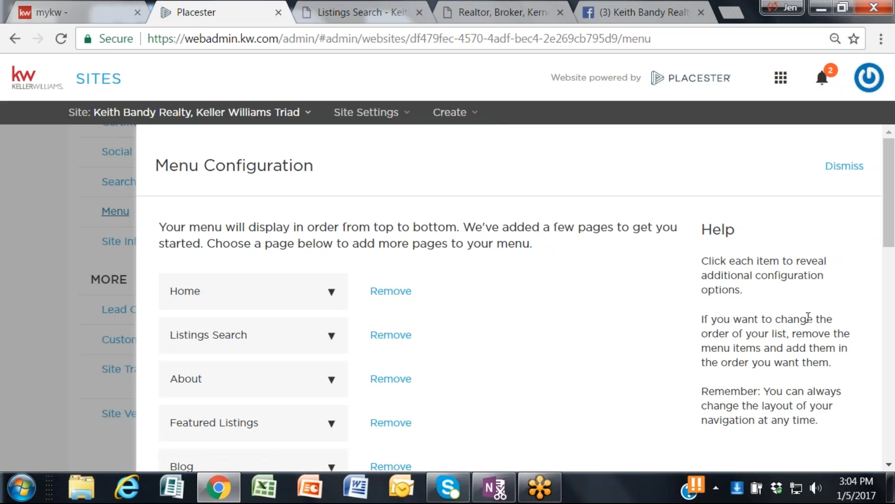
scroll(567, 283, down, 2)
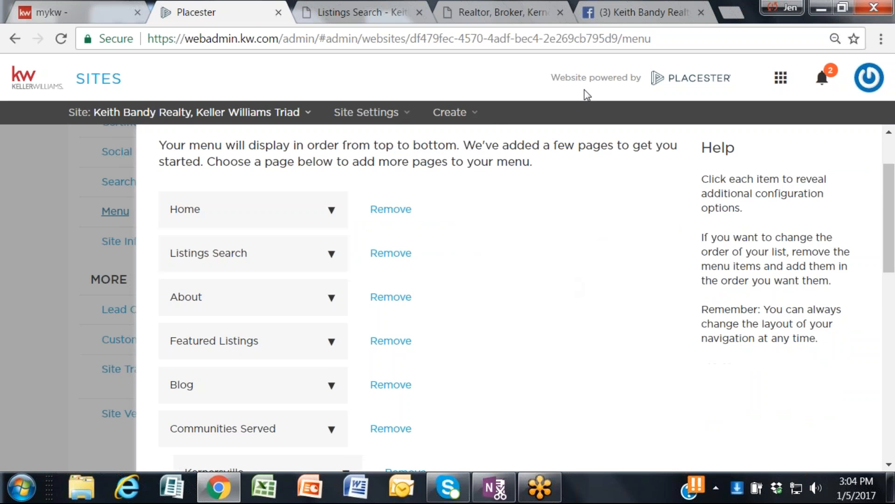
Step: Examine the page links in the live website's navigation bar against the menu configuration
click(480, 17)
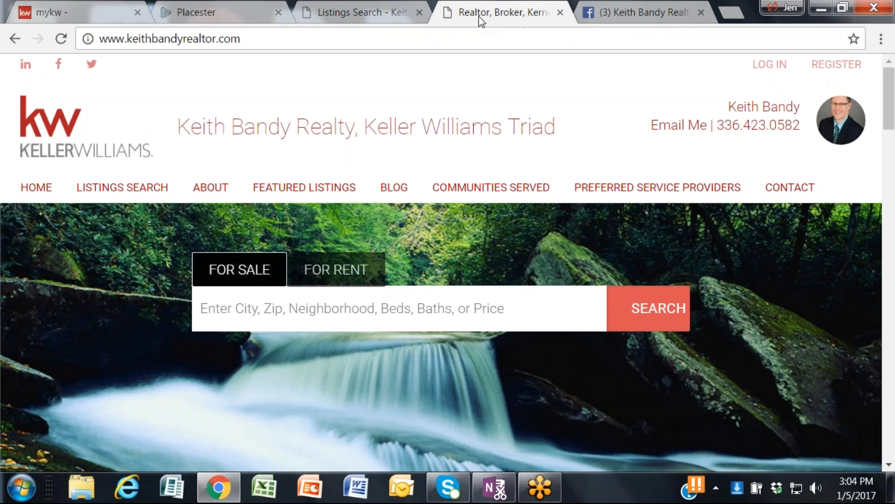
mouse_move(653, 191)
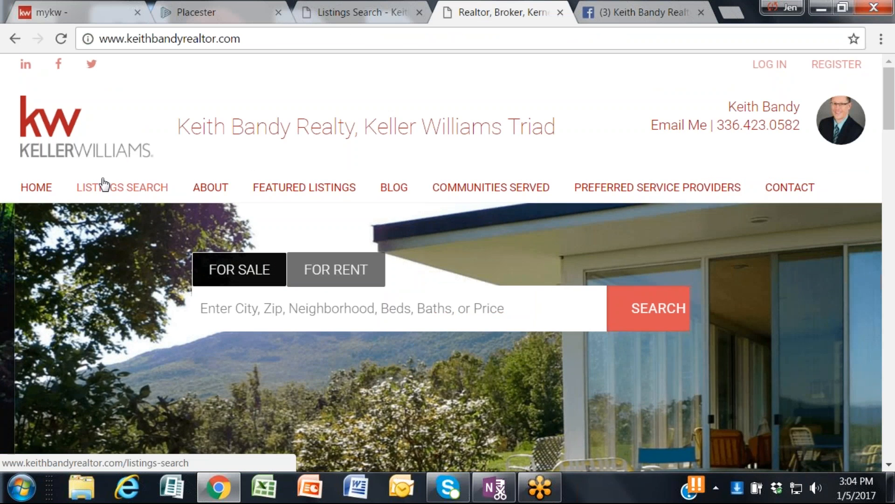
mouse_move(616, 189)
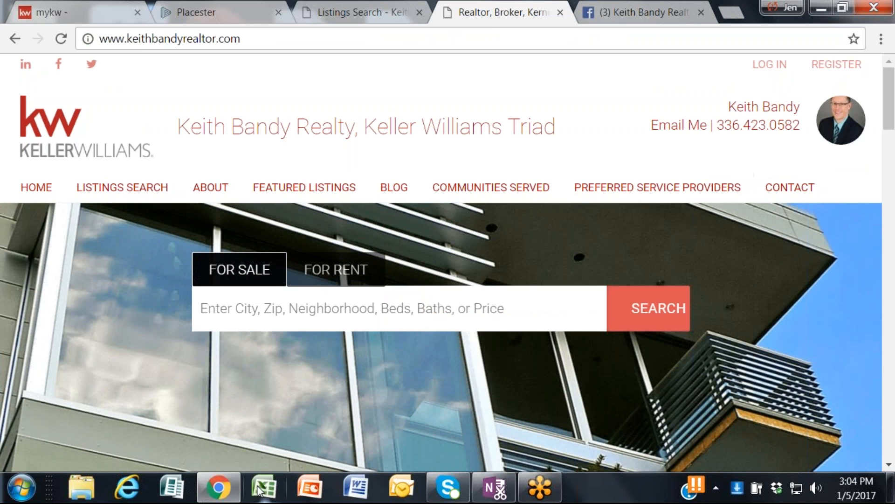
mouse_move(233, 492)
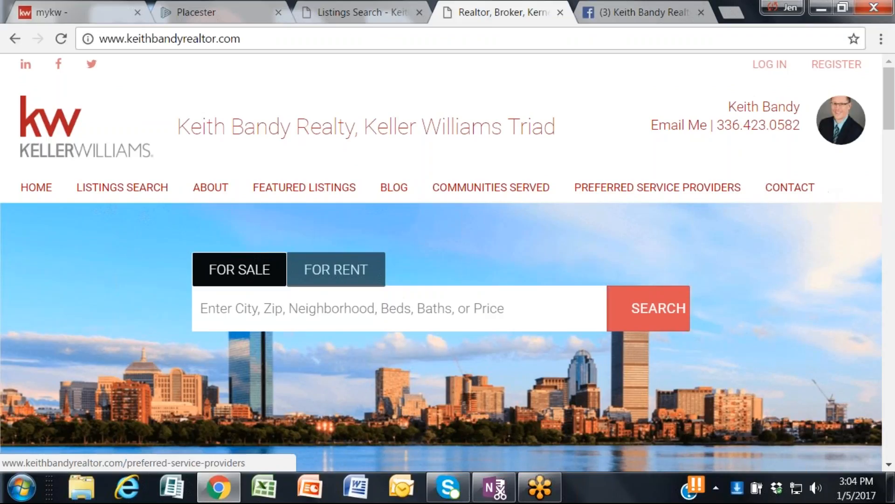
Step: Return to the Placester admin and move the About menu item directly below Home, ahead of Listings Search
click(200, 8)
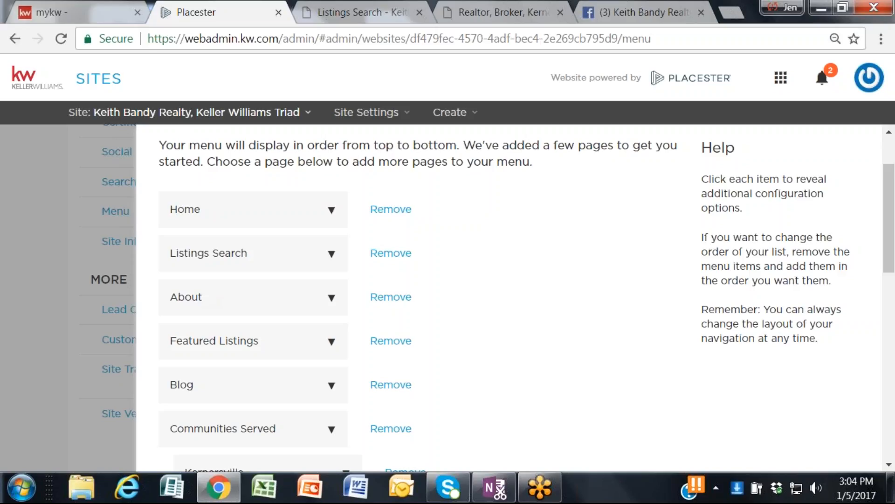
drag(210, 296, 200, 242)
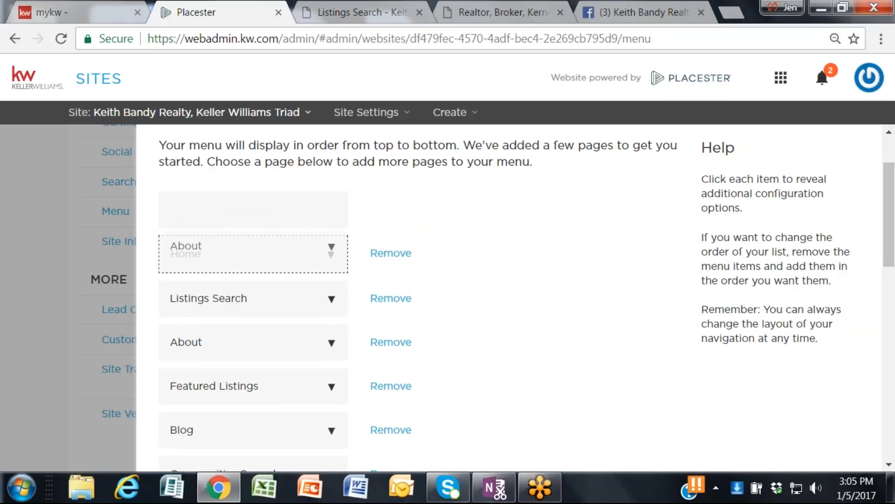
mouse_move(200, 241)
mouse_down()
mouse_move(201, 280)
mouse_move(214, 247)
mouse_up()
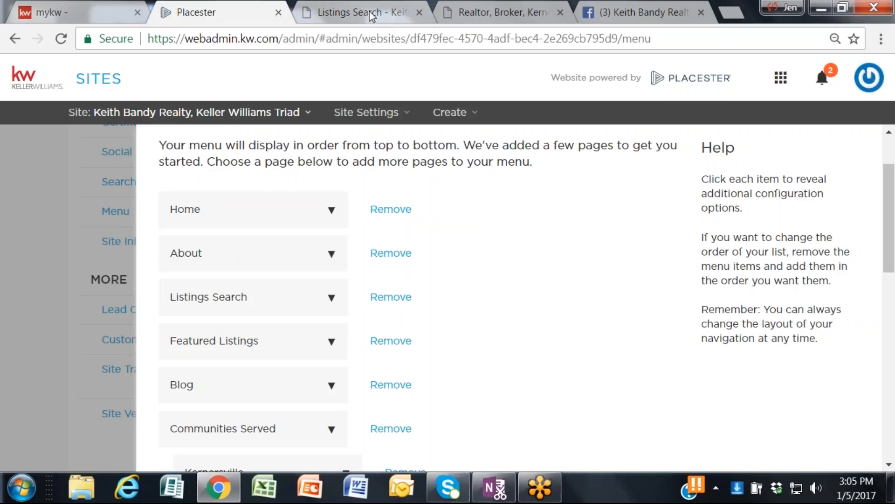
Step: Close the Listings Search browser tab, reload the live website to check its menu, and return to the Placester admin
click(420, 13)
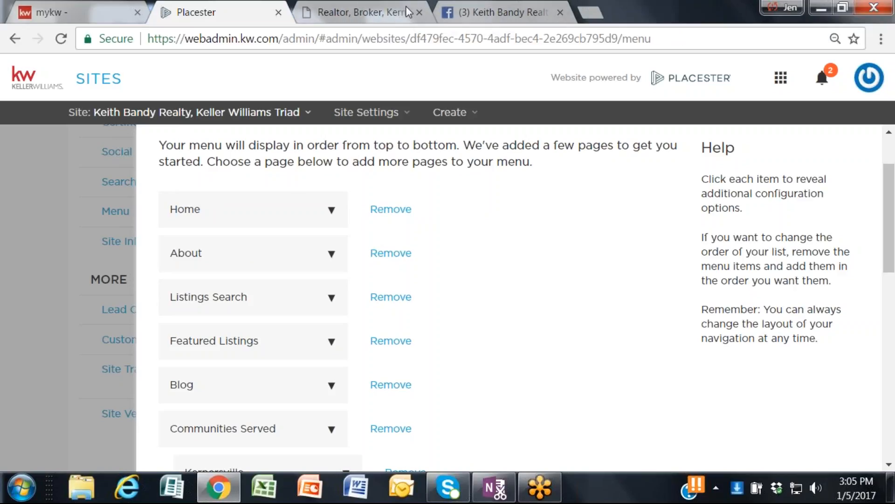
click(352, 10)
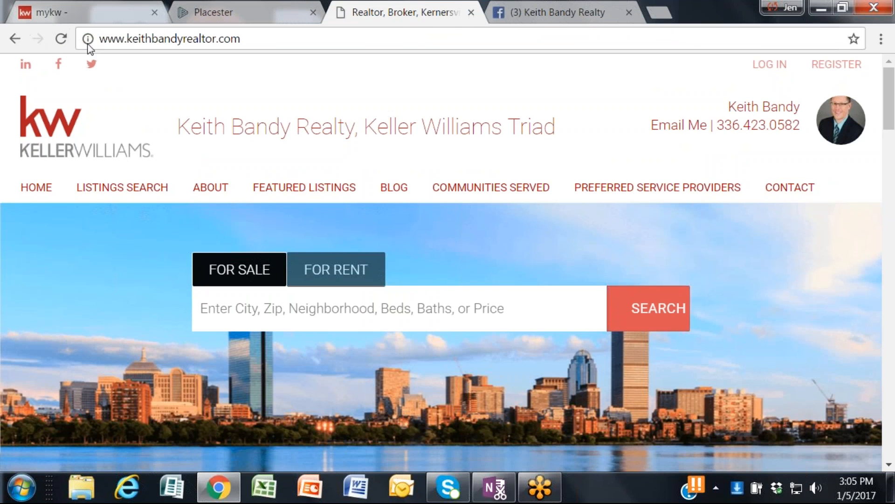
click(60, 46)
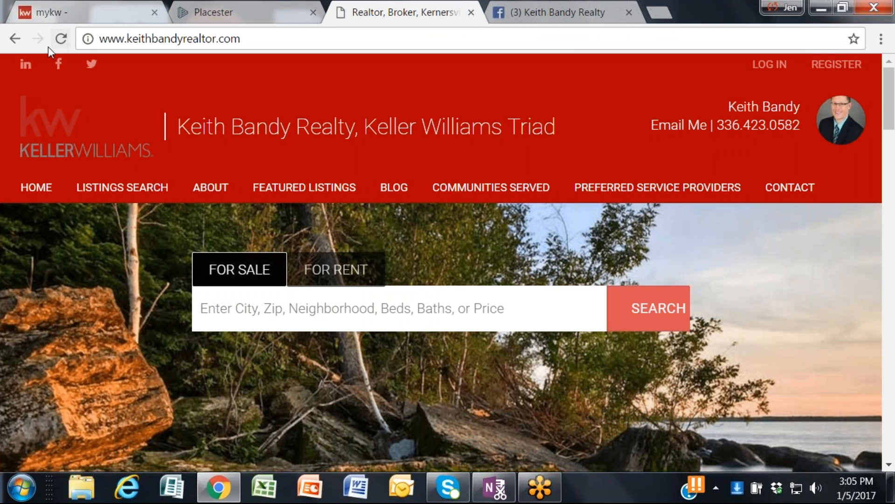
click(208, 7)
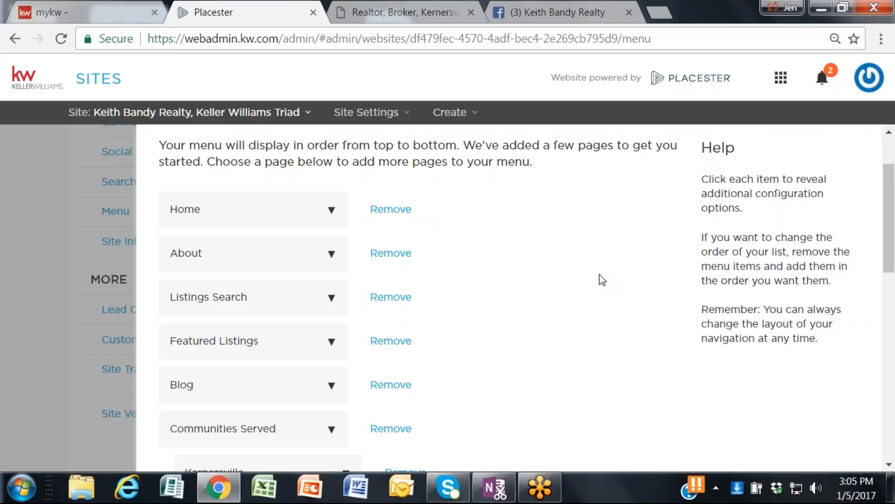
Step: Examine the nested city pages under Communities Served and compare them with the live website's navigation
scroll(545, 317, down, 2)
scroll(522, 327, up, 2)
scroll(224, 305, down, 2)
scroll(221, 308, down, 2)
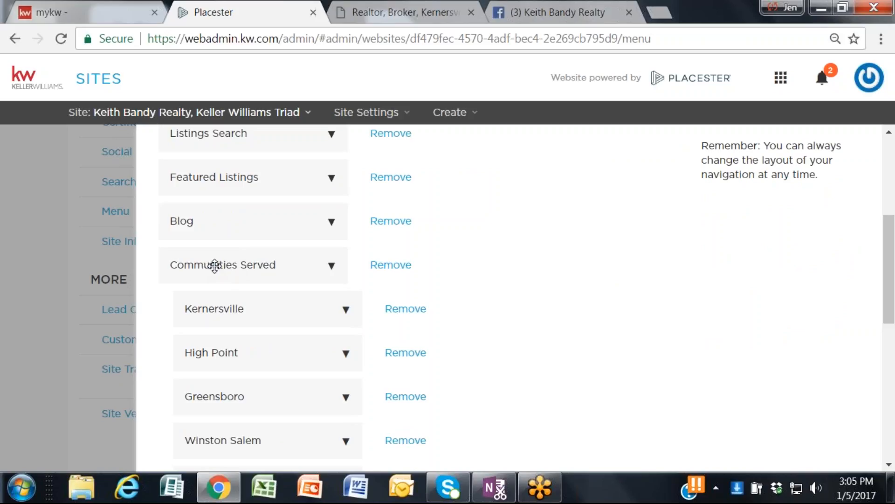
scroll(217, 262, down, 2)
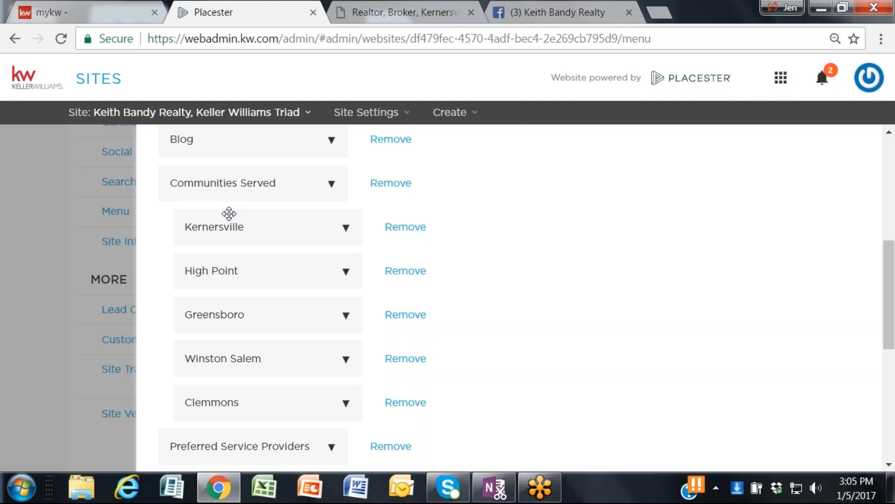
click(384, 12)
mouse_move(550, 177)
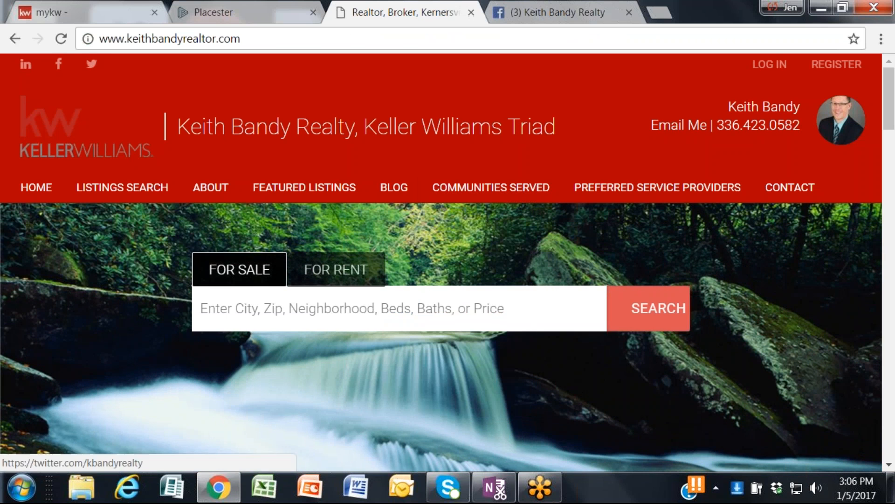
click(207, 18)
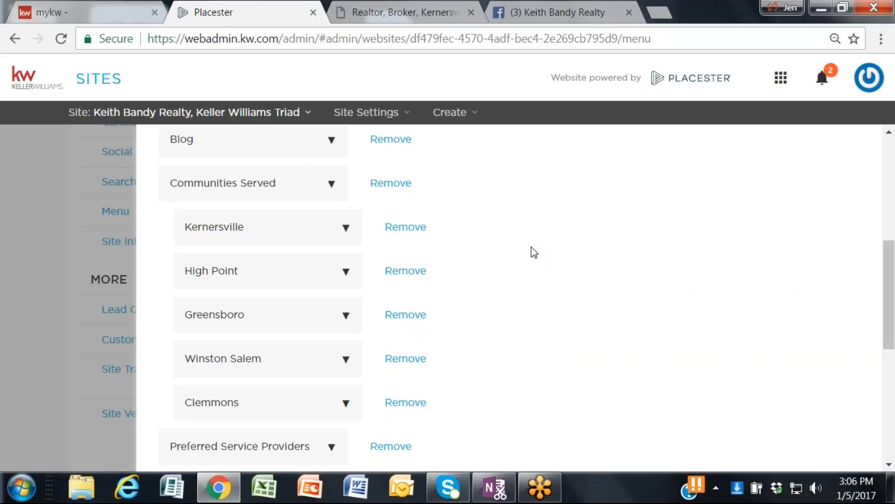
Step: Save the menu configuration and reload the live website to check the order of its navigation links
scroll(531, 247, down, 3)
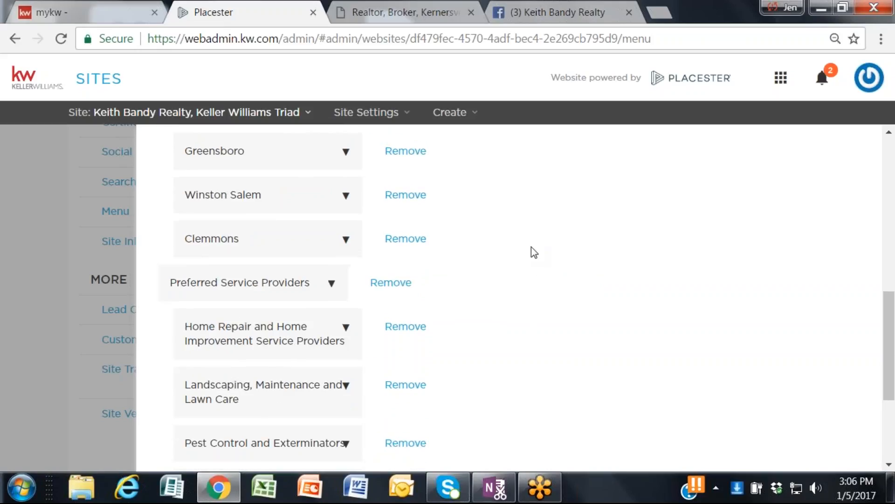
scroll(531, 252, down, 3)
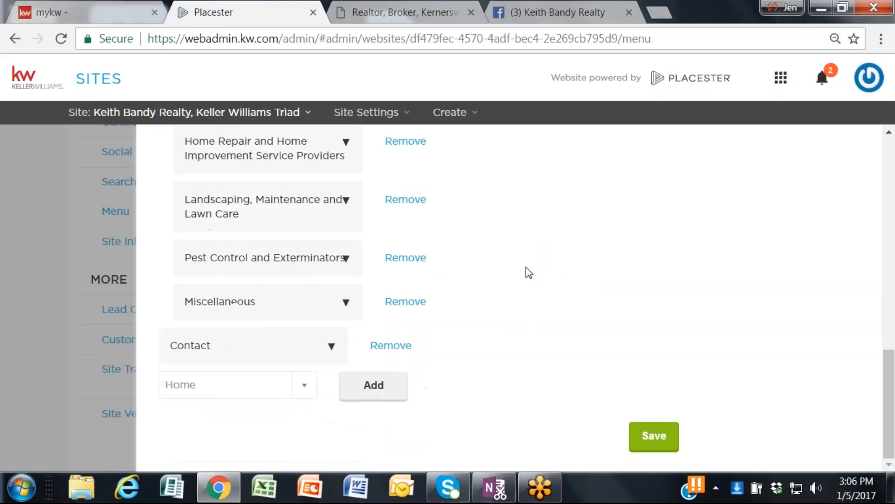
click(667, 437)
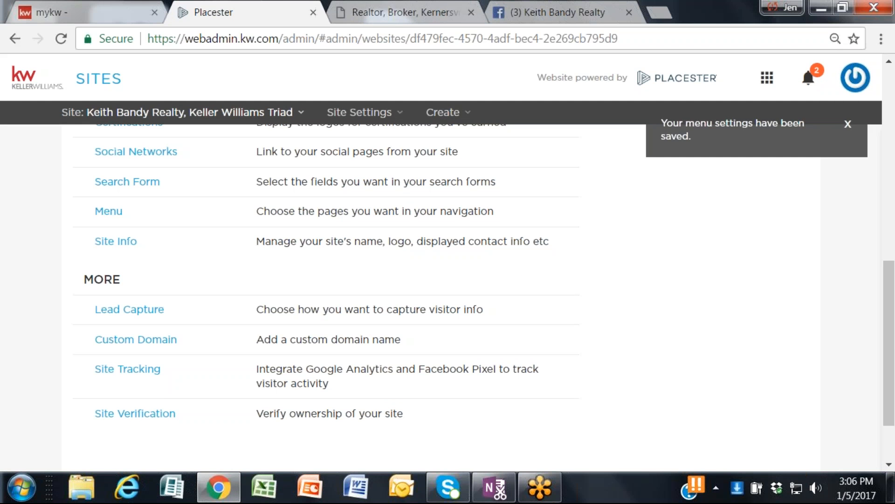
click(390, 14)
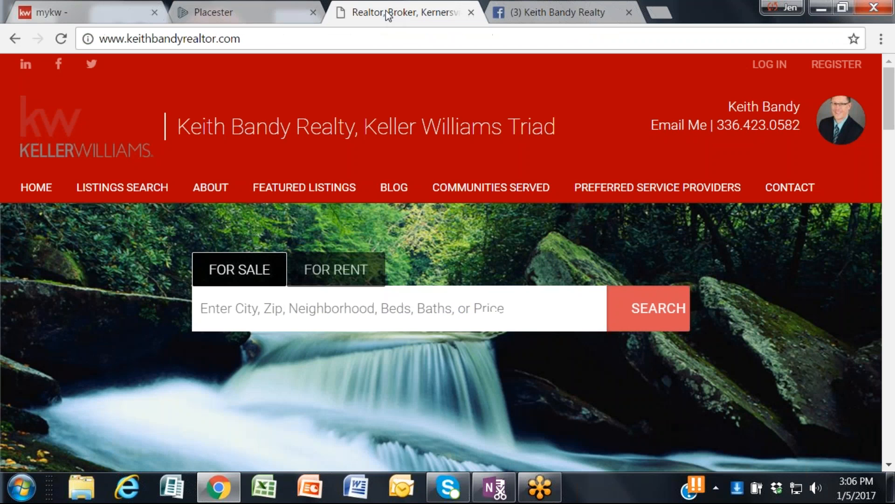
click(61, 39)
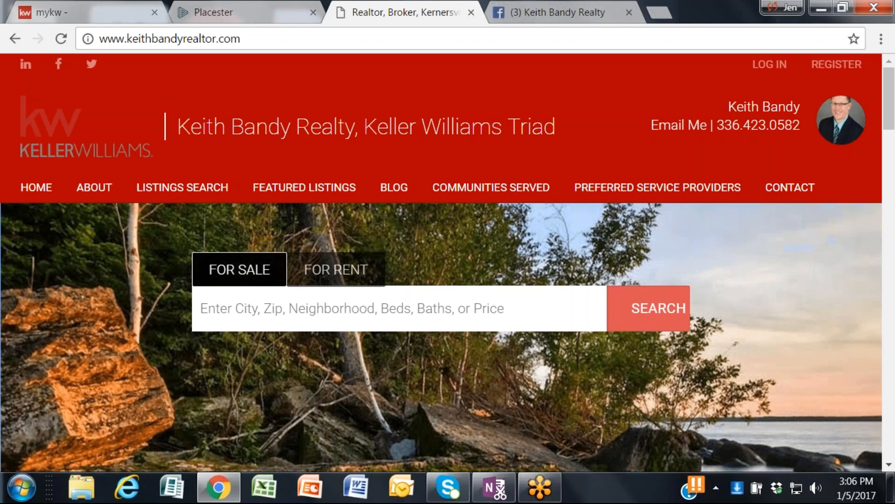
Step: Return to the Placester admin and open the Site Info settings
click(236, 8)
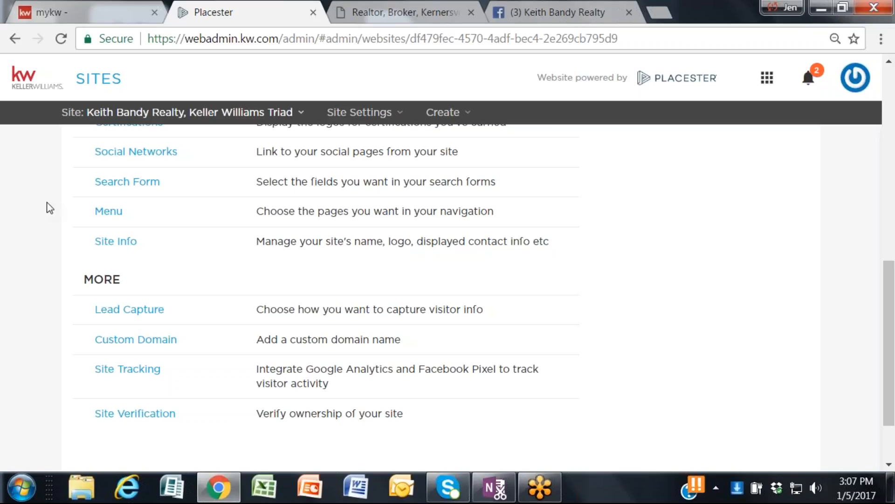
click(114, 242)
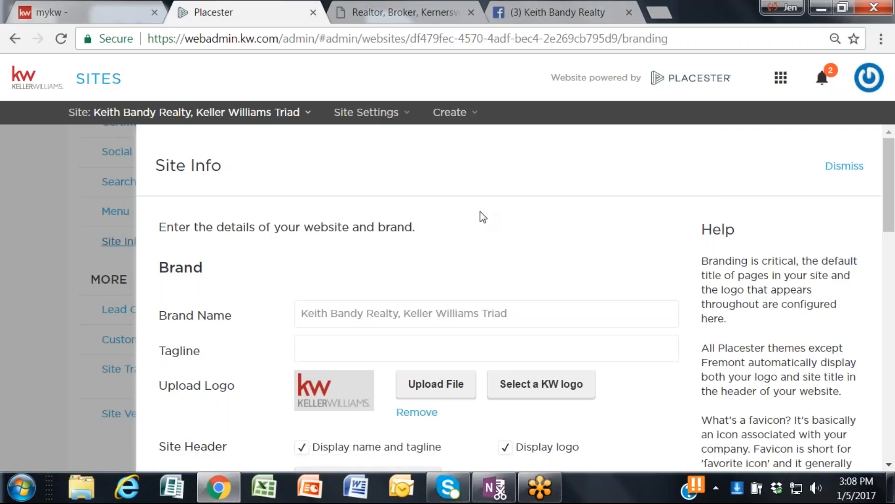
Step: Examine the brand name, logo, site header and favicon settings, look at the Facebook tab's icon, and return to the Placester admin
scroll(483, 216, down, 2)
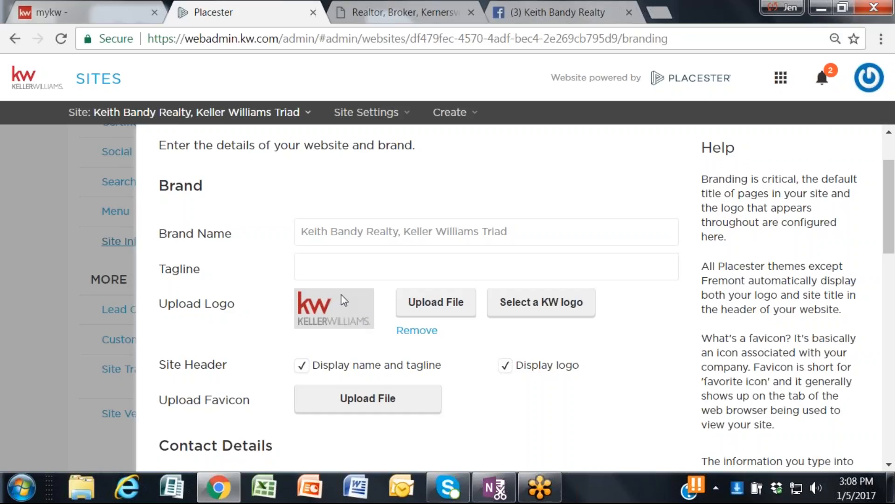
scroll(344, 300, down, 2)
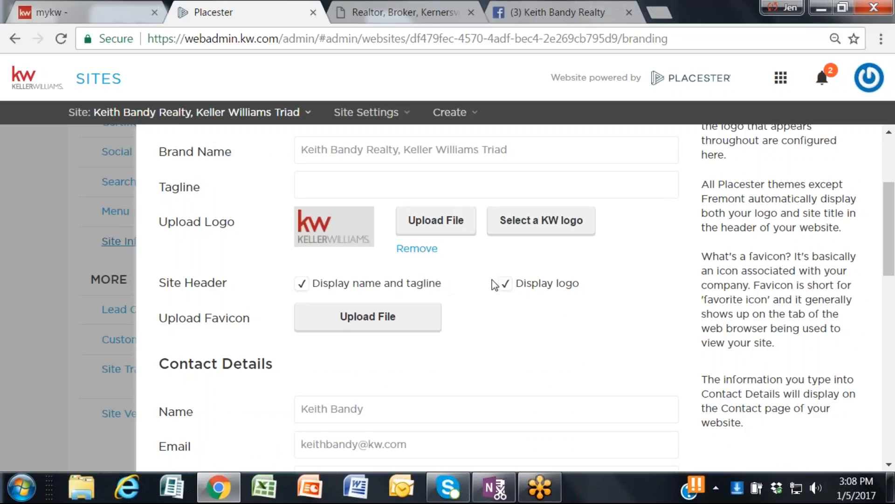
scroll(494, 285, up, 2)
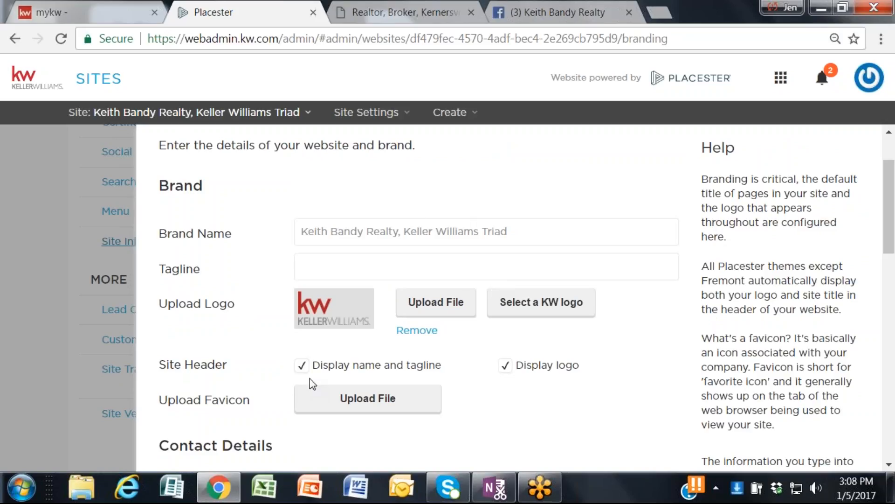
scroll(323, 383, down, 2)
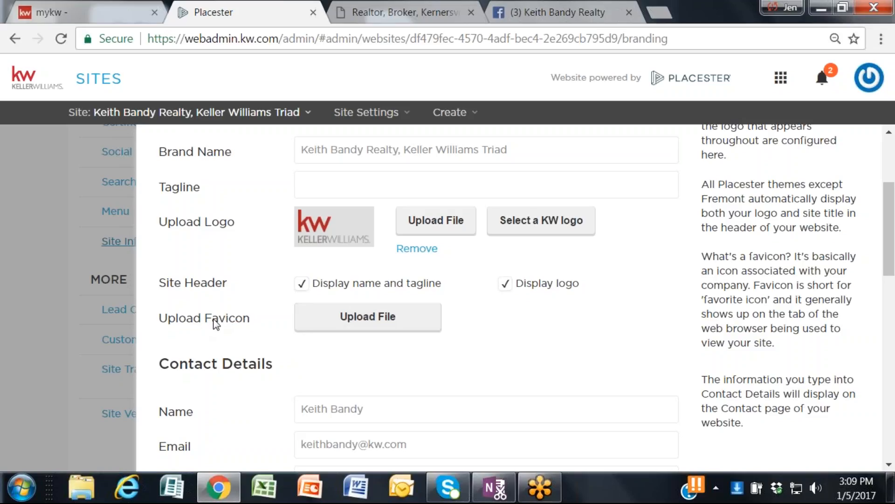
click(534, 13)
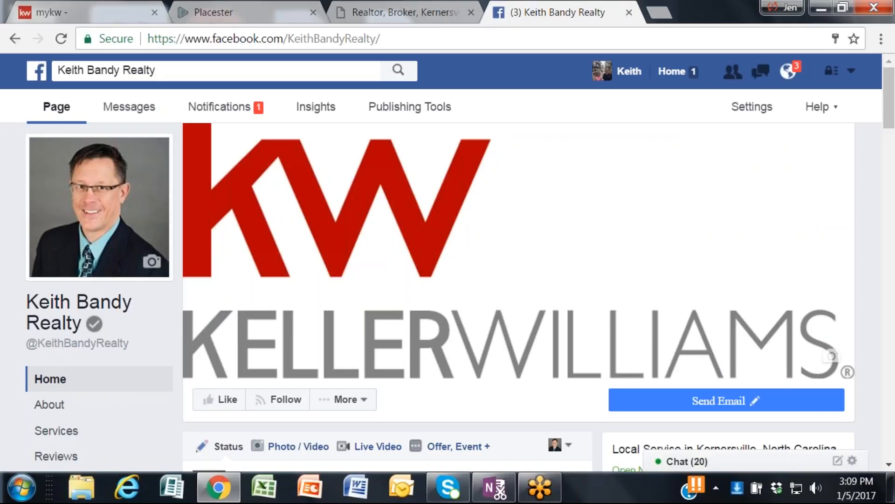
click(268, 12)
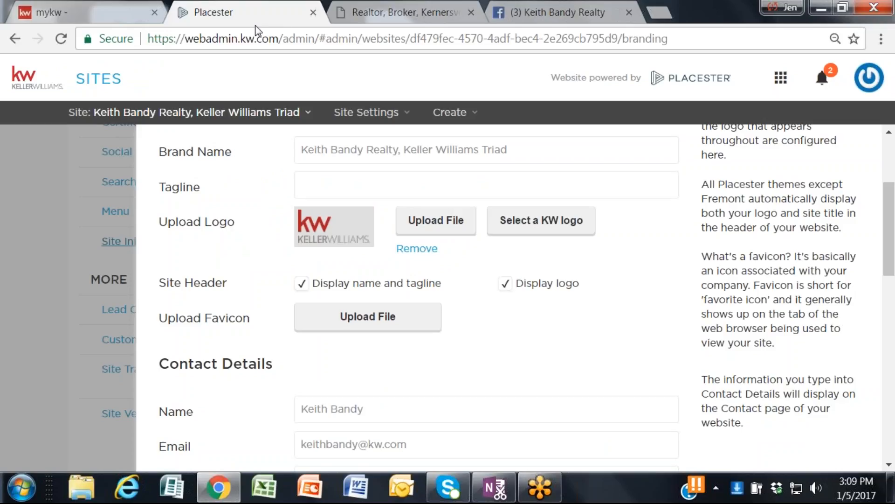
Step: Review the Contact Details and Office Details sections of the Site Info form
scroll(540, 320, down, 2)
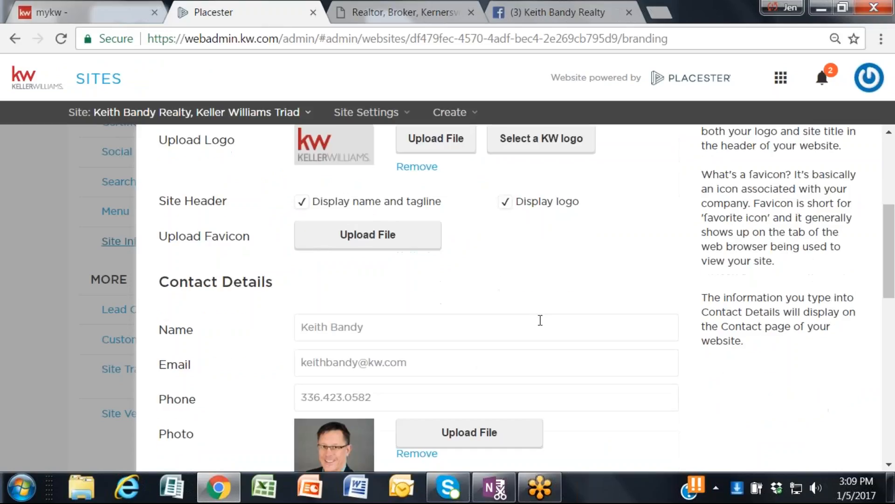
scroll(553, 275, down, 2)
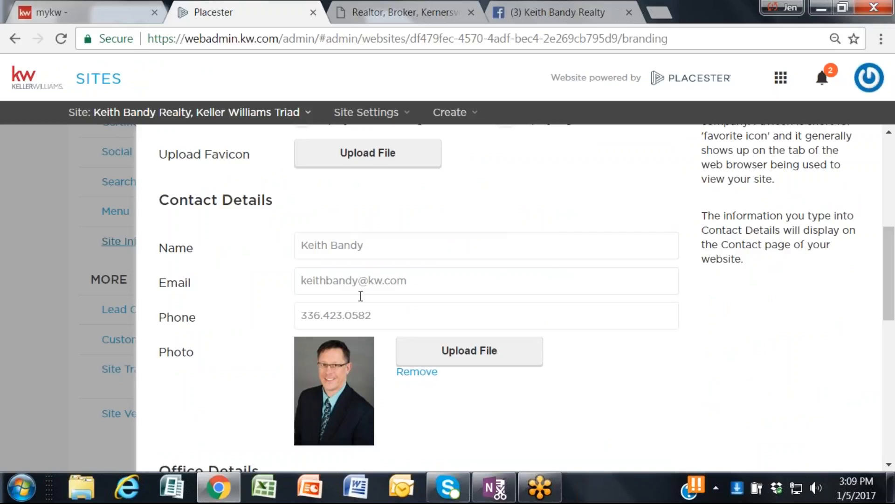
scroll(406, 304, down, 4)
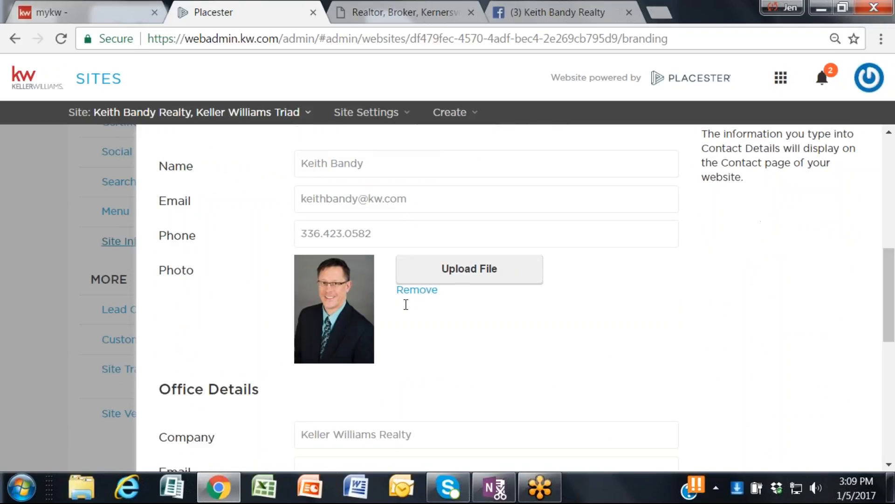
scroll(404, 308, up, 2)
scroll(374, 404, down, 3)
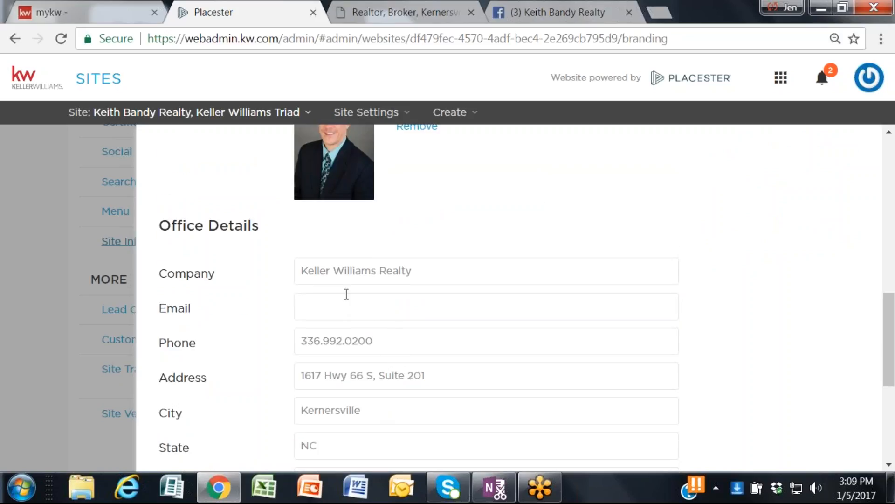
scroll(348, 293, down, 2)
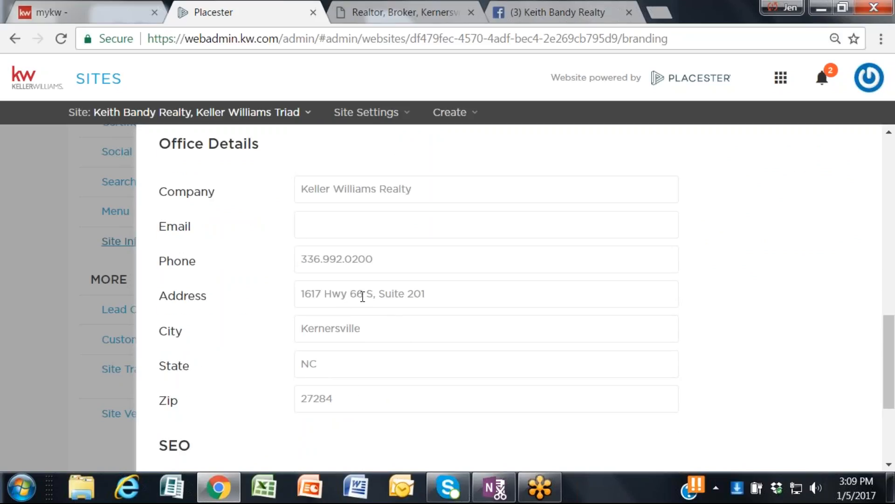
Step: Examine the SEO meta title and meta description, and recheck the office and brand details above them
scroll(363, 334, down, 2)
scroll(364, 334, up, 2)
scroll(342, 188, up, 2)
scroll(342, 187, down, 2)
scroll(590, 341, down, 4)
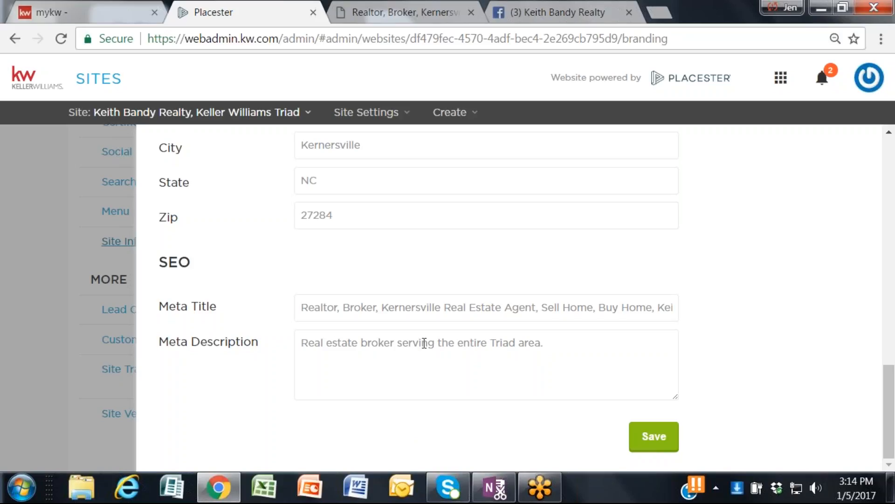
scroll(336, 342, up, 3)
scroll(336, 342, up, 10)
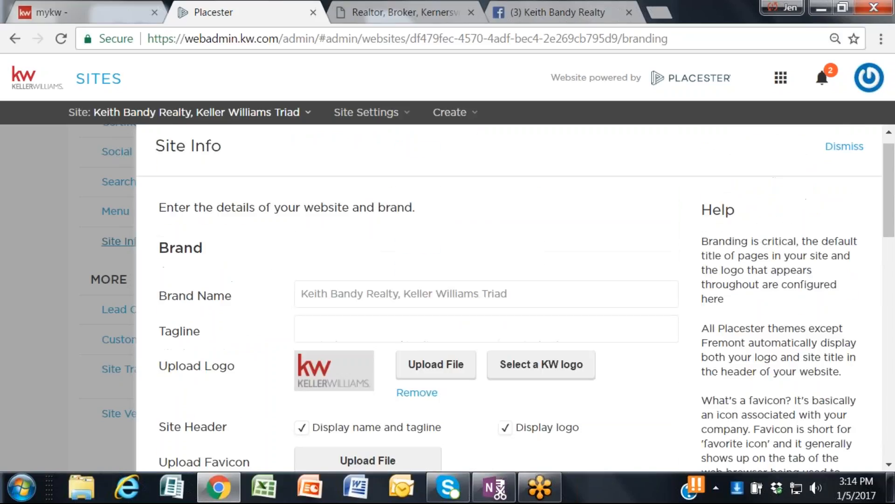
Step: Replace the whole SEO meta title with the agent's full name followed by "Realtor"
scroll(323, 357, down, 6)
scroll(321, 353, down, 6)
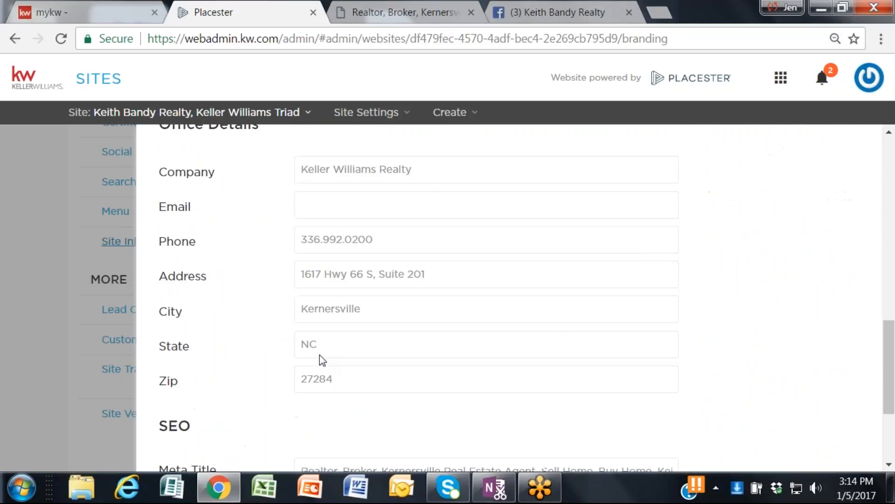
scroll(320, 354, down, 3)
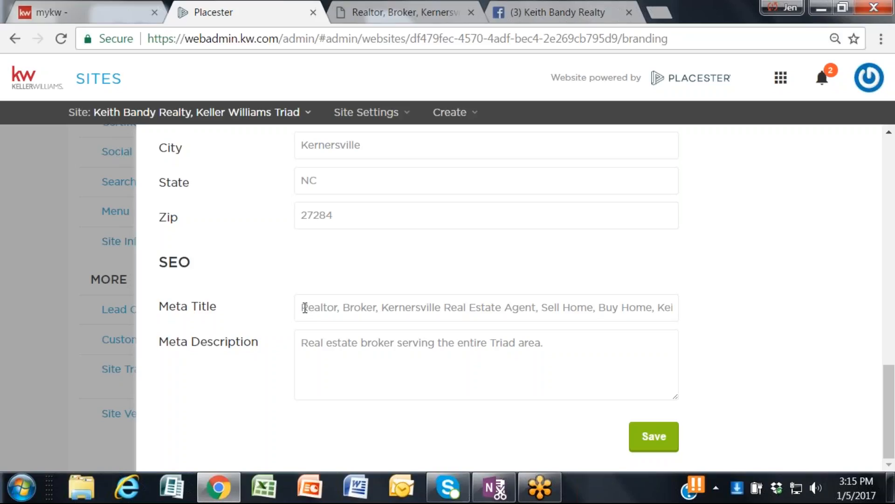
drag(301, 308, 612, 307)
drag(650, 278, 770, 272)
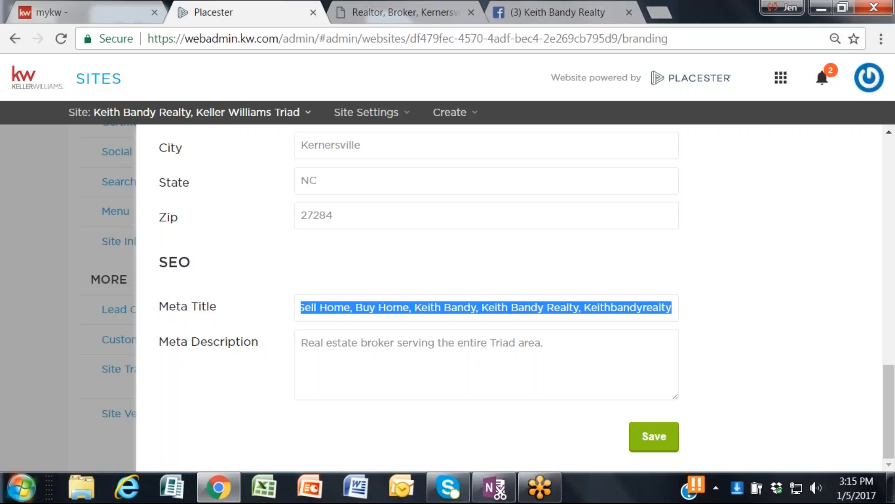
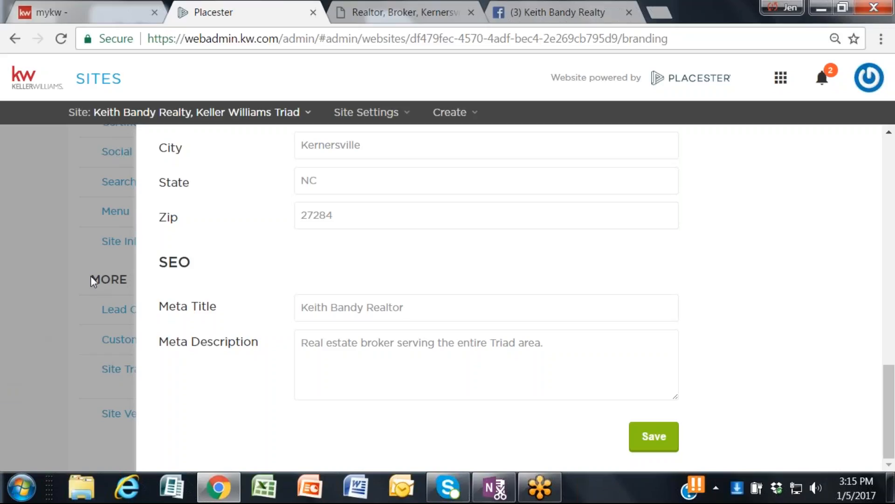
Step: Rewrite the word after the agent's name in the meta title in capitals as "REALTOR"
key(BackSpace)
key(BackSpace)
key(BackSpace)
key(BackSpace)
key(BackSpace)
key(BackSpace)
key(BackSpace)
text(EA:TOR)
key(BackSpace)
key(BackSpace)
key(BackSpace)
key(BackSpace)
text(LTOR)
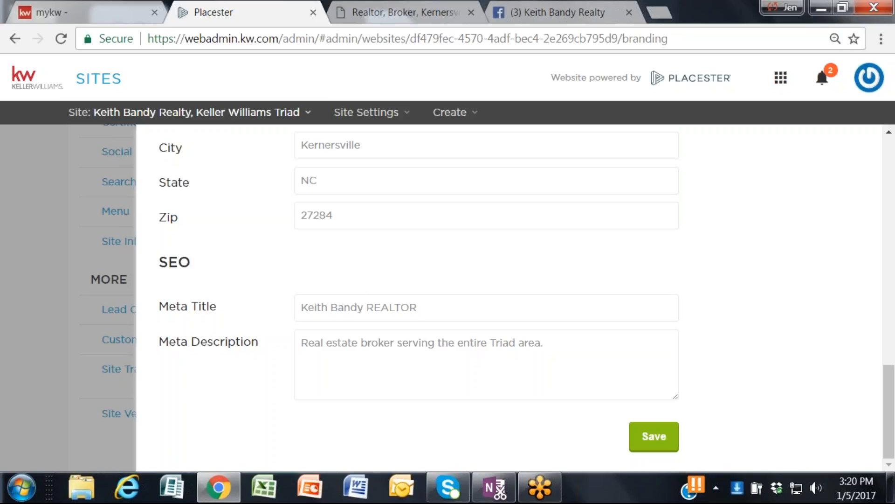
Step: Browse the selectable Keller Williams brand logos for the site logo, and leave the picker without choosing one
scroll(429, 256, up, 10)
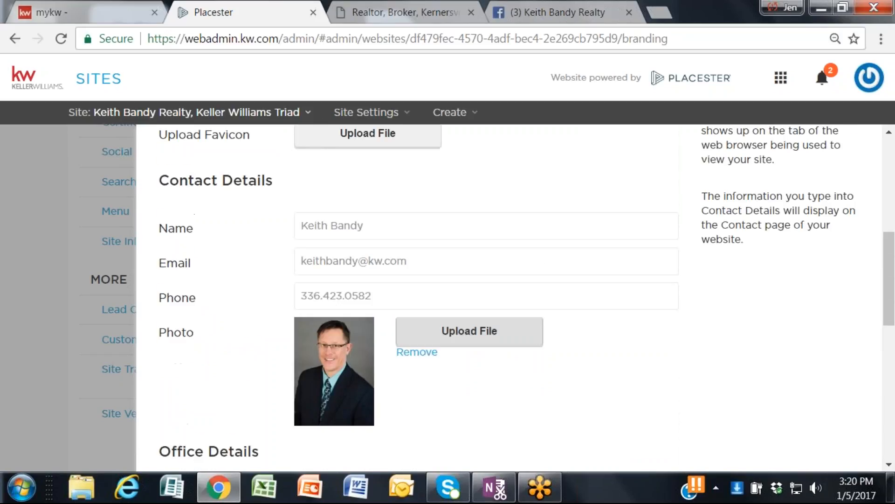
scroll(430, 256, up, 5)
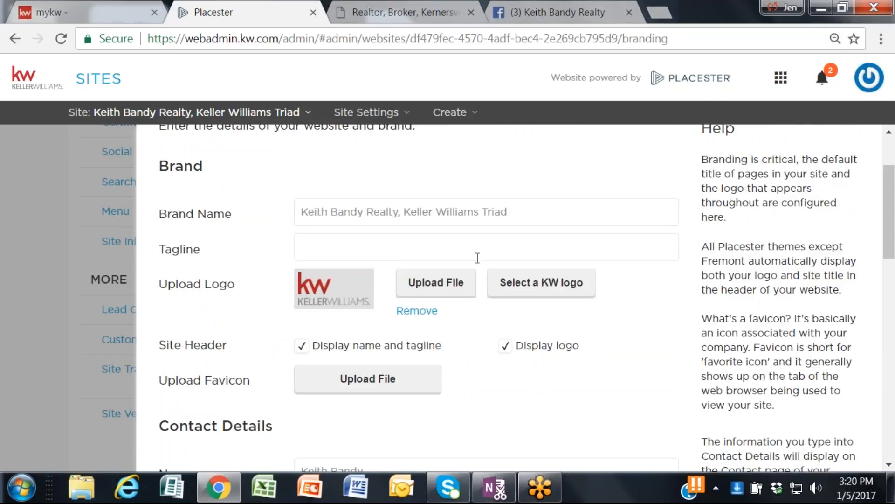
click(567, 289)
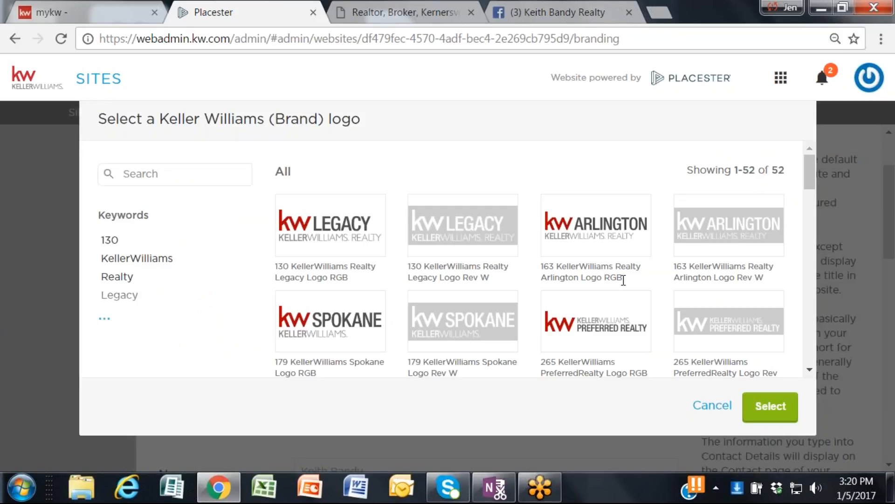
scroll(624, 280, down, 2)
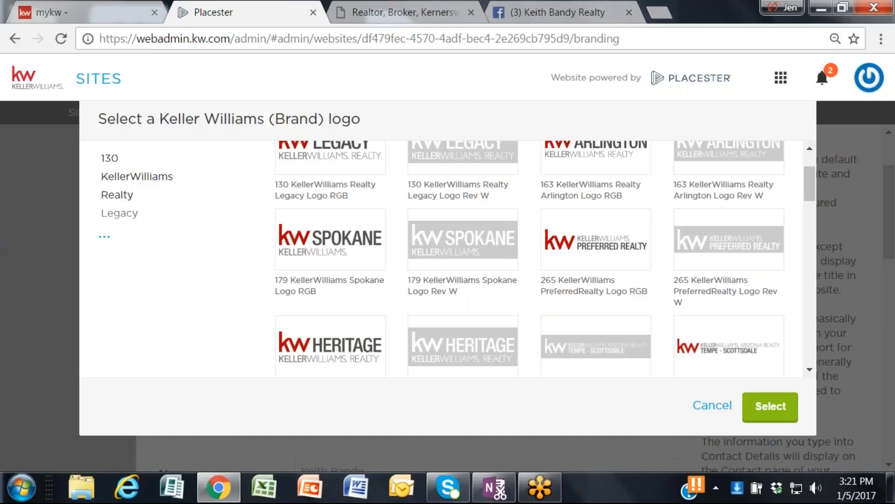
scroll(332, 280, down, 5)
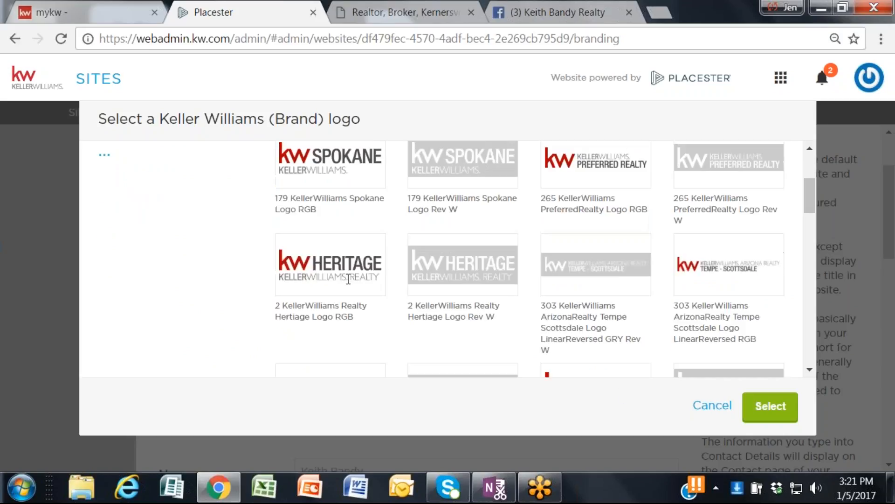
scroll(331, 224, down, 18)
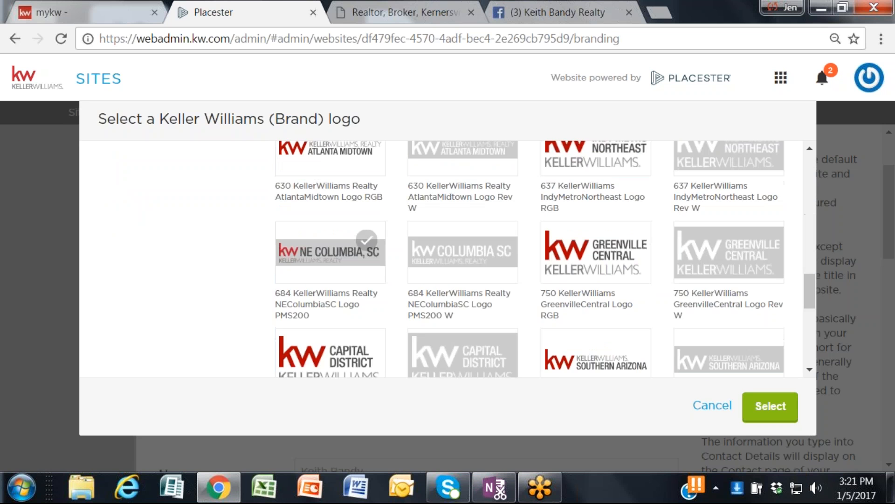
scroll(367, 210, down, 3)
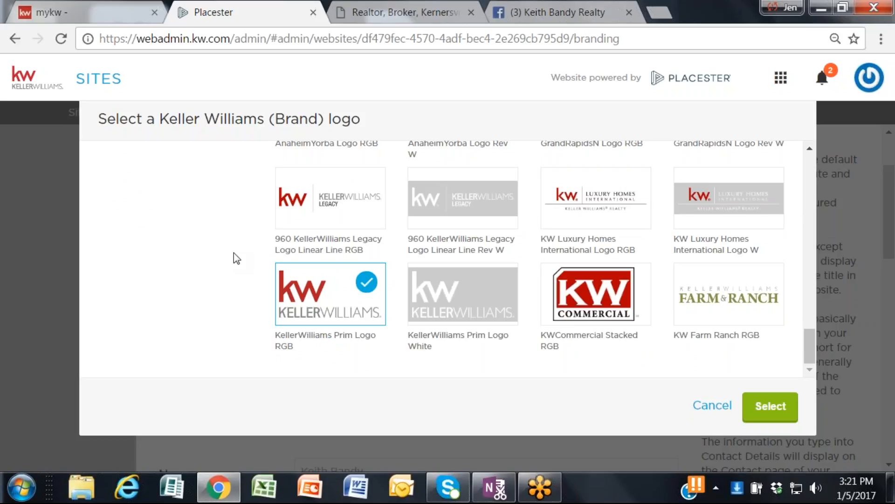
scroll(233, 253, up, 2)
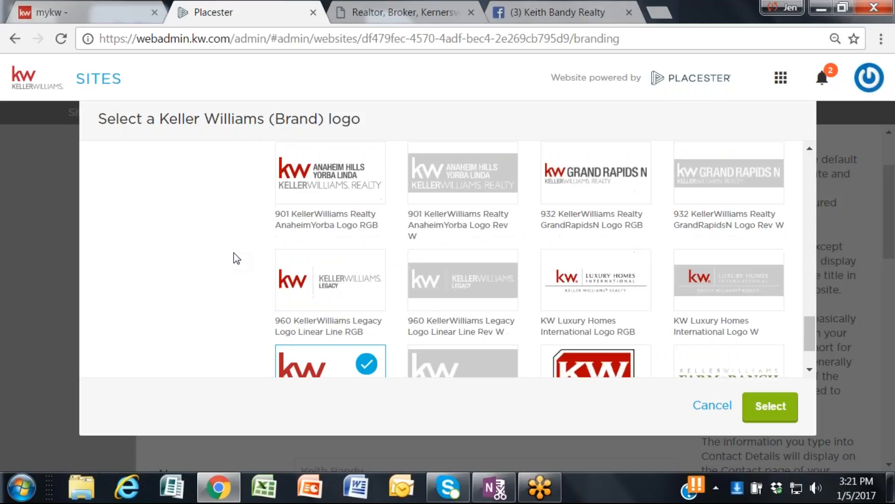
scroll(233, 253, up, 2)
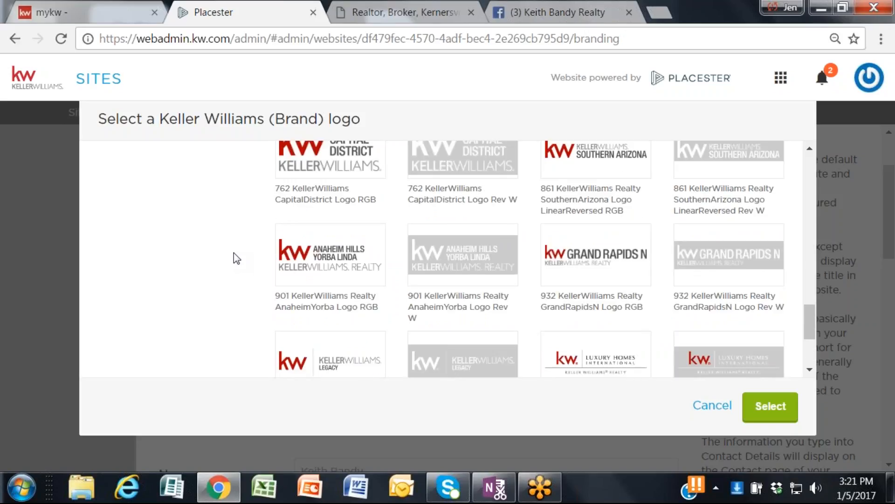
scroll(233, 253, up, 4)
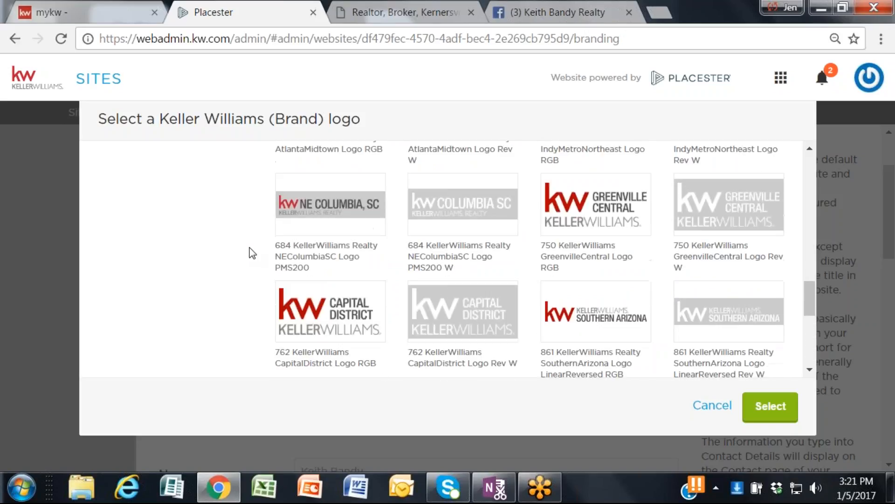
scroll(250, 248, up, 6)
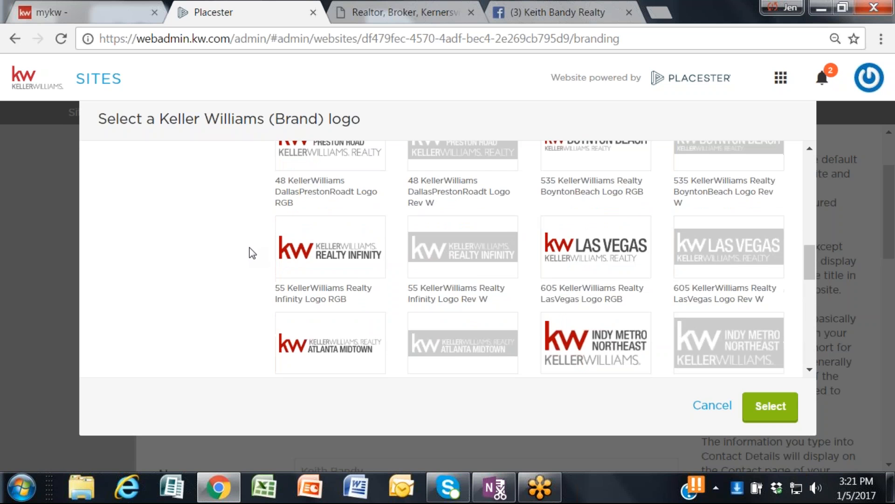
scroll(253, 252, up, 15)
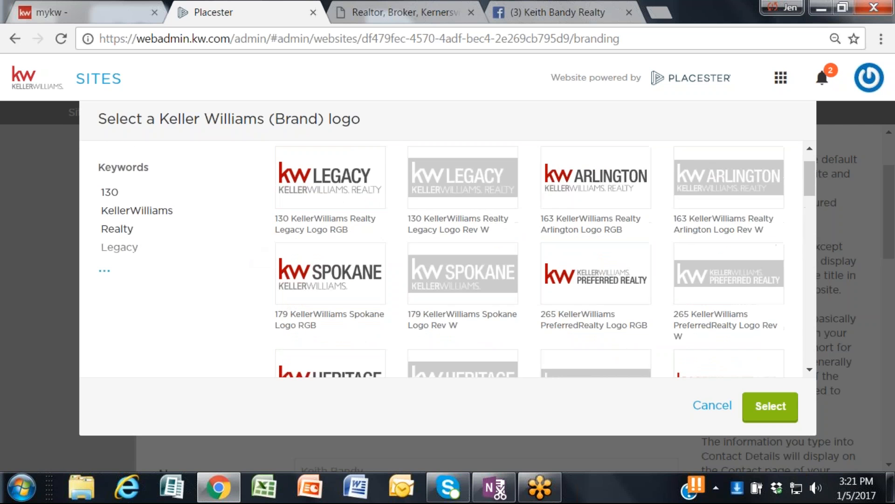
scroll(457, 262, up, 1)
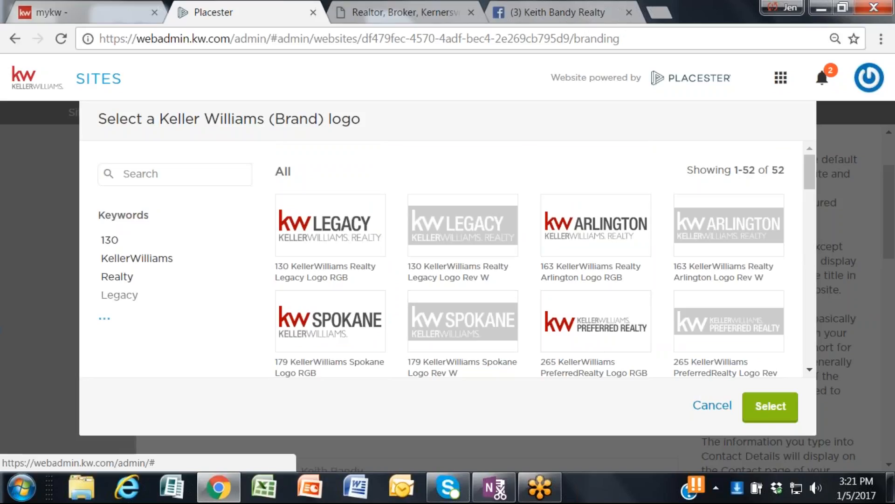
click(712, 405)
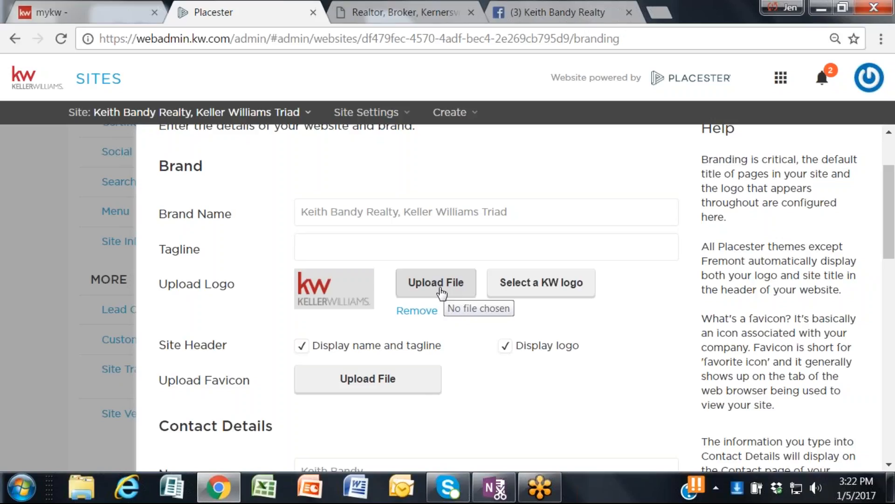
Step: Save the Site Info form with its brand, contact, office and SEO details
scroll(442, 293, down, 2)
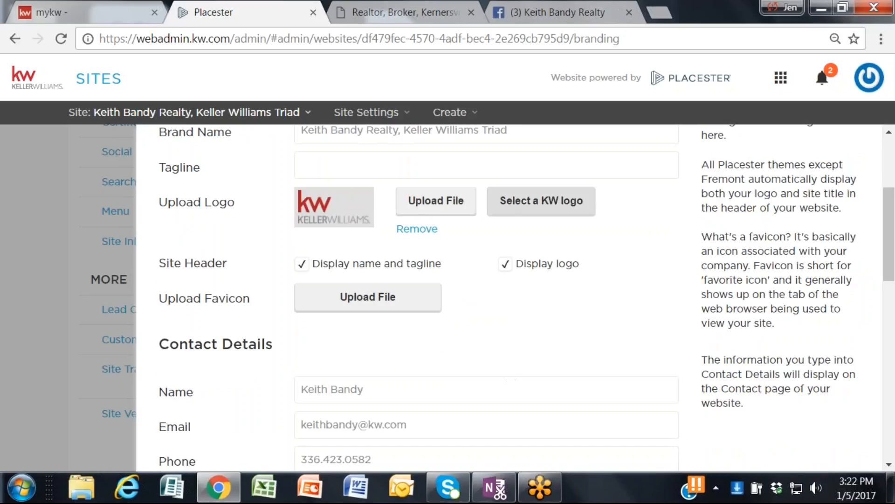
scroll(555, 303, down, 10)
scroll(555, 319, down, 5)
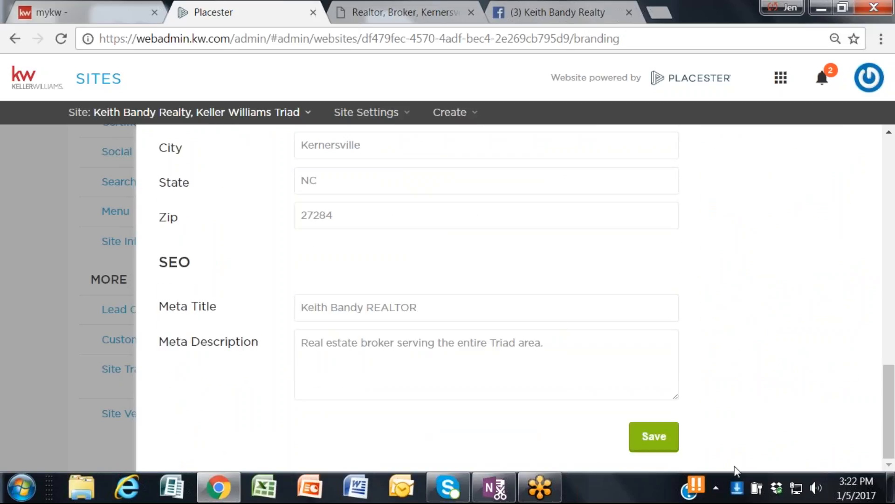
click(663, 448)
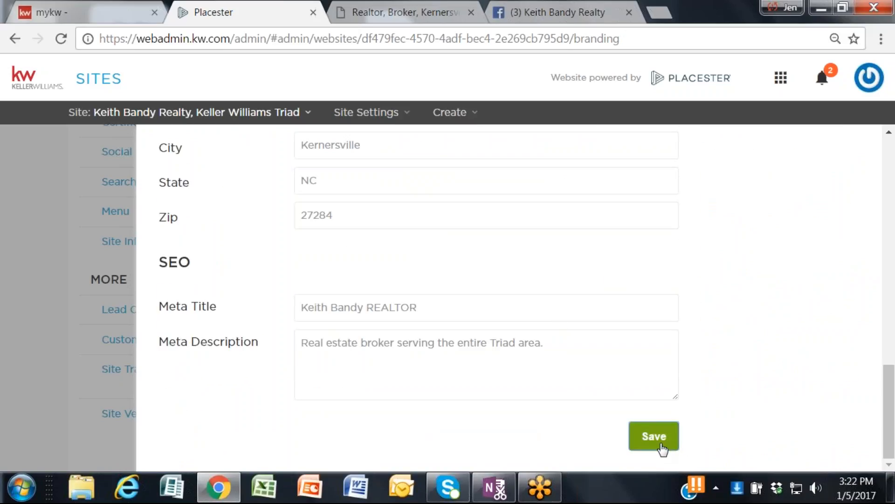
Step: Open the Global Filters settings and check the Specific Listings criteria and the All Listings option
scroll(530, 304, down, 2)
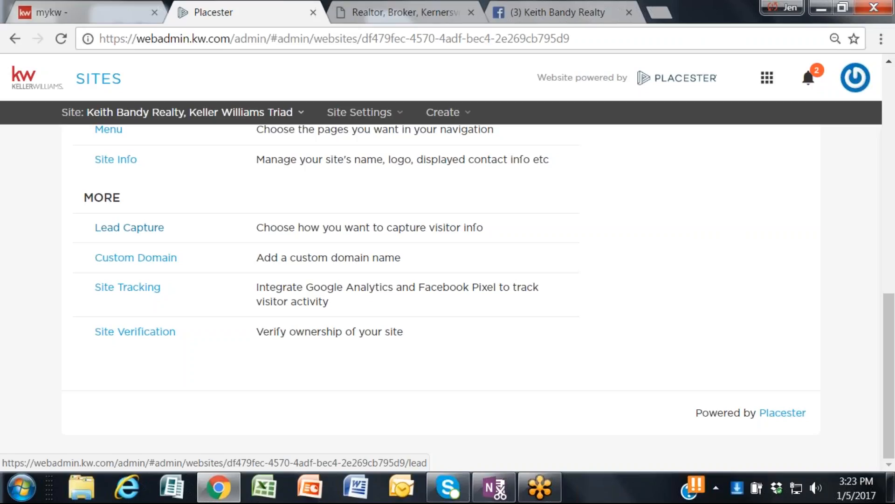
scroll(124, 228, up, 2)
scroll(124, 228, up, 2)
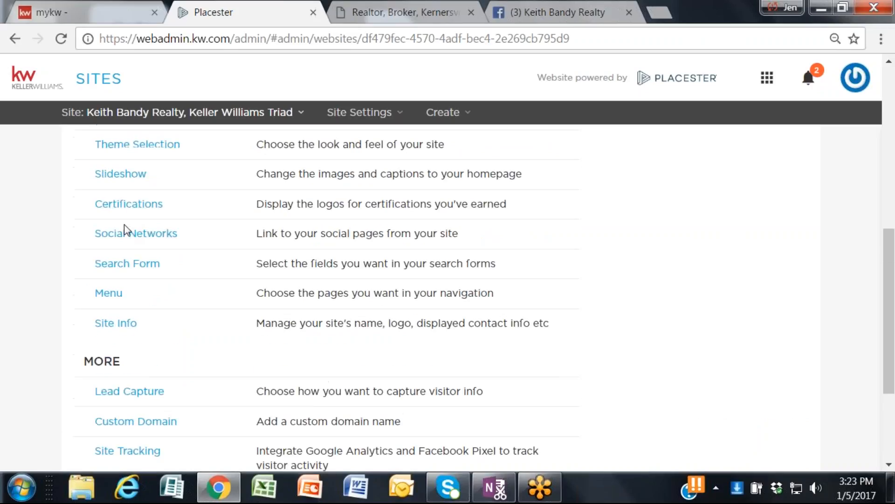
scroll(126, 230, up, 4)
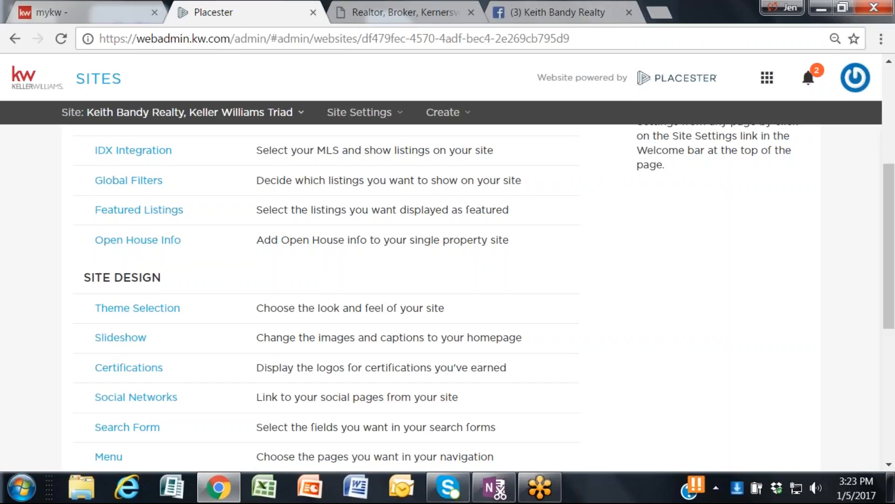
click(142, 182)
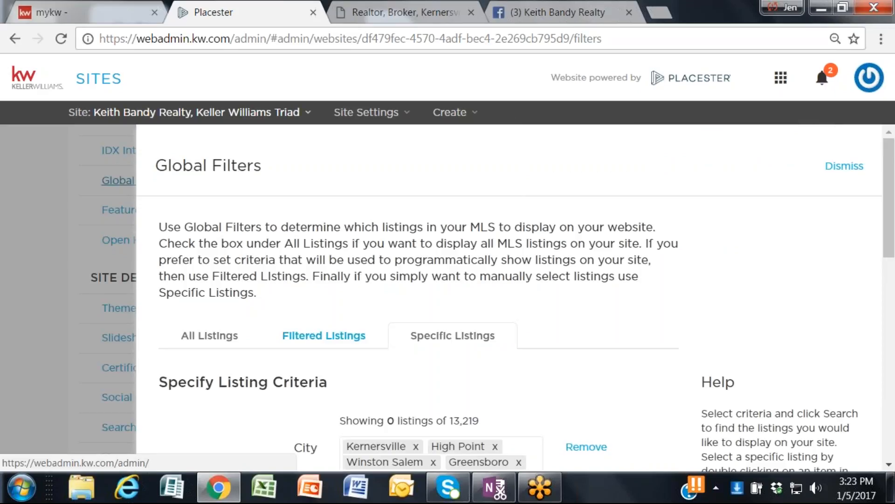
scroll(448, 299, down, 3)
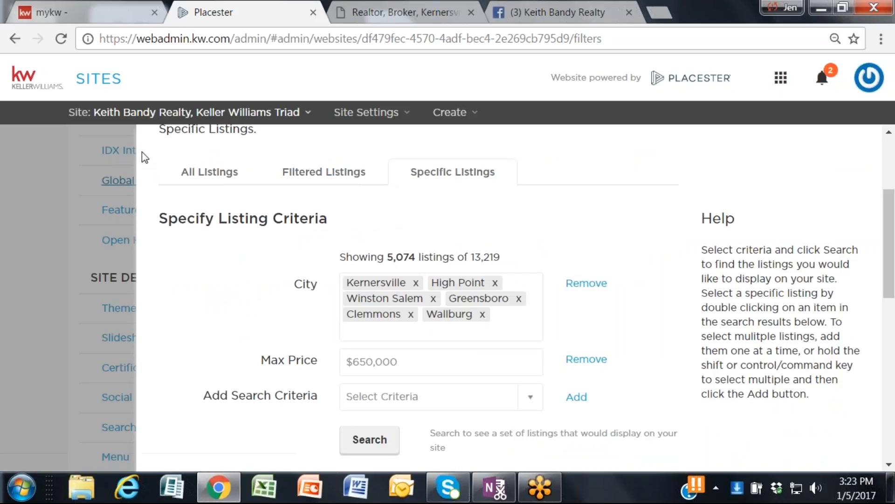
click(217, 177)
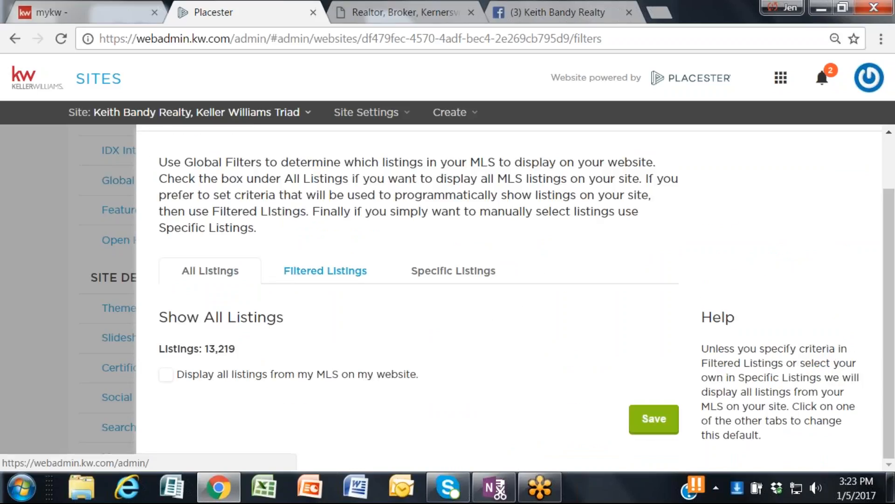
Step: Review the Filtered Listings city and maximum price criteria together with their search results
click(330, 272)
scroll(328, 282, down, 3)
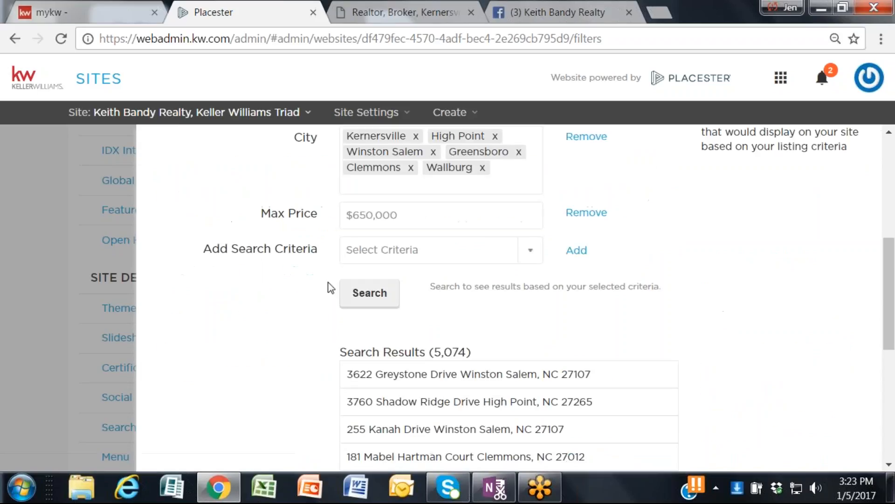
scroll(323, 286, up, 5)
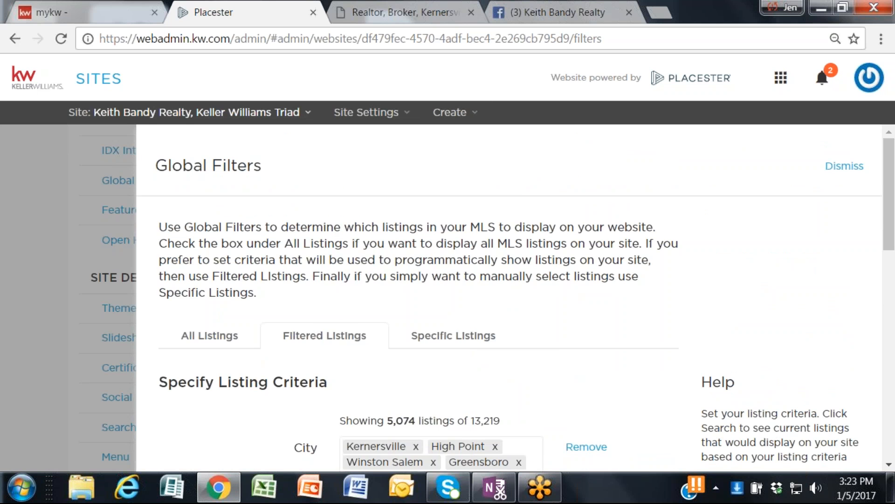
scroll(446, 340, down, 6)
scroll(442, 342, down, 7)
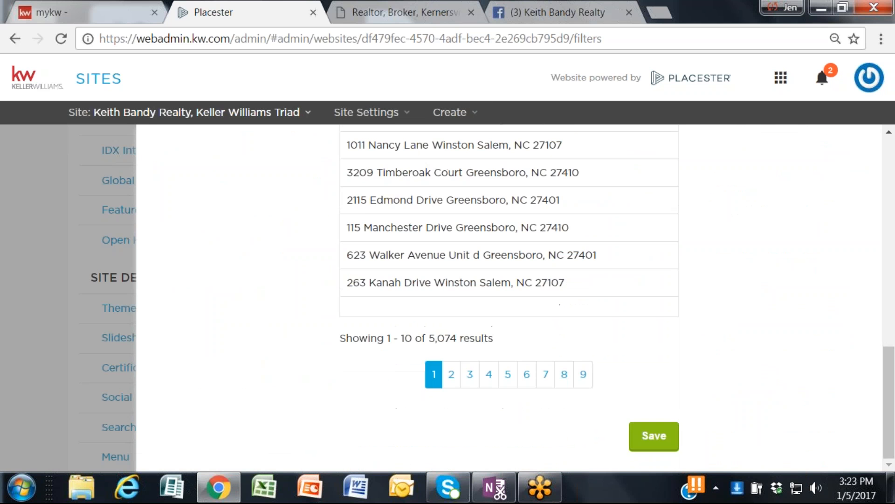
scroll(442, 342, up, 10)
scroll(207, 260, up, 2)
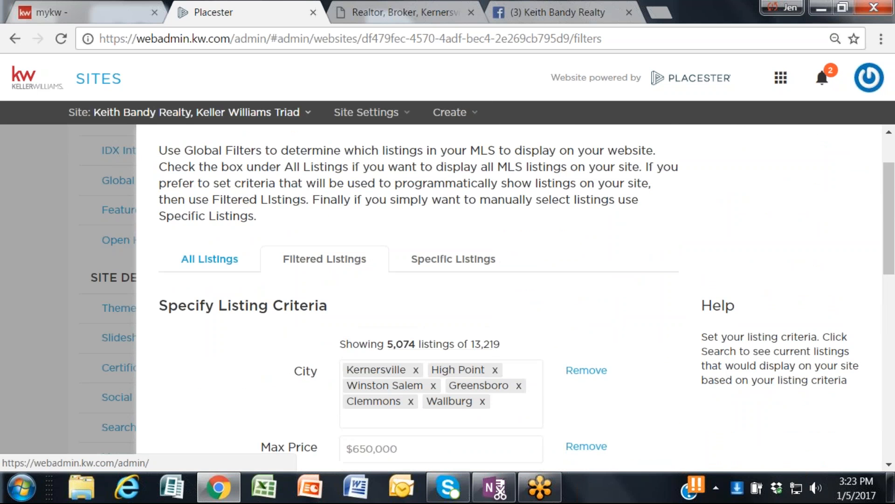
Step: Recheck the All Listings option and close Global Filters without saving changes
click(200, 259)
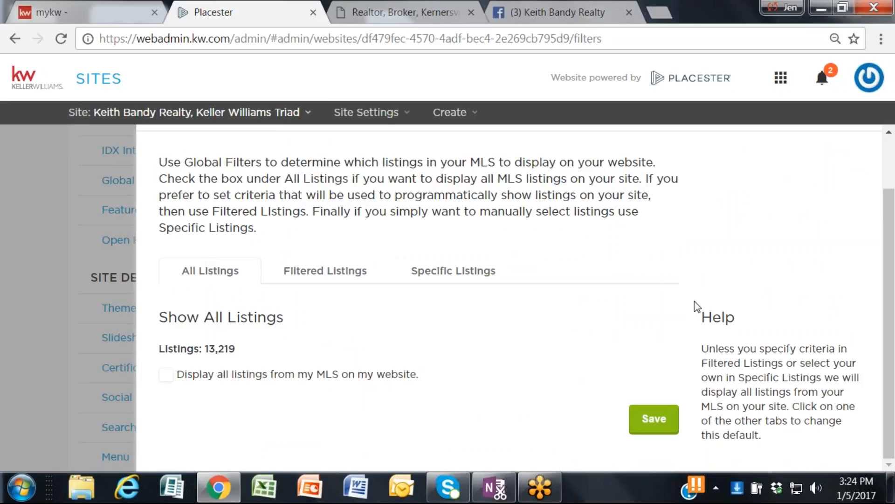
scroll(695, 301, up, 2)
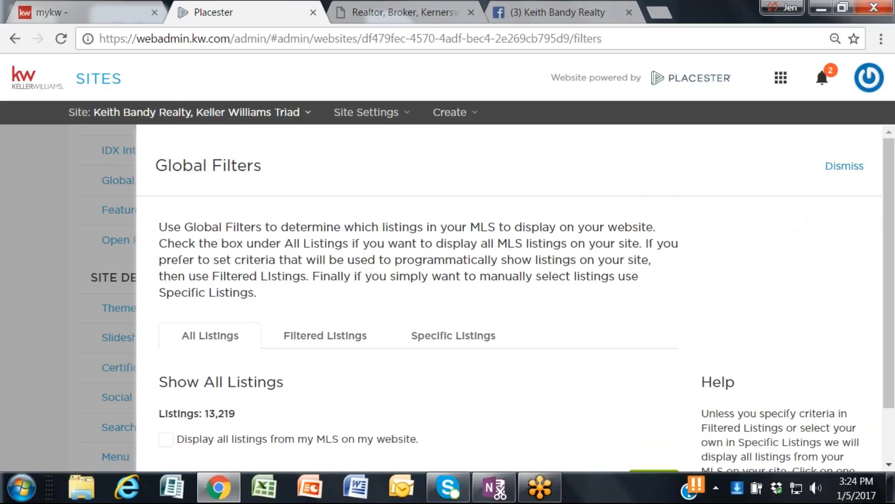
click(844, 165)
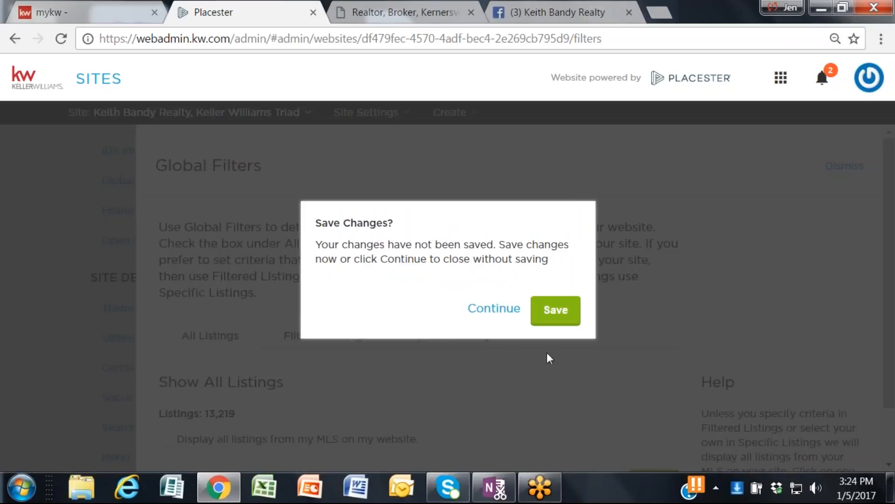
click(497, 308)
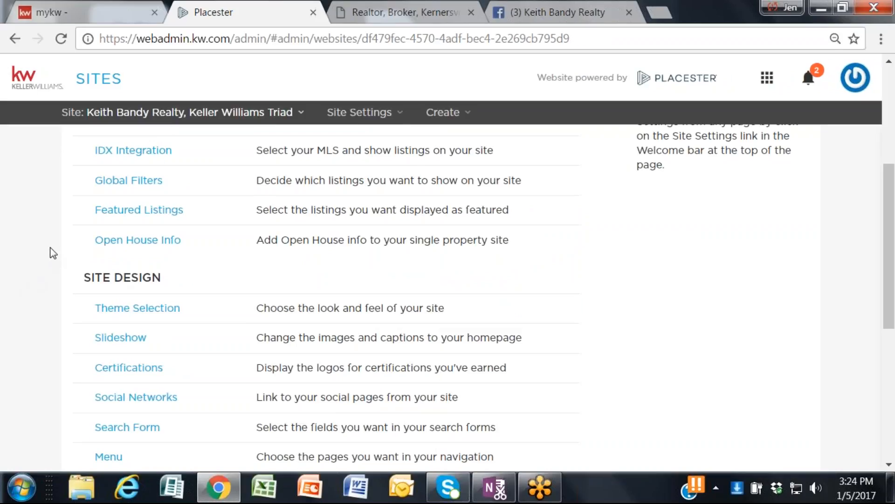
scroll(50, 253, down, 2)
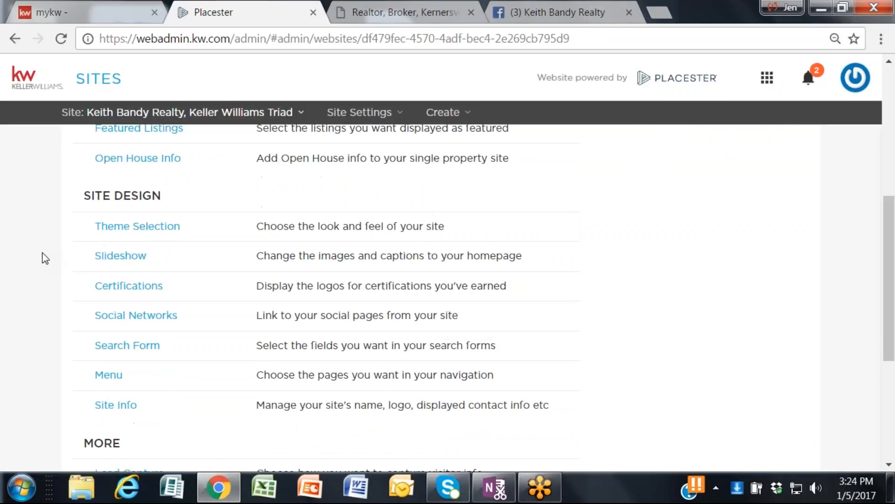
scroll(45, 258, up, 2)
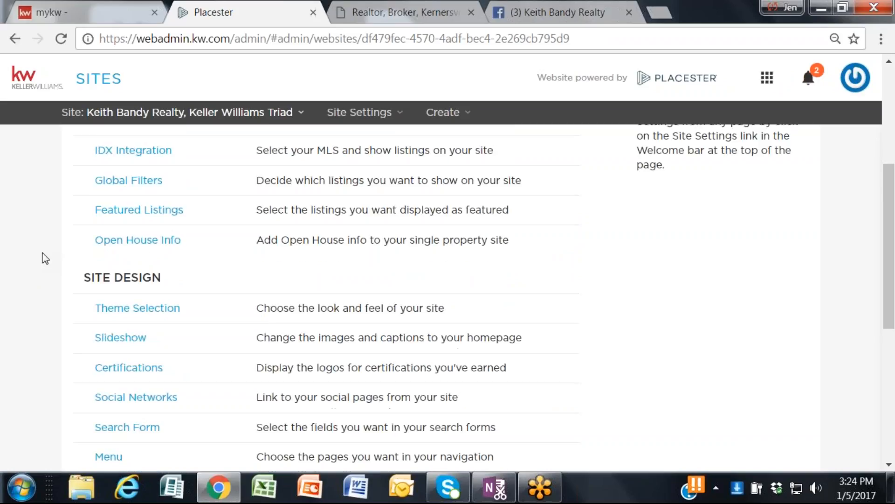
scroll(45, 258, up, 2)
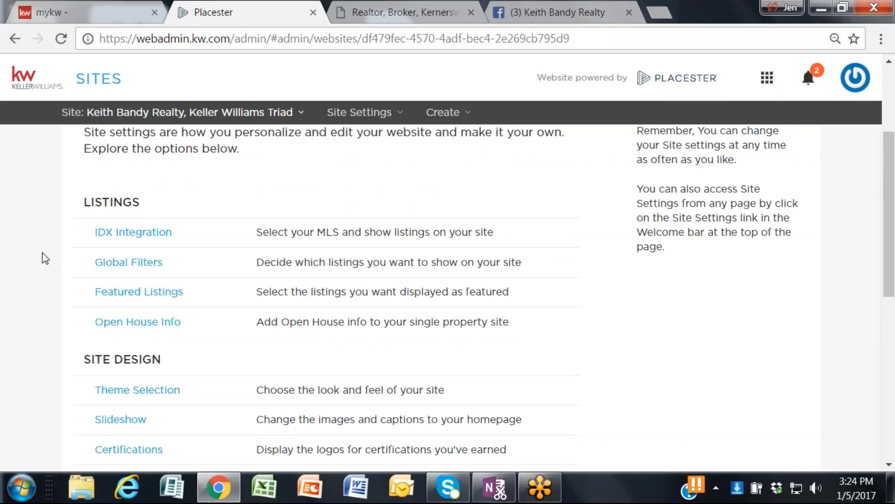
scroll(46, 258, down, 2)
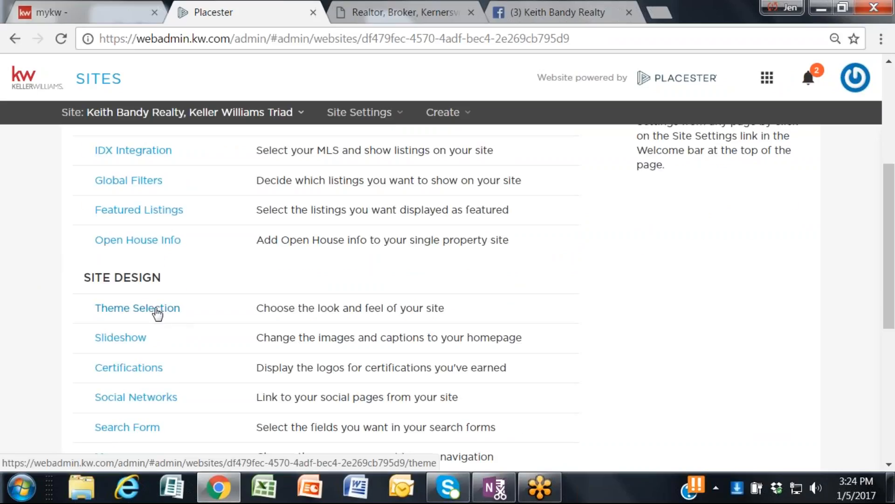
Step: Open the Theme Selection settings, review the website design, page header and slideshow statement options, and close them unchanged
click(157, 313)
scroll(229, 307, down, 5)
scroll(232, 317, down, 4)
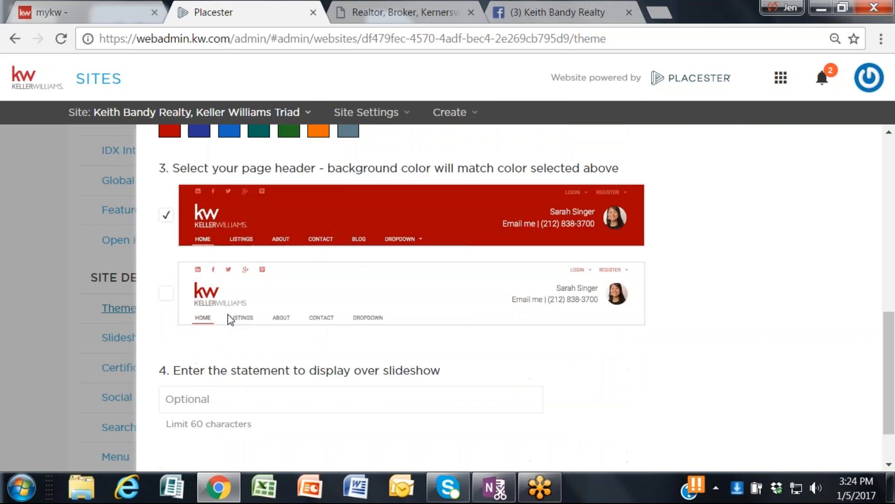
scroll(229, 315, up, 7)
scroll(821, 221, up, 4)
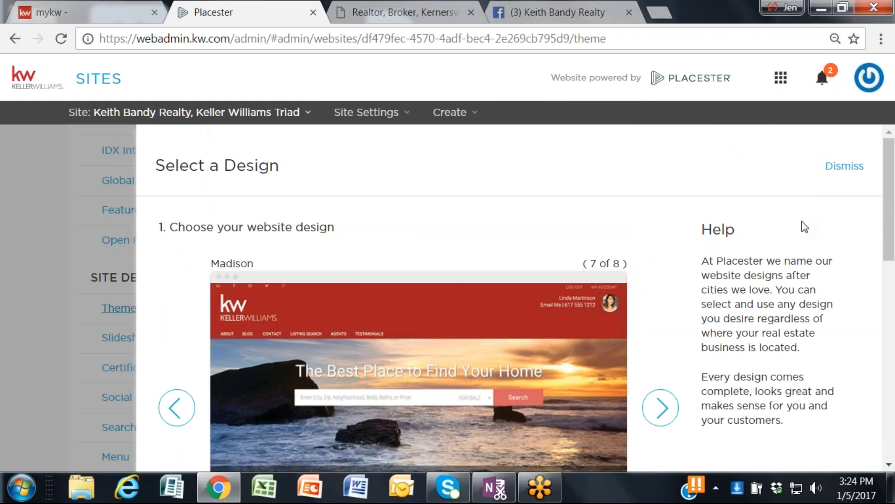
click(844, 166)
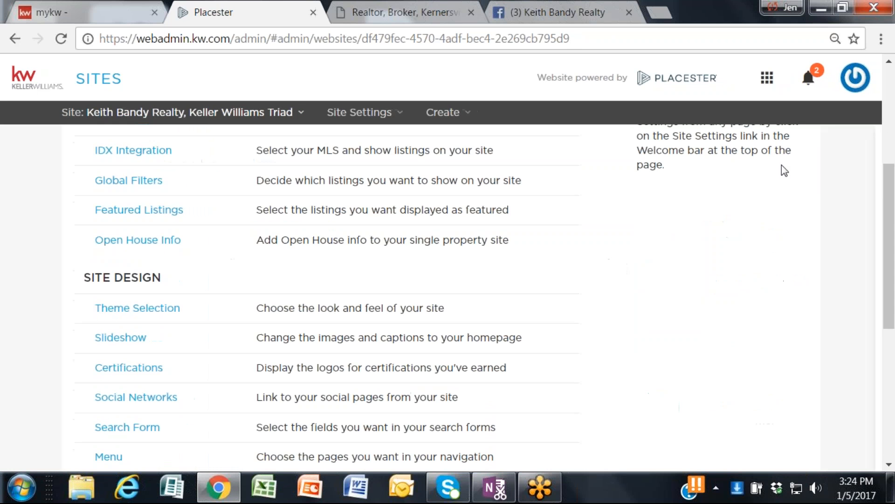
Step: Open the Homepage Slideshow settings, look through the available slideshows, and close them without selecting one
click(132, 339)
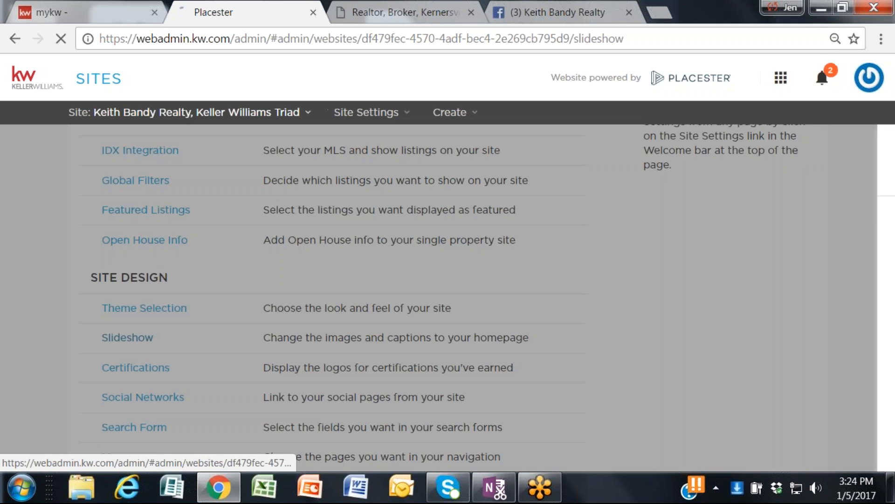
scroll(287, 320, down, 10)
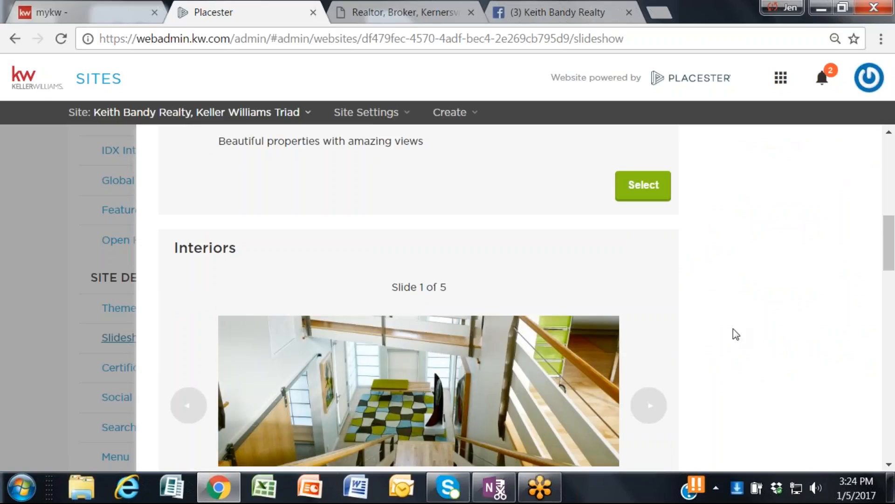
scroll(733, 329, up, 10)
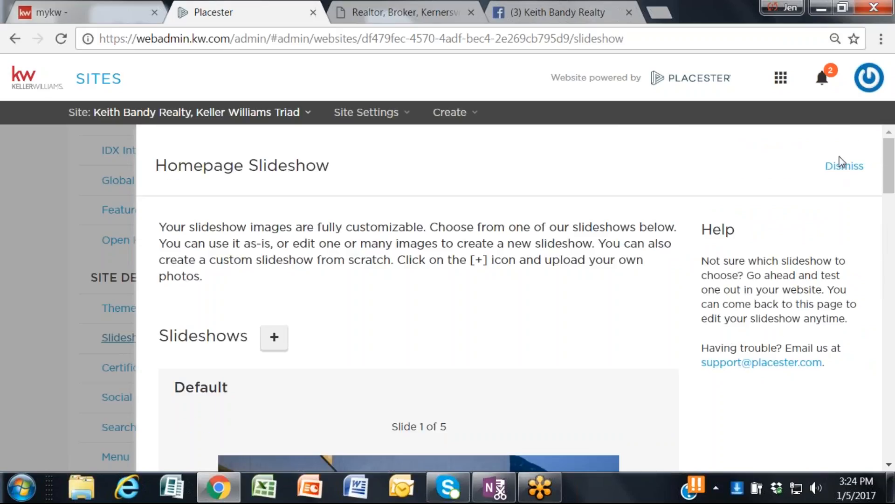
click(842, 169)
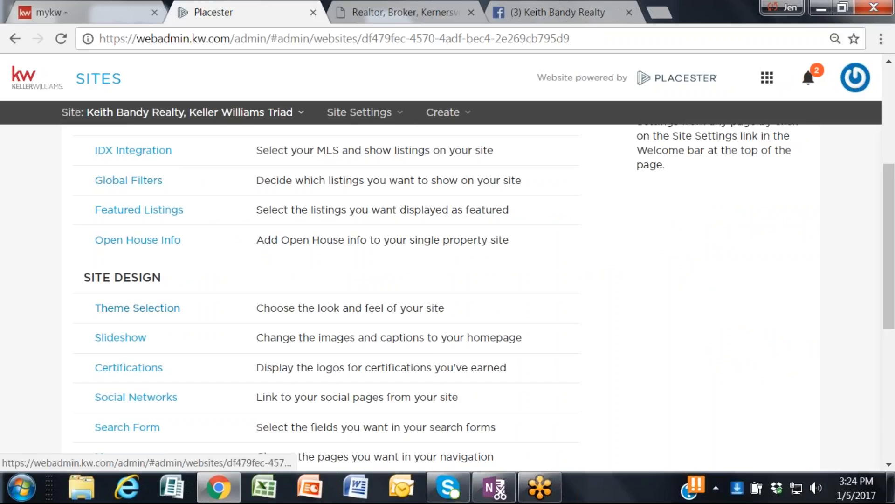
Step: Recheck the Theme Selection header styles and slideshow statement field, and return to the list of site settings
click(165, 306)
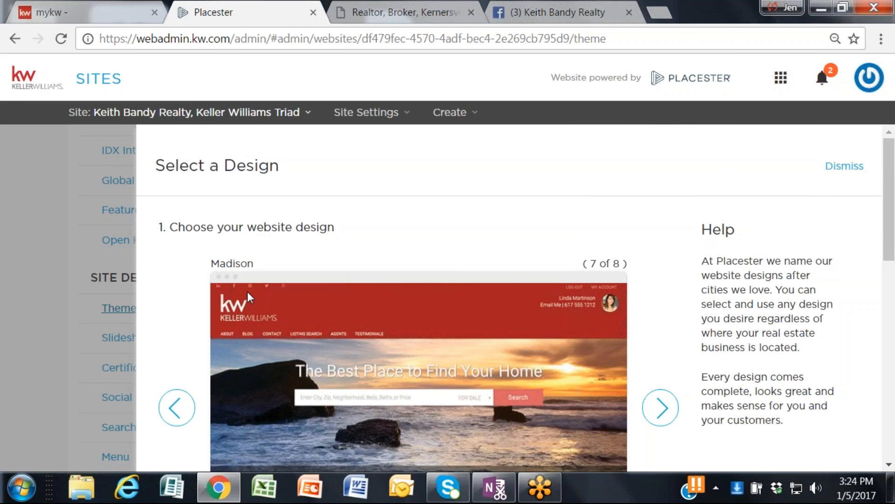
scroll(247, 292, down, 12)
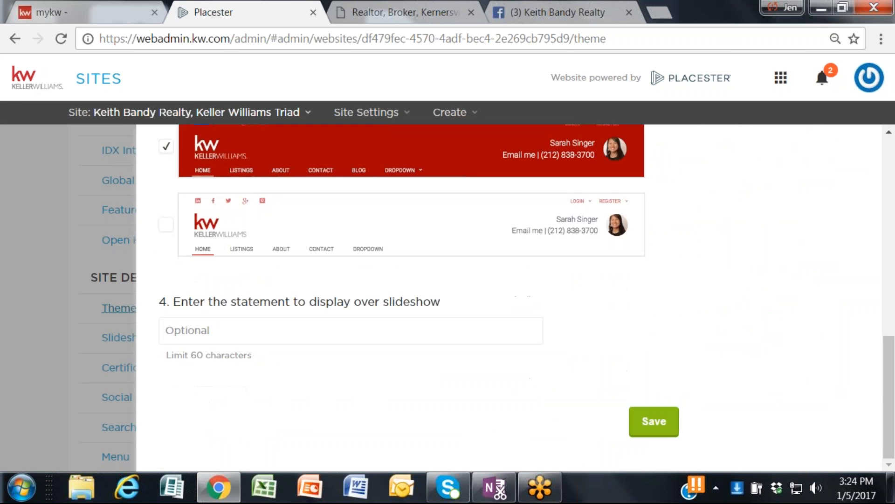
scroll(472, 279, up, 12)
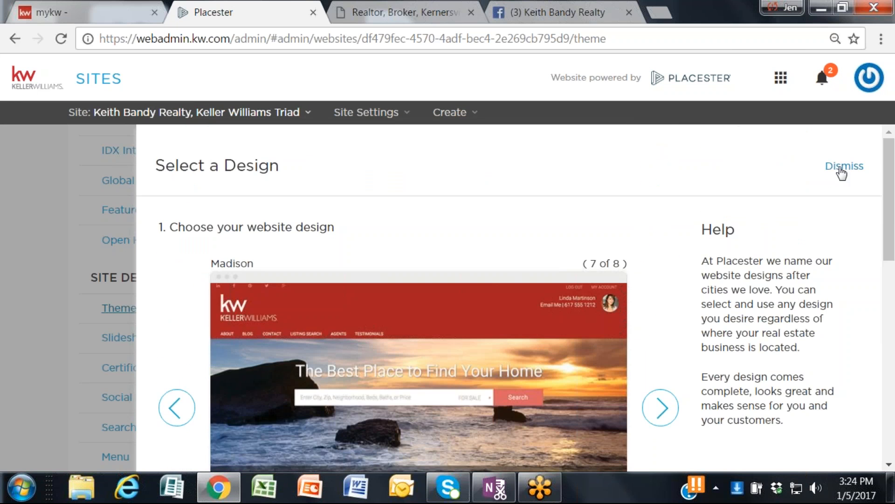
click(842, 173)
scroll(113, 293, up, 3)
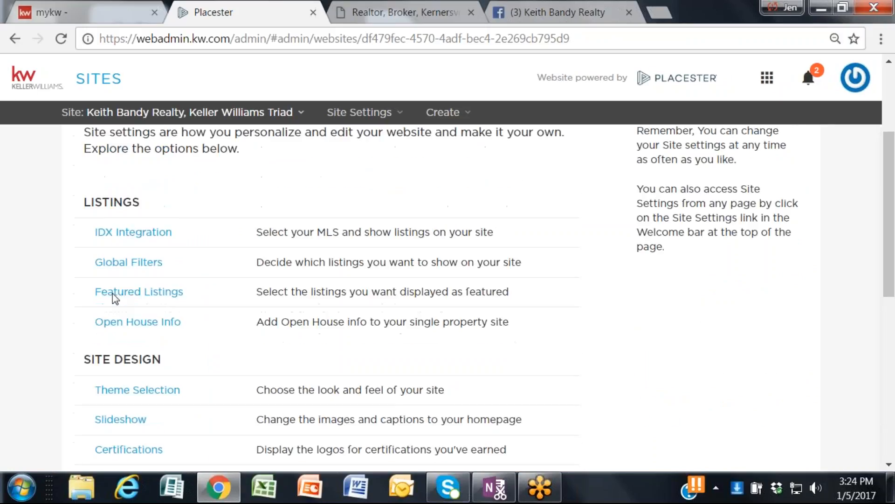
scroll(112, 301, down, 2)
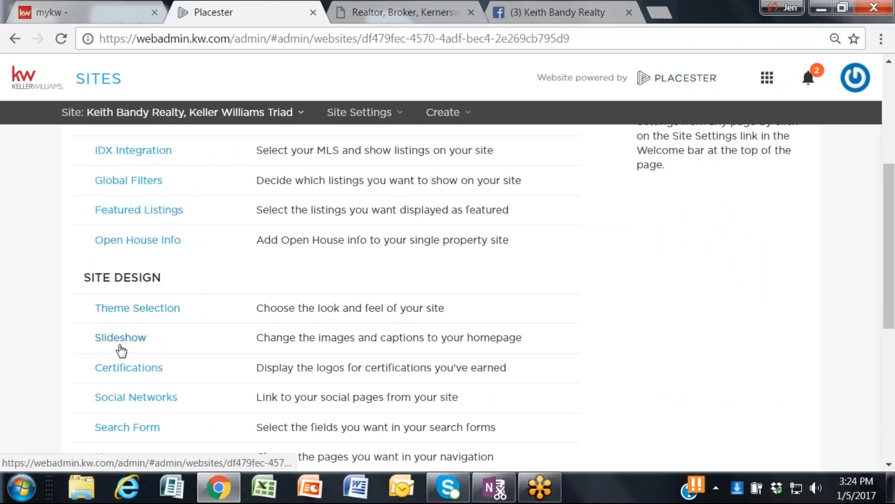
Step: Review the Search Form fields for the home page and listings page, and close the form without saving
click(133, 426)
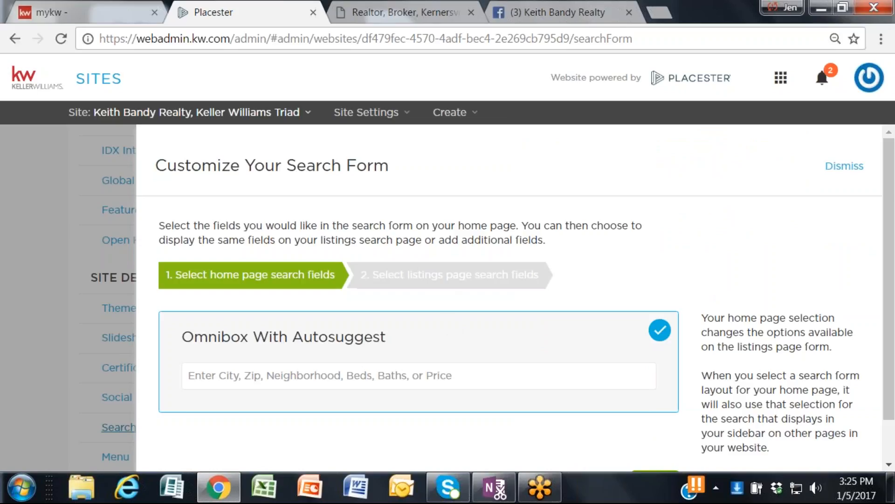
scroll(513, 298, down, 1)
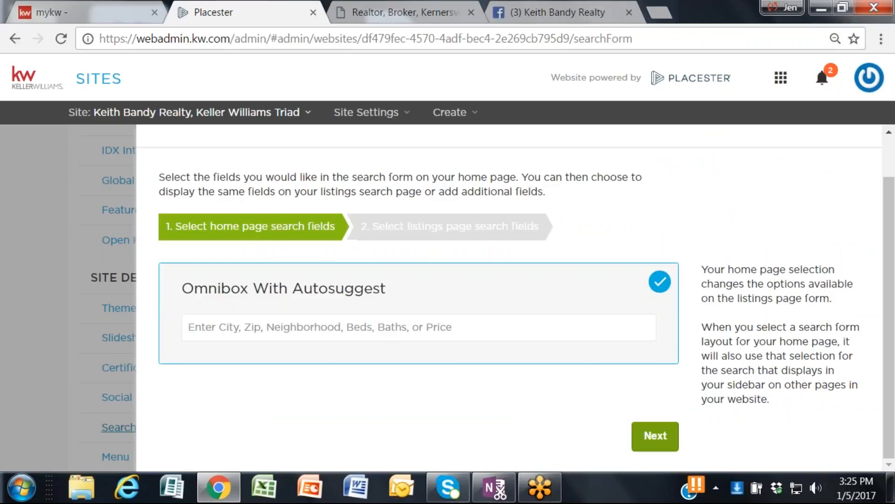
click(663, 441)
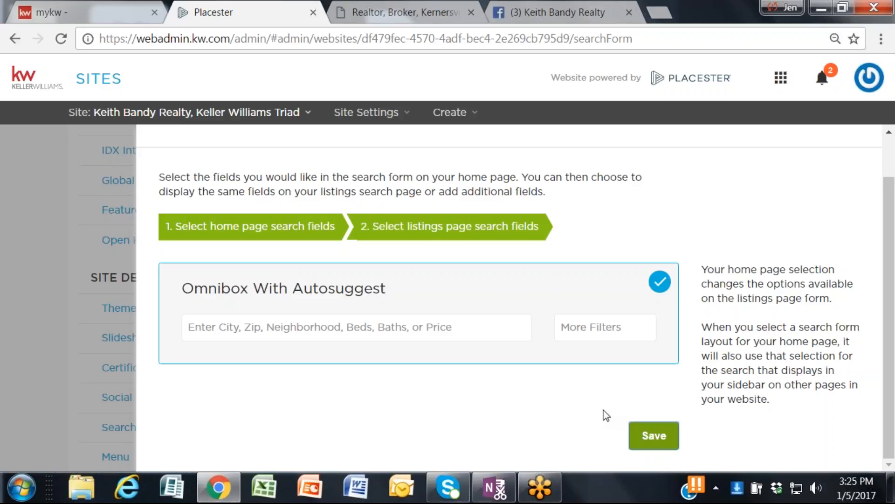
scroll(877, 135, up, 1)
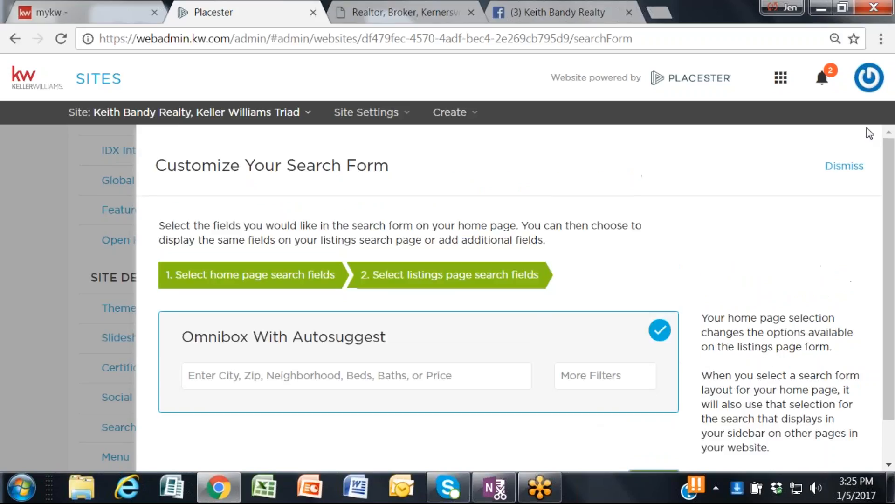
click(844, 168)
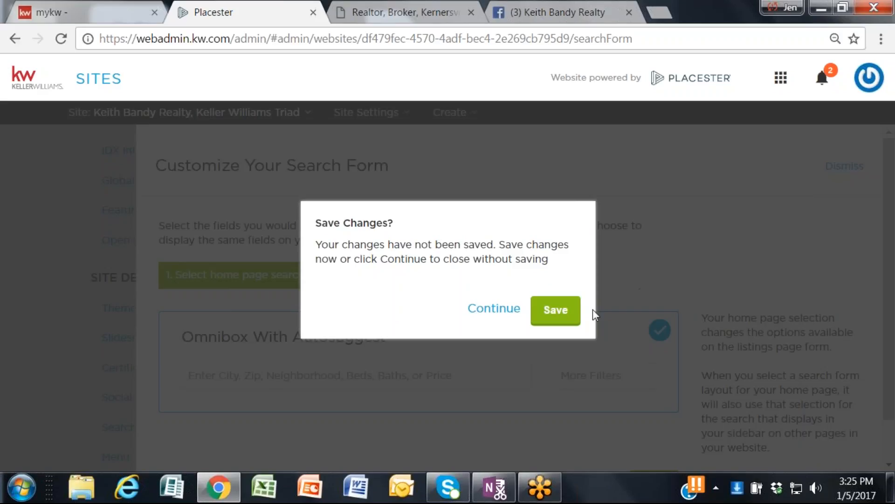
click(482, 310)
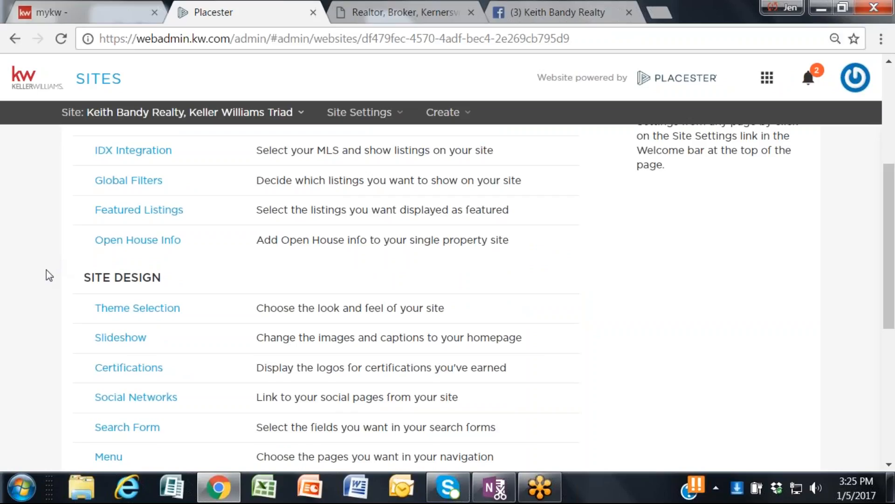
Step: Open the Lead Capture settings and go to the Lead Forwarding section
scroll(46, 269, down, 5)
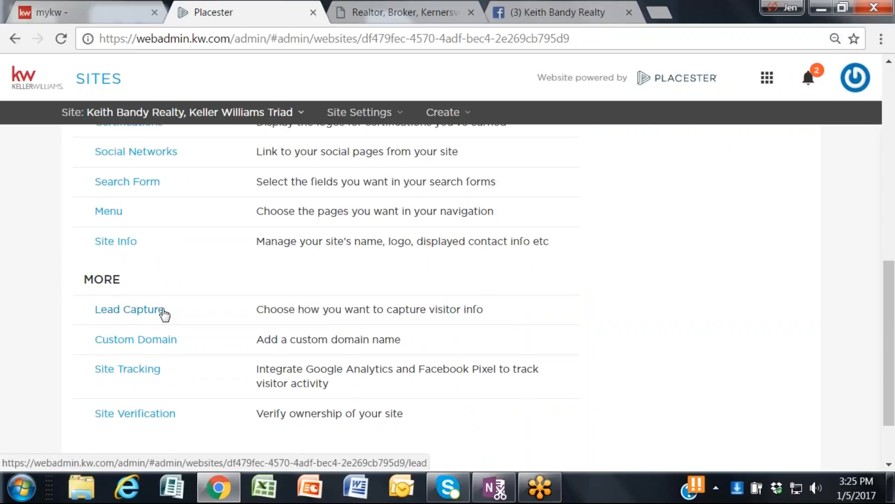
click(165, 313)
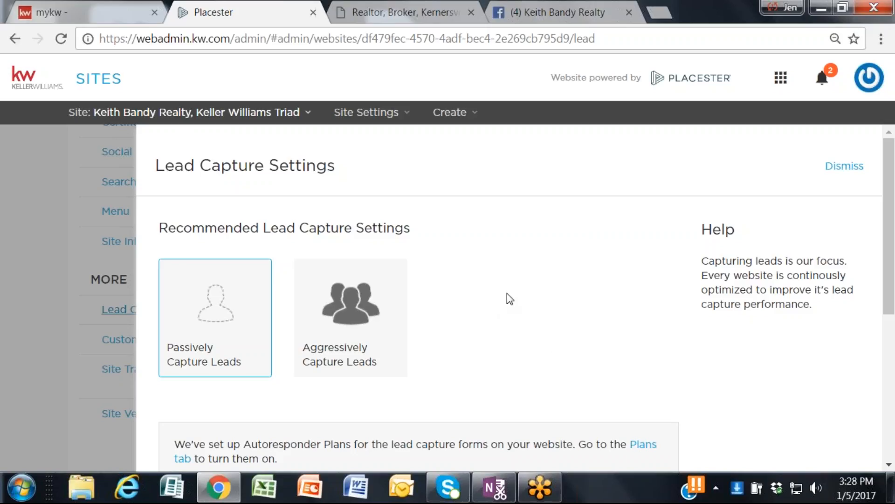
scroll(510, 299, down, 2)
scroll(508, 300, down, 2)
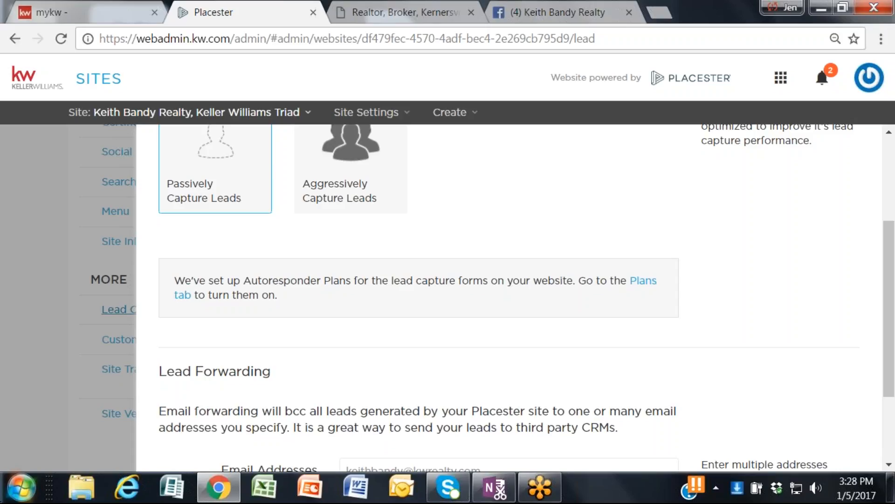
Step: Switch to the myKW site, open its home page, and view the eEdge contacts from the control panel
click(83, 7)
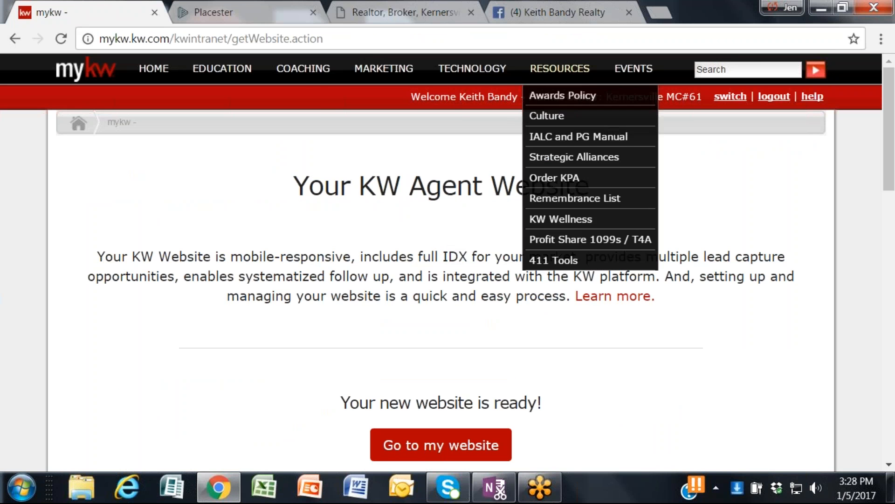
mouse_move(187, 68)
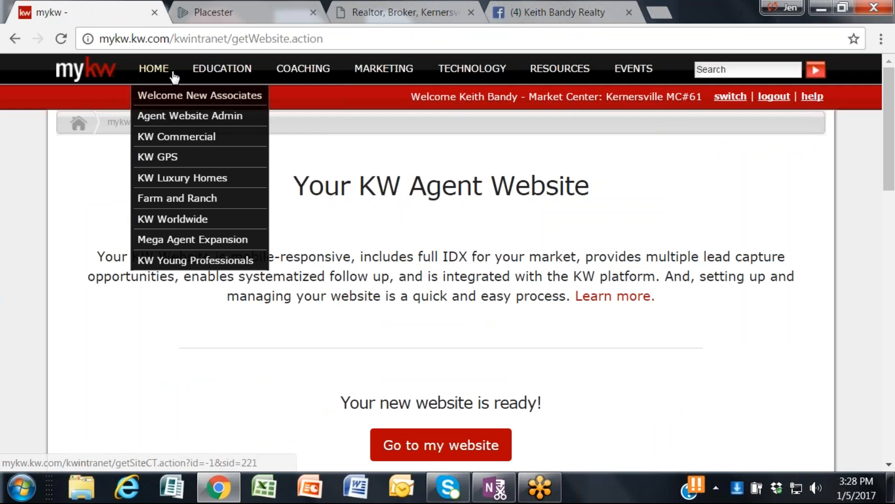
click(153, 70)
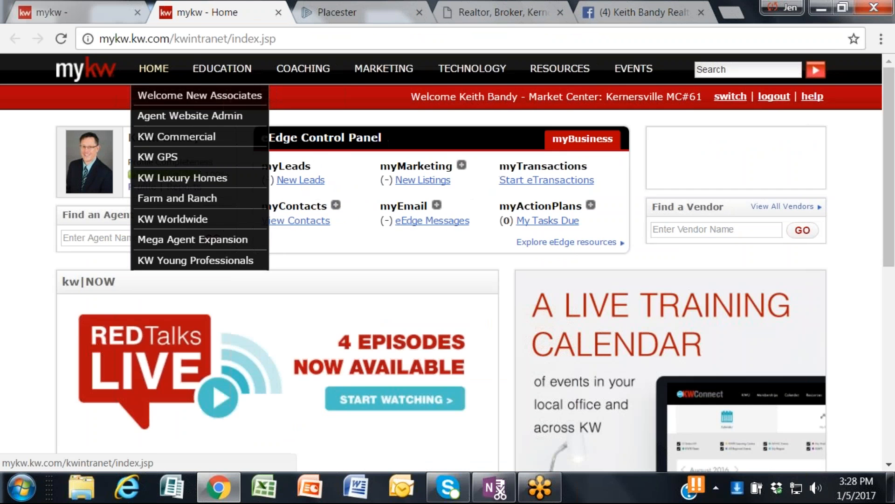
mouse_move(439, 99)
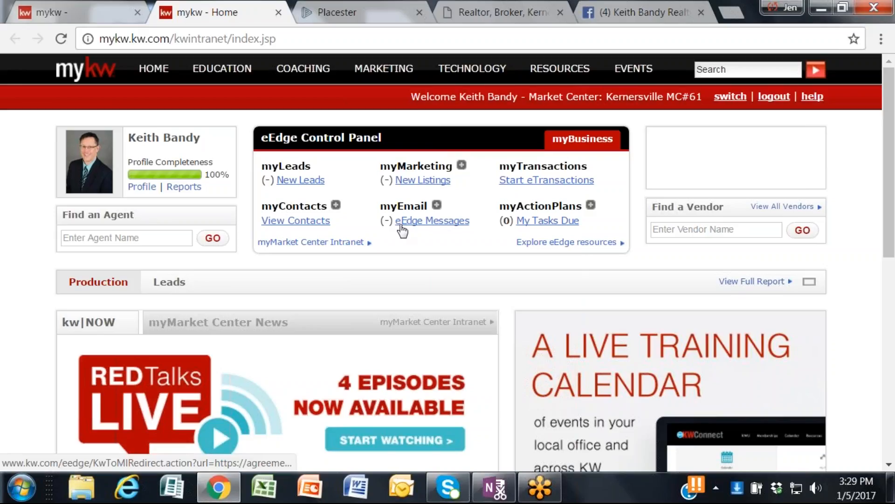
click(435, 206)
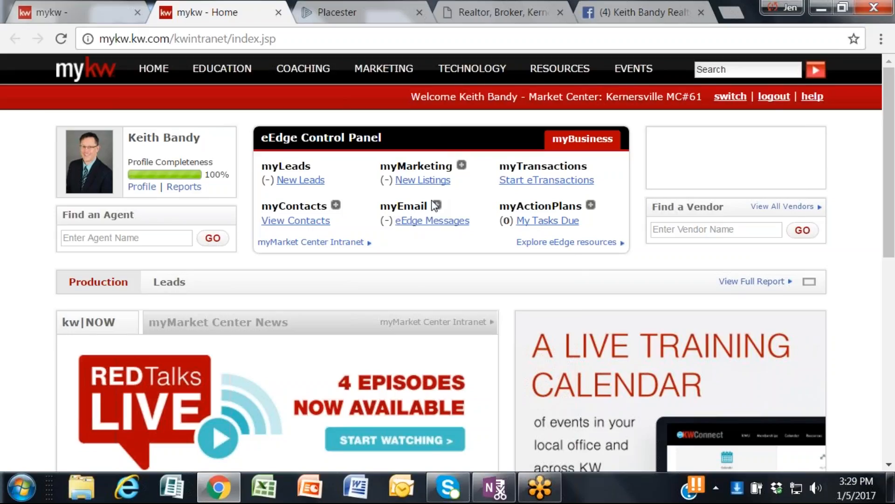
click(294, 221)
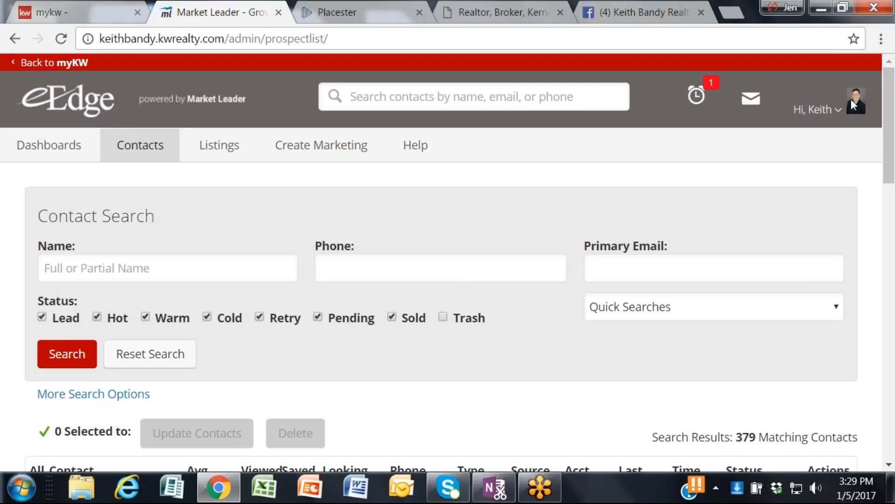
Step: Open the eEdge My Account settings and copy the eEdge email address from the profile details
click(838, 112)
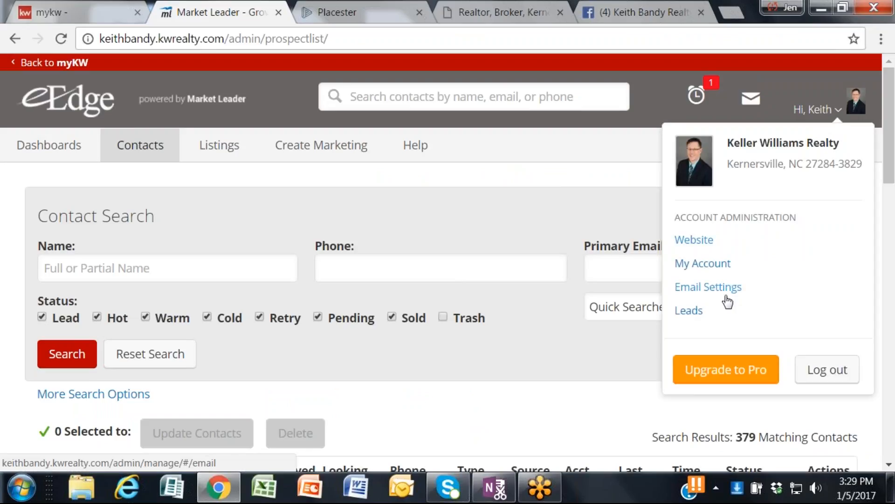
click(690, 264)
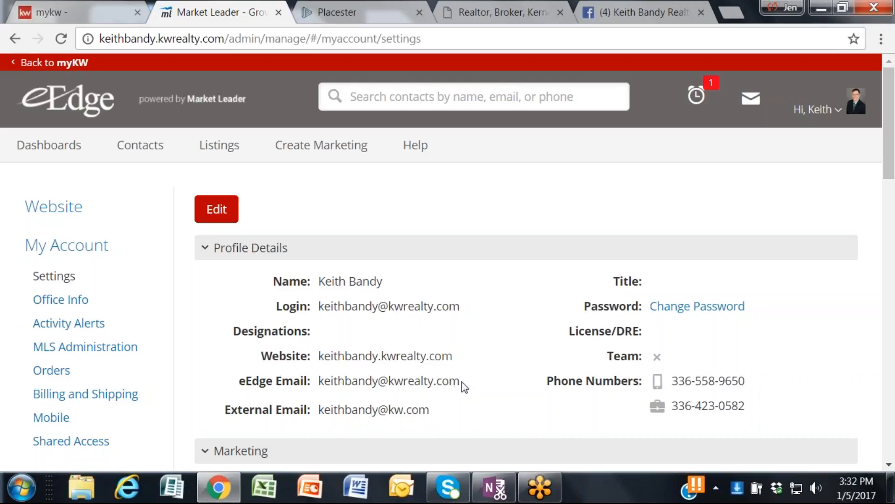
drag(468, 388, 319, 384)
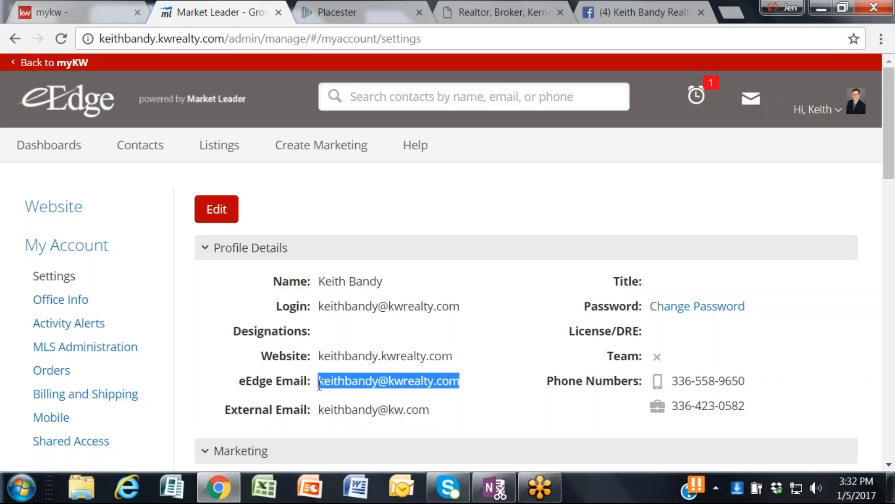
right_click(332, 380)
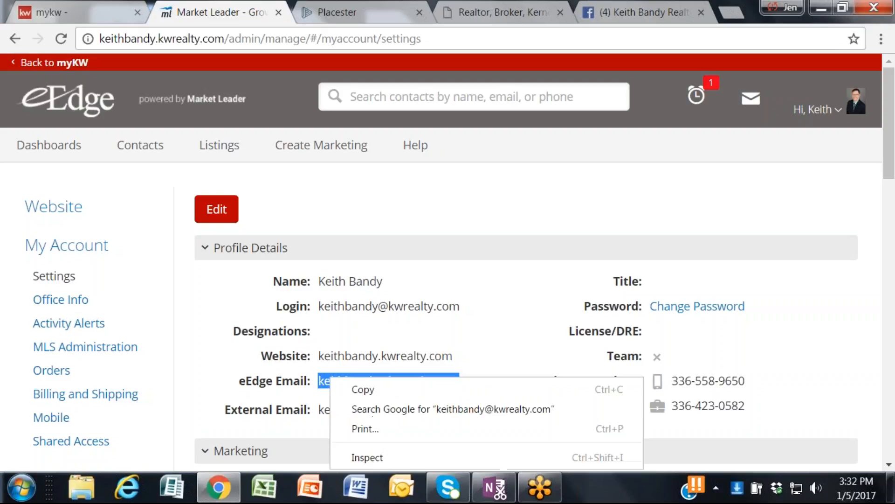
click(364, 390)
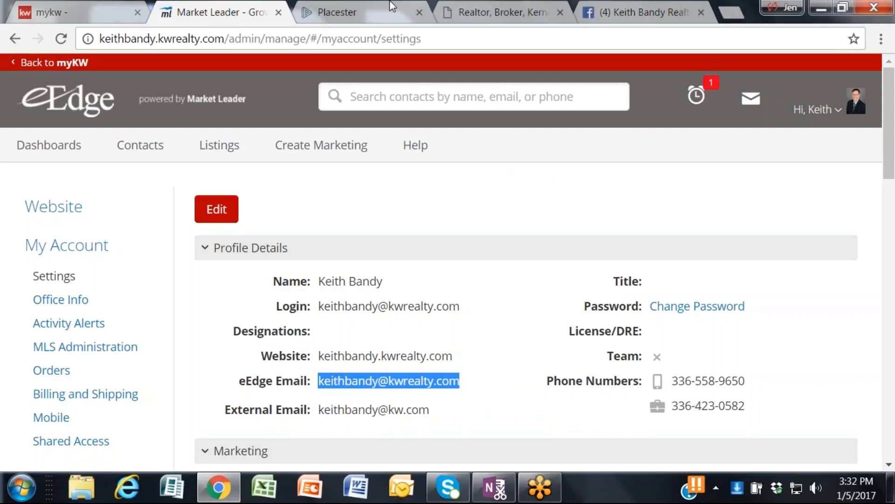
Step: Return to the Placester Lead Forwarding section, check the forwarding email address against the eEdge email, and save the lead capture settings
click(339, 19)
scroll(367, 344, down, 2)
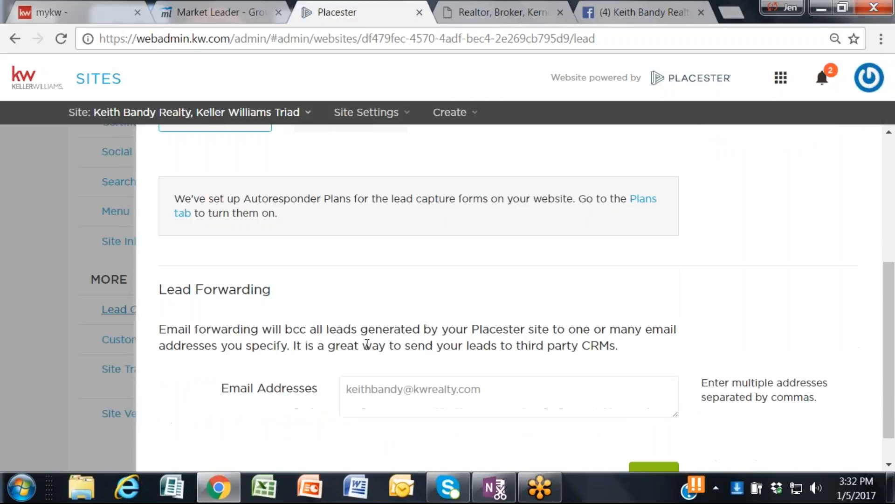
scroll(367, 344, down, 1)
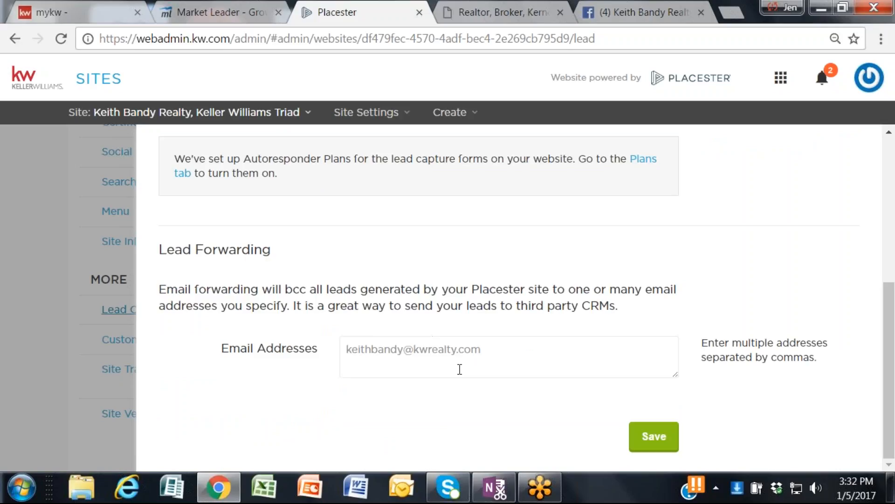
right_click(513, 352)
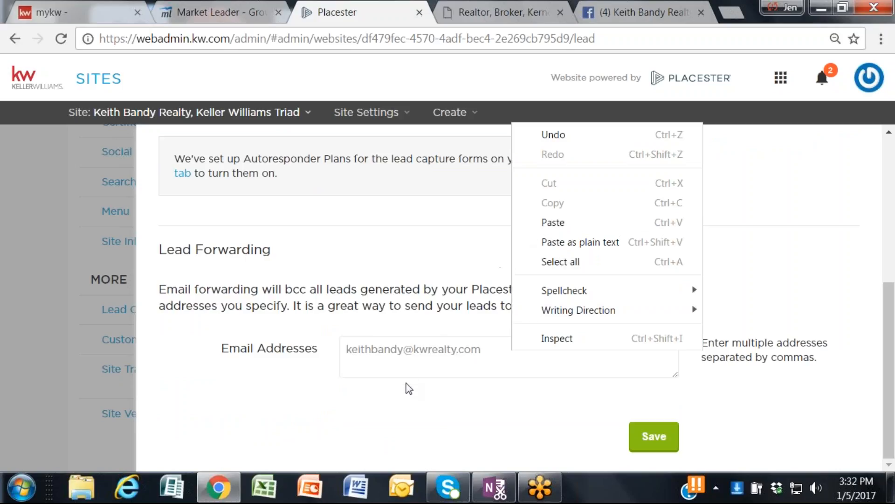
click(404, 350)
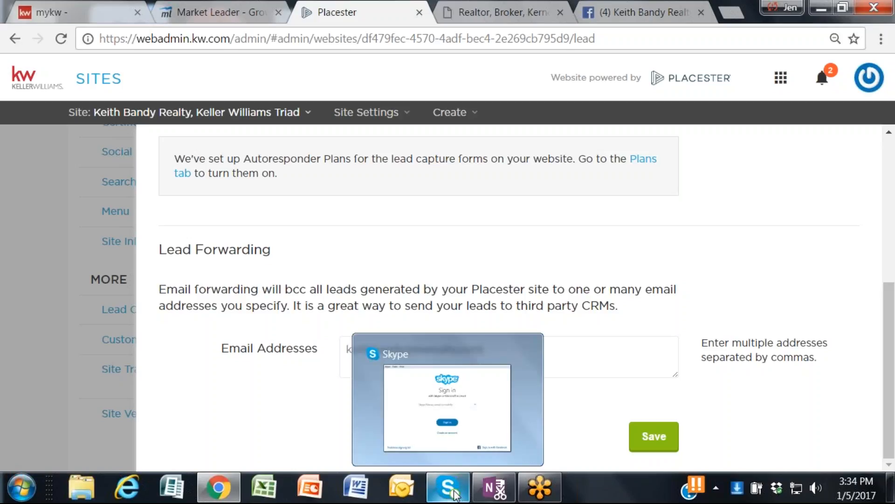
mouse_move(219, 487)
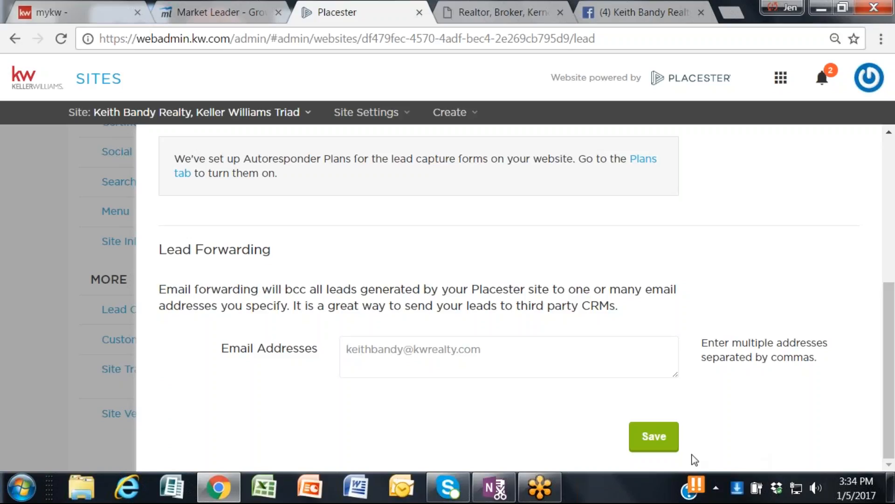
click(668, 447)
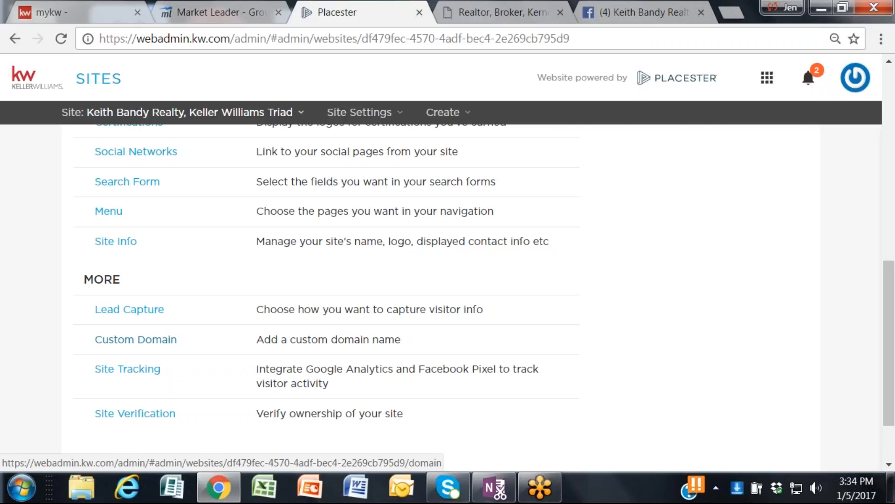
Step: Switch to the myKW site and open its home page with the eEdge Control Panel
click(90, 12)
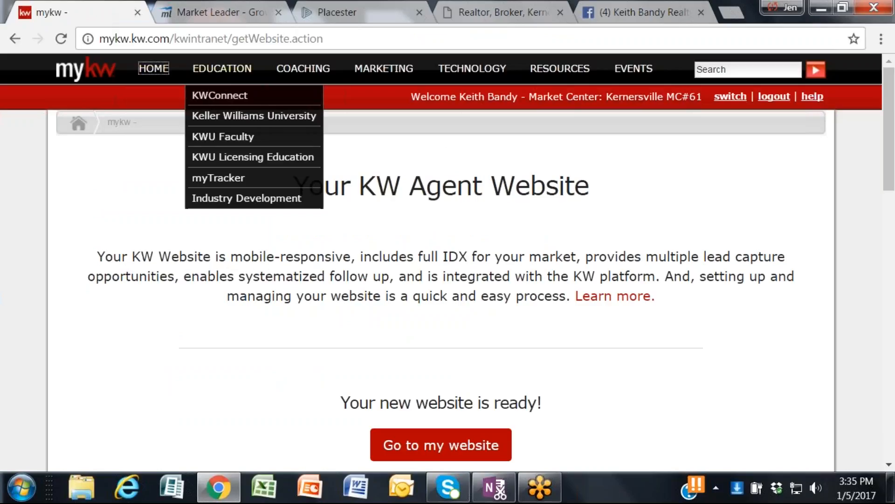
mouse_move(154, 70)
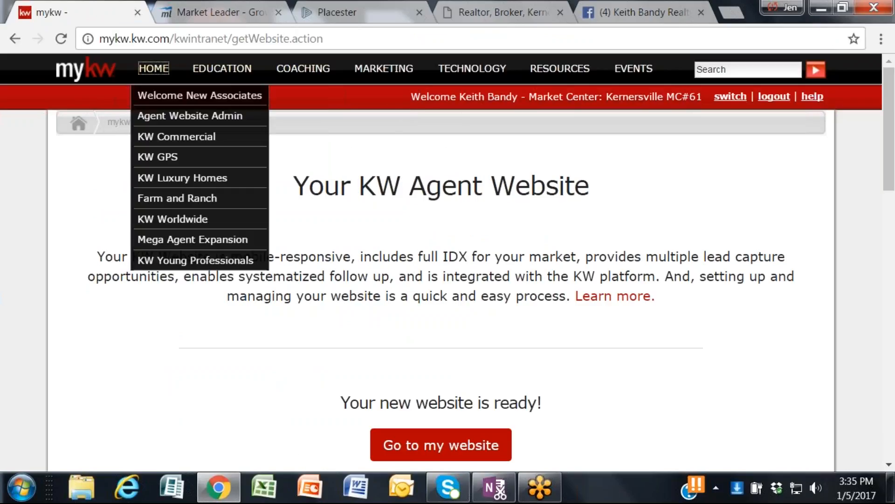
click(101, 74)
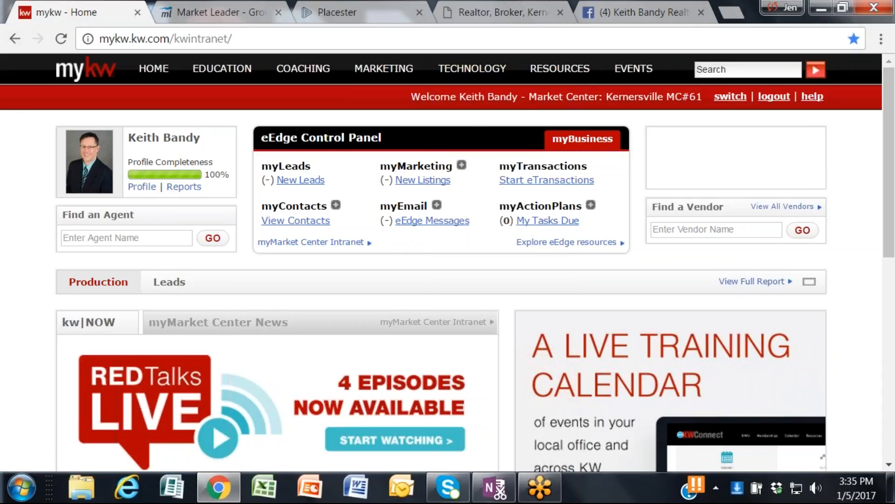
Step: Return to Placester, open the Custom Domain settings, and review the mapped domains and the option to add one
click(326, 7)
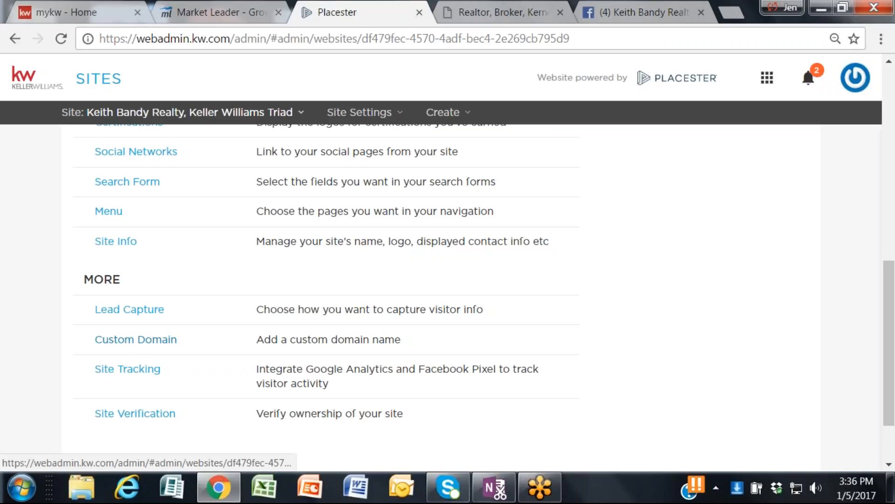
click(158, 345)
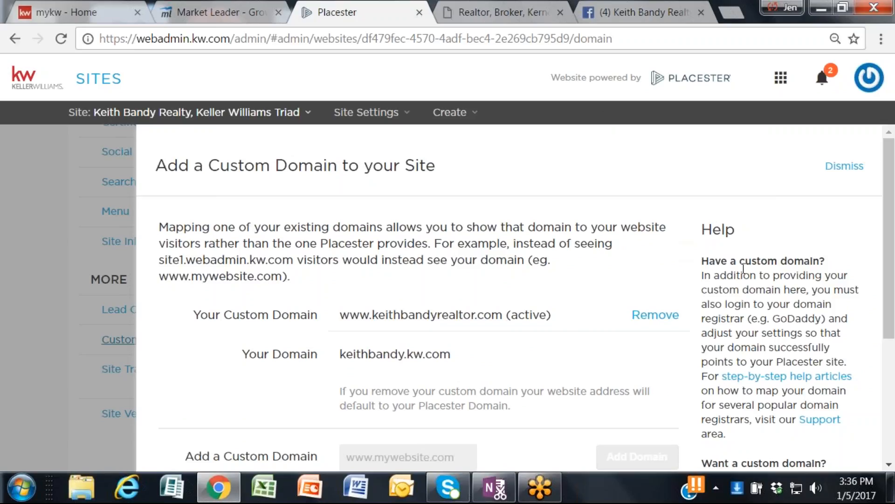
scroll(763, 266, down, 2)
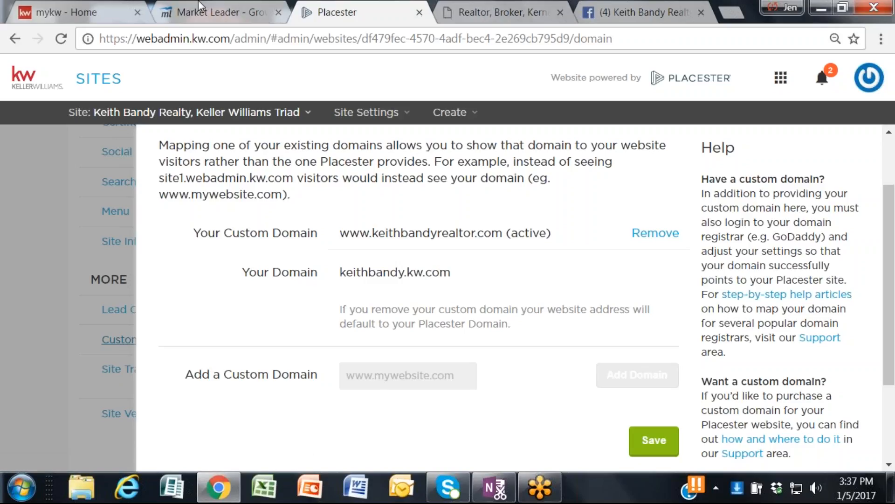
Step: View the Blog page on the live agent website, and return to Placester to dismiss the Custom Domain form without changes
click(534, 9)
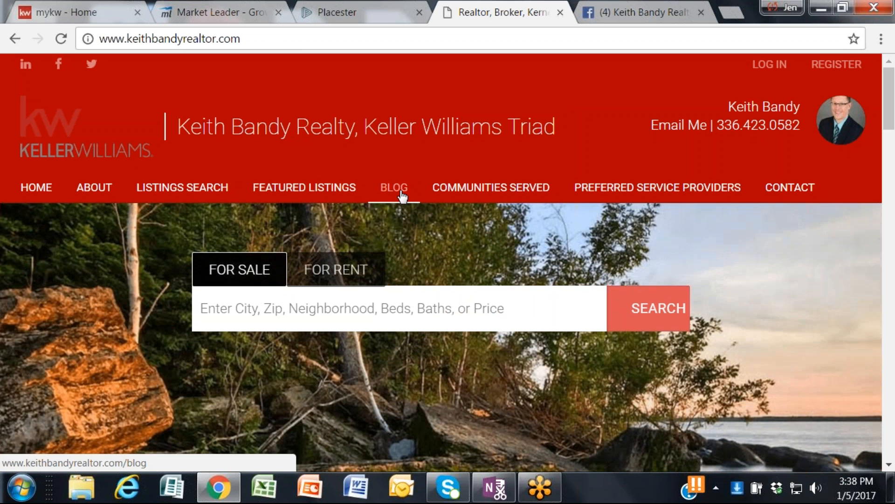
click(402, 196)
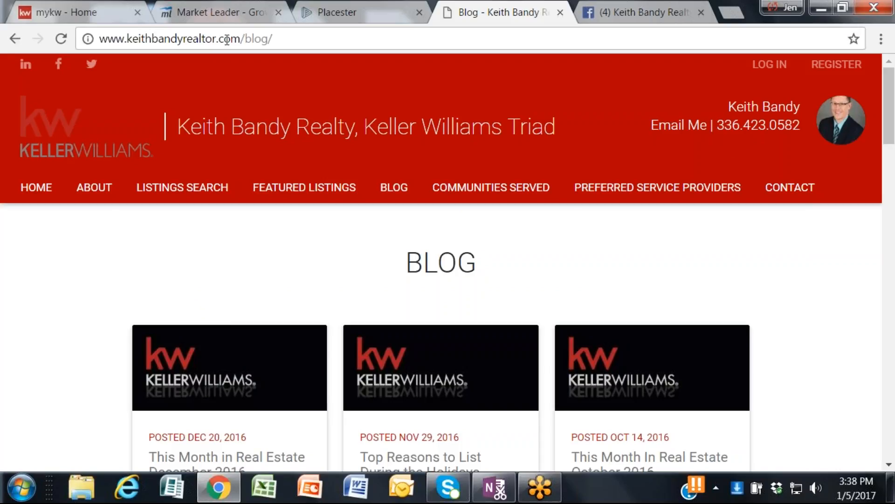
click(343, 13)
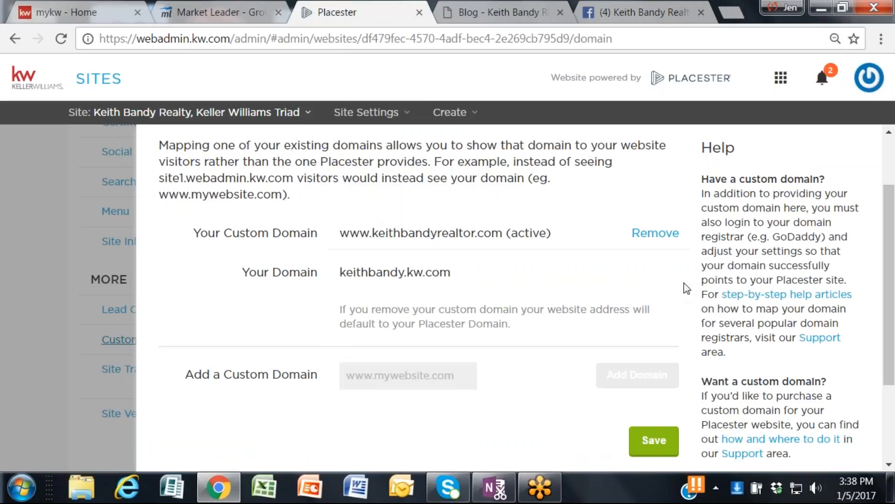
scroll(721, 254, up, 2)
click(845, 169)
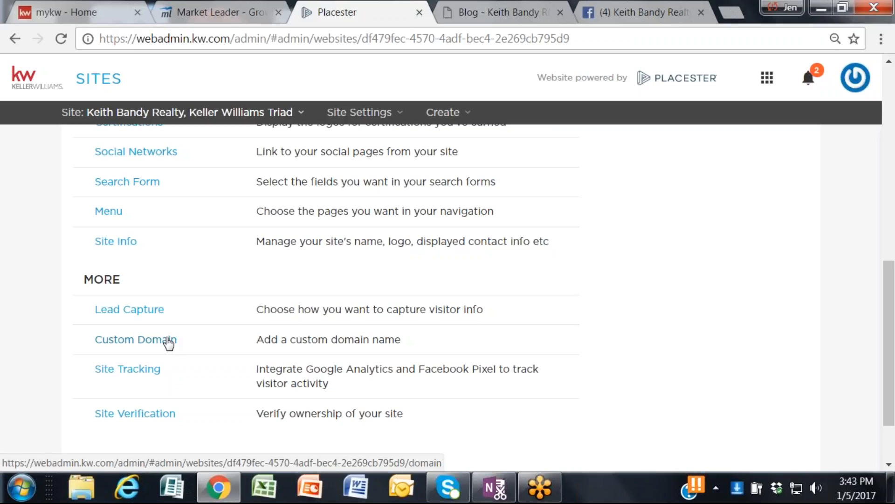
Step: Open the site's Pages list and examine the existing pages across both pages of results
click(359, 112)
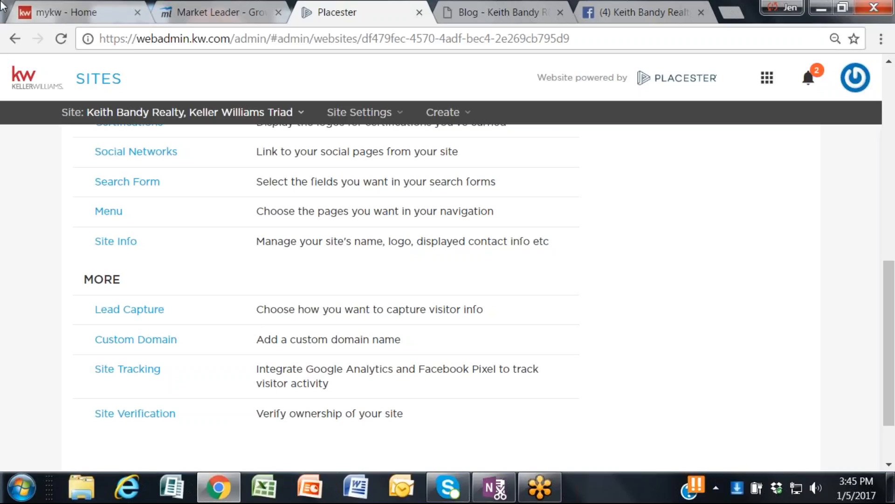
mouse_move(240, 123)
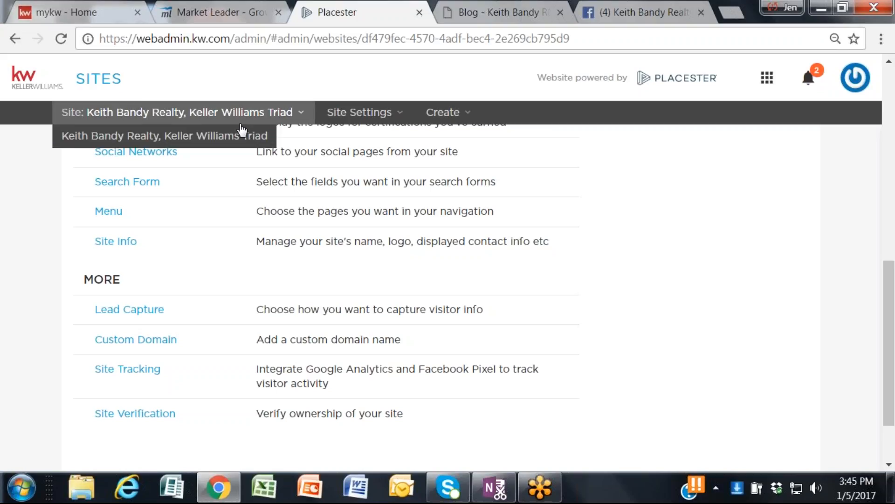
scroll(676, 254, up, 10)
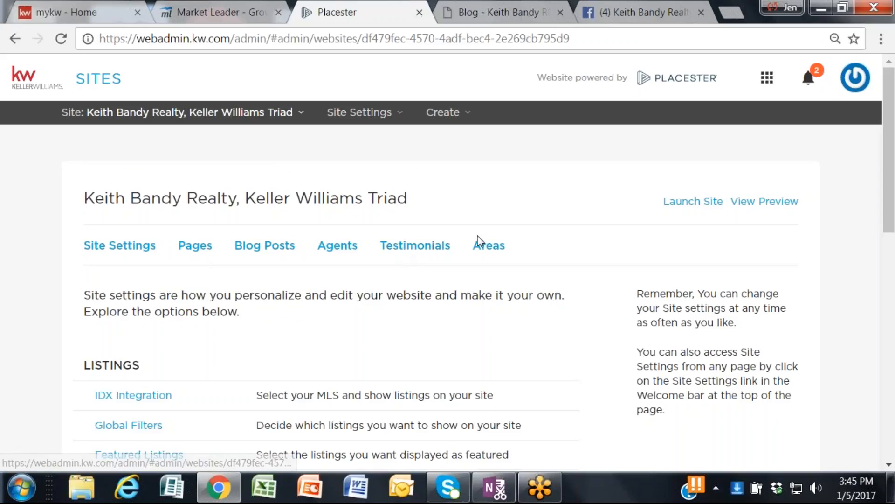
click(188, 248)
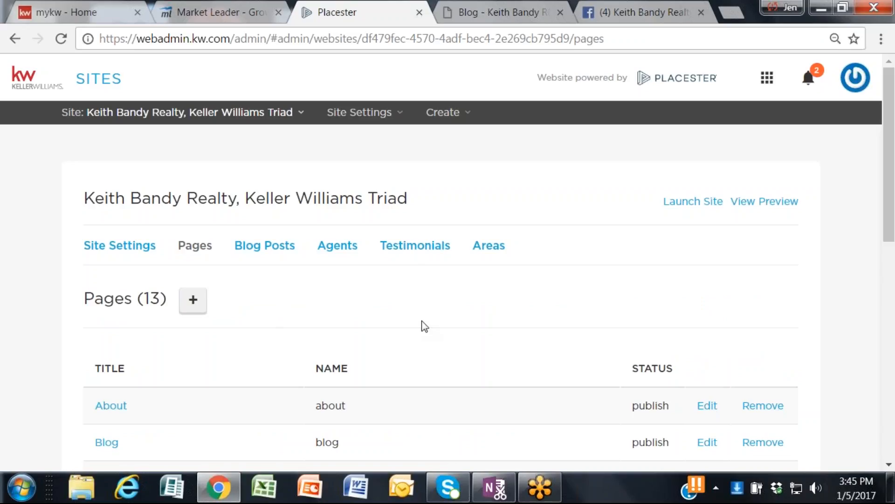
scroll(400, 347, down, 3)
scroll(407, 326, down, 3)
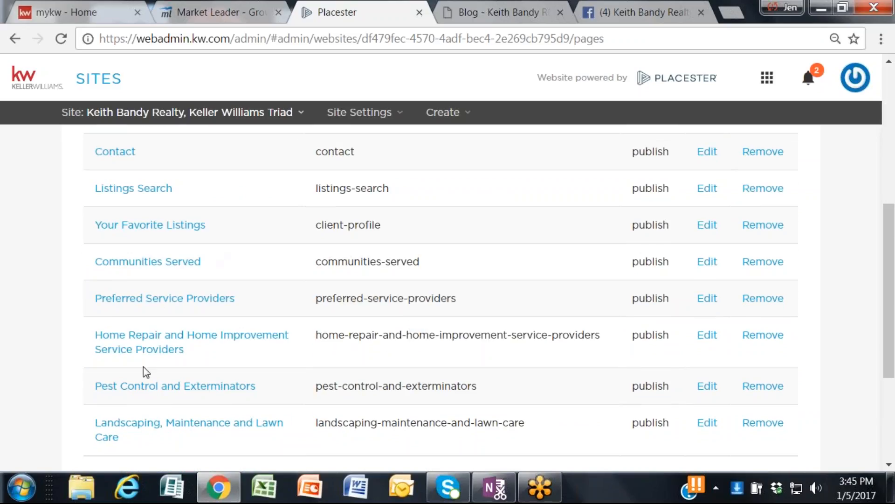
scroll(208, 214, up, 2)
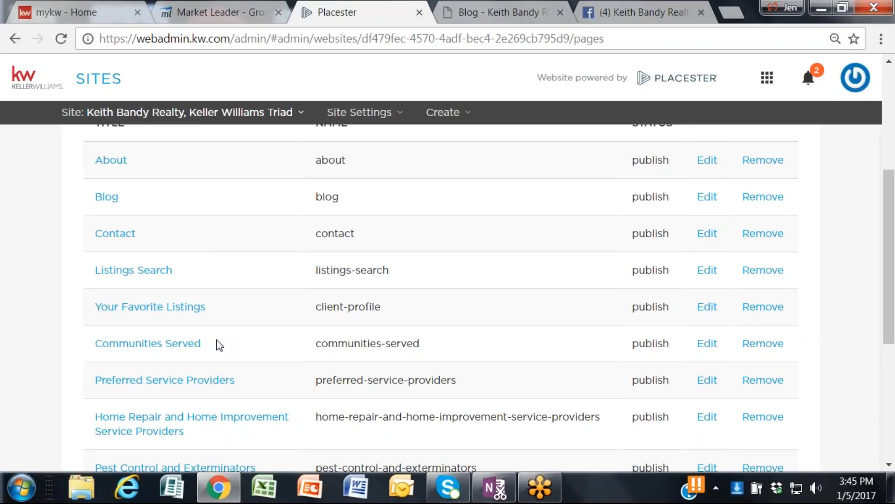
scroll(213, 281, up, 5)
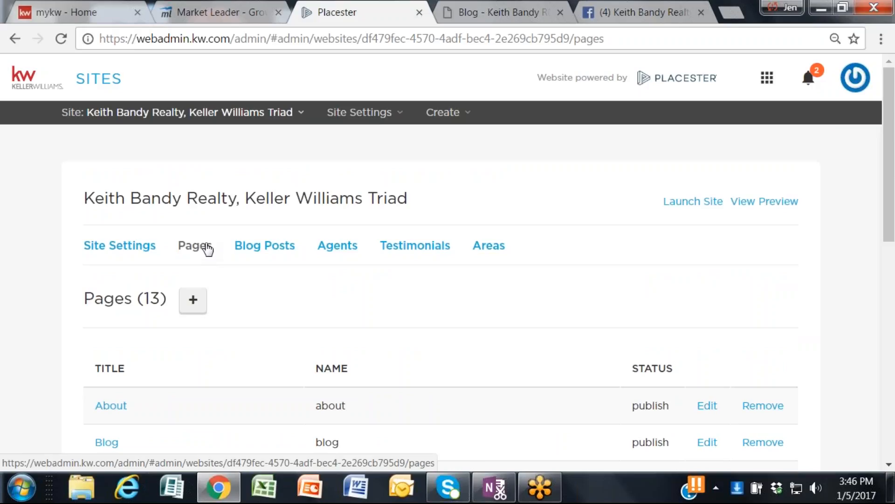
scroll(322, 284, down, 3)
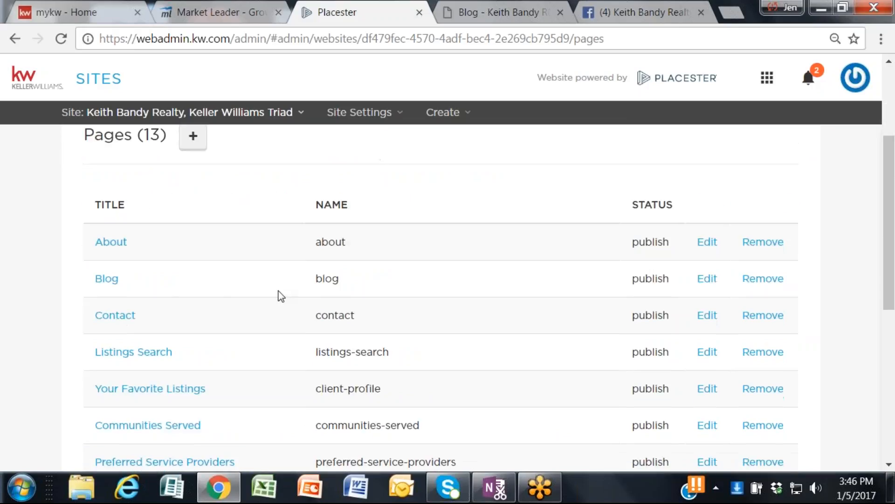
scroll(289, 296, down, 2)
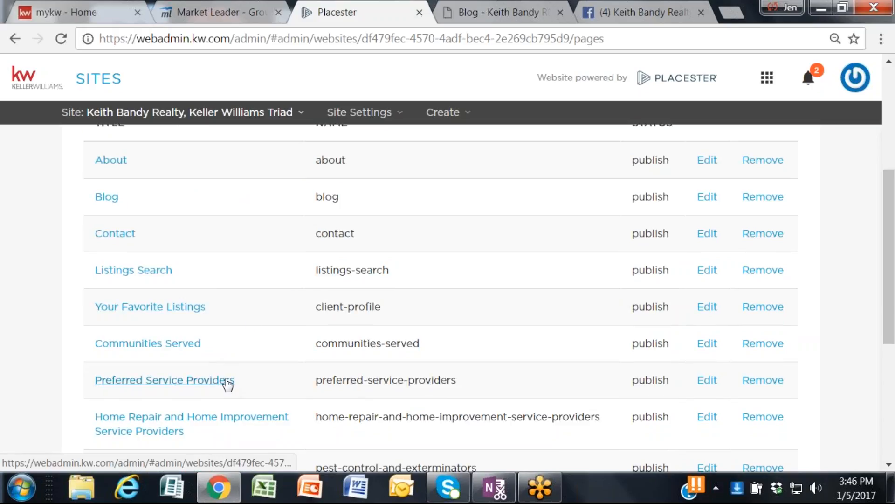
scroll(227, 384, down, 4)
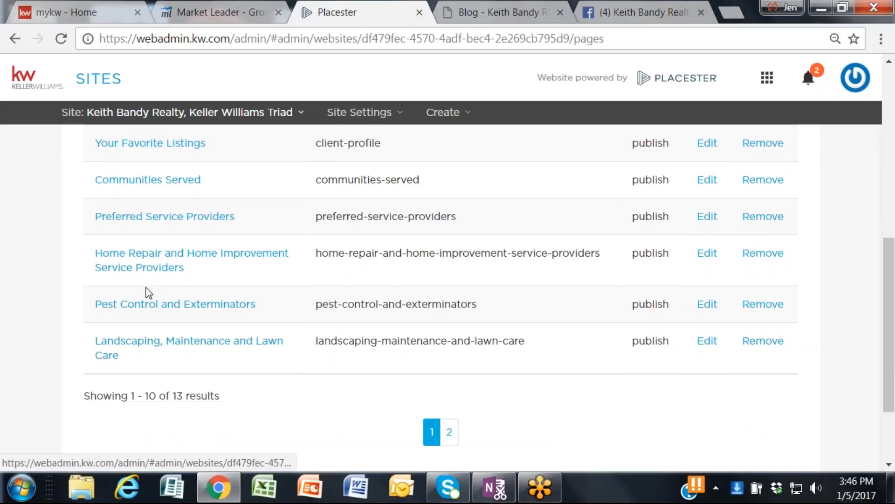
click(451, 434)
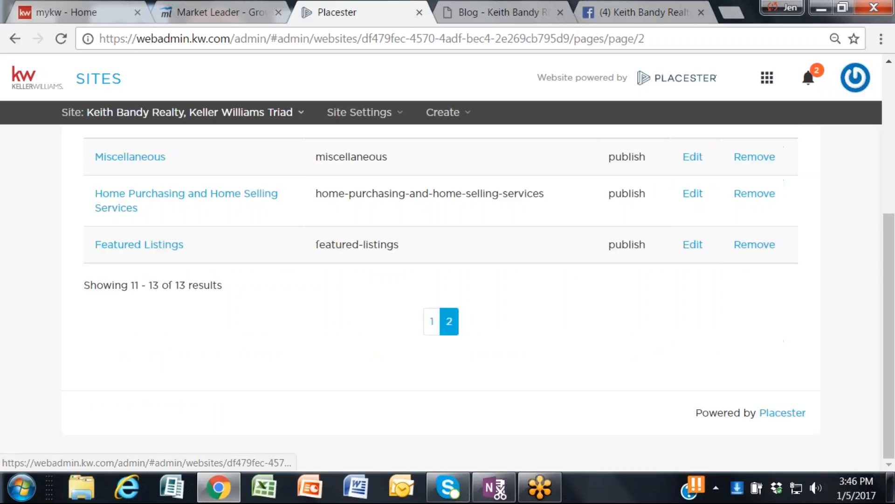
click(429, 327)
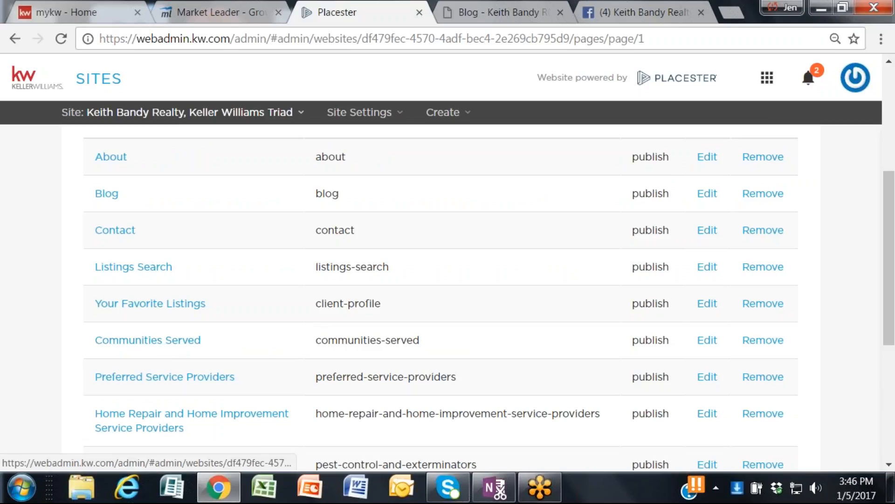
Step: Open the form for creating a new page and display the available page templates
scroll(189, 334, up, 2)
scroll(189, 334, up, 4)
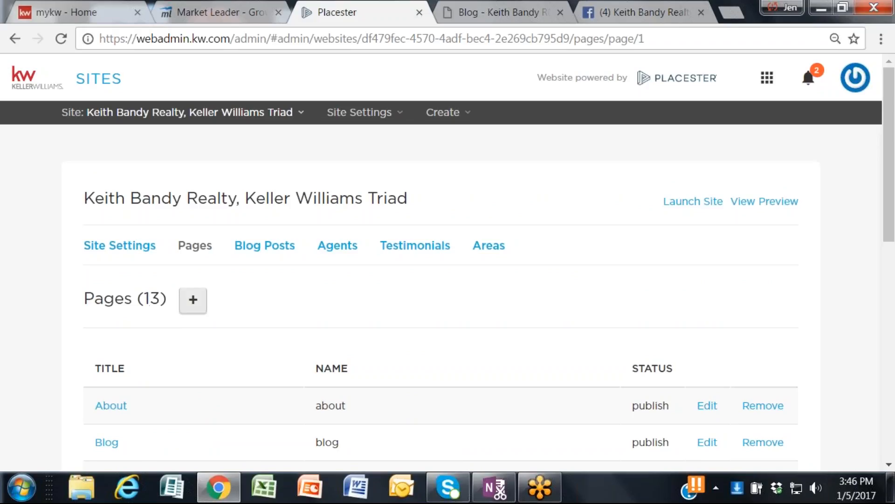
click(193, 300)
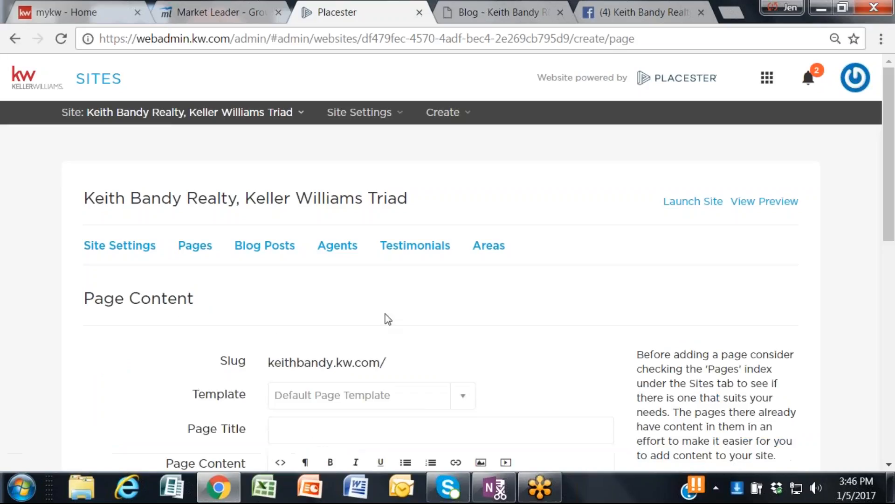
scroll(408, 302, down, 2)
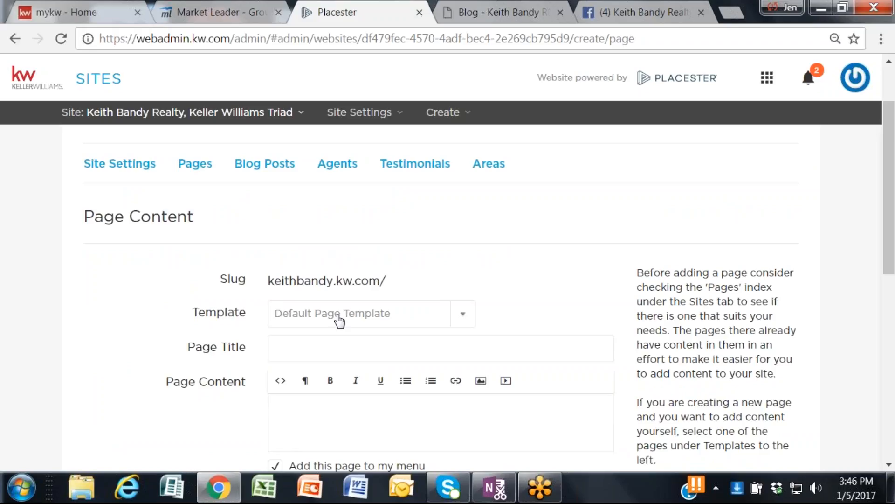
click(461, 325)
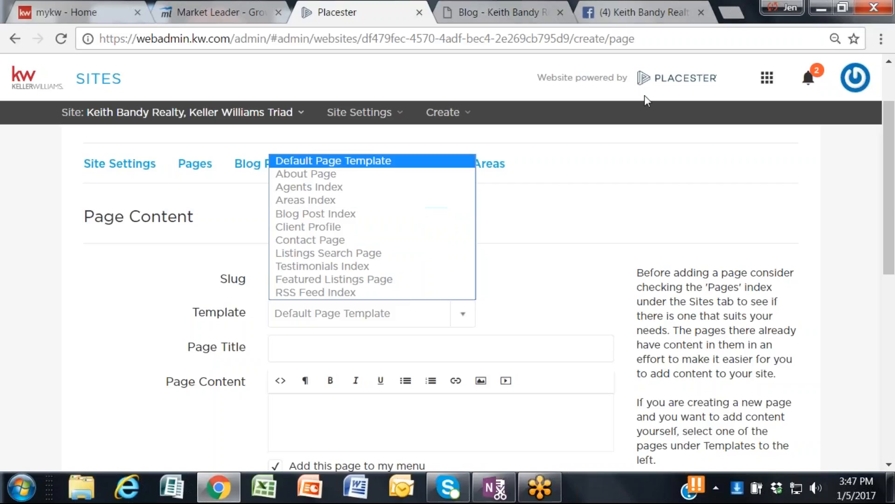
Step: Switch to the live agent website and show the pages nested under Communities Served in its navigation
click(499, 21)
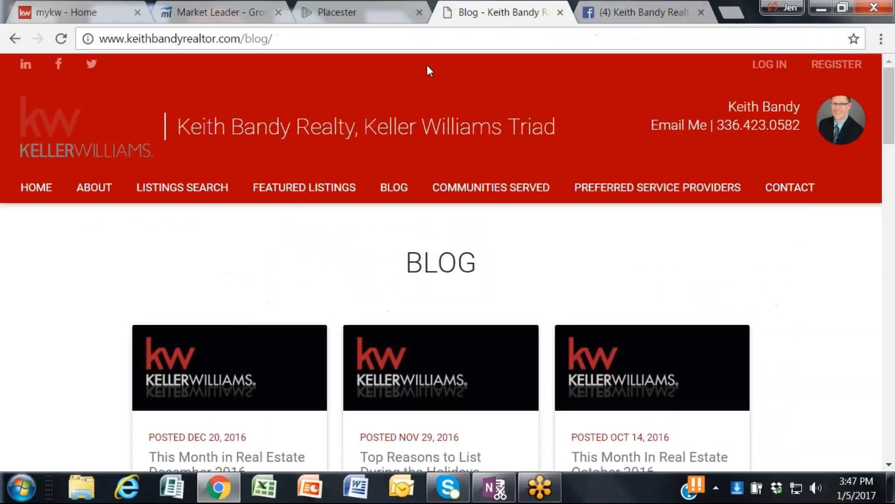
mouse_move(498, 172)
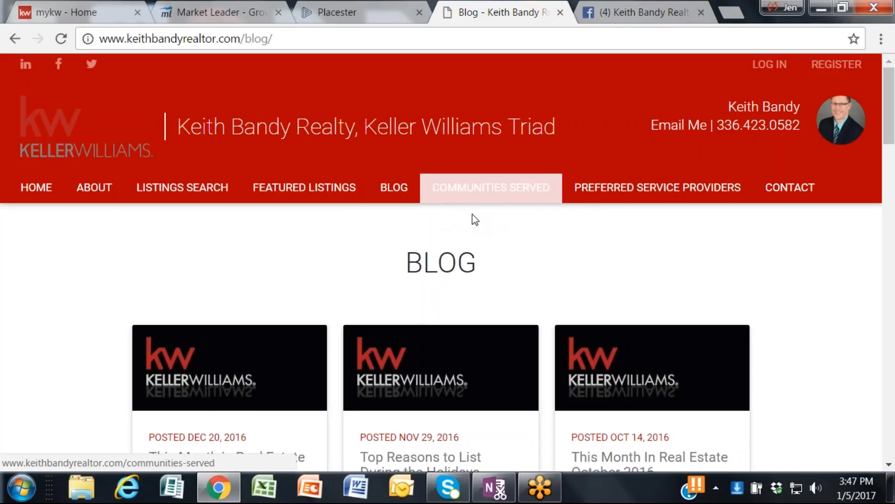
mouse_move(491, 190)
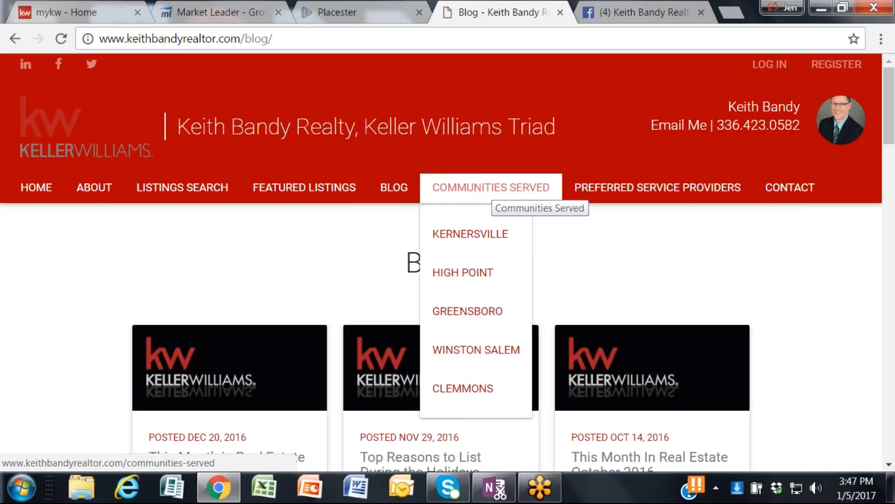
Step: Open the live site's Communities Served page and examine the Clemmons area page's photos, description and nearby listings map
click(494, 196)
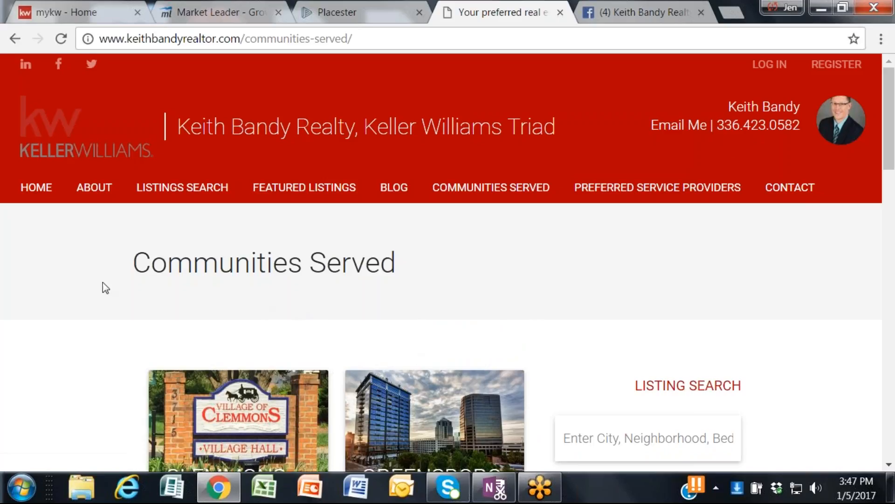
scroll(103, 289, down, 4)
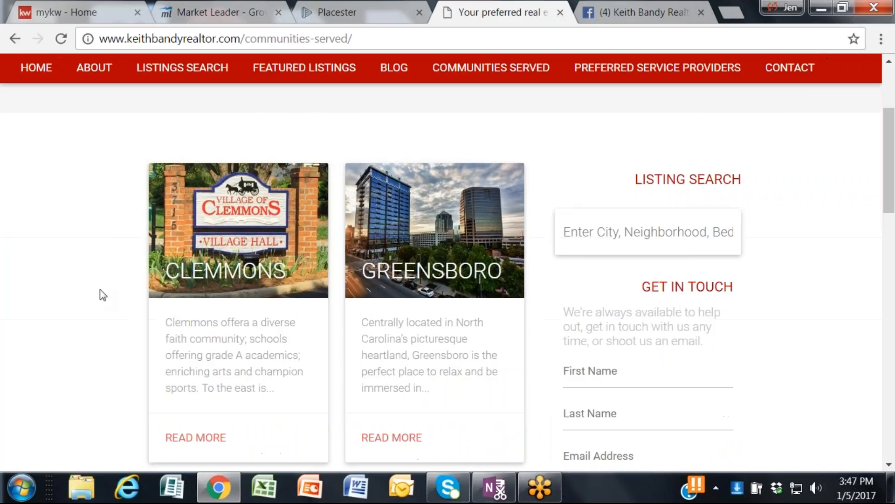
click(250, 244)
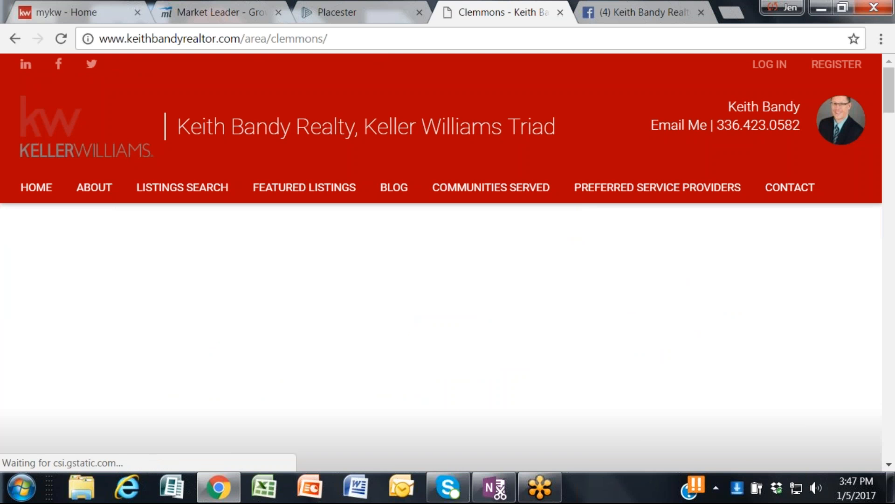
scroll(247, 242, down, 2)
scroll(247, 243, down, 3)
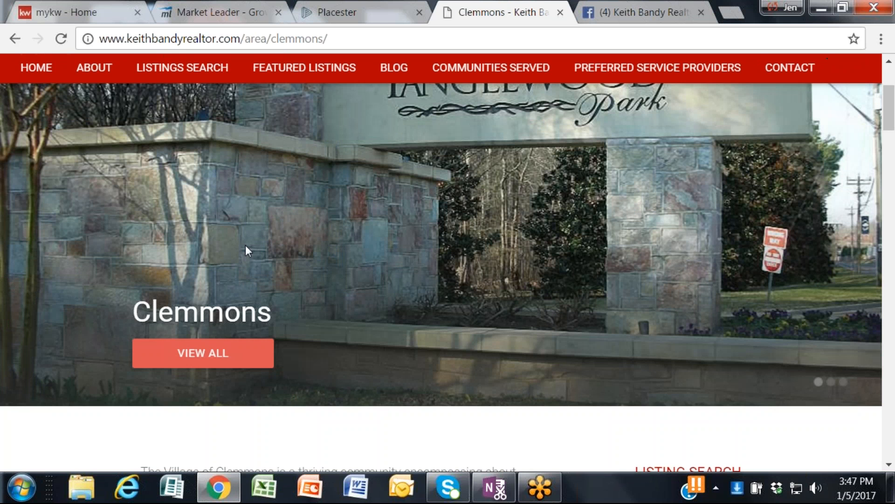
scroll(245, 245, down, 5)
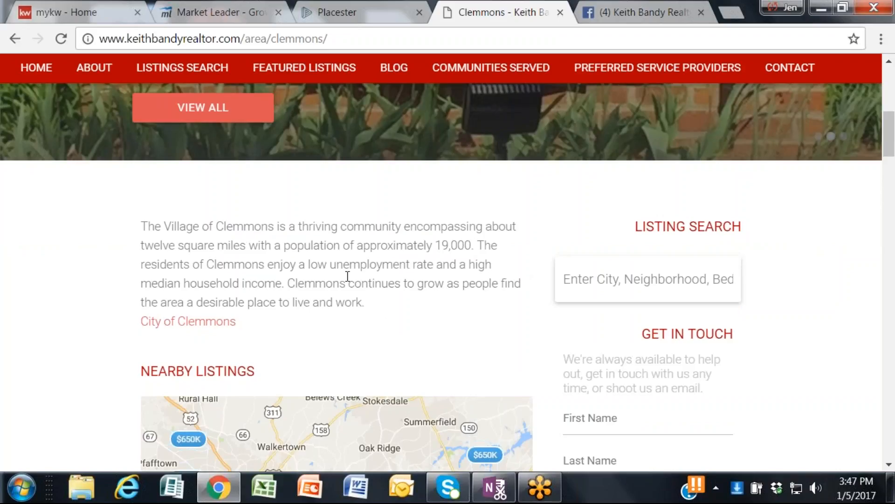
scroll(348, 276, down, 3)
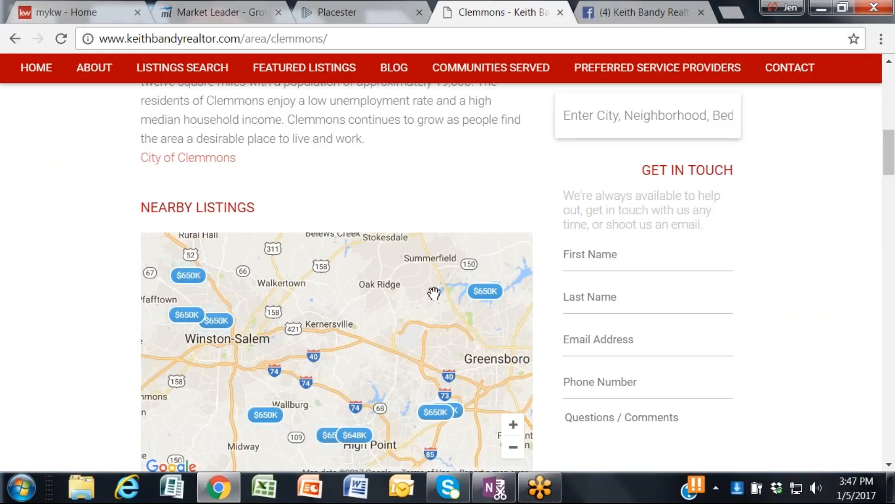
scroll(674, 334, up, 2)
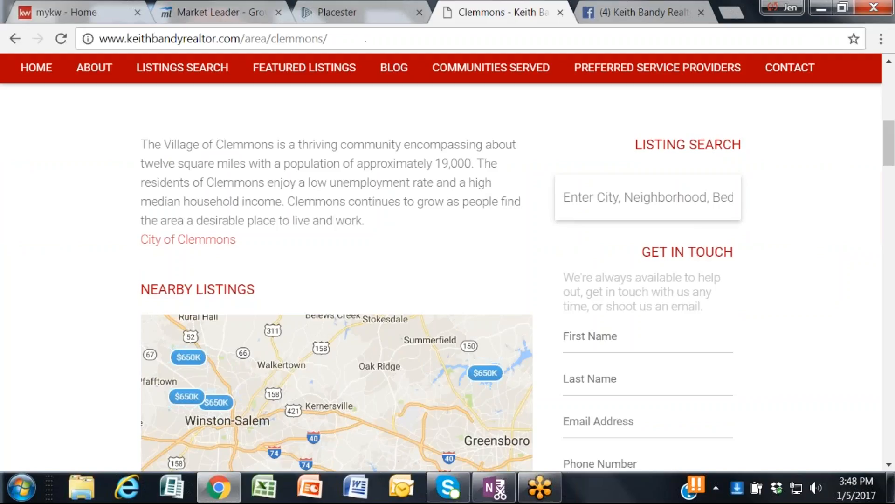
Step: Return to Placester, assign the Areas Index template to the new page, title it Communities, and place the cursor in its content area
click(354, 13)
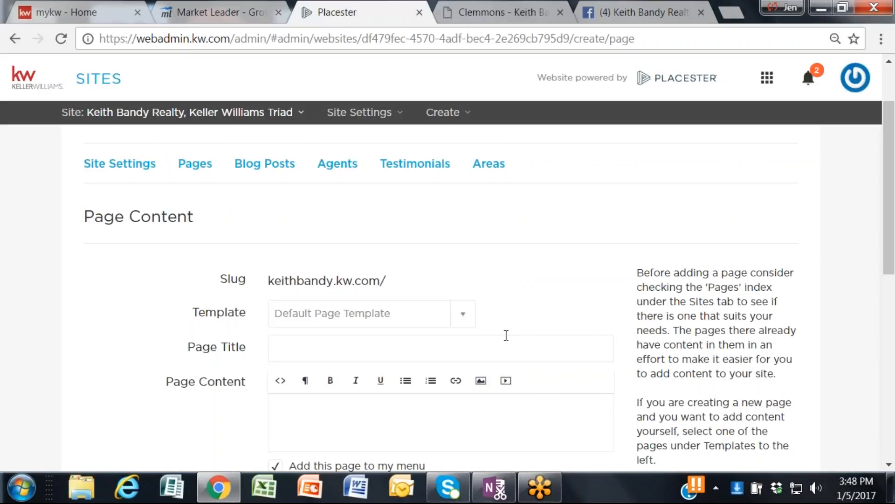
click(461, 317)
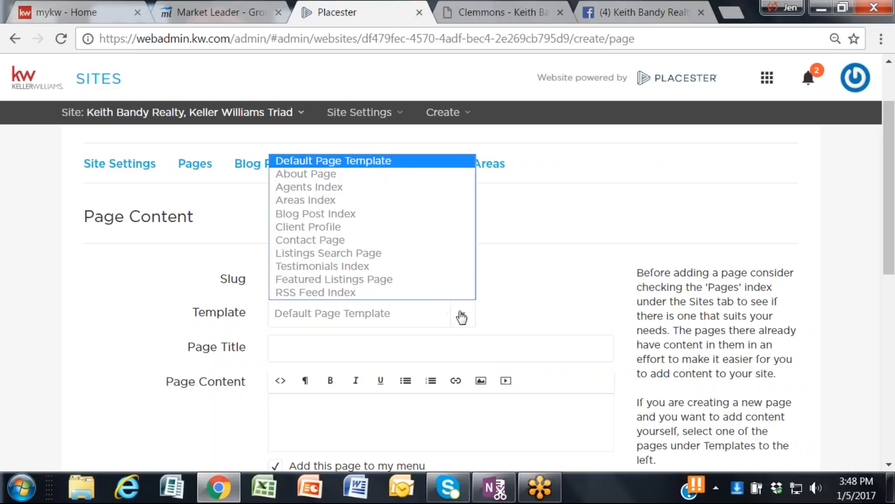
click(388, 200)
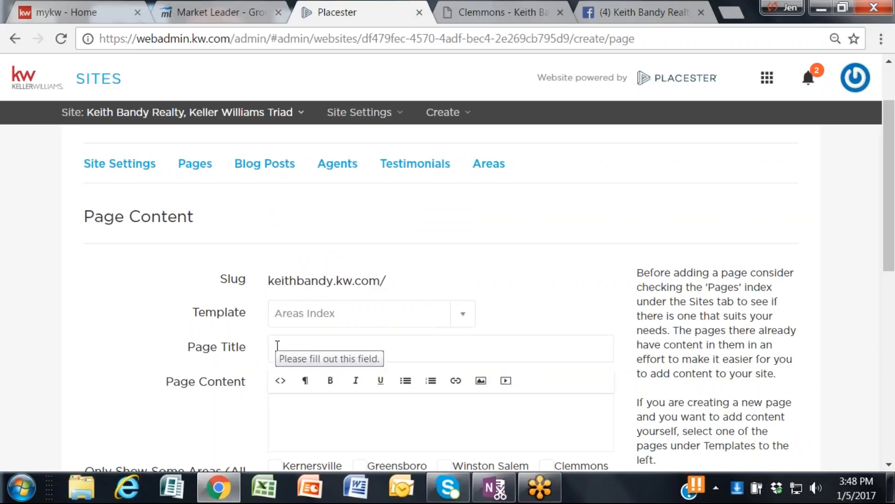
click(389, 339)
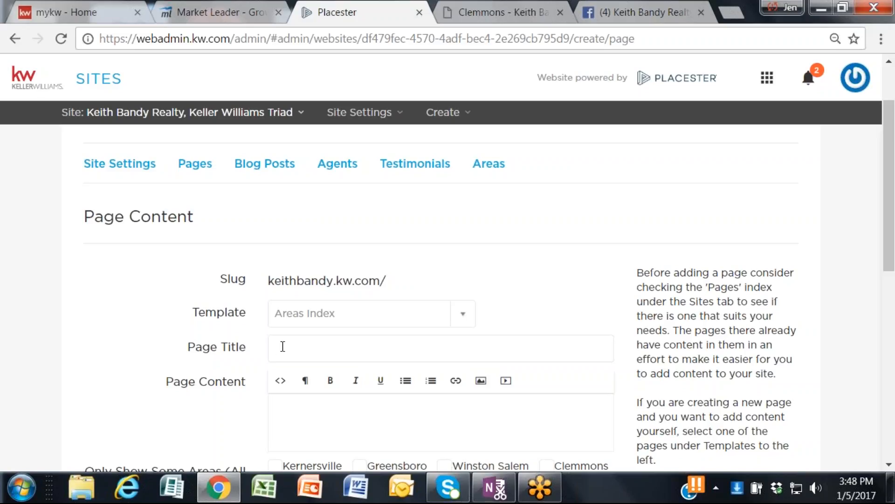
text(Comm)
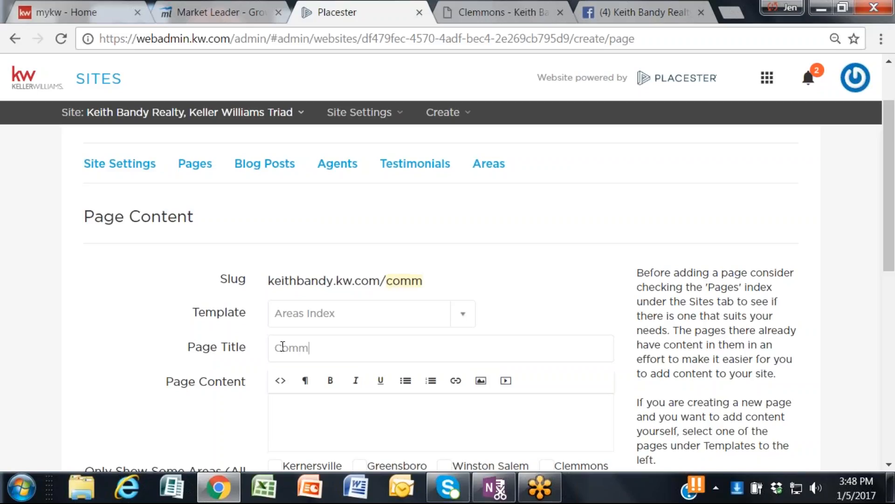
text(unities)
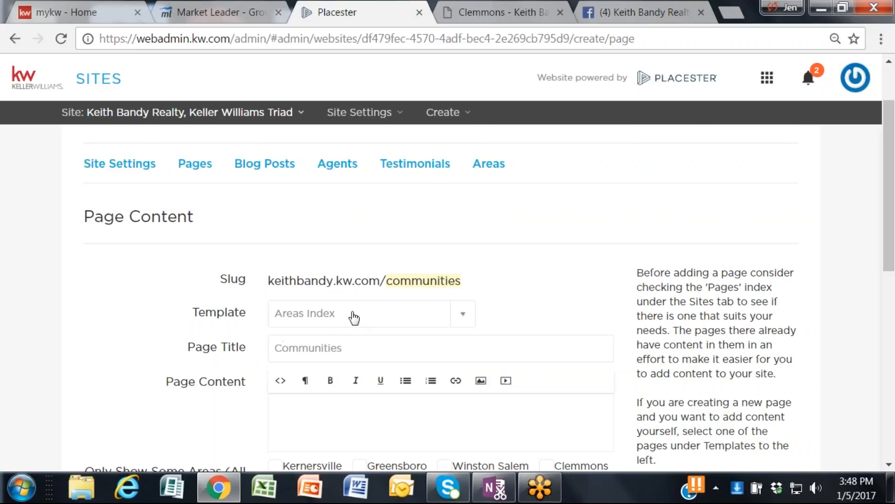
scroll(354, 317, down, 3)
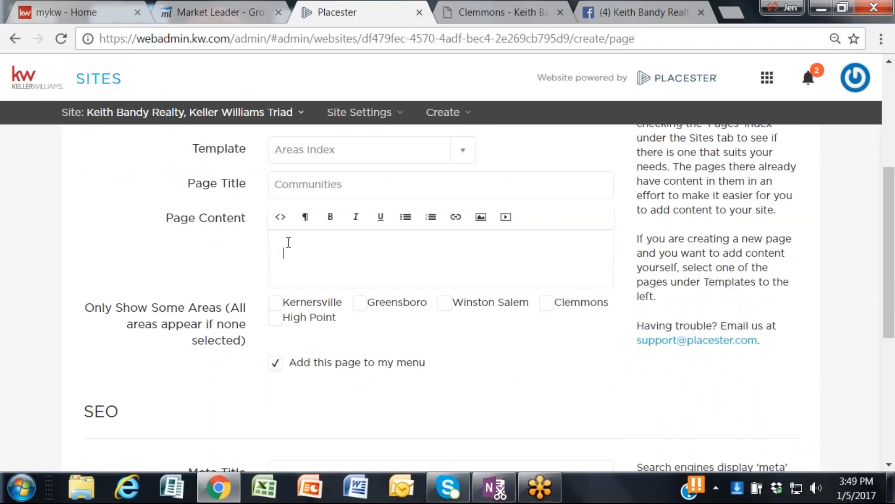
click(292, 244)
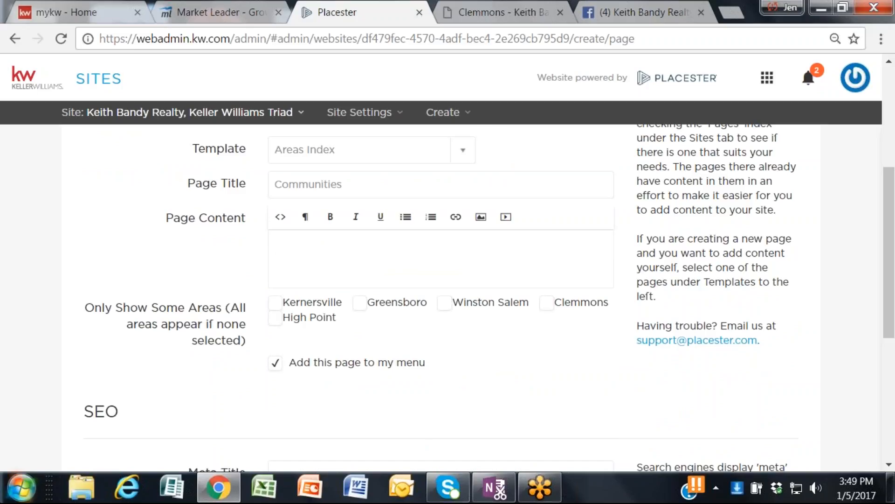
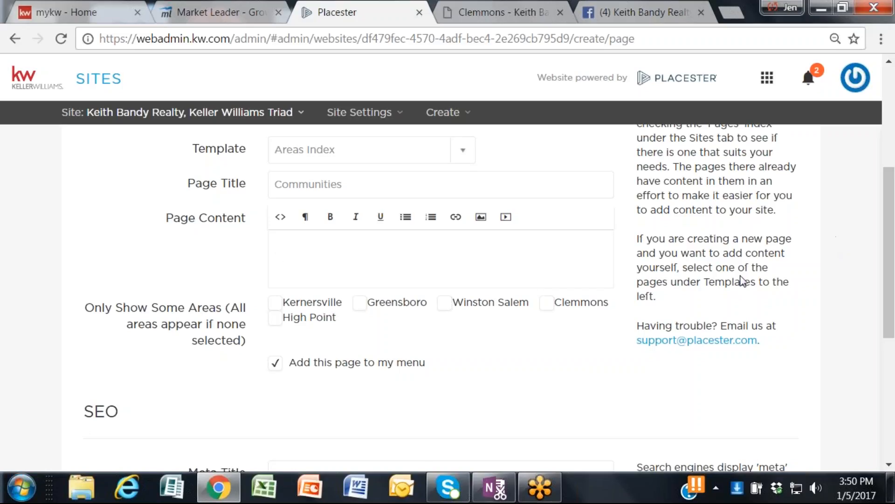
Step: Review the new Communities page's template, title, content, area filter, menu option and SEO meta fields
scroll(718, 266, up, 2)
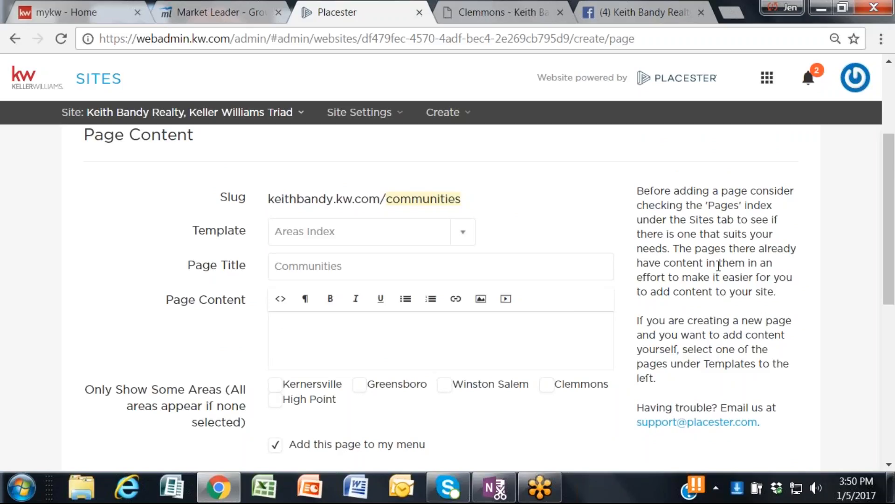
scroll(719, 266, down, 2)
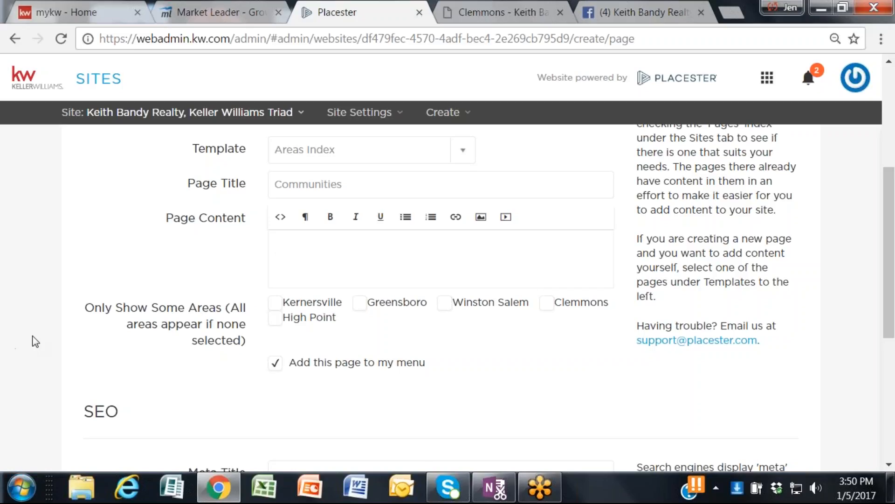
scroll(536, 286, down, 1)
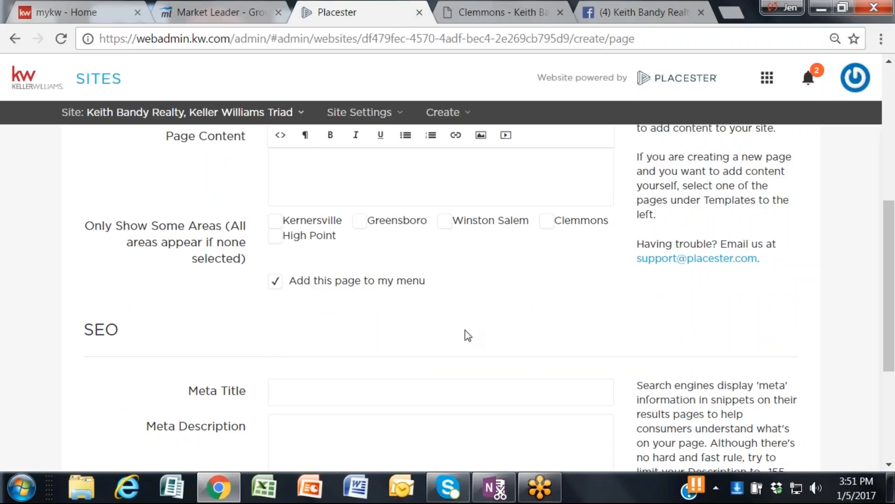
scroll(465, 332, down, 2)
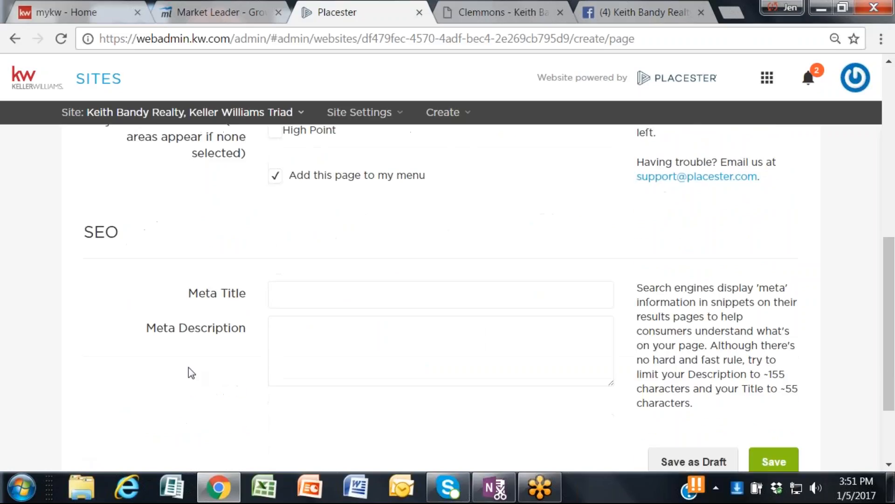
scroll(364, 311, up, 4)
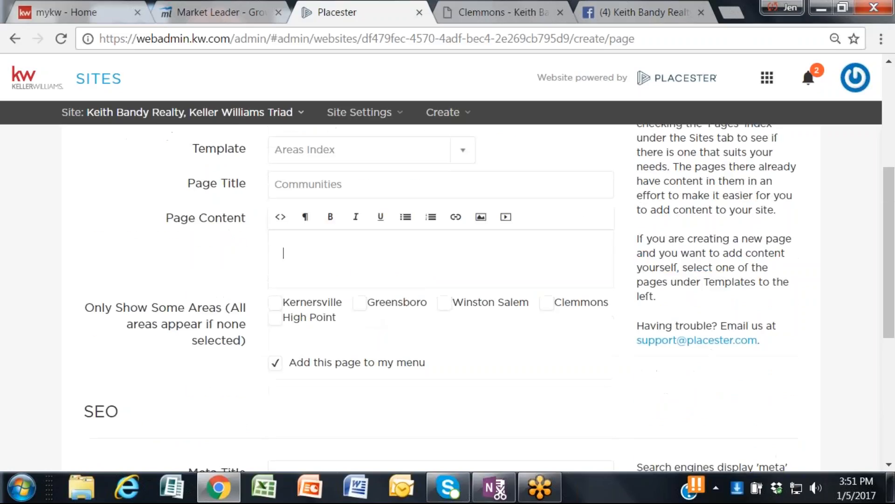
scroll(283, 252, down, 4)
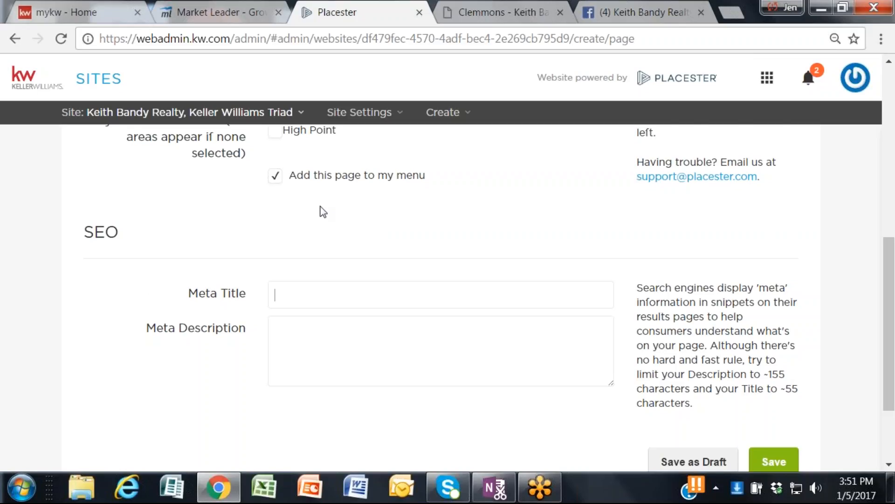
scroll(324, 212, up, 3)
scroll(327, 304, down, 2)
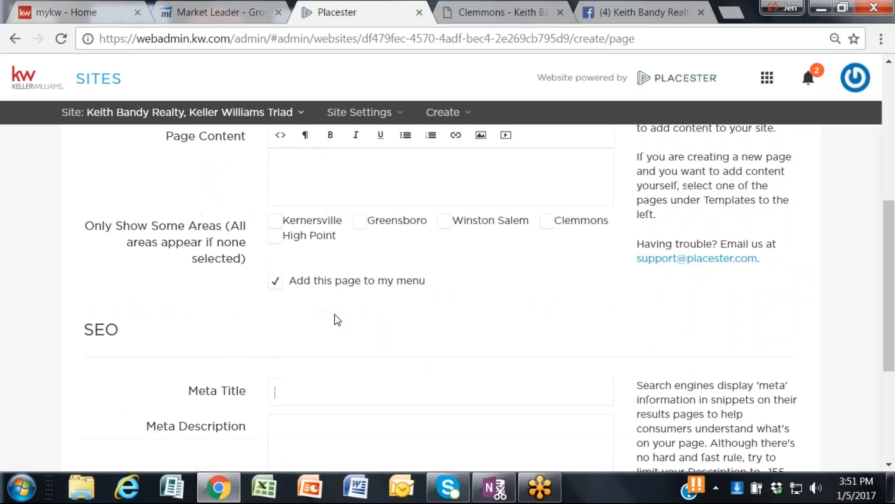
scroll(337, 320, down, 3)
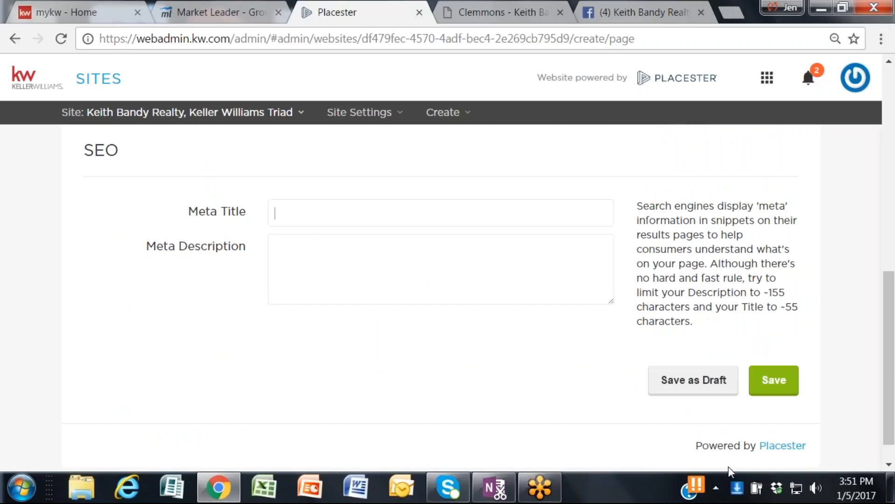
scroll(314, 244, up, 3)
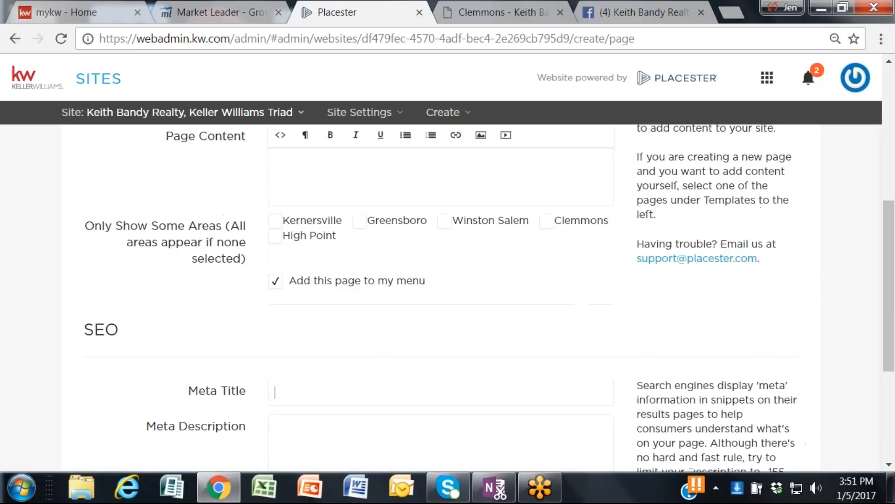
scroll(304, 290, up, 1)
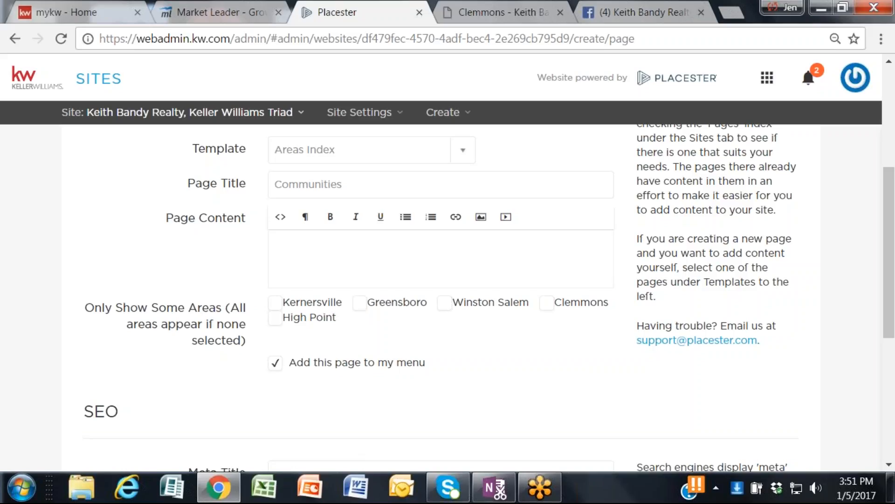
scroll(440, 359, down, 4)
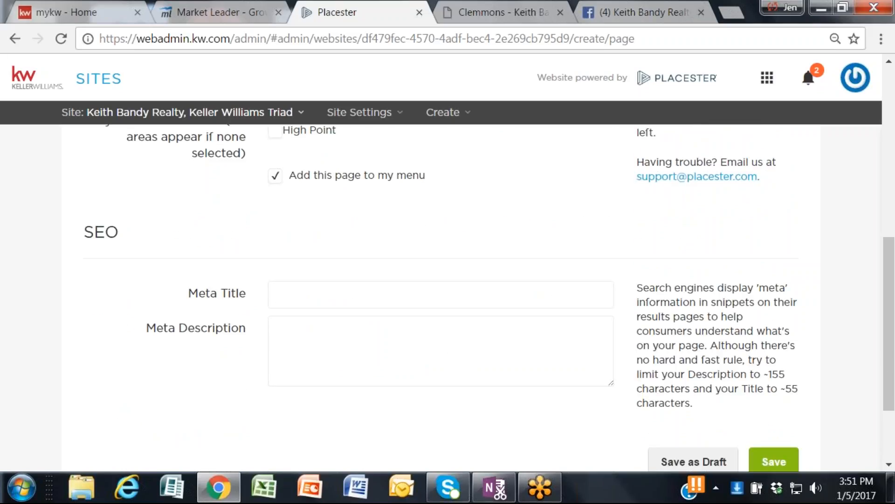
Step: Save the Communities page as a draft and show the second page of the site's pages list
scroll(765, 460, down, 2)
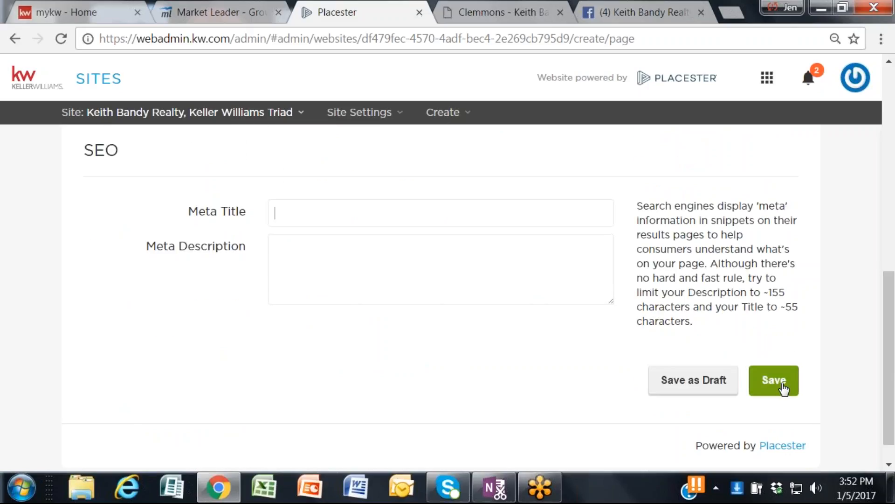
click(682, 383)
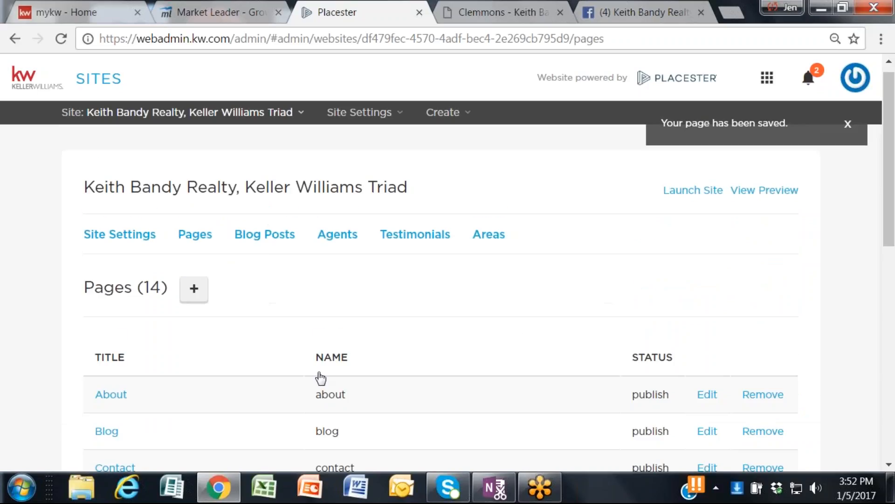
mouse_move(218, 487)
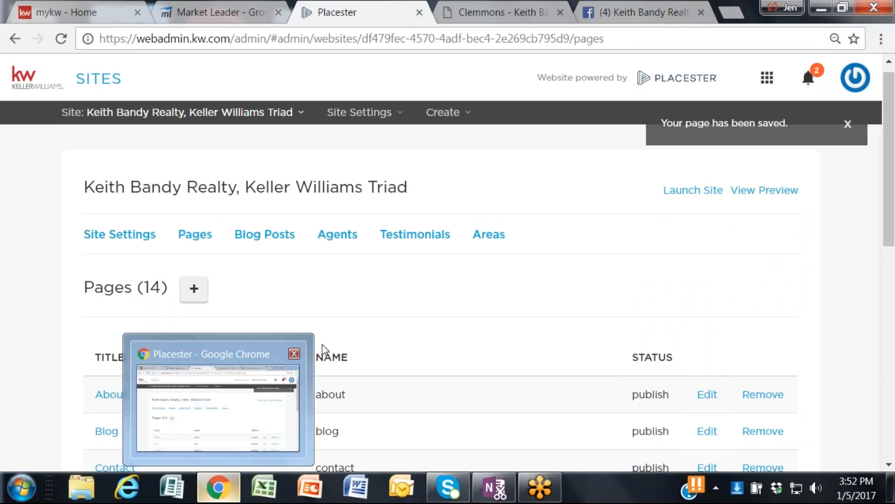
scroll(498, 286, down, 5)
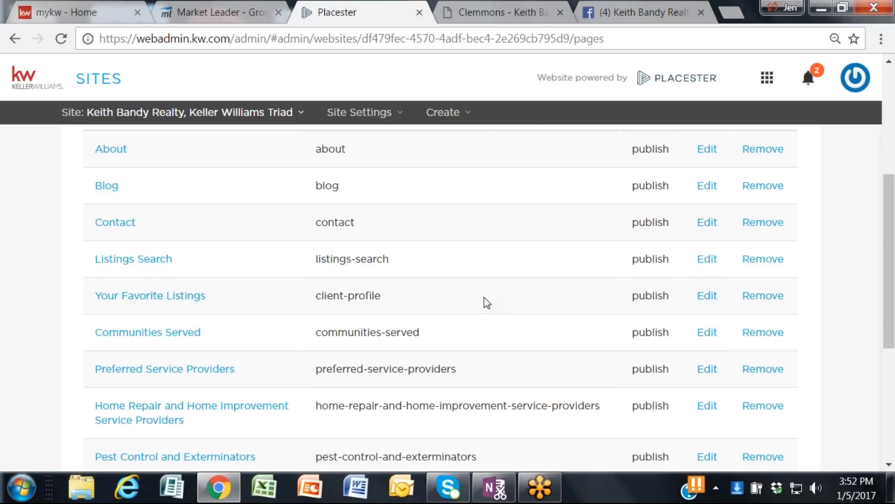
scroll(484, 301, down, 5)
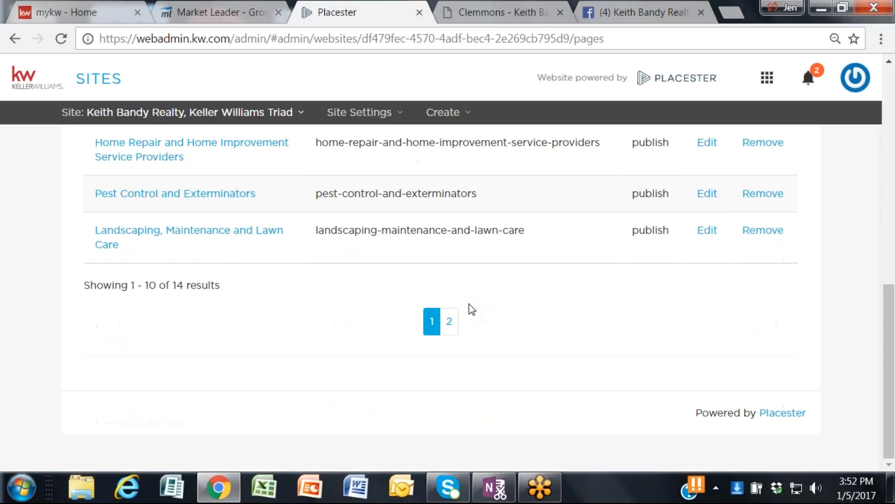
click(449, 321)
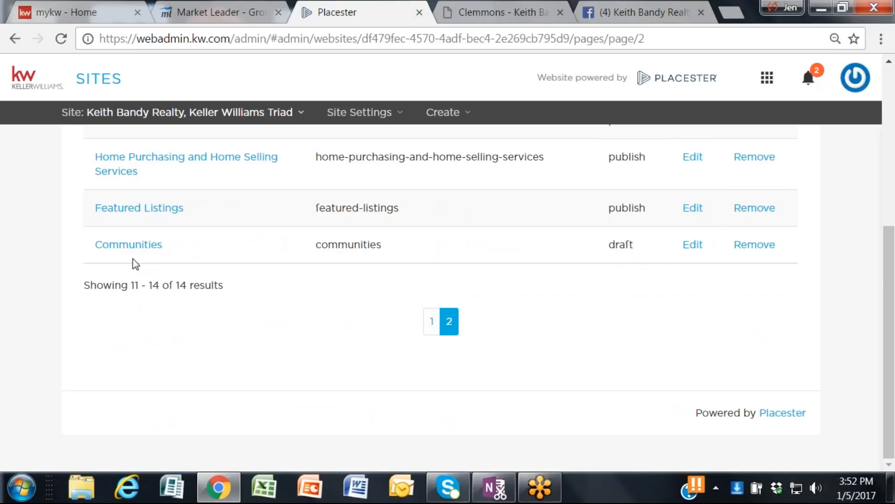
Step: Examine the titles and publishing statuses on the second page of the pages list, and return to the first page of results
scroll(636, 310, up, 6)
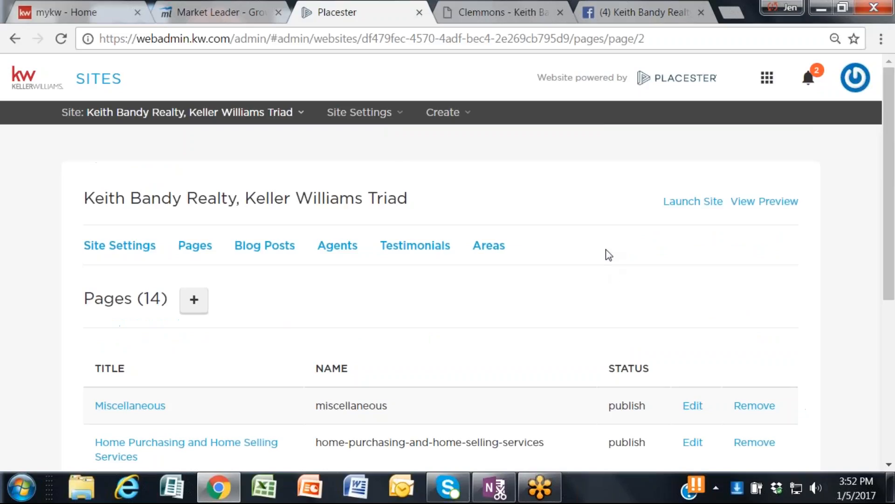
scroll(605, 261, down, 2)
scroll(605, 261, down, 3)
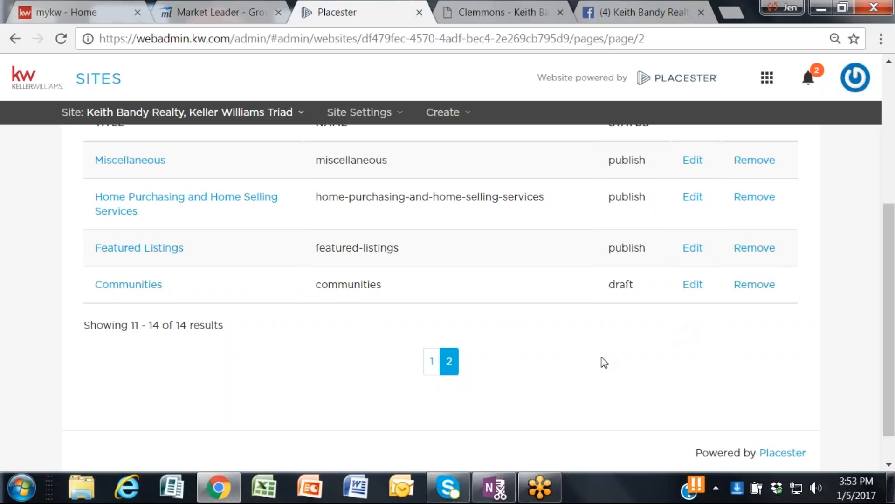
scroll(602, 362, up, 2)
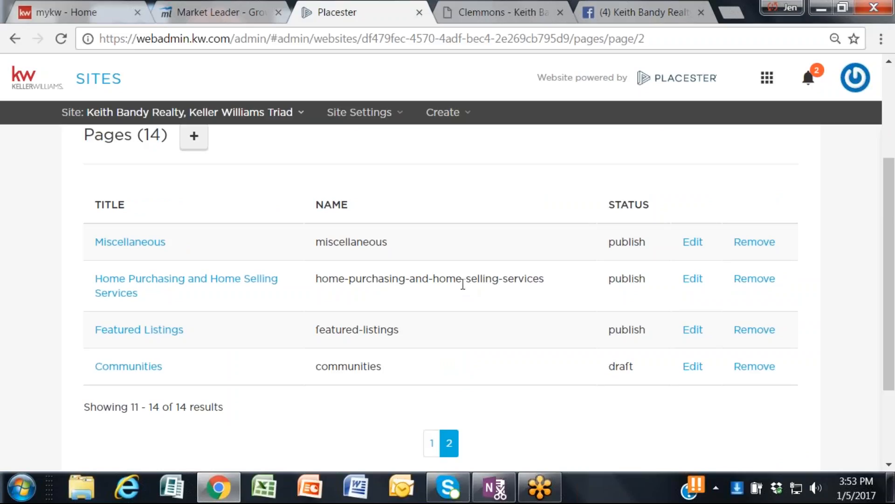
scroll(479, 383, up, 4)
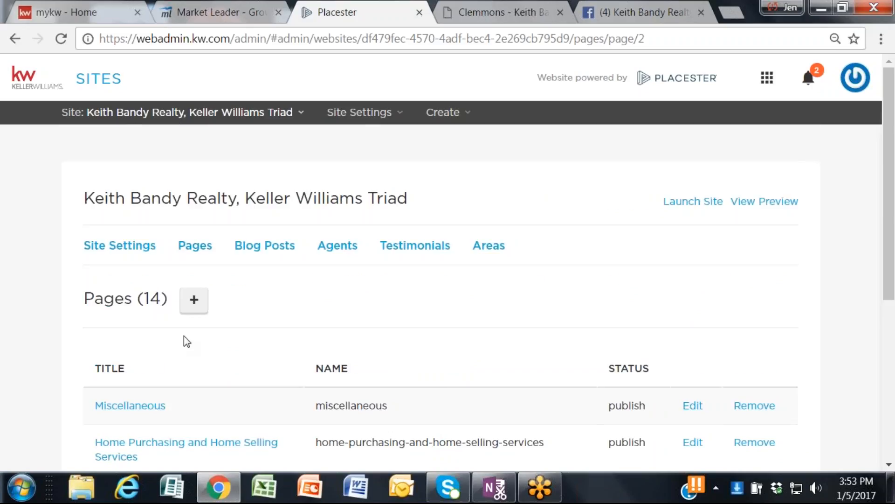
scroll(494, 401, down, 4)
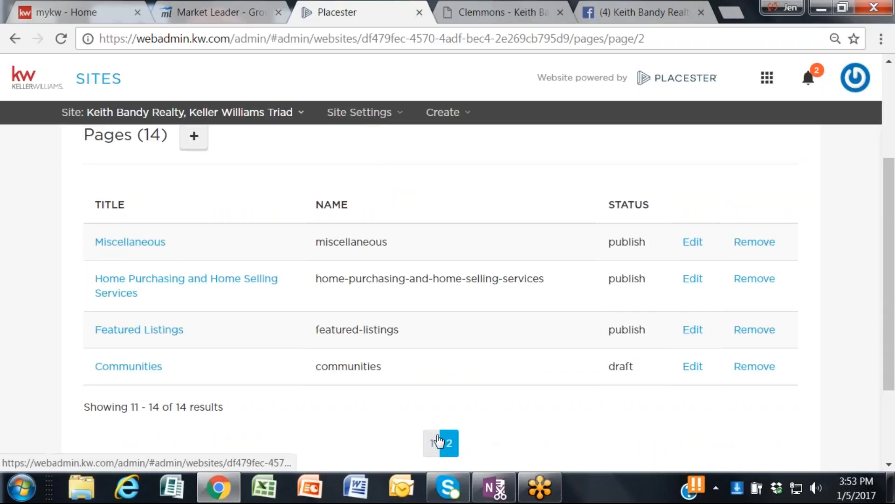
click(431, 442)
scroll(383, 373, down, 6)
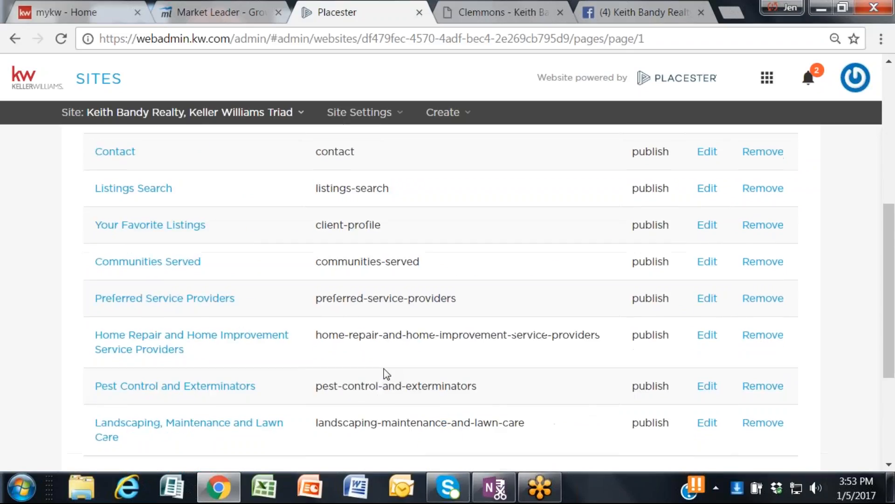
Step: Show the site's list of areas and open the form for creating a new area page
scroll(383, 376, up, 9)
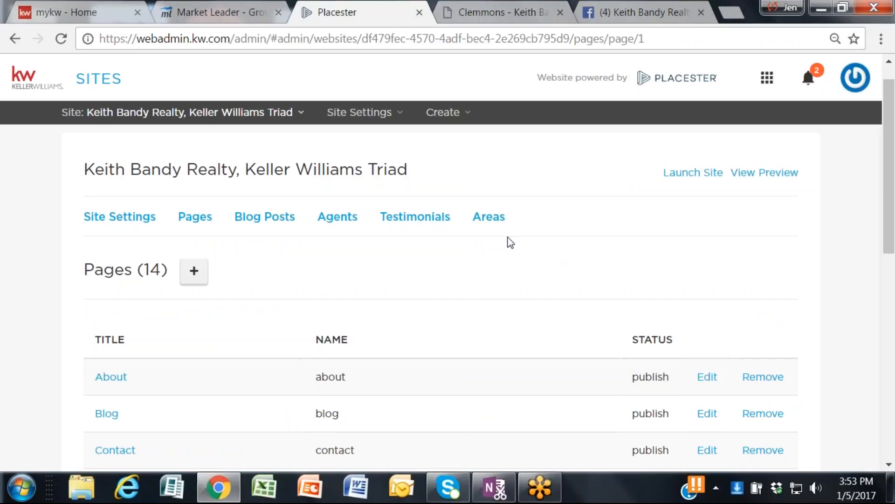
click(492, 219)
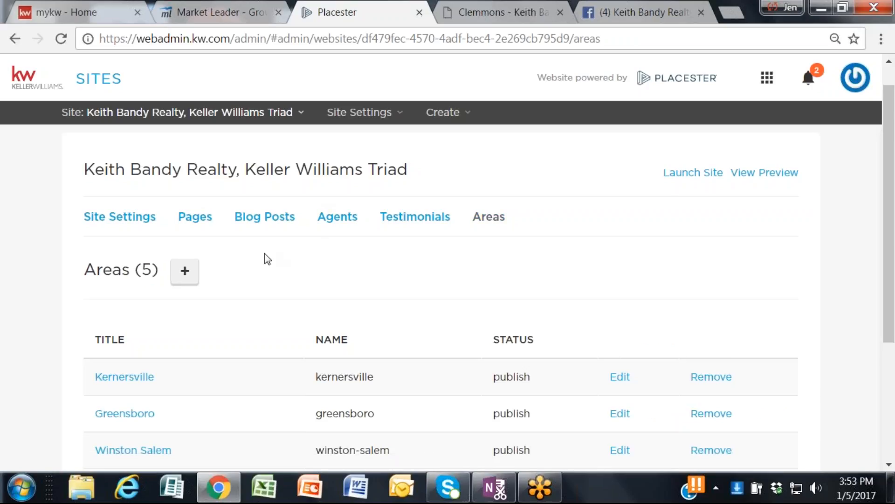
scroll(428, 264, down, 2)
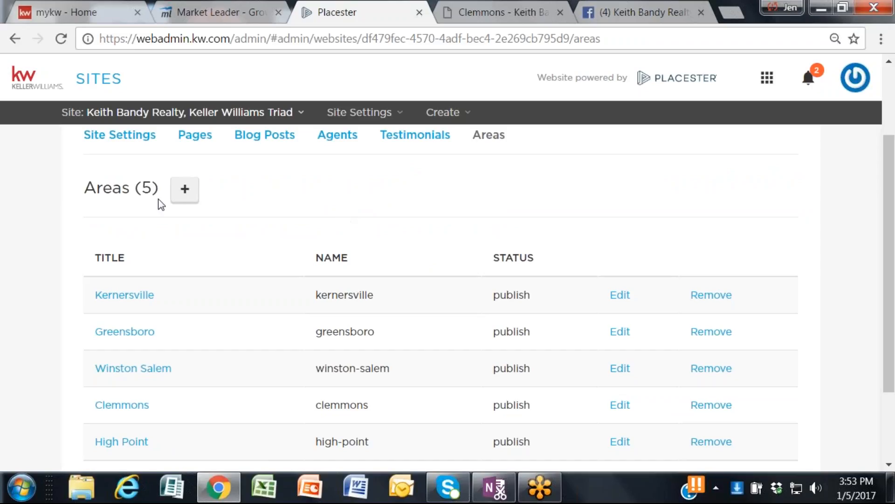
click(189, 190)
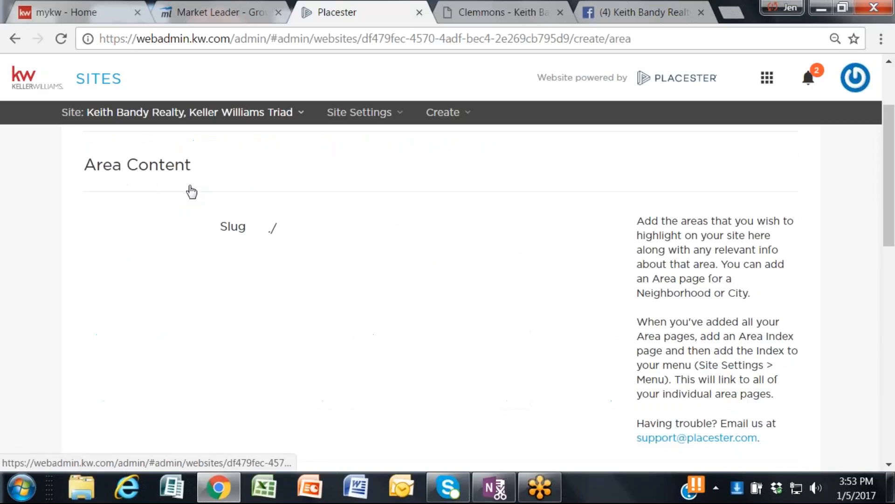
Step: Title the new area page "test city"
click(292, 283)
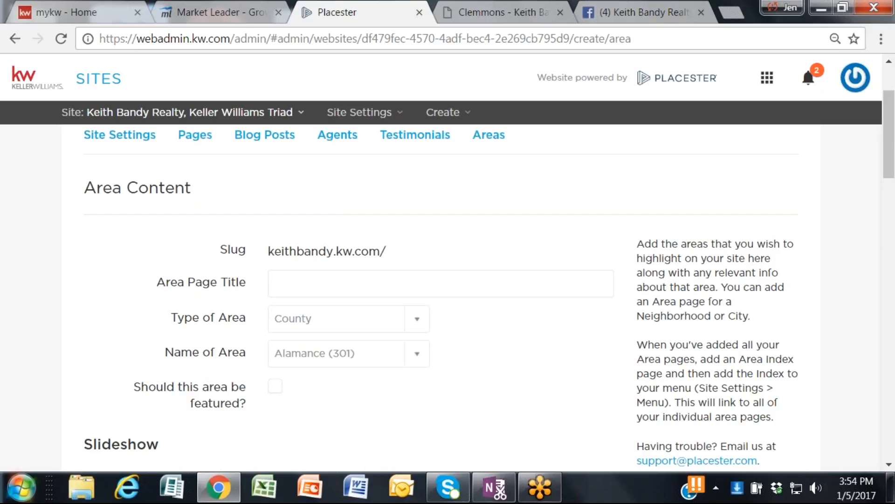
text(test ity)
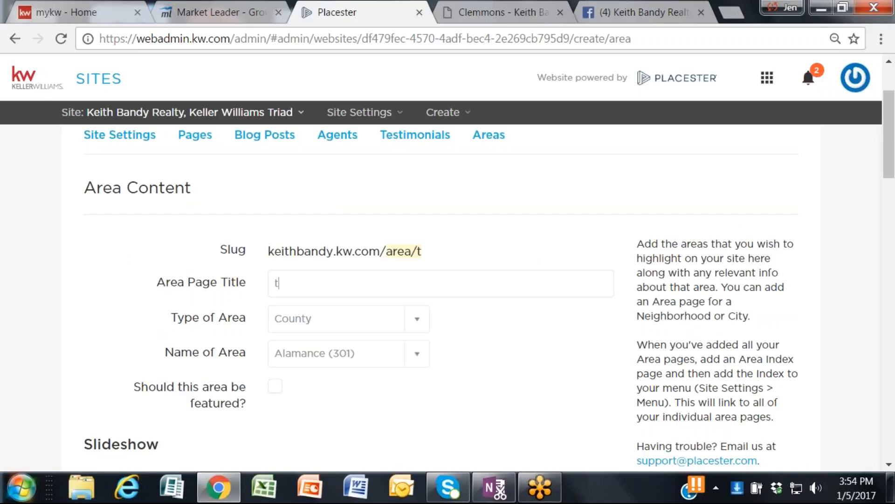
key(BackSpace)
key(BackSpace)
key(BackSpace)
key(BackSpace)
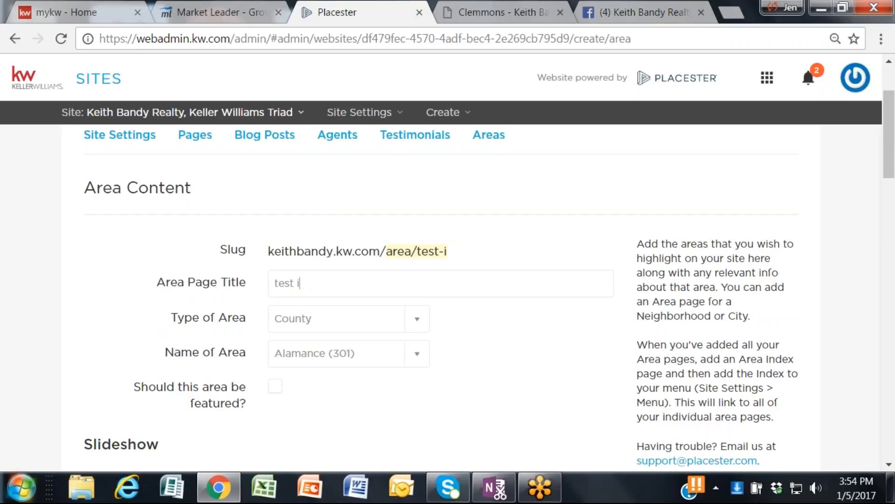
text(city)
key(super)
key(super)
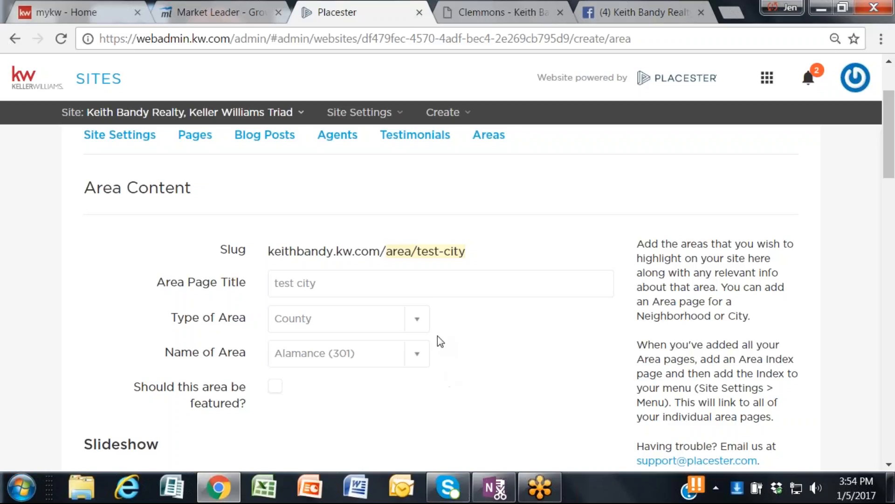
Step: Set the new area's type to Region and its name to NC
click(417, 326)
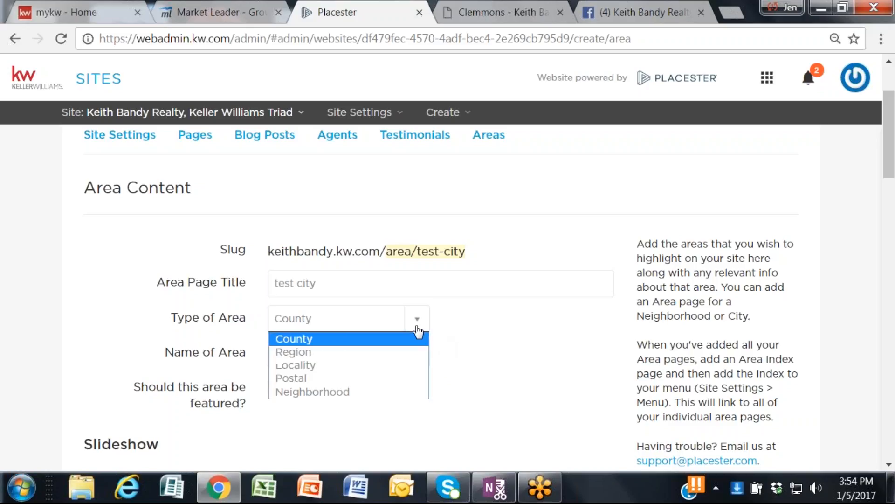
click(404, 357)
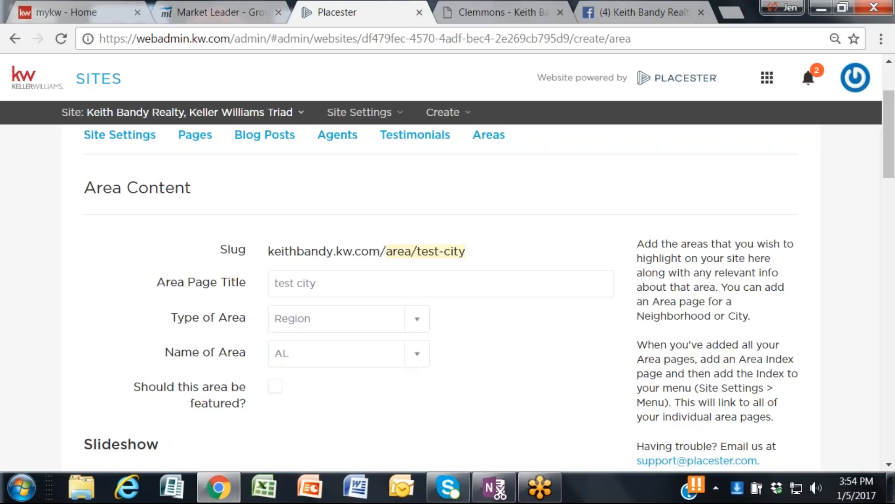
click(418, 357)
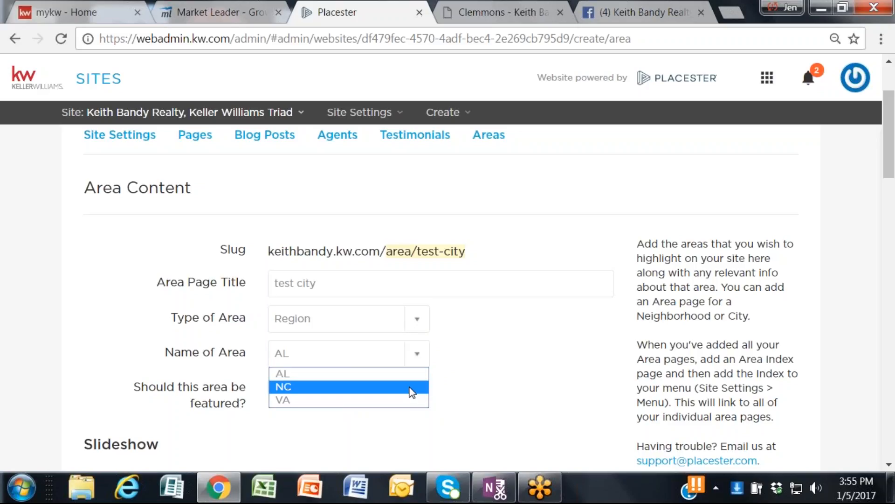
click(412, 392)
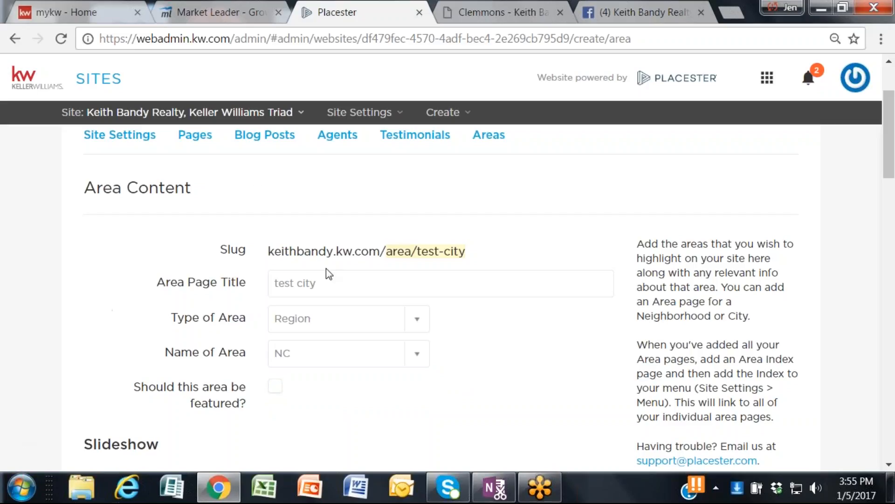
Step: Examine the new area form's slideshow and page content fields, comparing them with the slideshow on the published Clemmons area page
scroll(375, 355, down, 2)
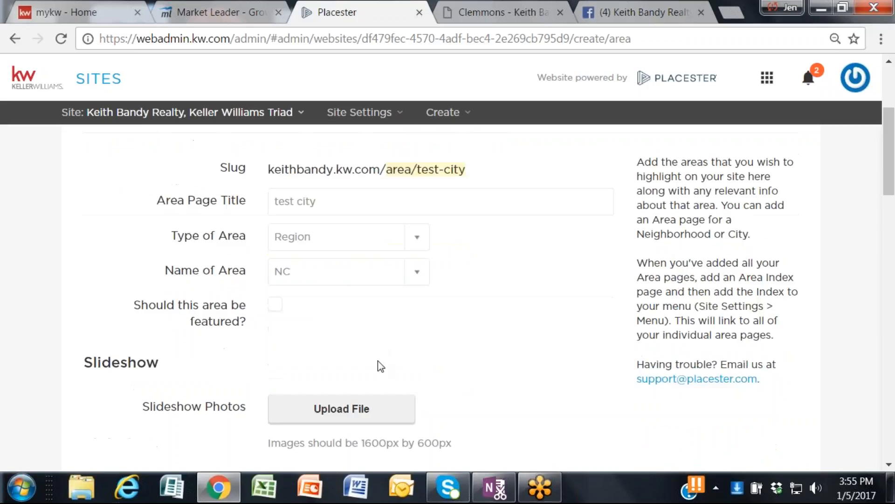
scroll(377, 360, down, 4)
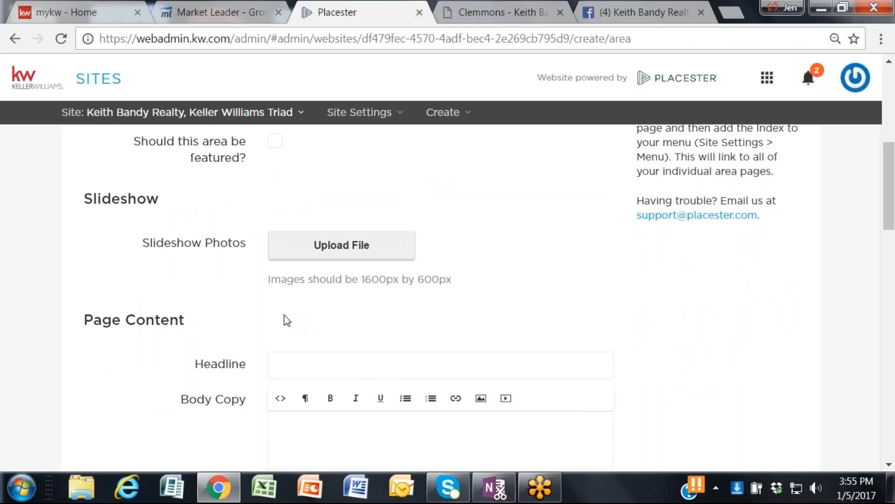
scroll(287, 320, up, 2)
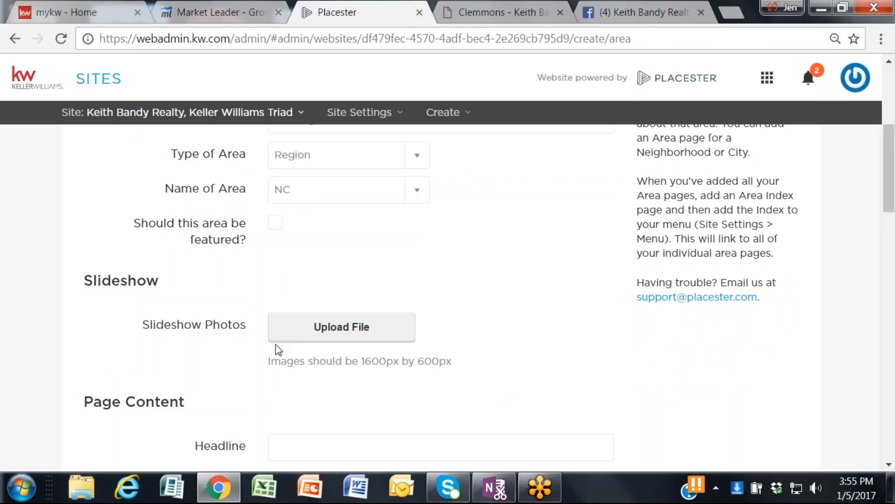
click(507, 21)
scroll(343, 275, up, 9)
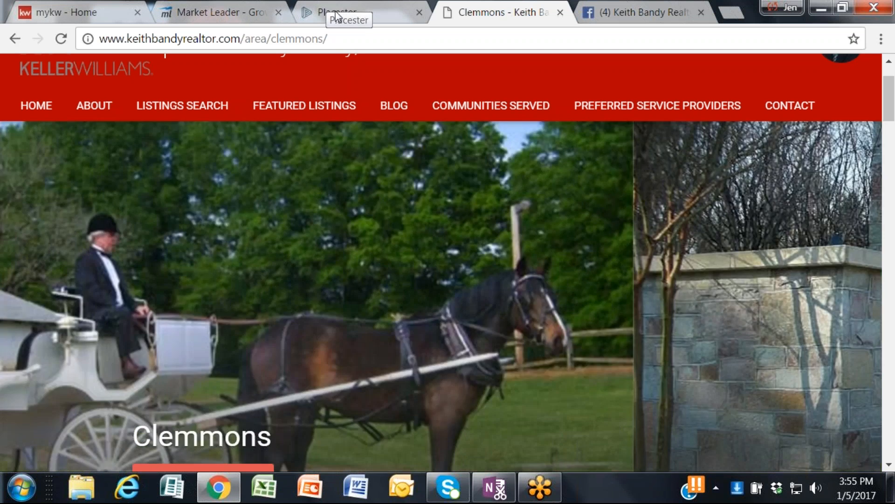
click(337, 18)
scroll(623, 379, up, 3)
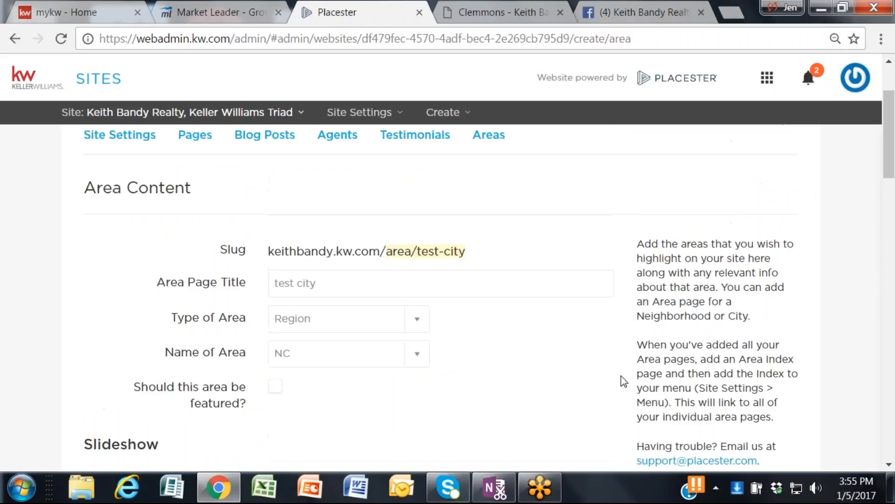
scroll(624, 381, down, 3)
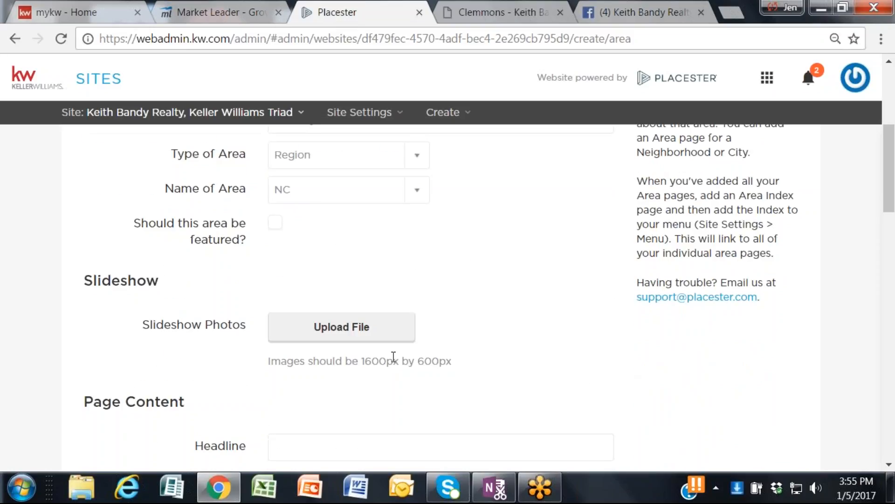
Step: Switch to the open Facebook business page and log out of the account
click(662, 5)
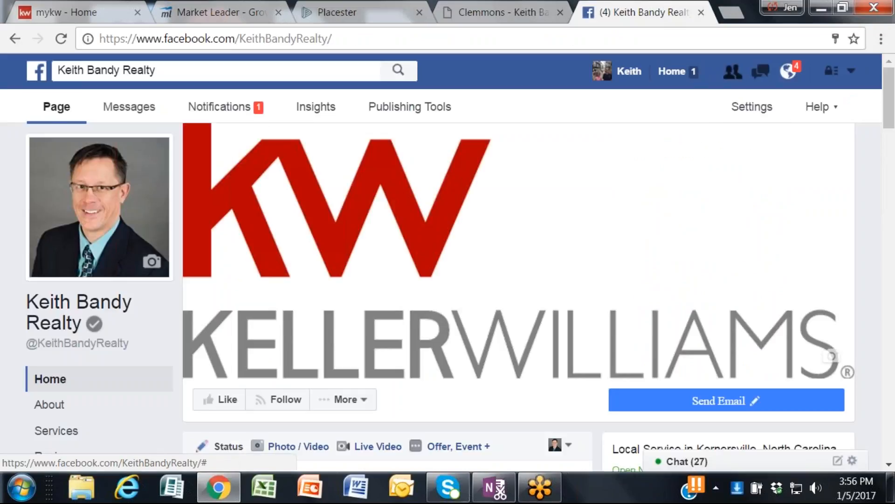
click(832, 106)
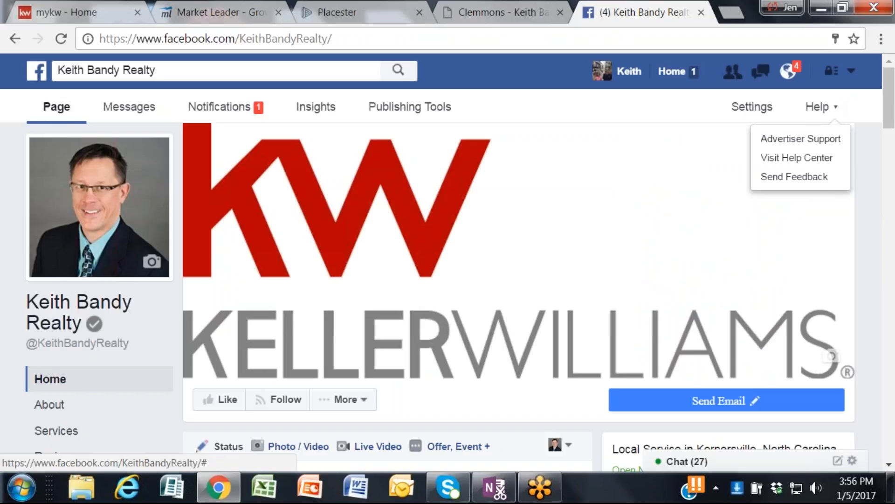
click(836, 74)
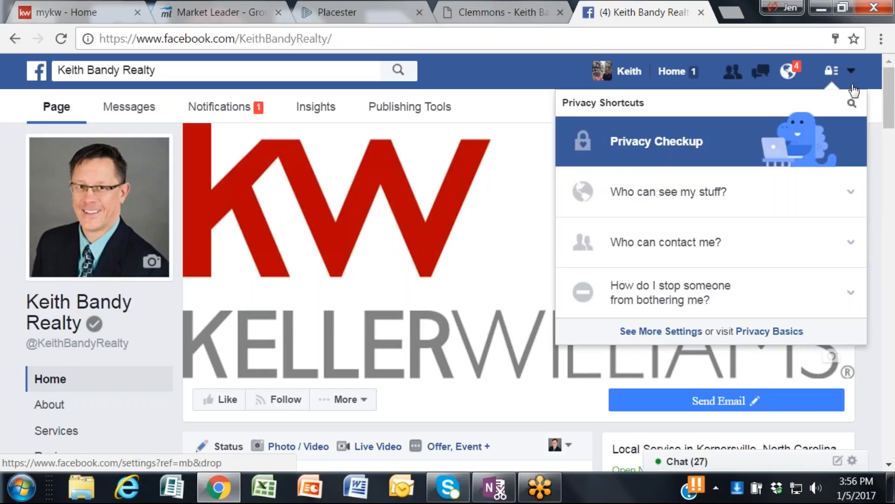
click(852, 71)
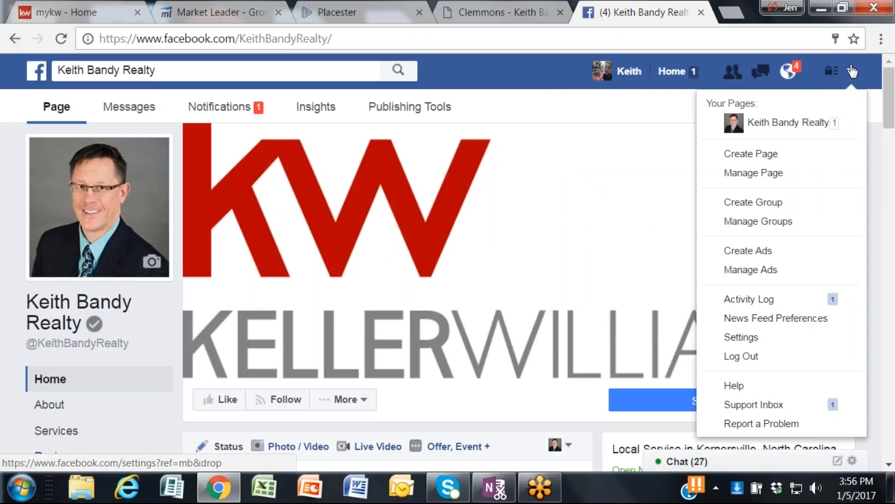
click(821, 356)
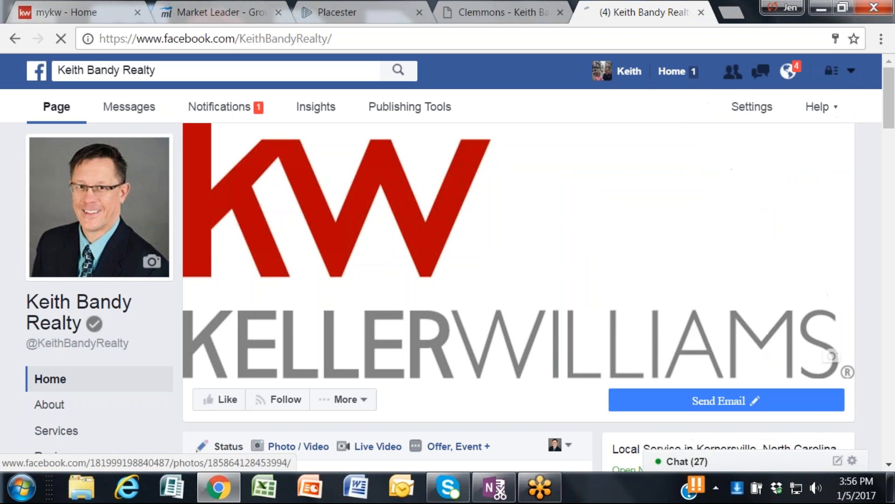
click(608, 42)
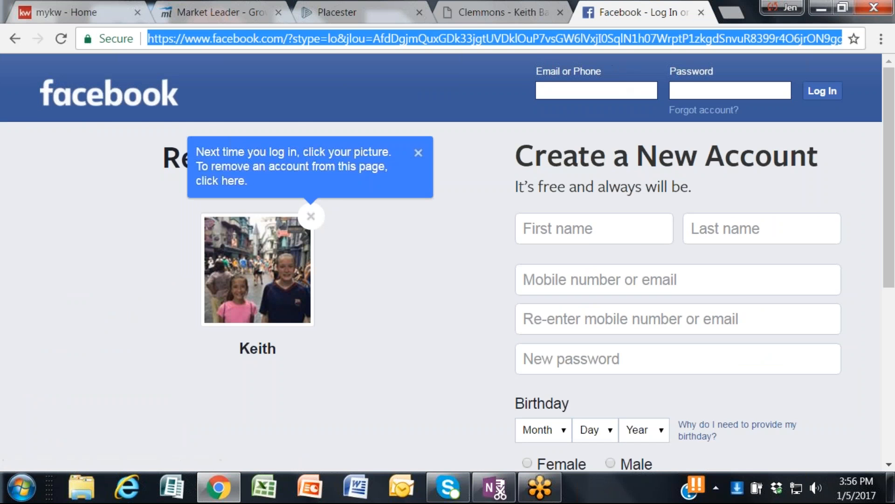
text(www.goog)
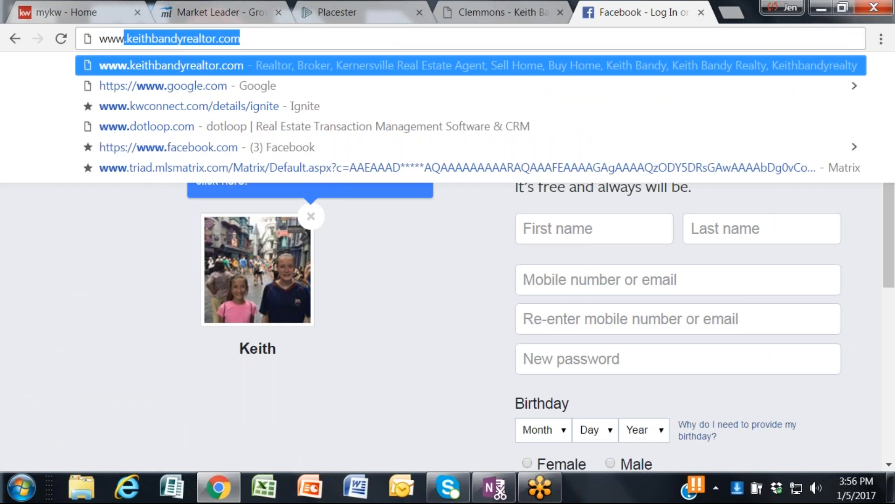
text(le.com)
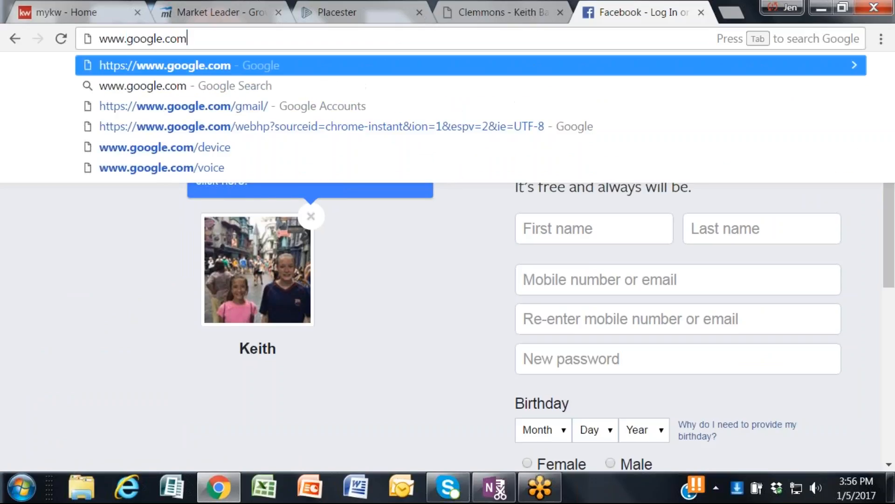
key(Return)
text(clemmons nc)
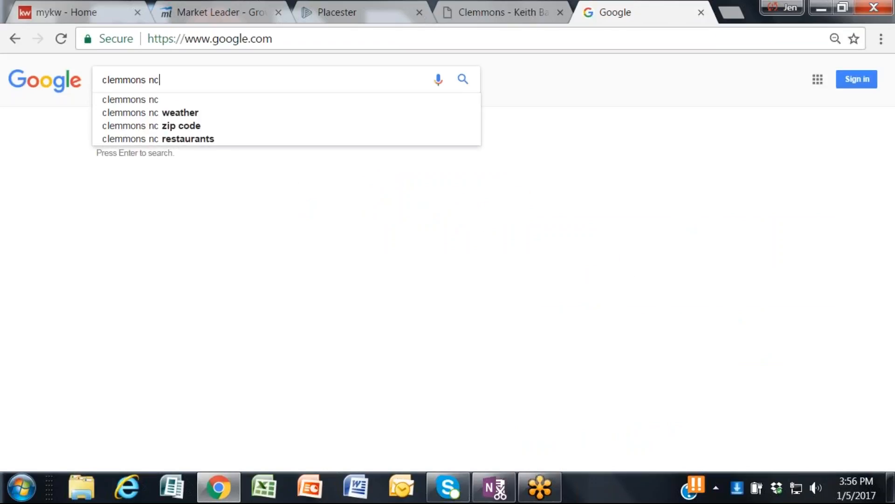
key(Return)
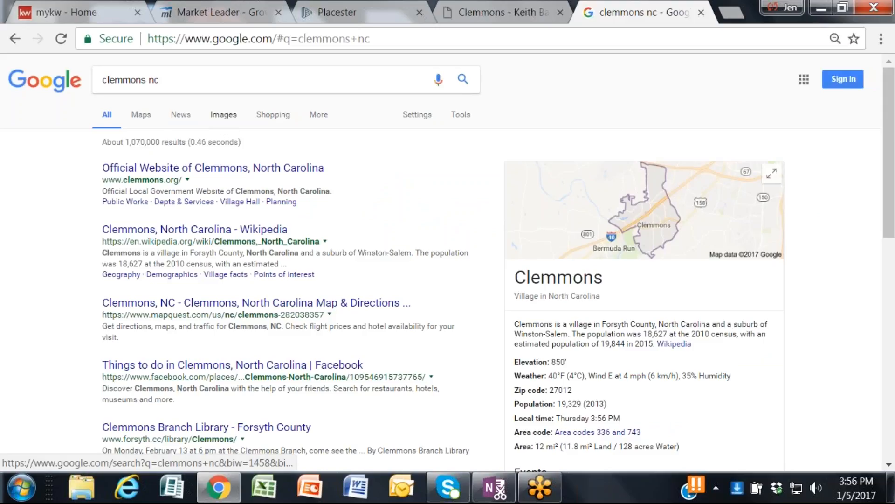
click(225, 118)
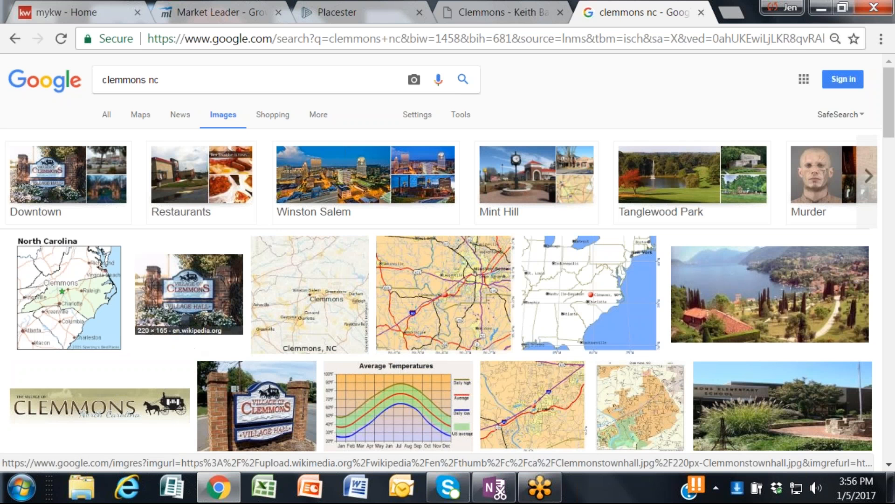
scroll(194, 219, down, 3)
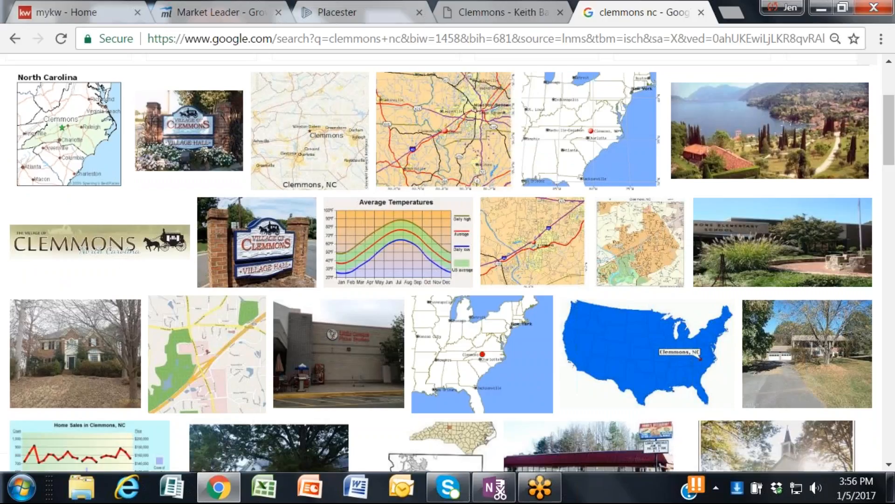
Step: Check the area form's slideshow image size requirement and the published Clemmons page's slideshow, then return to the Google image results
click(346, 12)
scroll(282, 383, down, 3)
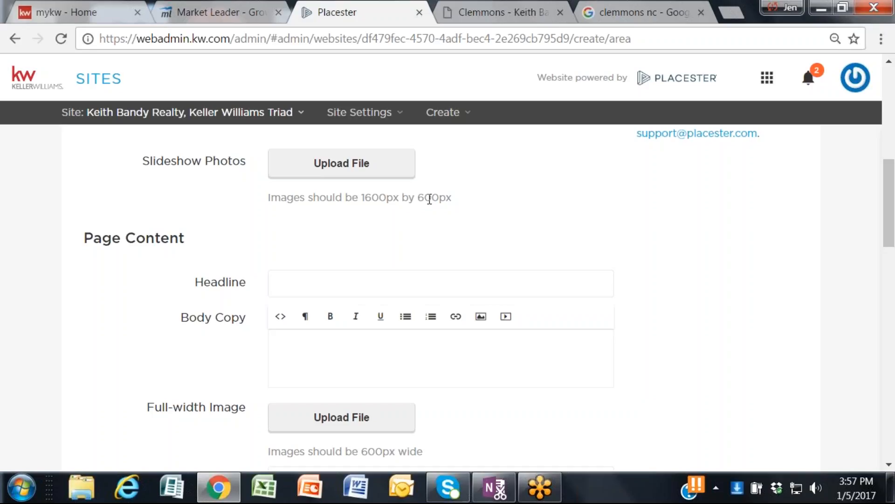
click(527, 21)
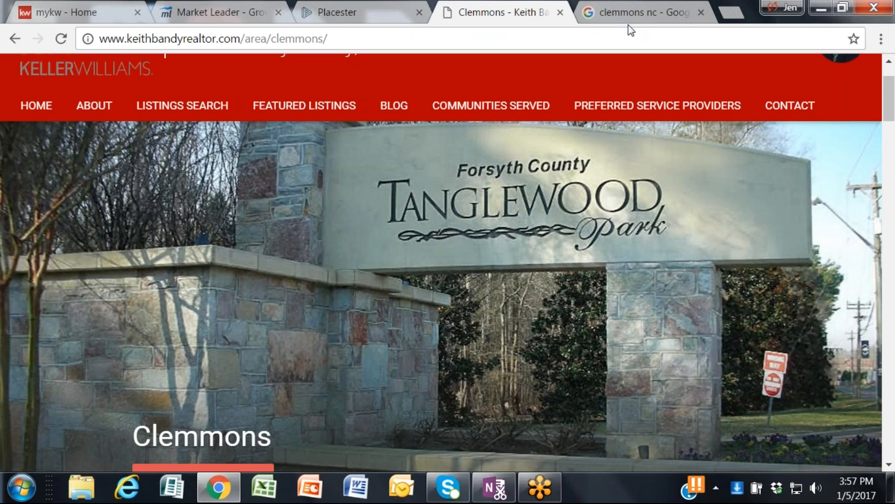
click(633, 21)
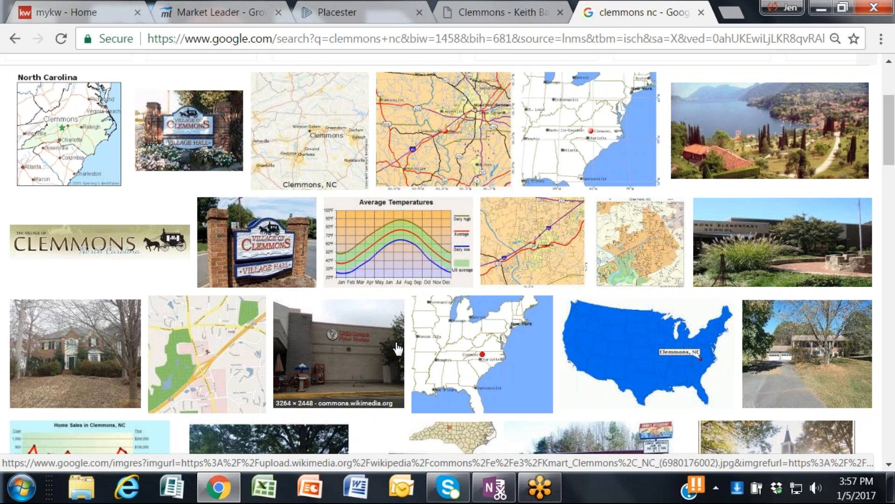
scroll(396, 344, down, 3)
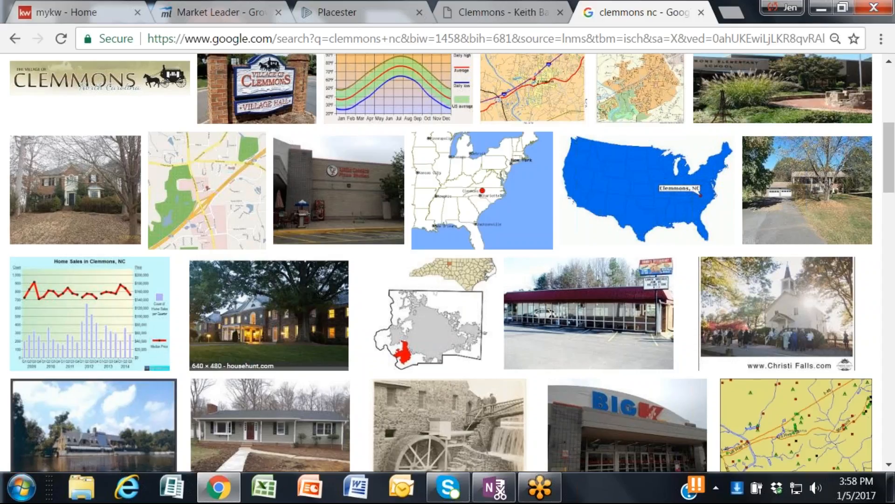
right_click(328, 164)
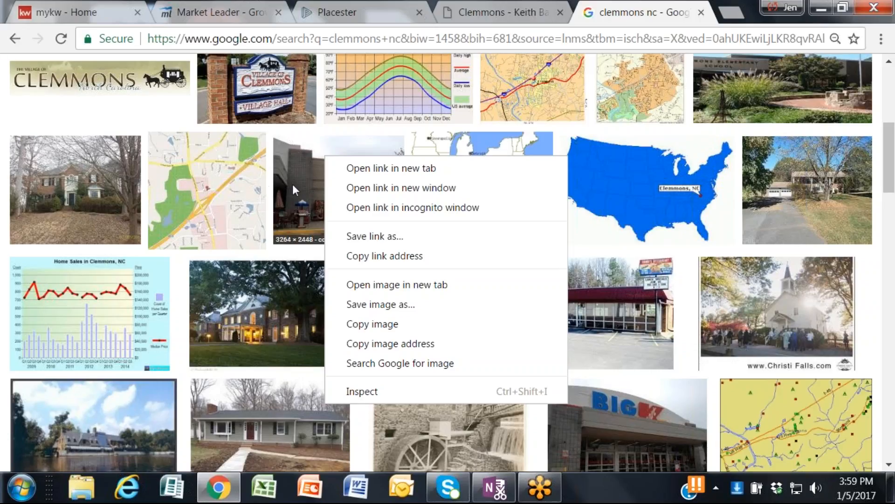
click(394, 306)
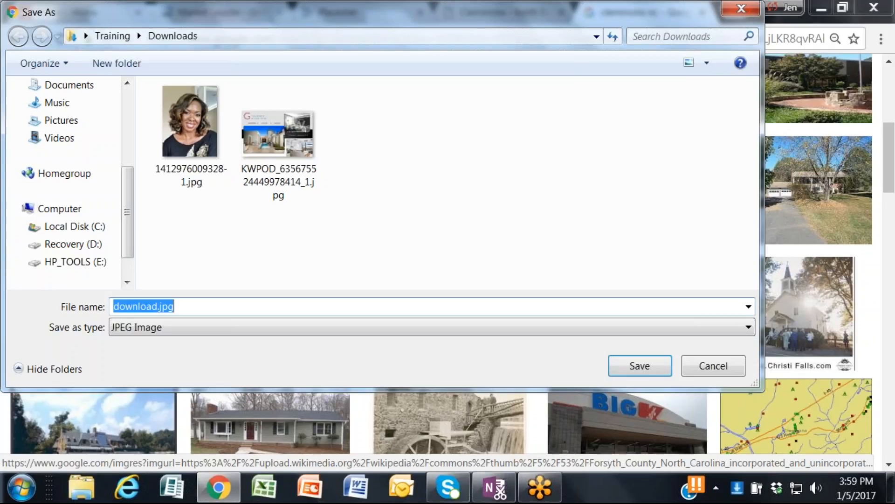
scroll(65, 182, up, 3)
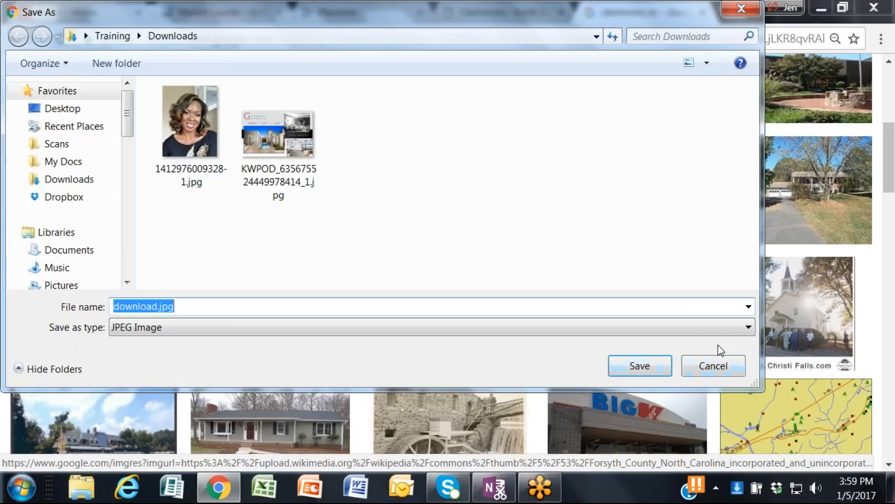
click(735, 368)
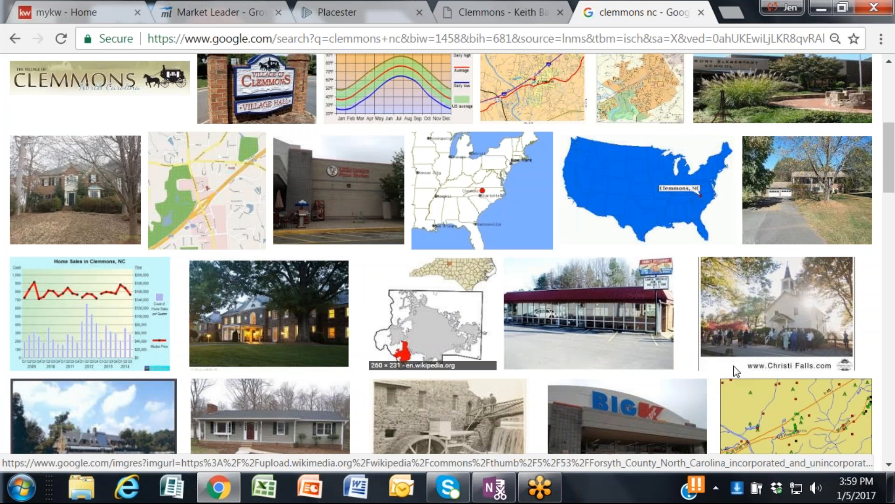
Step: Upload P1130175.JPG from the Pictures library as a slideshow photo for the new area page in Placester
click(352, 11)
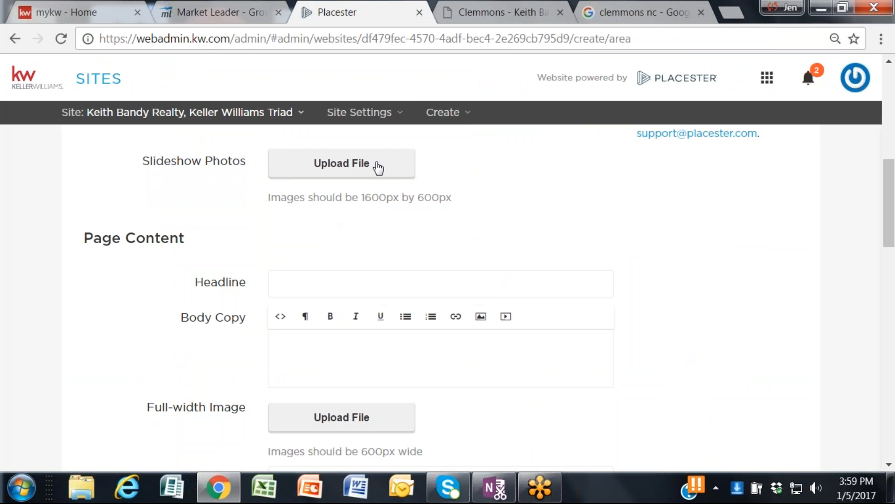
click(326, 168)
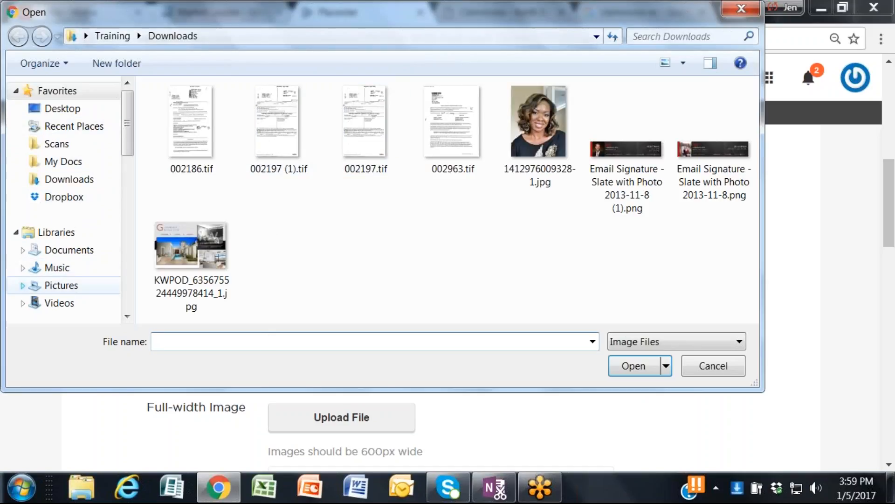
click(63, 287)
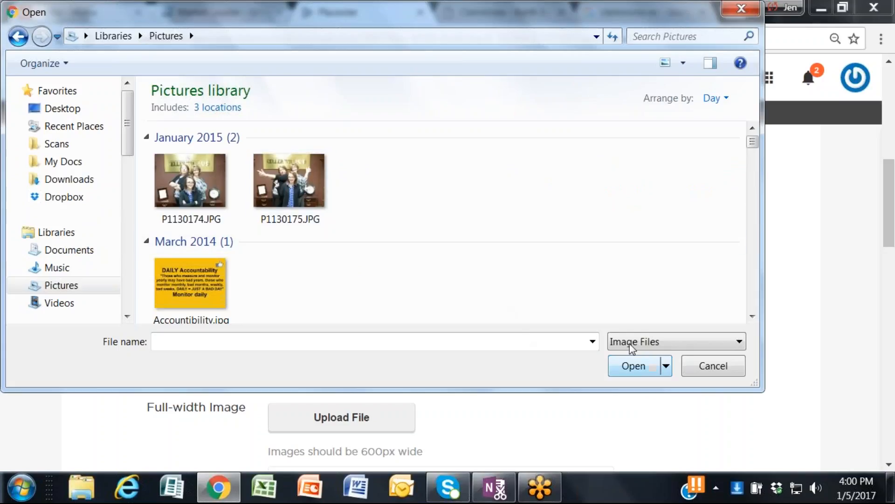
click(286, 194)
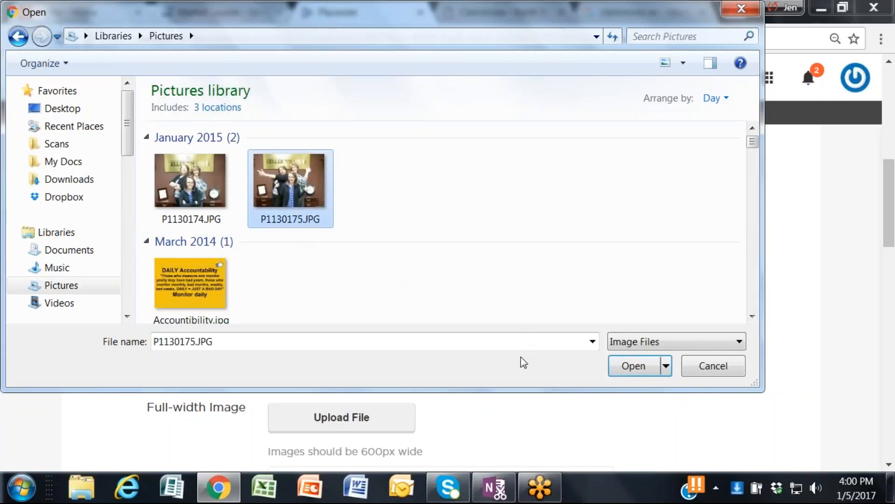
click(647, 367)
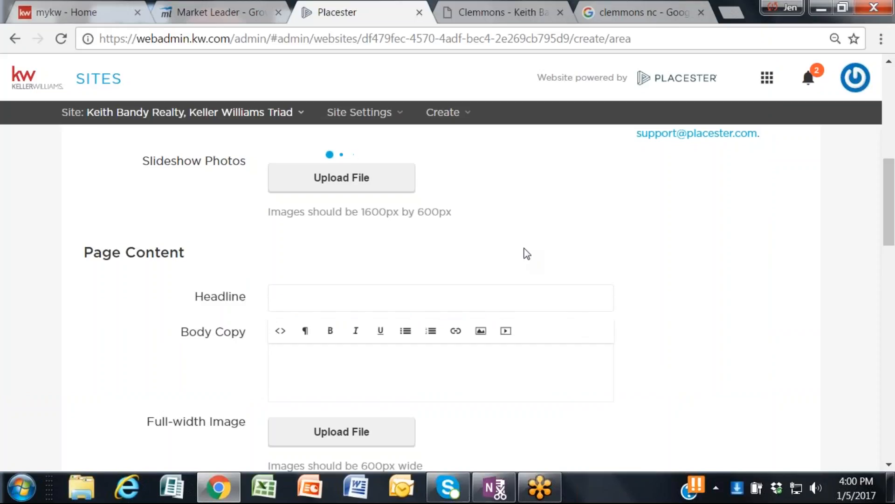